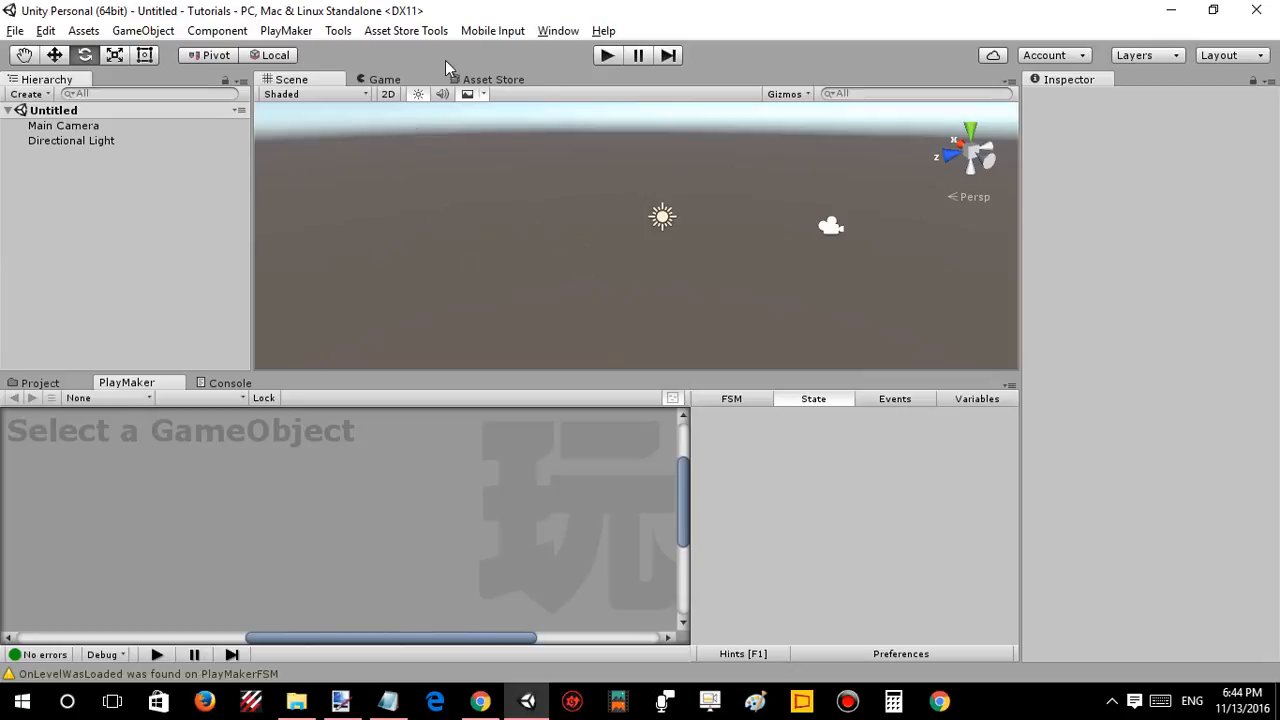
Open the ProBuilder window and dock it beside the Hierarchy.
click(558, 31)
mouse_move(512, 33)
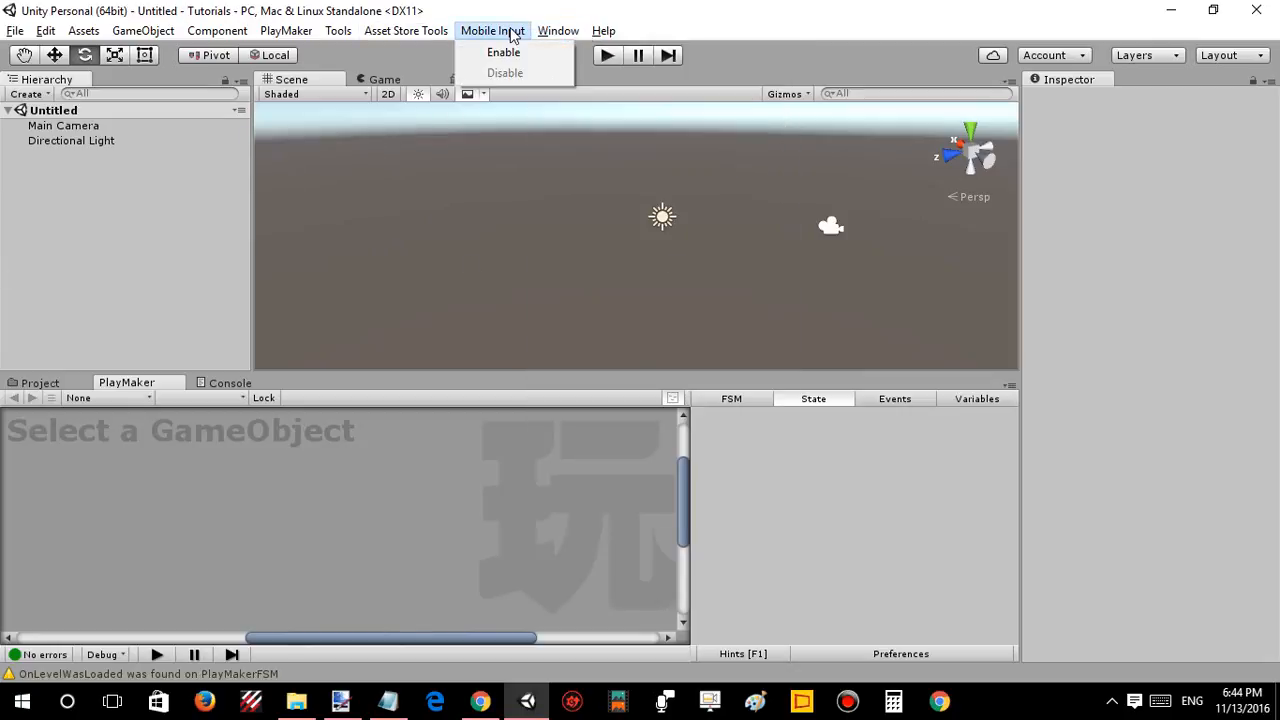
mouse_move(448, 58)
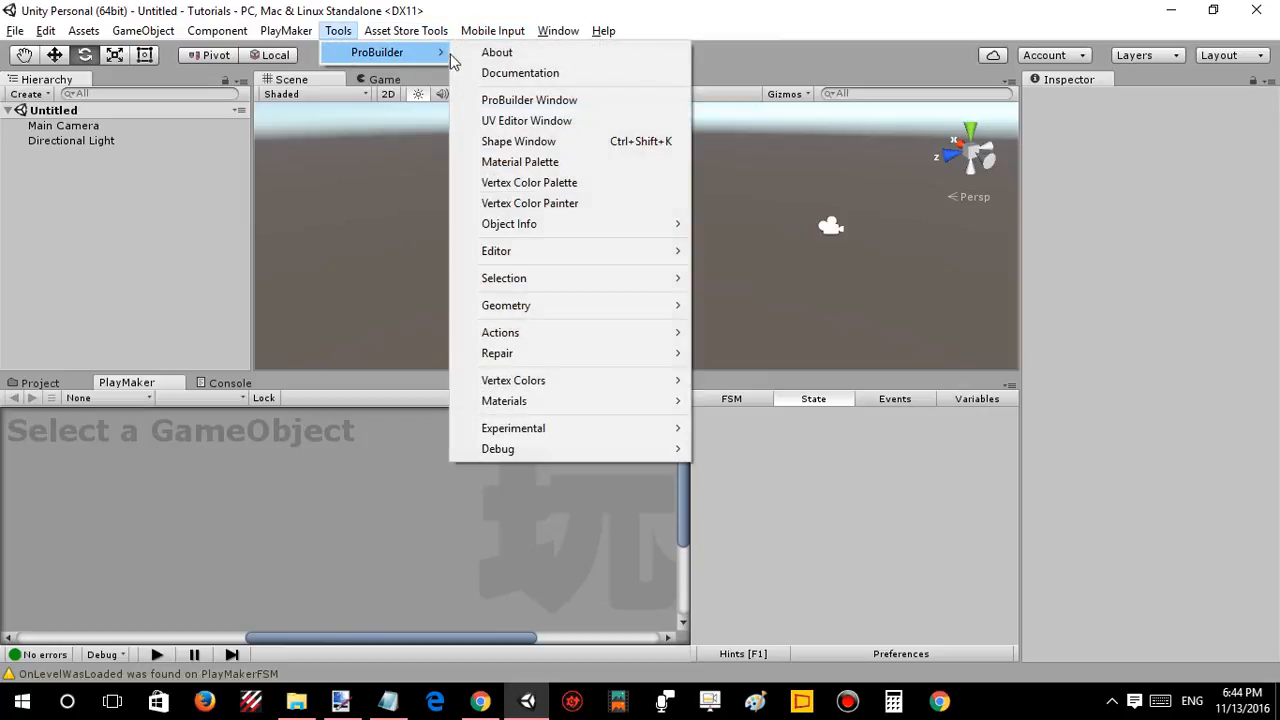
click(496, 103)
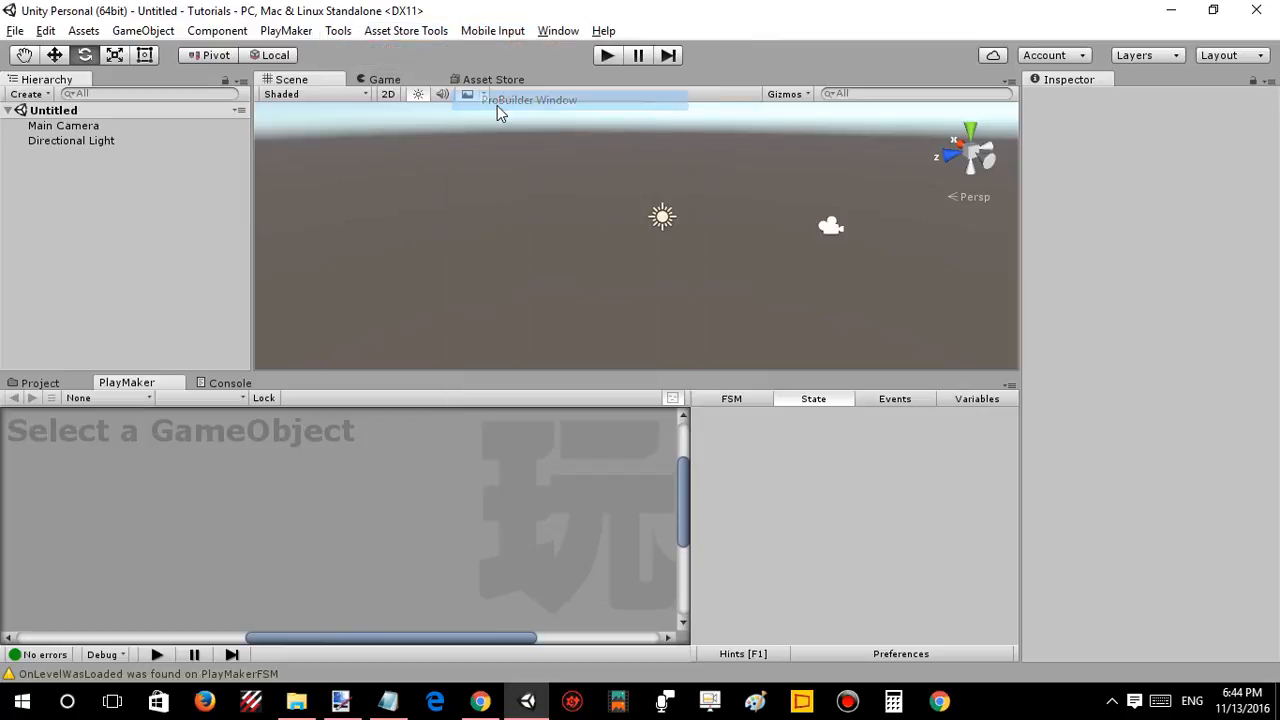
drag(548, 97, 131, 85)
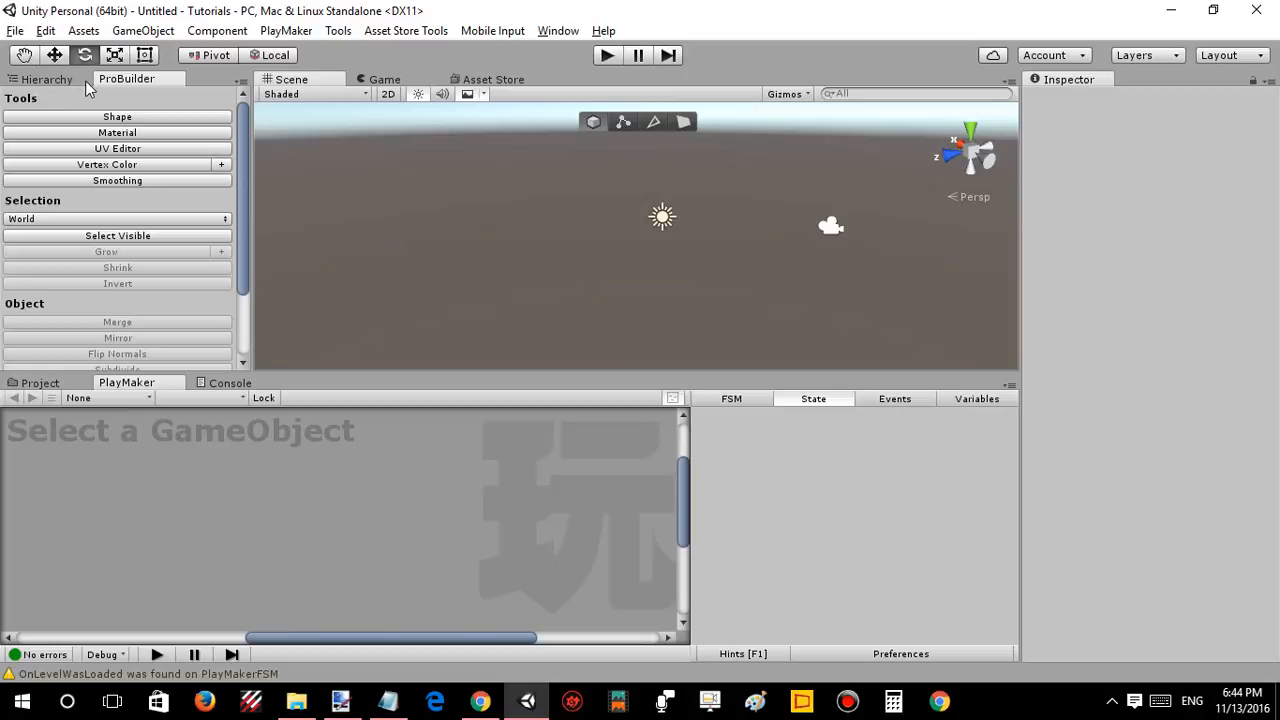
Build a ProBuilder cube measuring 1 × 1 × 1 and close the Shape Tool.
click(171, 120)
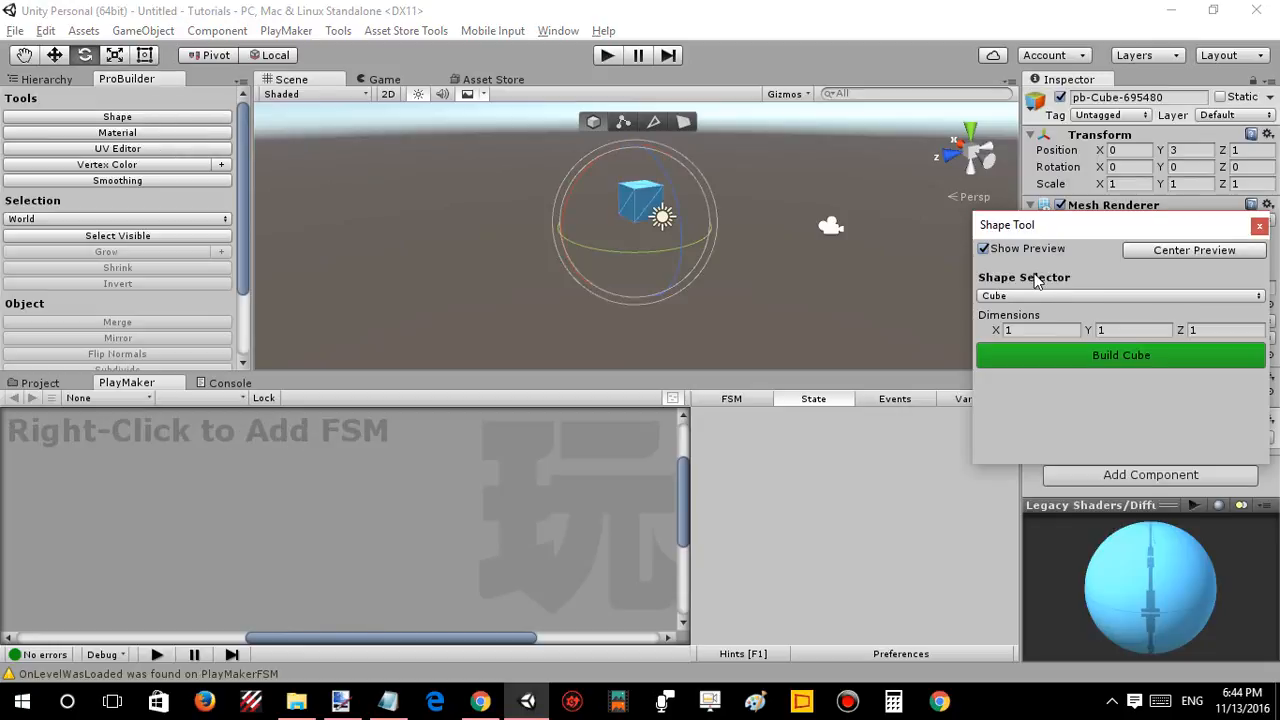
click(1133, 356)
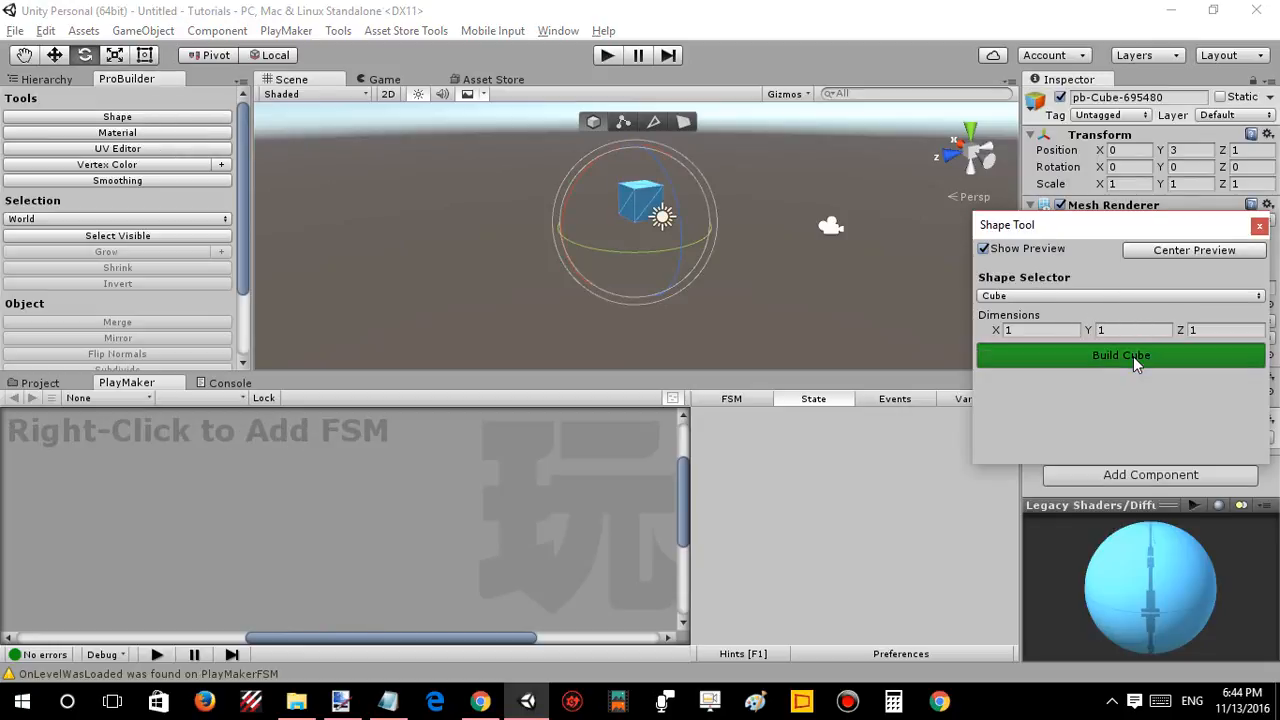
click(1259, 228)
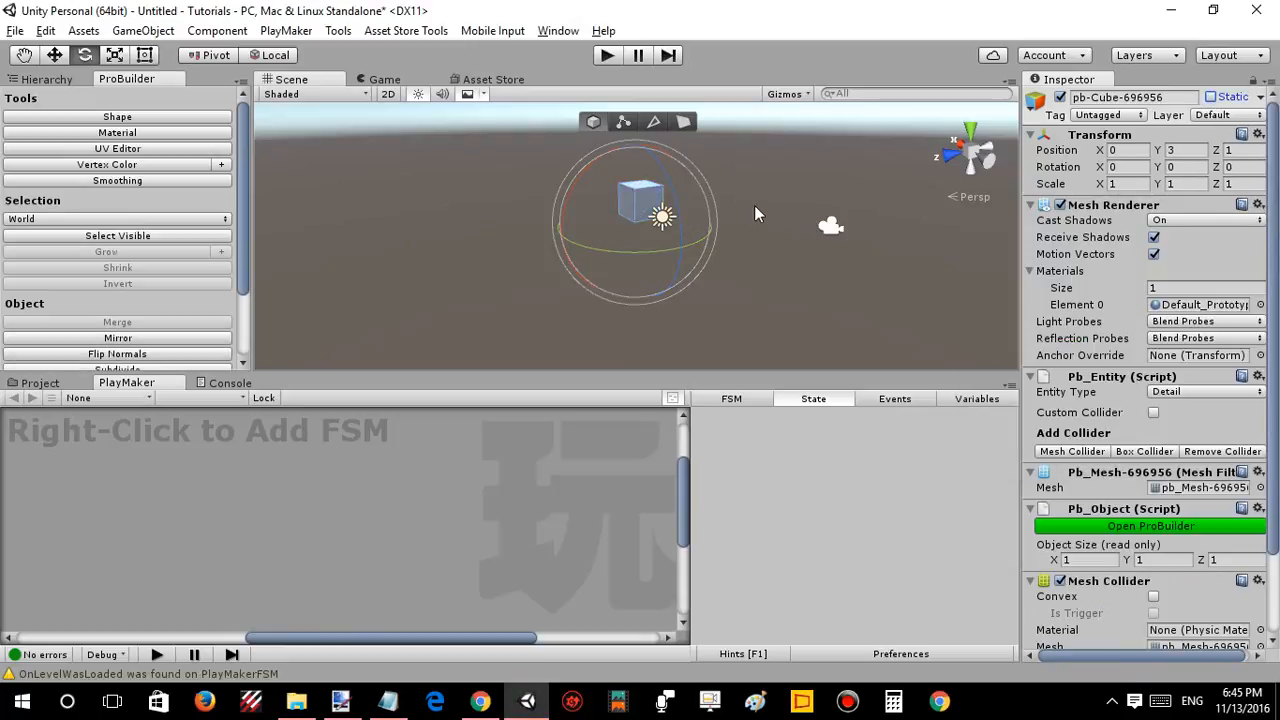
Switch to face editing and lower the cube's top face to a height of about 0.58.
alt+drag(754, 205, 799, 157)
key(w)
right_drag(799, 157, 699, 186)
key(a)
click(685, 129)
click(709, 204)
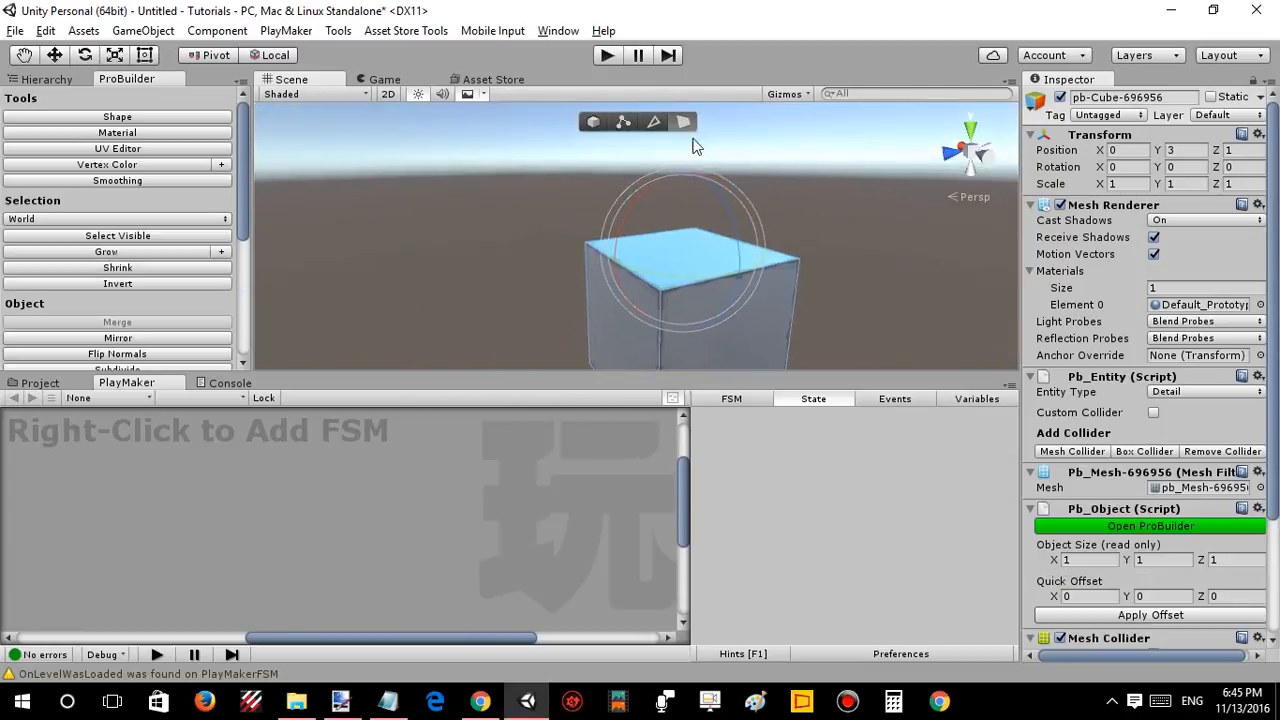
key(w)
drag(687, 213, 696, 225)
Move the block's side face inward along Z to make the block about 0.47 wide.
key(s)
right_drag(696, 225, 726, 272)
click(686, 262)
click(598, 257)
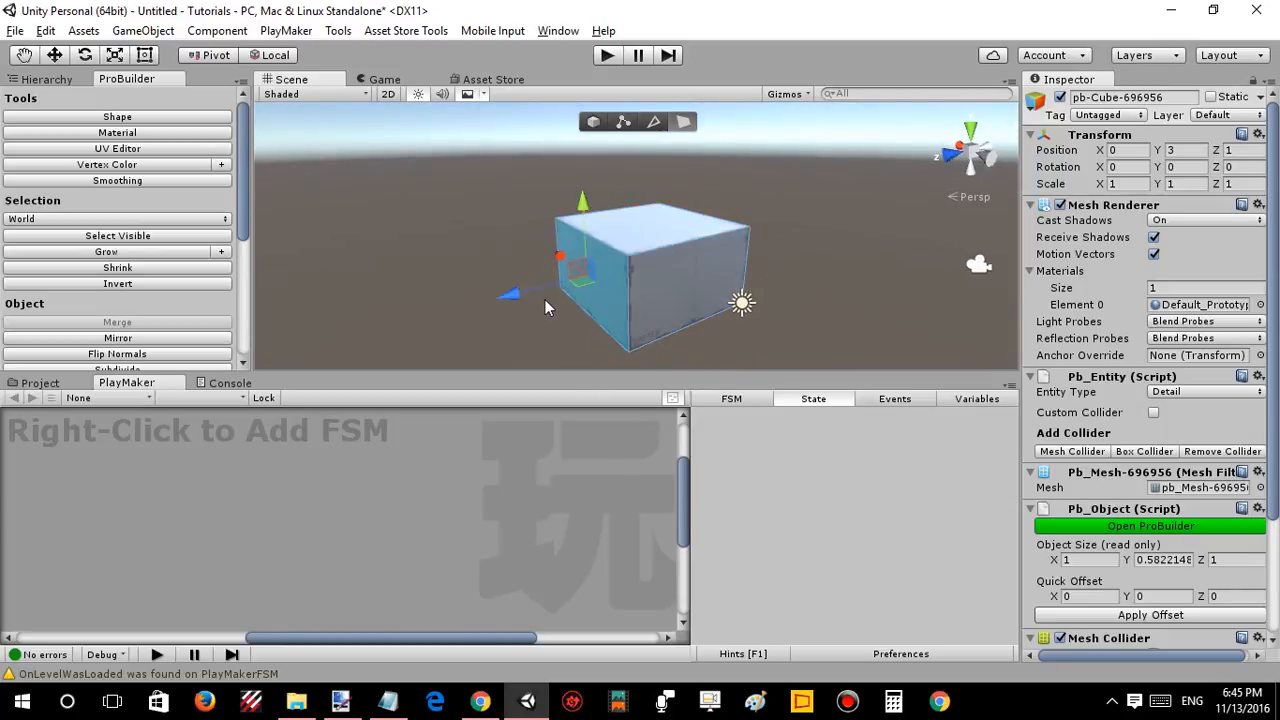
drag(544, 299, 651, 273)
Lower the block's top face further to a height of about 0.35.
right_drag(651, 273, 656, 208)
click(733, 204)
right_drag(733, 204, 608, 168)
key(d)
right_drag(611, 215, 605, 186)
drag(597, 169, 597, 200)
Scale the top face narrower along Z and lower it to a block height of about 0.25.
key(r)
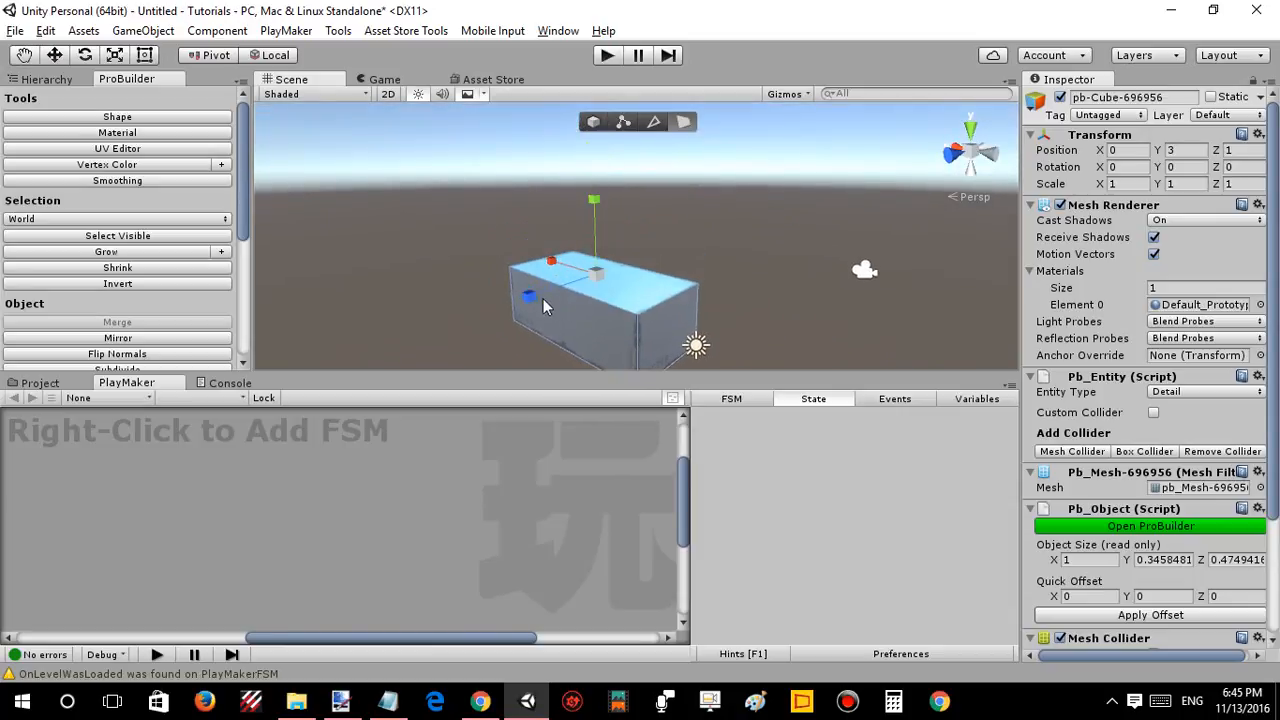
drag(534, 297, 621, 275)
key(w)
drag(595, 208, 594, 221)
right_drag(594, 221, 665, 288)
key(a)
right_drag(797, 282, 785, 250)
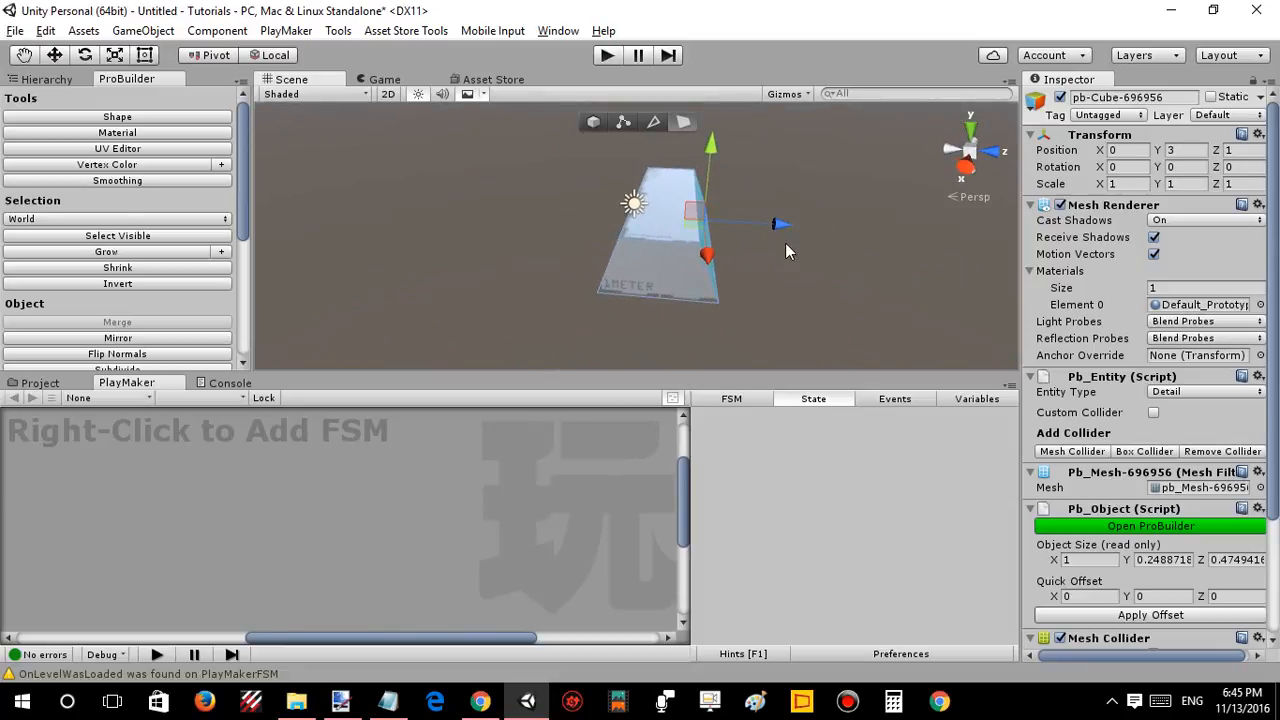
key(e)
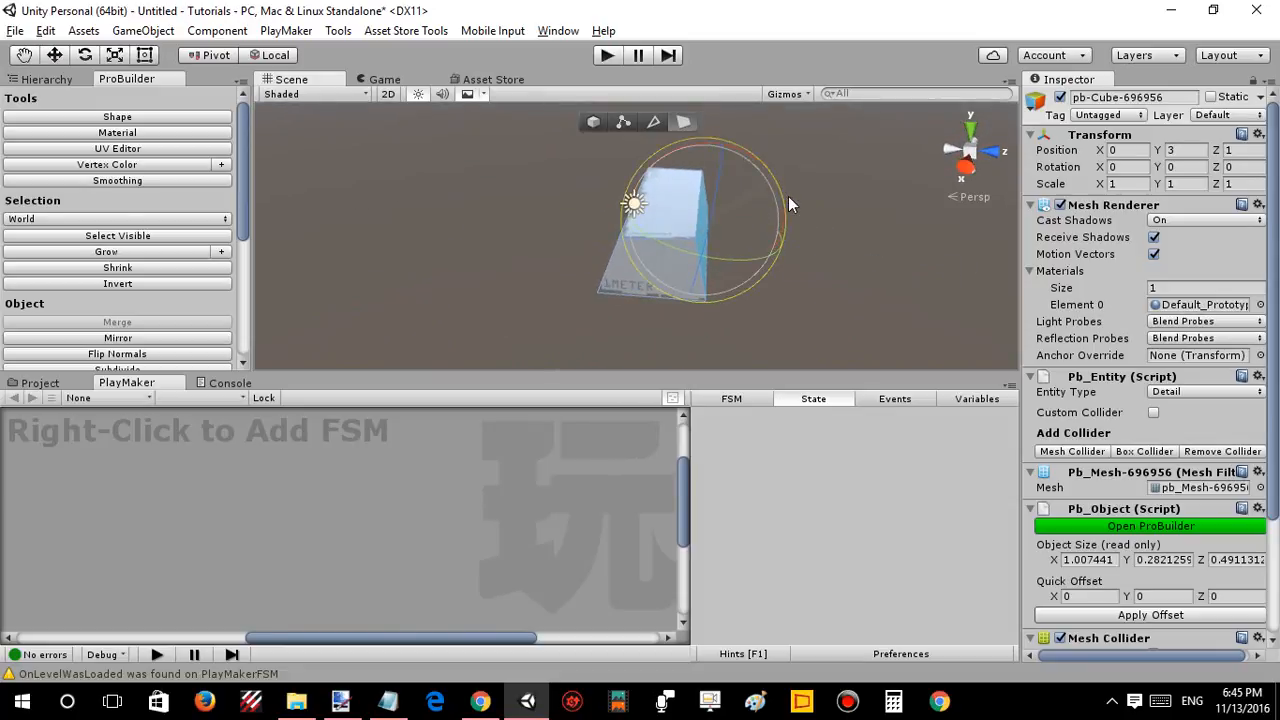
right_drag(791, 196, 811, 218)
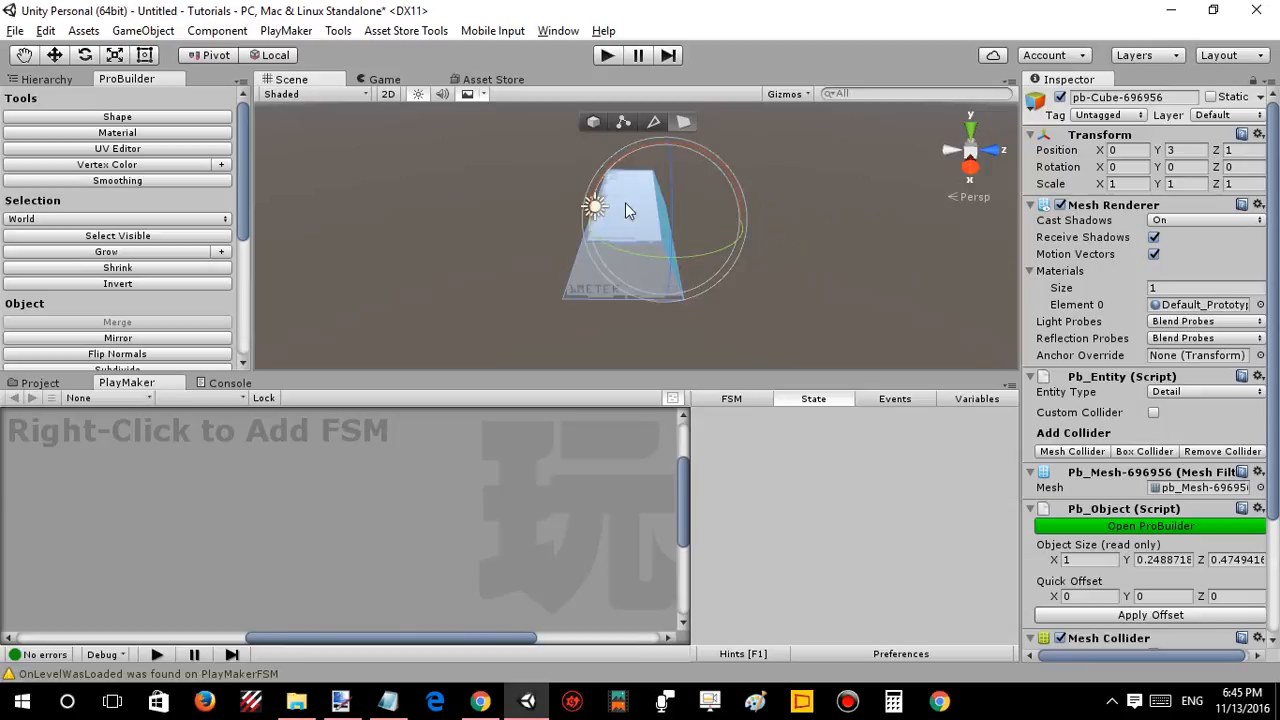
Scale the block's bottom face along Z to a width of about 0.43.
mouse_move(633, 203)
right_down()
mouse_move(643, 215)
mouse_move(651, 167)
mouse_move(651, 188)
right_up()
click(667, 185)
key(r)
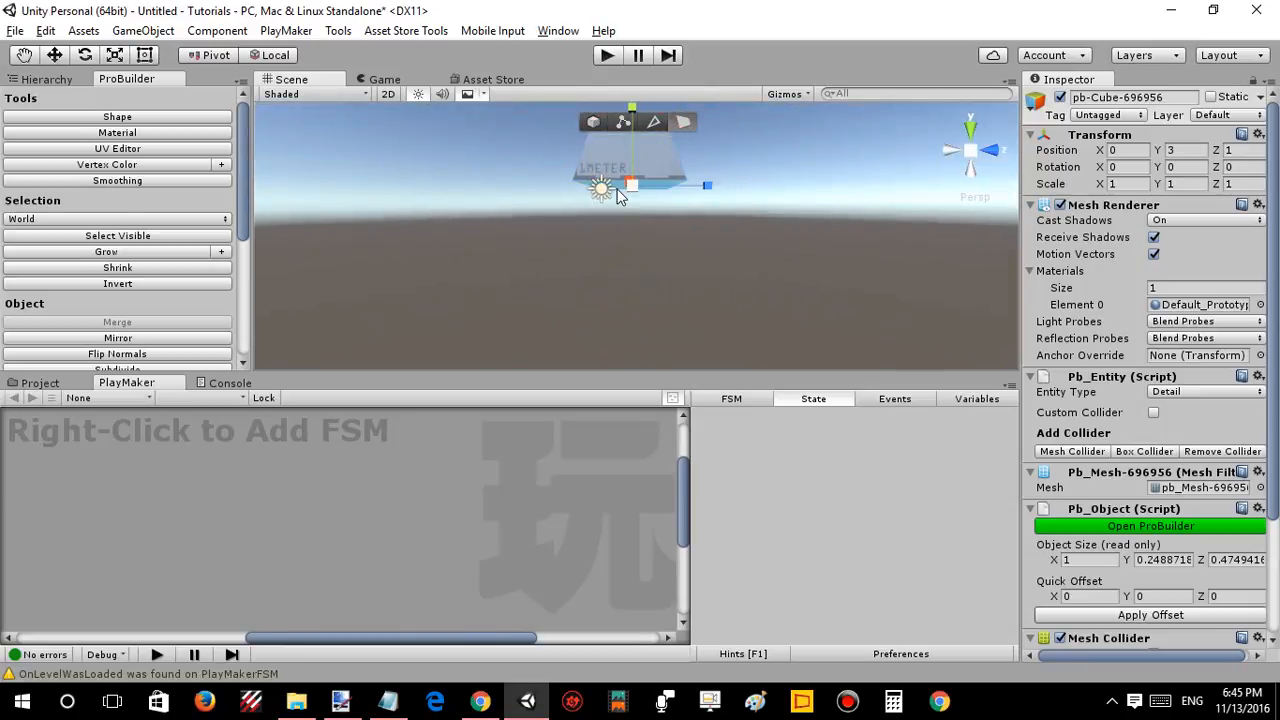
drag(686, 185, 675, 187)
Extrude the block's end face along X to an overall length of about 1.27.
right_drag(675, 193, 447, 265)
key(s)
key(d)
click(457, 228)
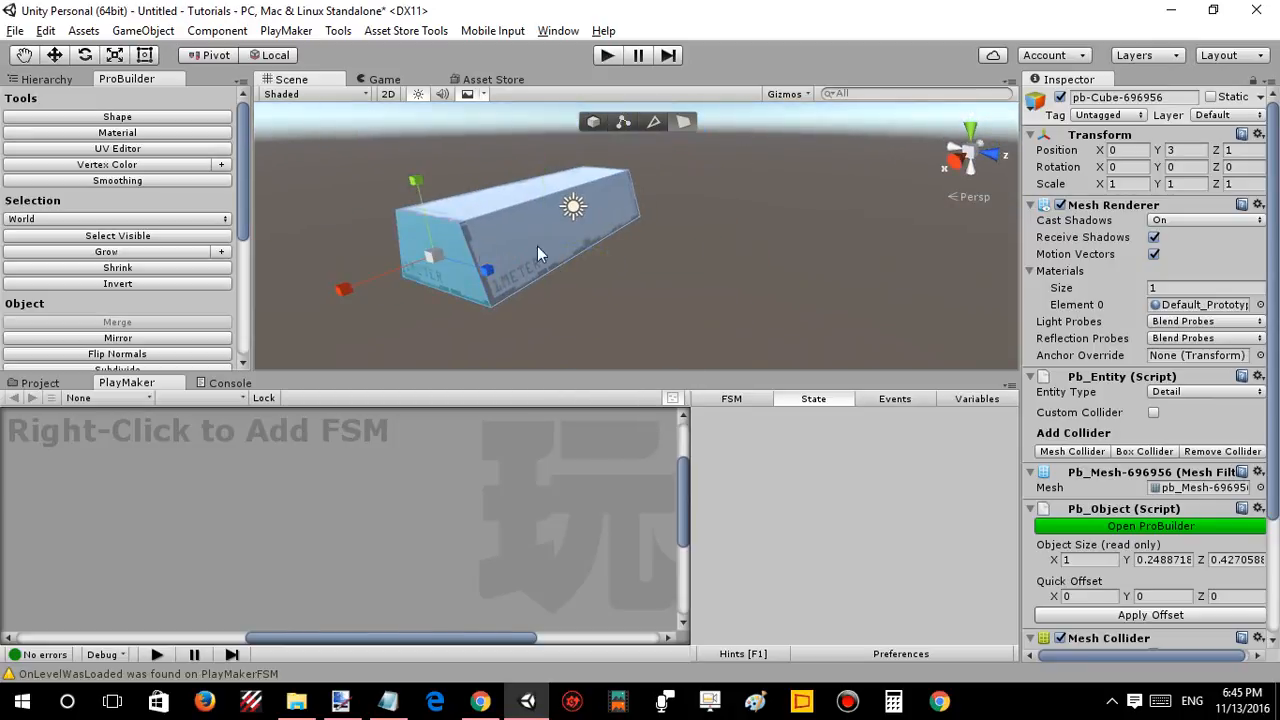
right_drag(625, 228, 523, 244)
key(w)
shift+drag(496, 238, 404, 256)
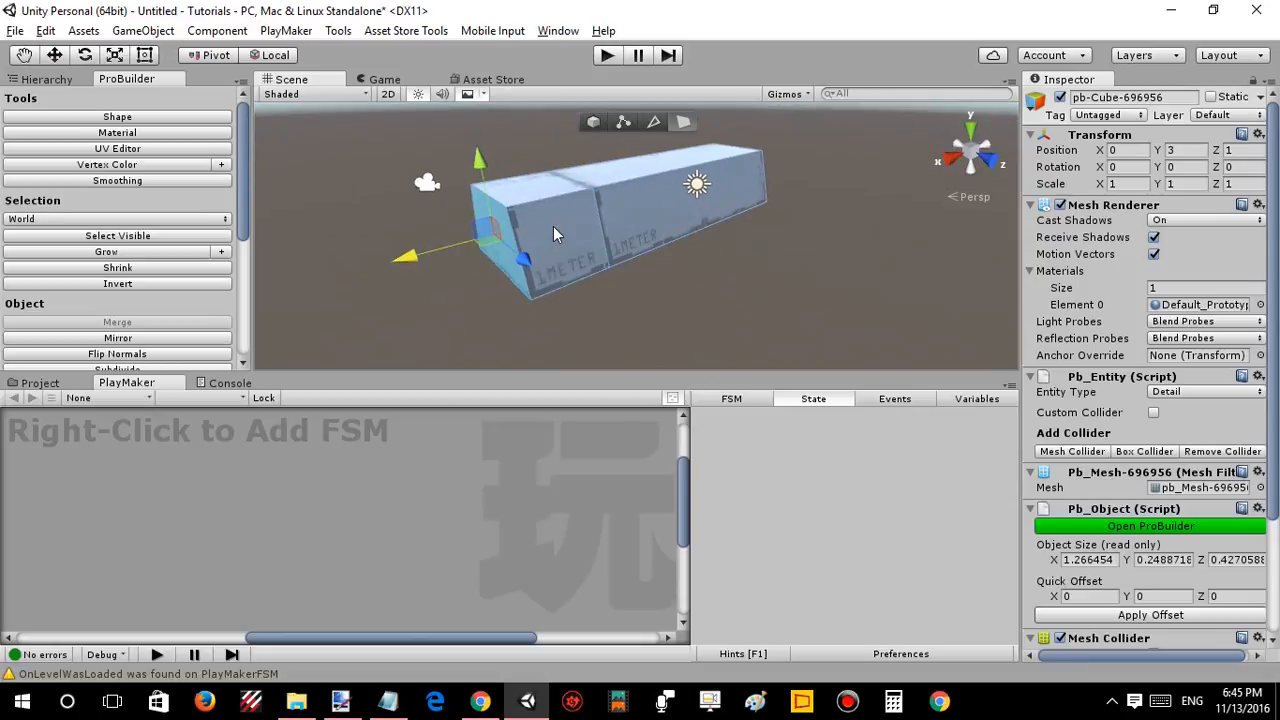
Extrude the side faces of the new segment outward along Z into wings spanning about 1.47 overall.
click(553, 226)
right_drag(553, 226, 787, 267)
key(a)
shift+drag(726, 242, 628, 196)
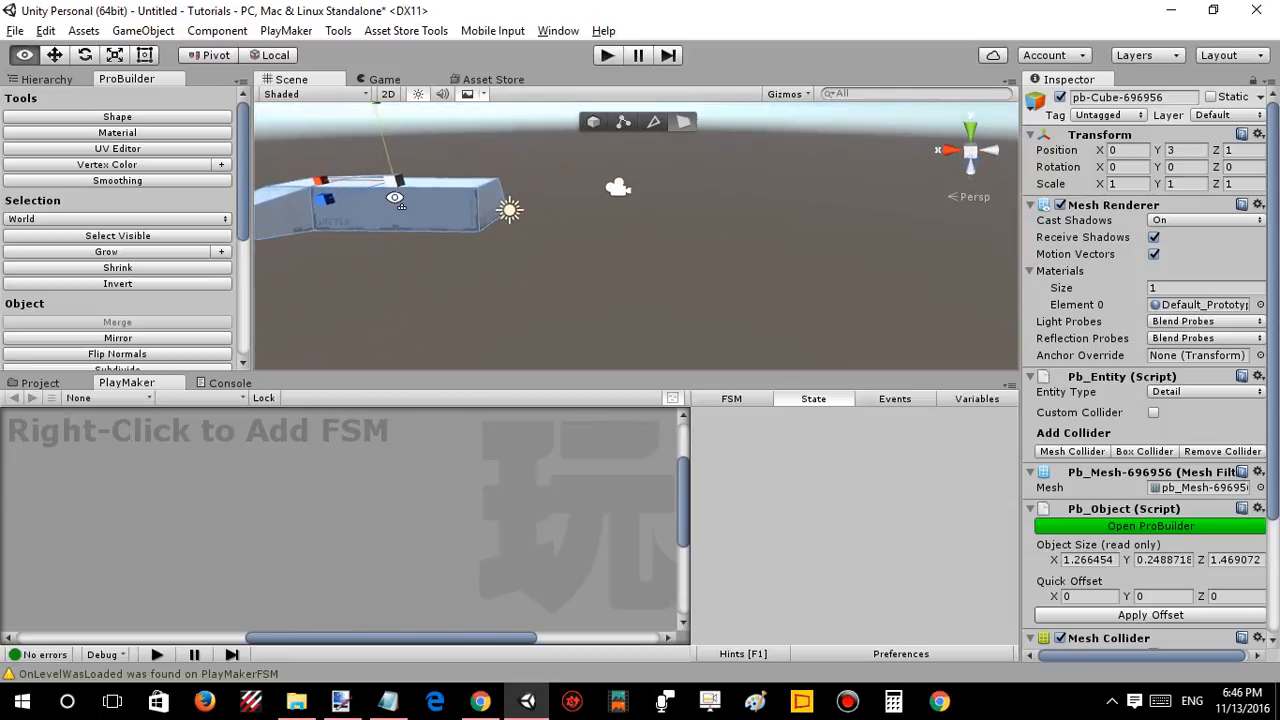
Flatten the first wing's tip face vertically and rotate it slightly.
alt+drag(470, 210, 526, 330)
drag(614, 198, 618, 240)
right_drag(645, 238, 706, 234)
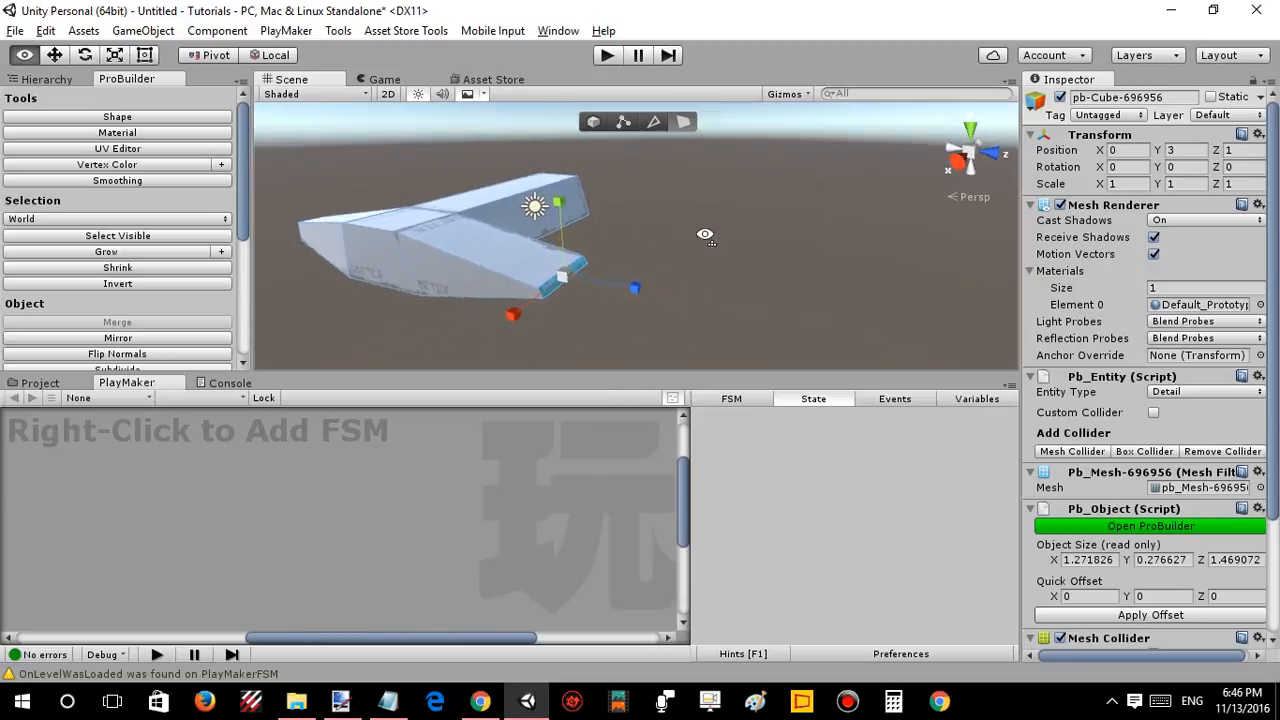
alt+drag(706, 234, 768, 241)
alt+drag(667, 244, 655, 217)
key(e)
drag(614, 180, 759, 237)
Flatten the opposite wing's tip face vertically and adjust it along X, bringing the wingspan to about 1.45.
click(828, 230)
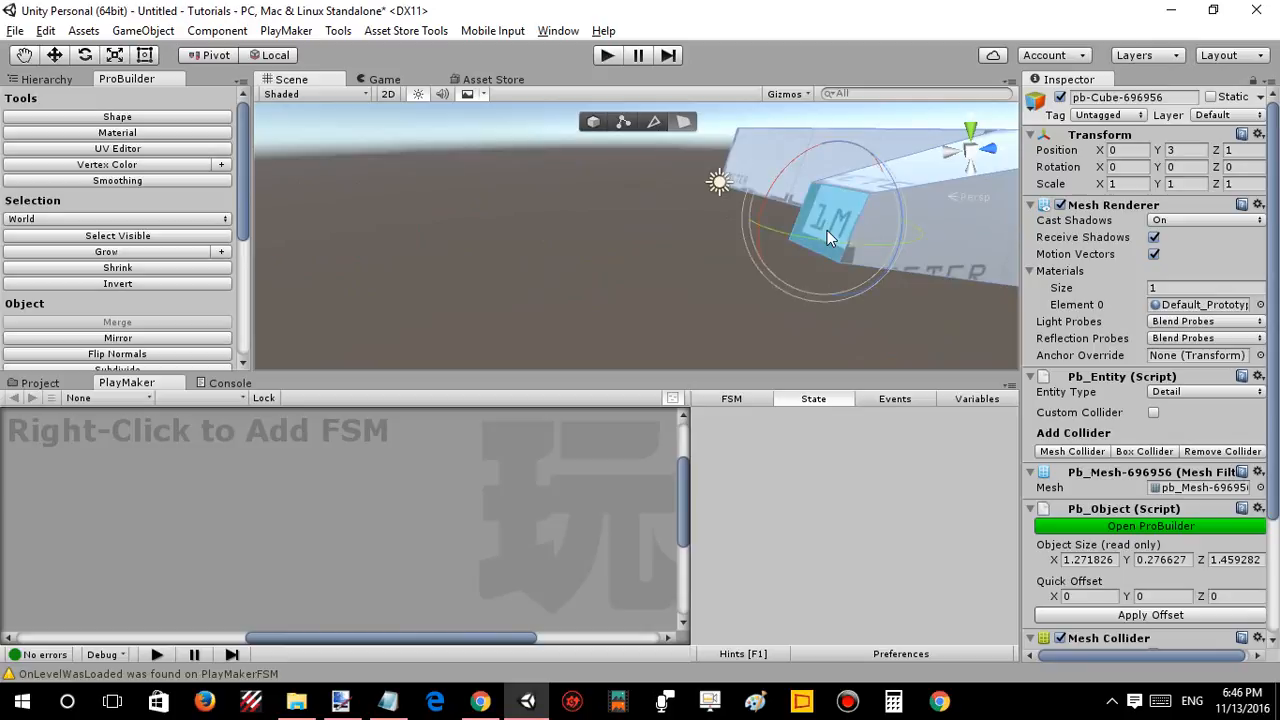
key(w)
drag(838, 142, 838, 198)
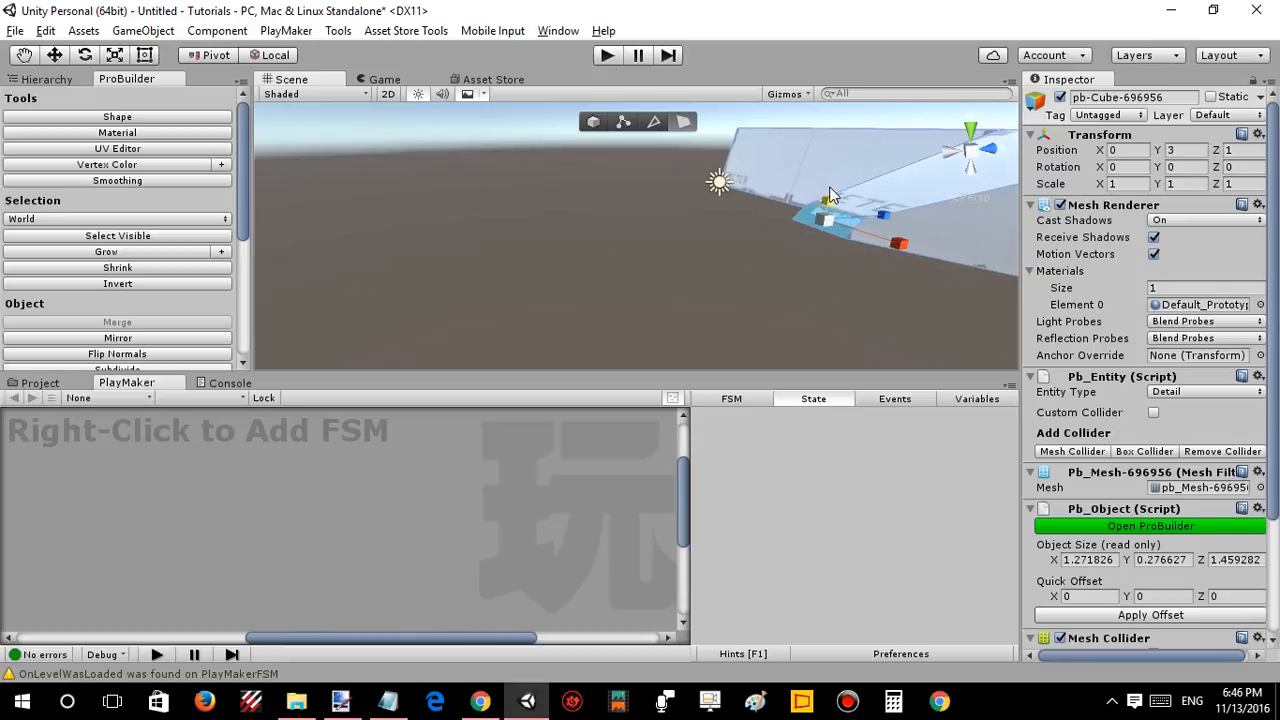
drag(898, 243, 788, 336)
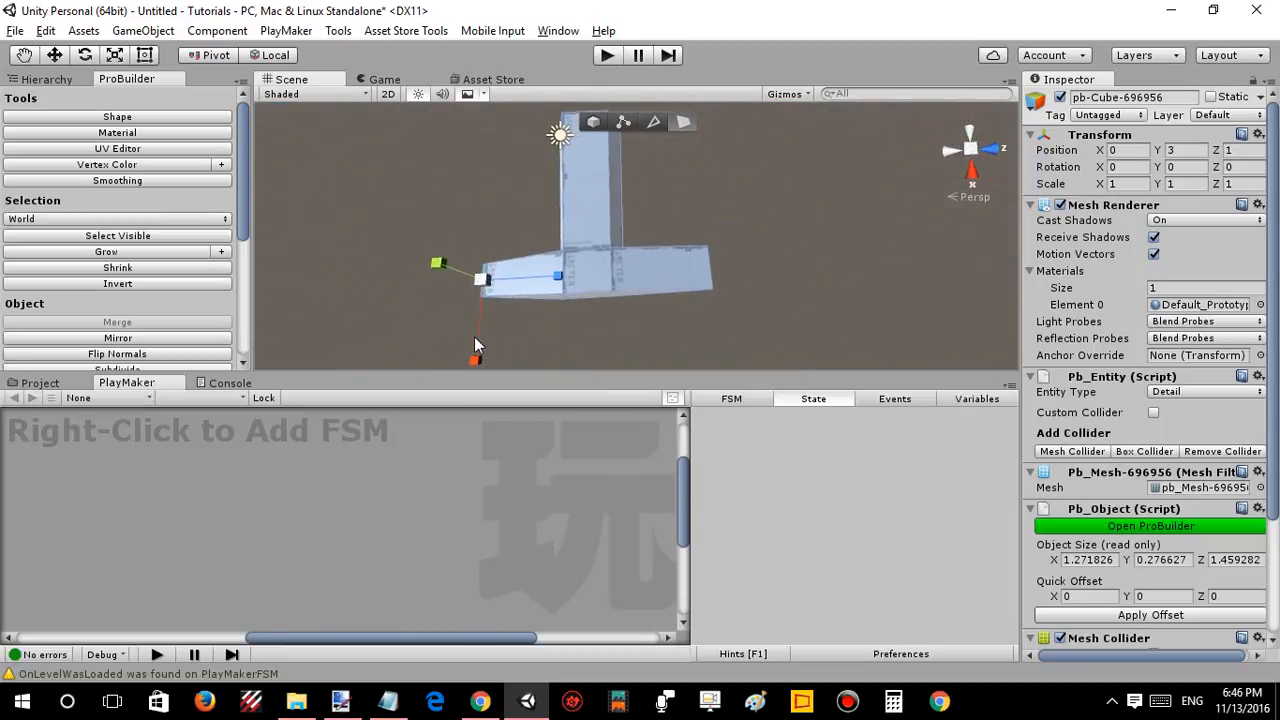
drag(481, 350, 479, 363)
alt+drag(790, 328, 657, 316)
drag(655, 240, 620, 245)
Extrude the fuselage's rear face along X into a tapered tail with a short end segment, about 1.90 long overall.
scroll(707, 242, down, 4)
alt+drag(707, 242, 538, 355)
shift+drag(588, 268, 544, 293)
drag(598, 347, 575, 333)
key(w)
right_drag(656, 284, 611, 167)
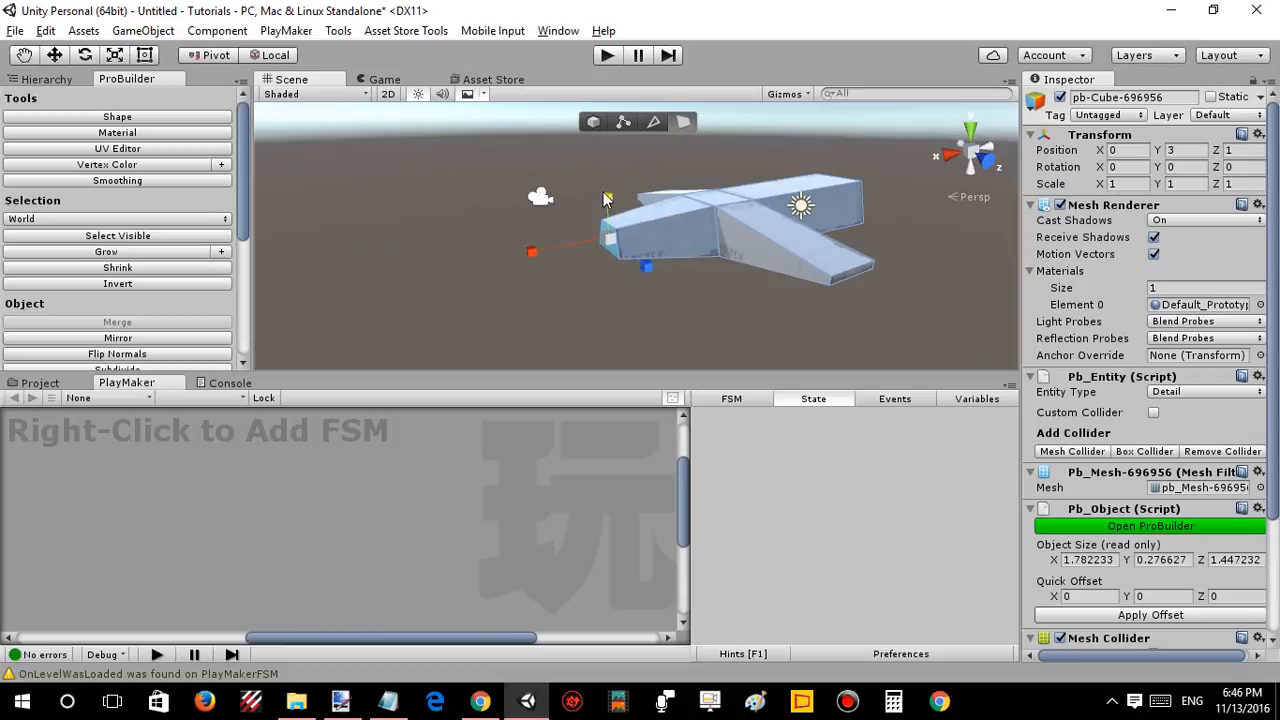
alt+drag(609, 180, 412, 222)
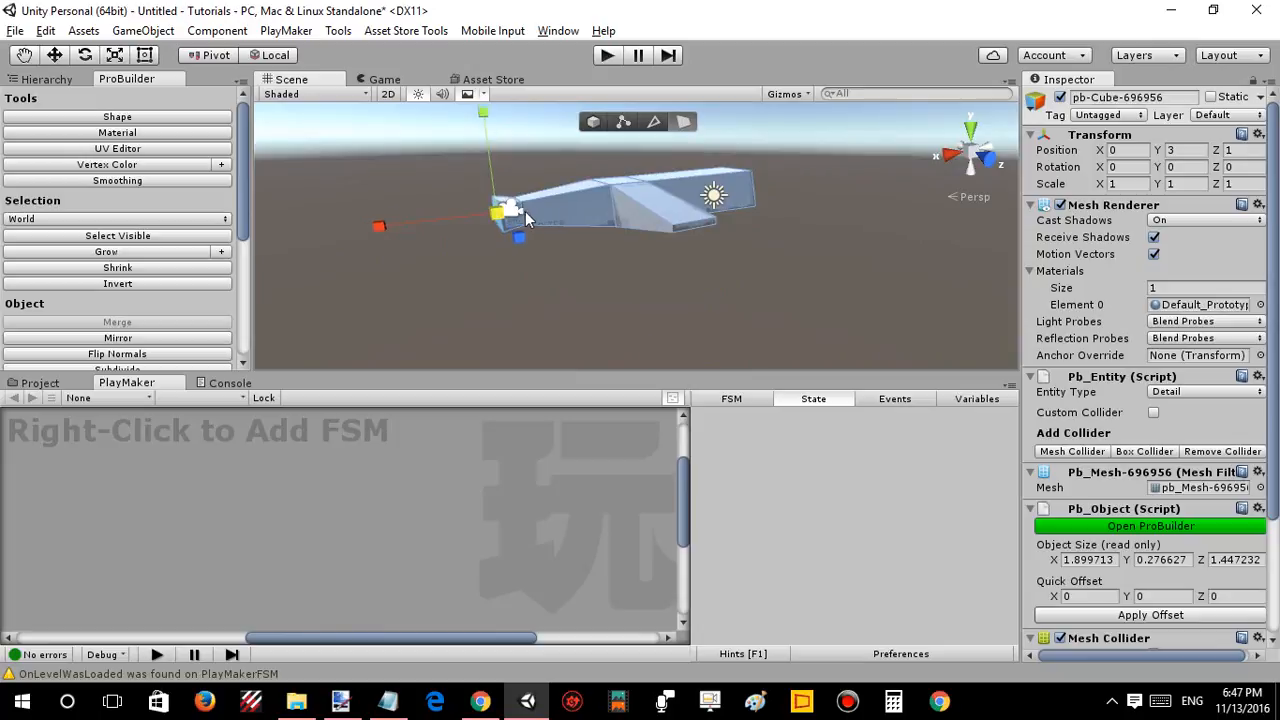
alt+drag(520, 222, 495, 247)
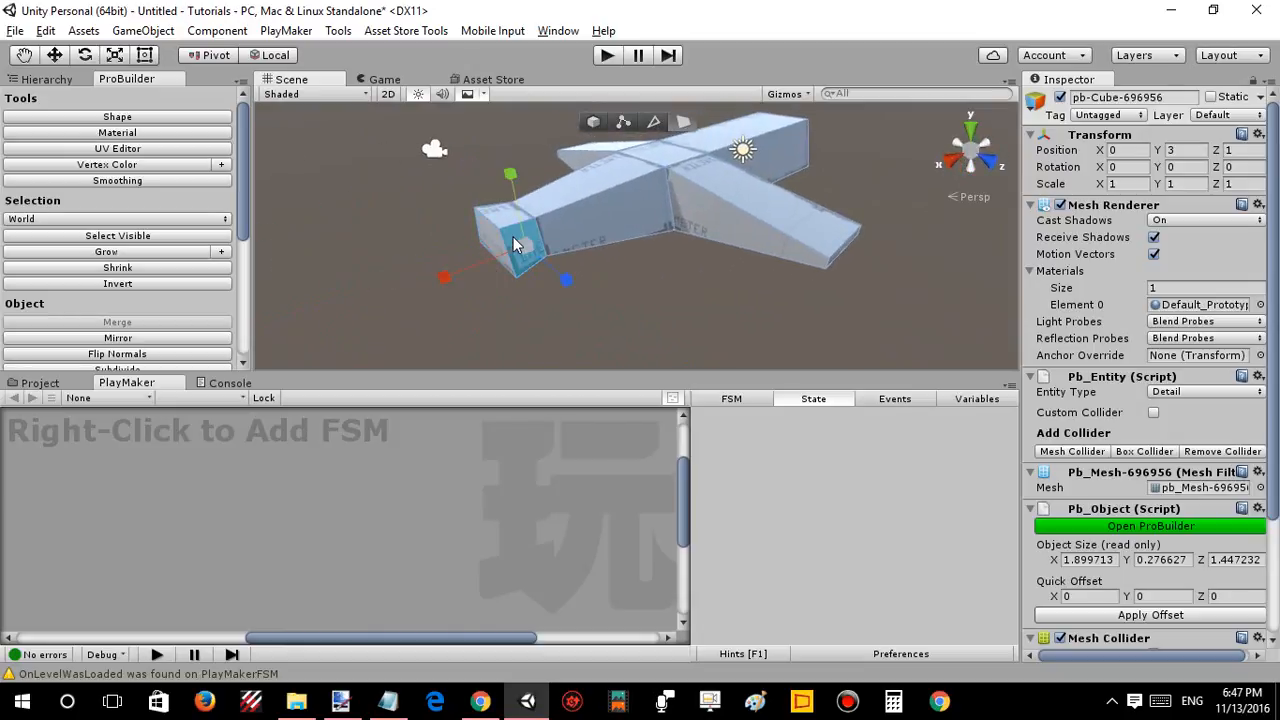
Extrude one side face of the tail's end segment along Z into a stabilizer and flatten its tip vertically.
shift+drag(563, 278, 590, 296)
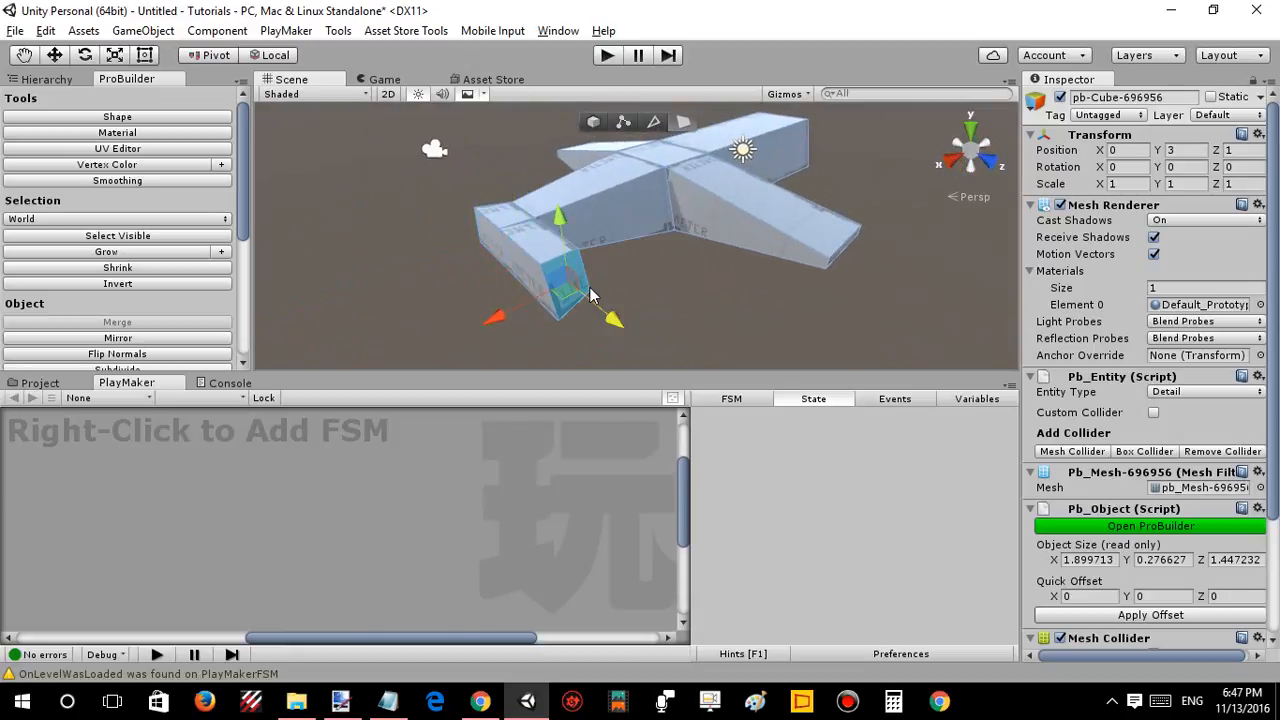
alt+drag(511, 261, 836, 226)
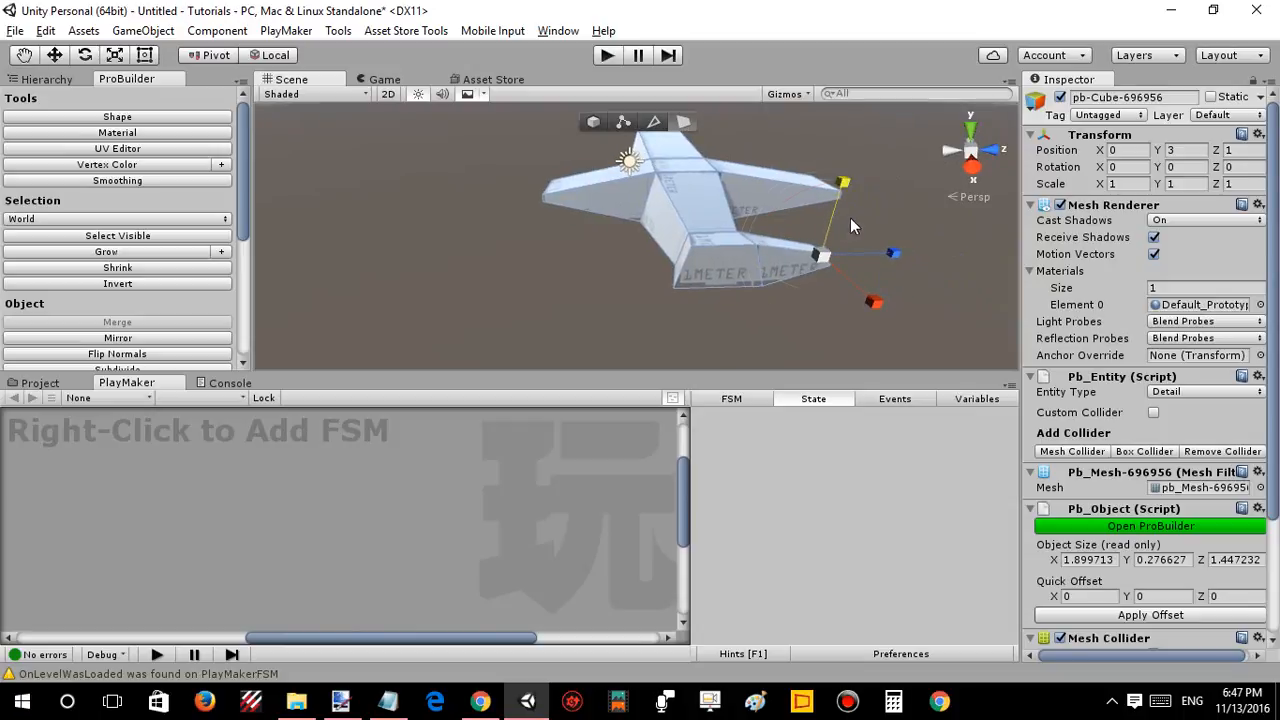
key(e)
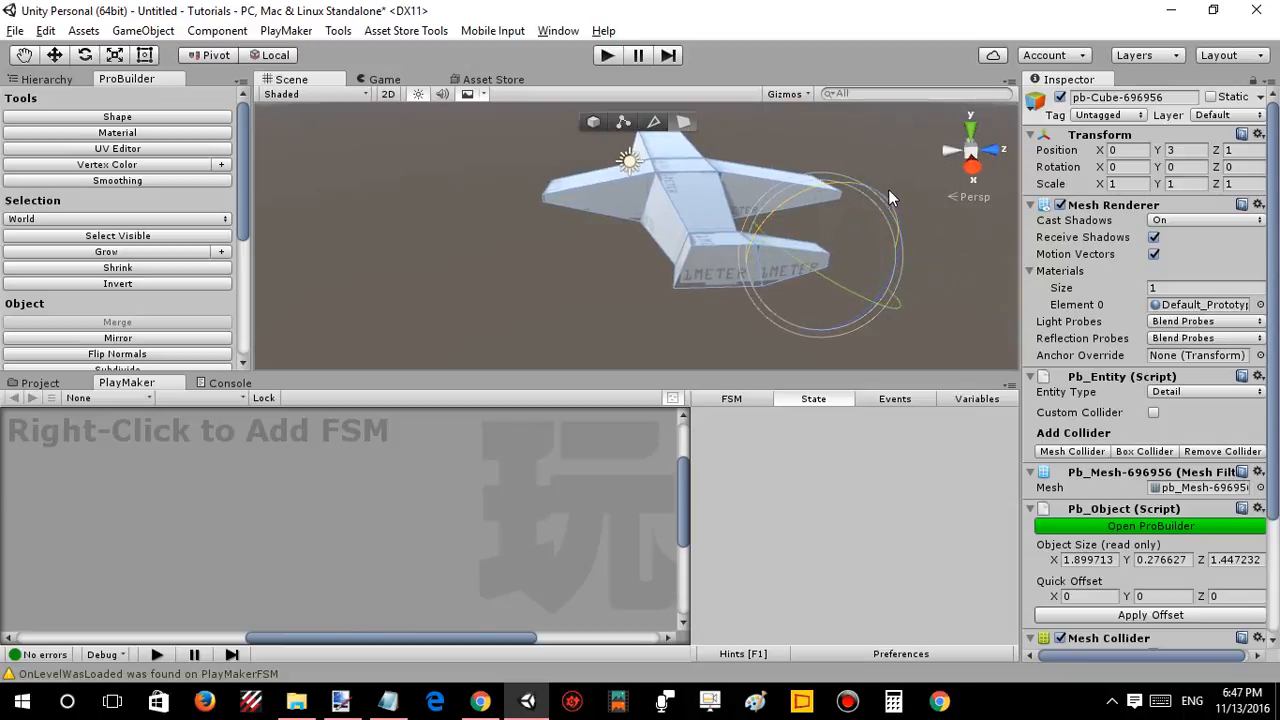
click(893, 192)
Extrude the opposite side face of the tail's end segment into a matching stabilizer and flatten its tip vertically.
click(686, 249)
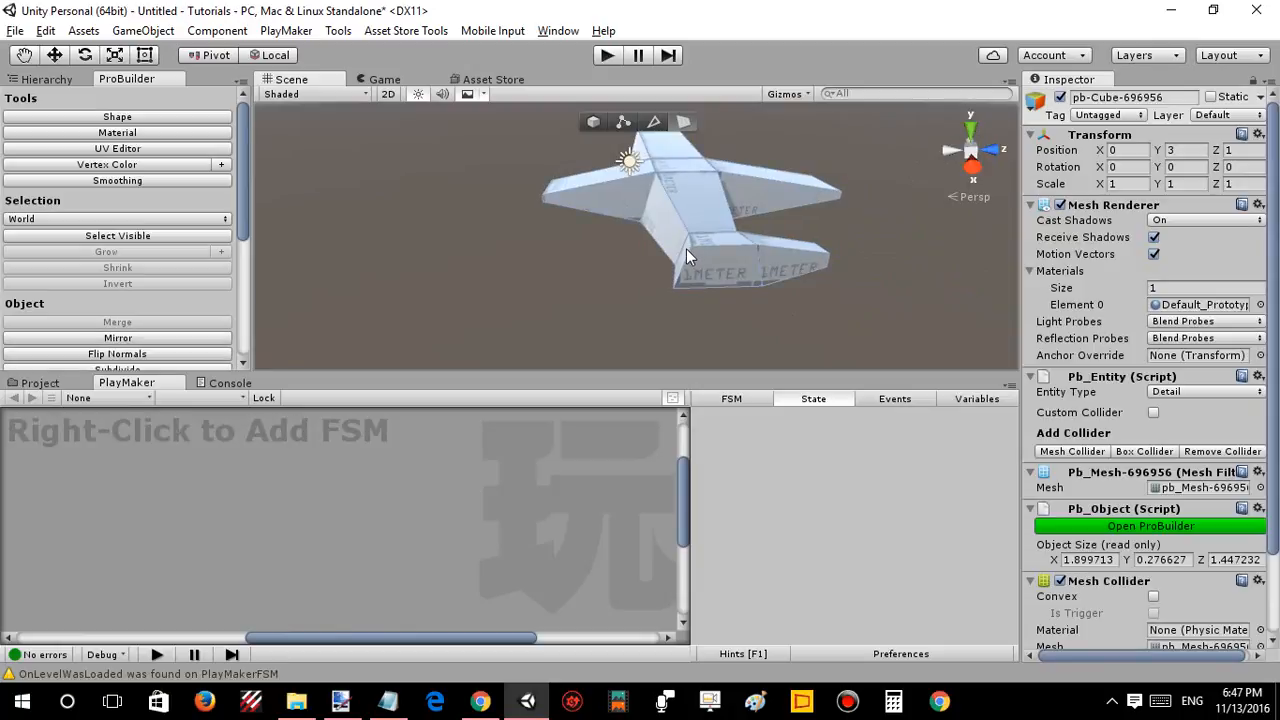
click(686, 249)
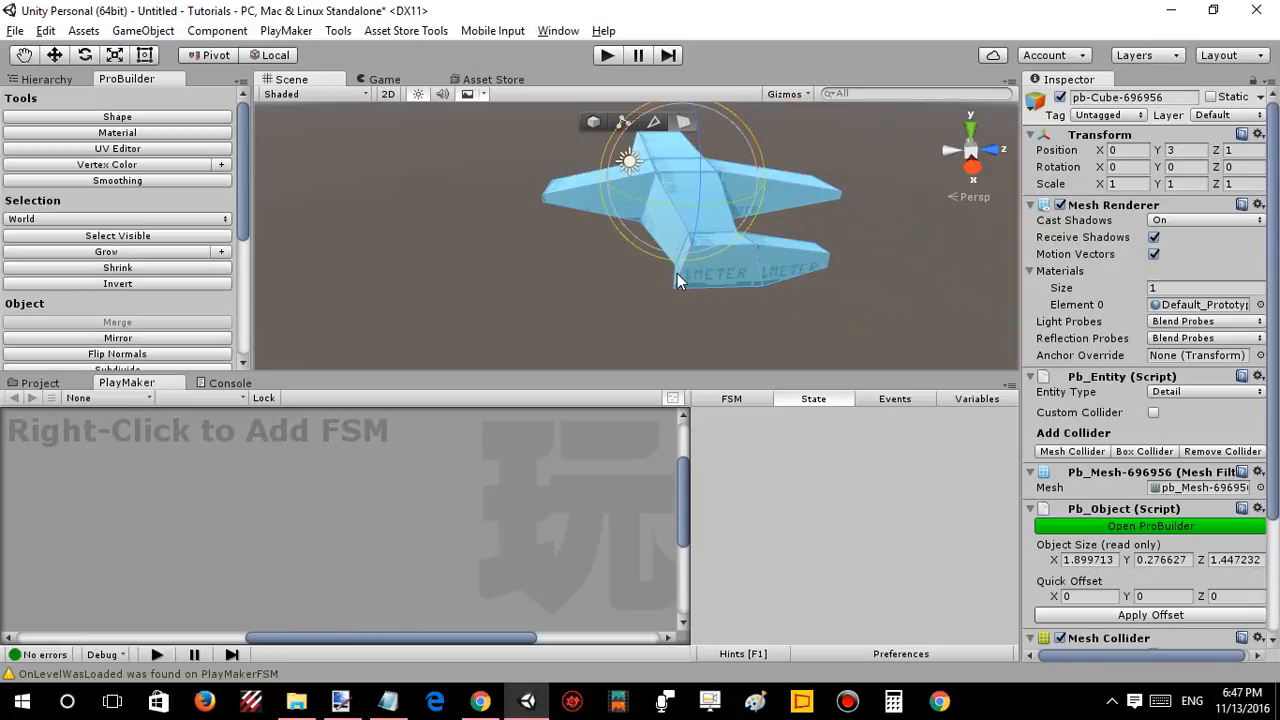
click(679, 273)
key(w)
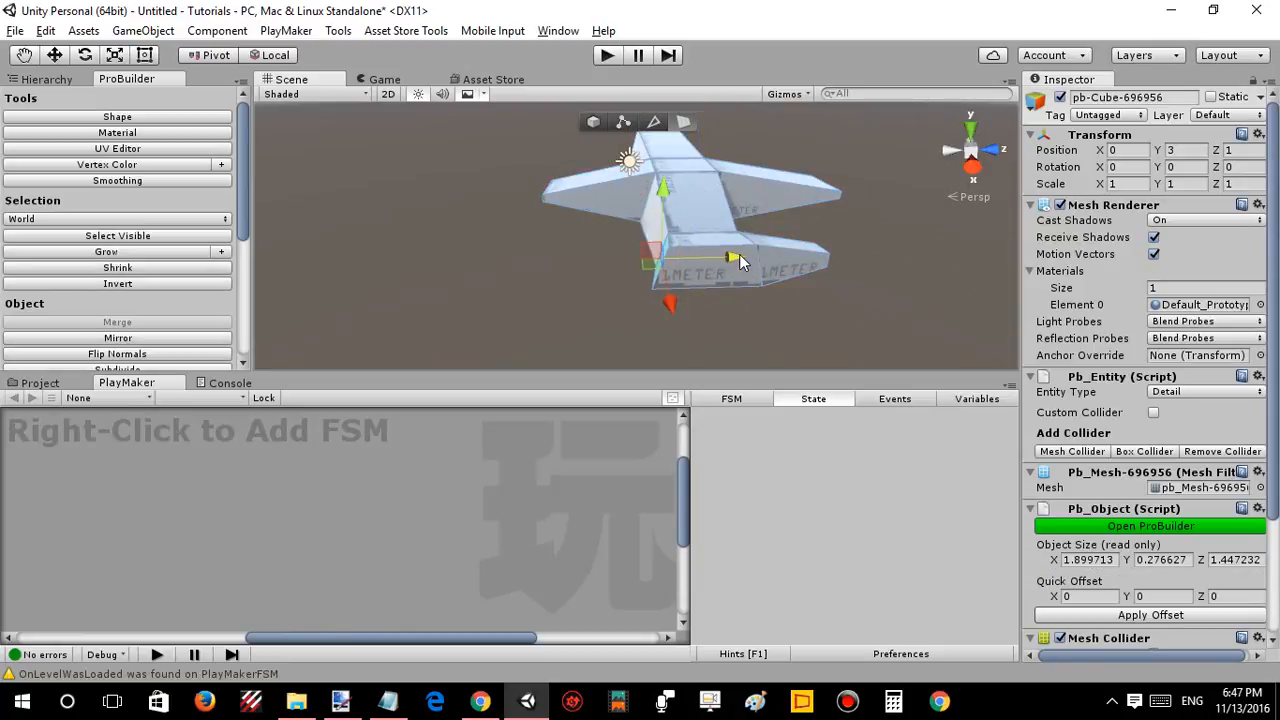
shift+drag(748, 261, 673, 268)
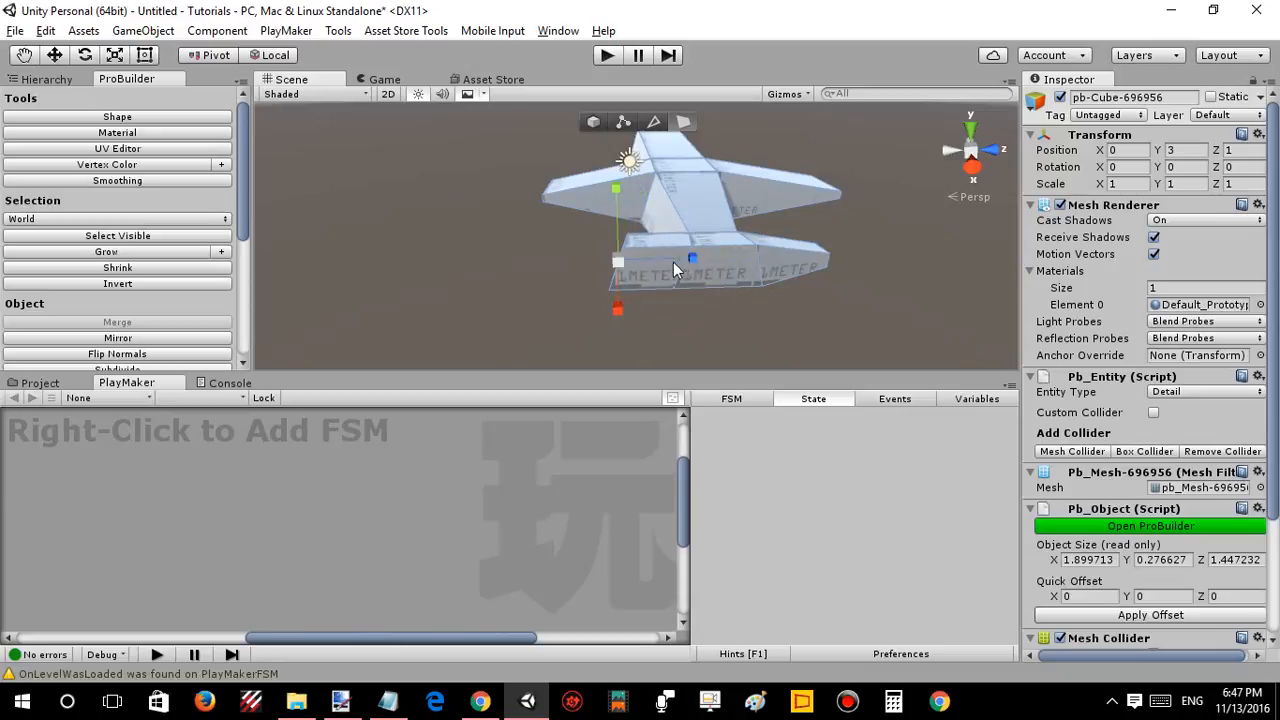
drag(619, 192, 618, 235)
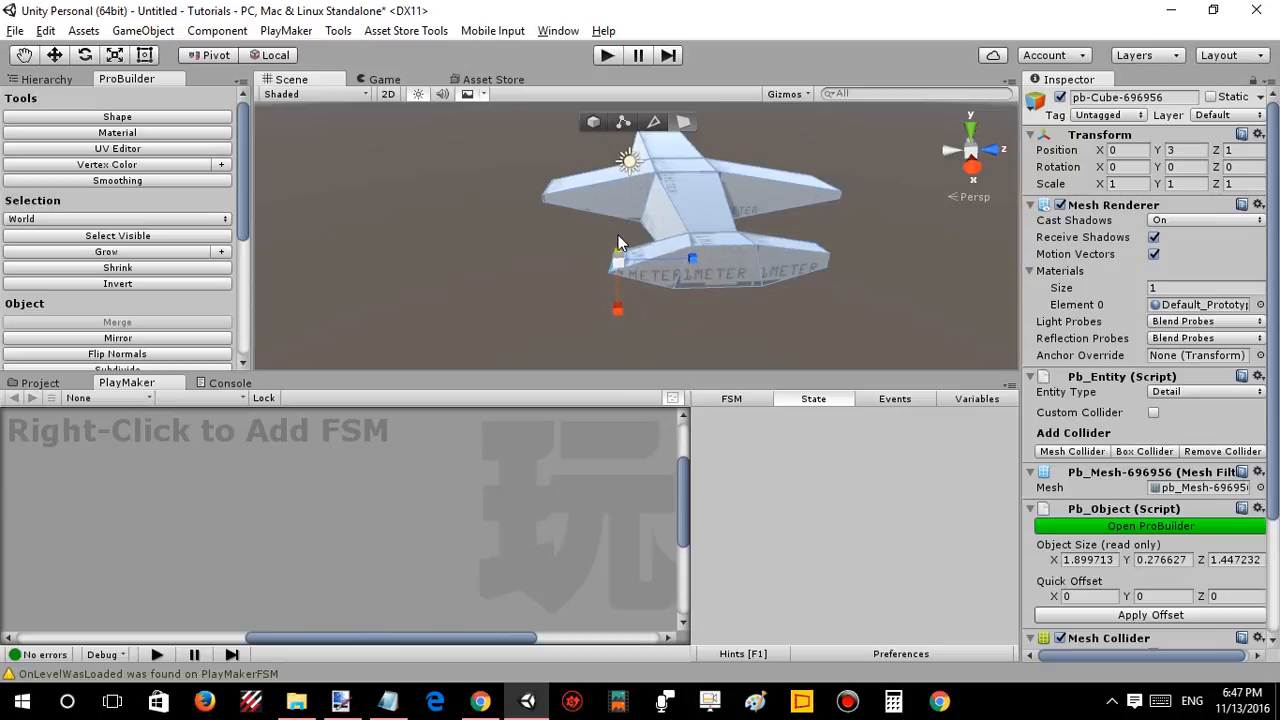
Rotate and scale the second stabilizer's tip face and adjust its position along Z.
key(e)
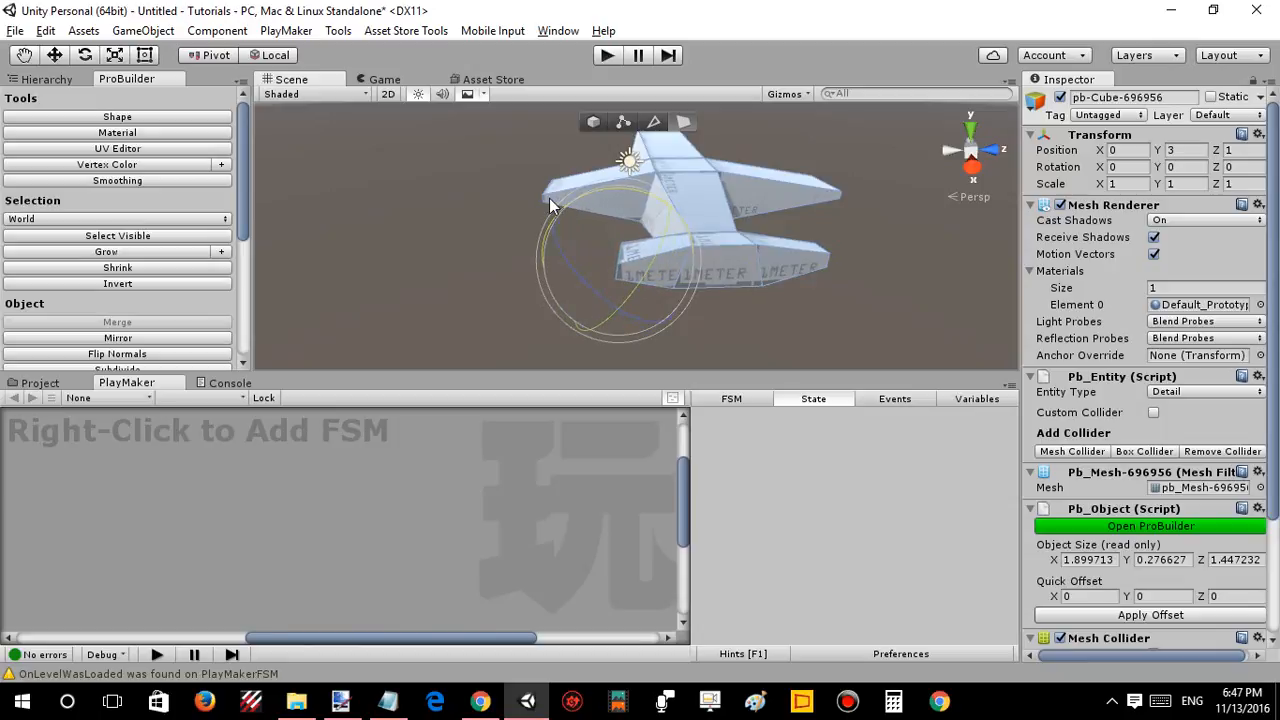
alt+drag(640, 290, 729, 380)
scroll(729, 380, down, 5)
key(r)
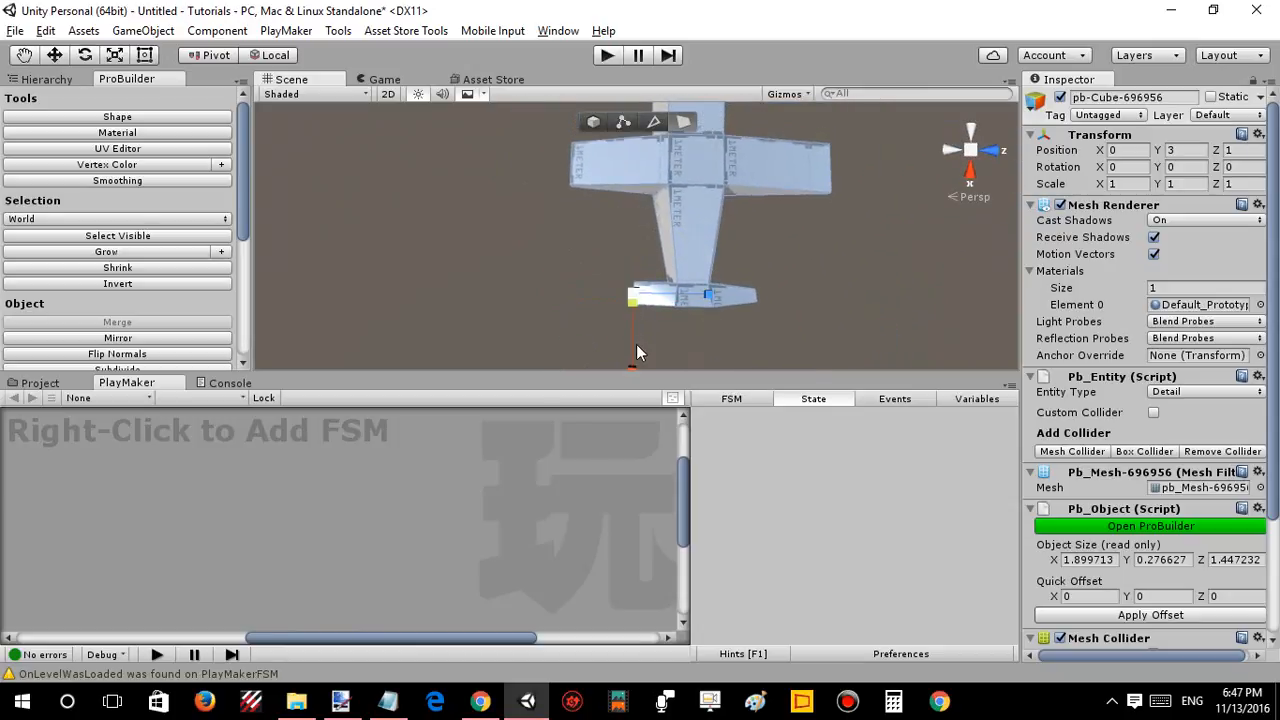
alt+drag(770, 281, 772, 146)
alt+drag(822, 145, 806, 162)
drag(764, 200, 761, 200)
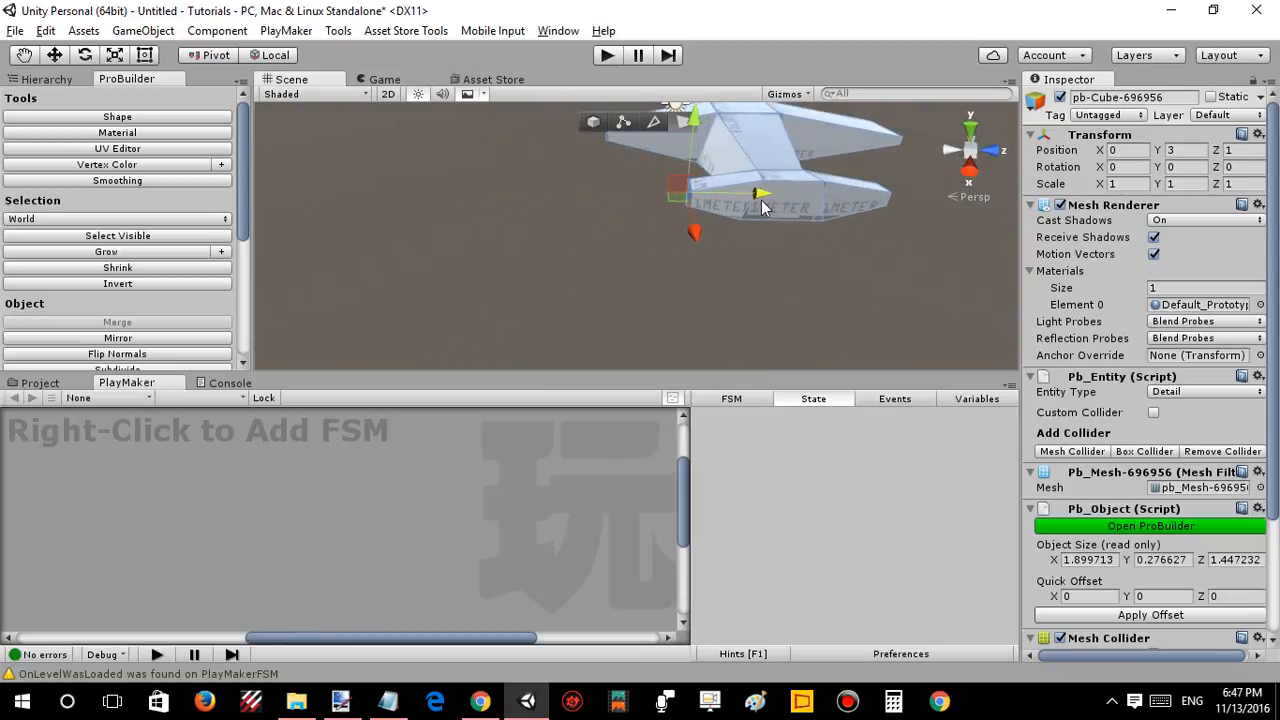
Examine the airplane's wings, tail and stabilizers from behind, above and the side.
click(770, 243)
alt+drag(783, 251, 795, 148)
right_drag(795, 148, 795, 148)
right_drag(757, 202, 769, 199)
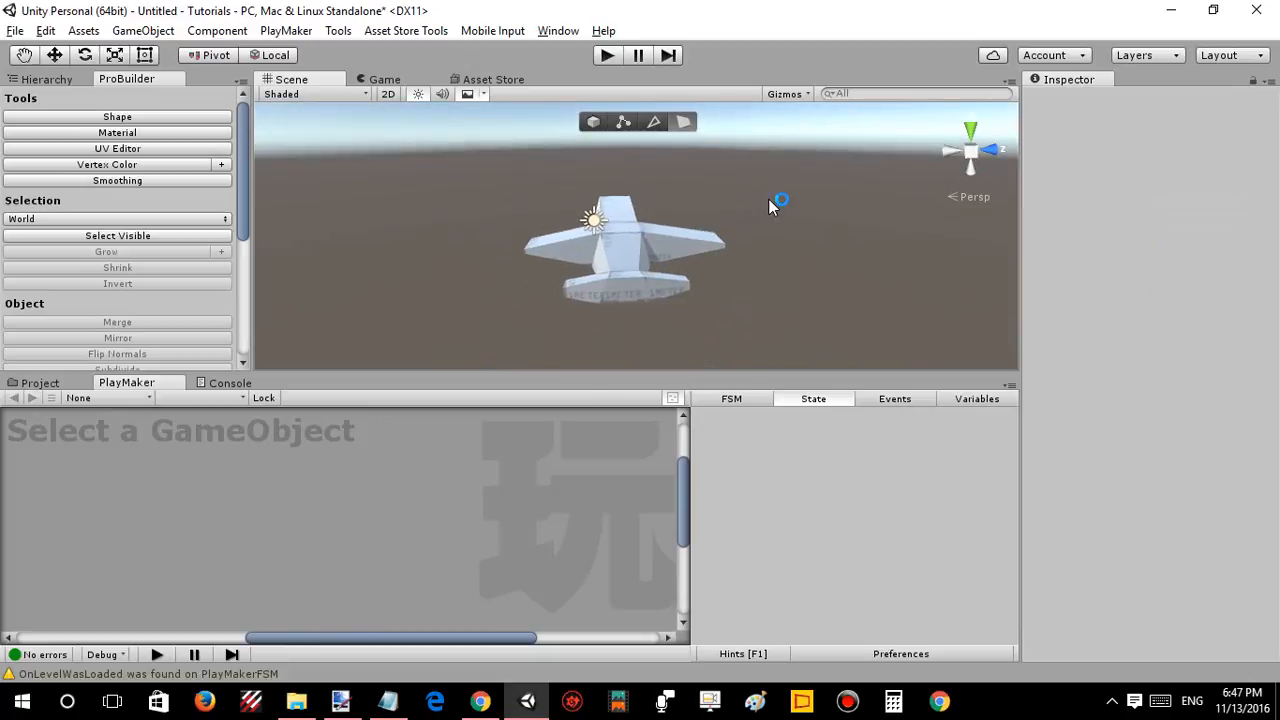
alt+drag(723, 157, 897, 205)
click(381, 185)
click(762, 256)
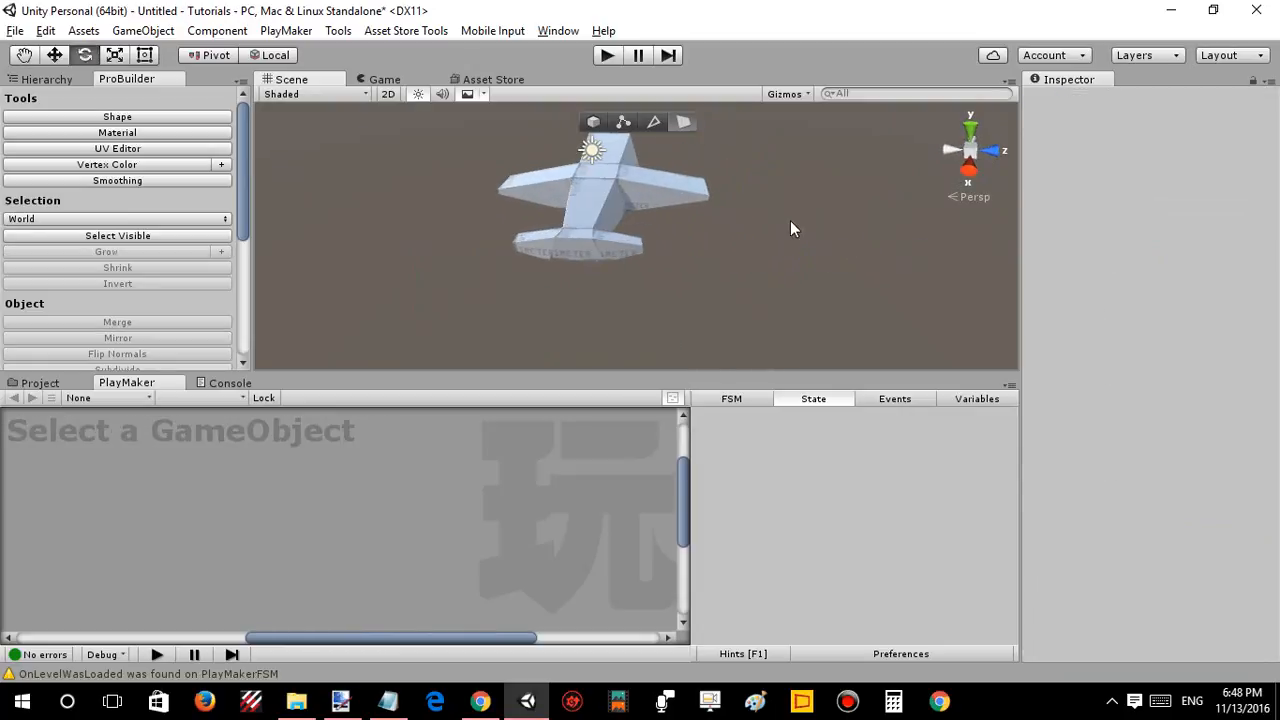
alt+drag(790, 228, 508, 273)
Extrude the top face of one wing slightly upward along Y and rotate the raised face to follow the wing's slope.
click(508, 273)
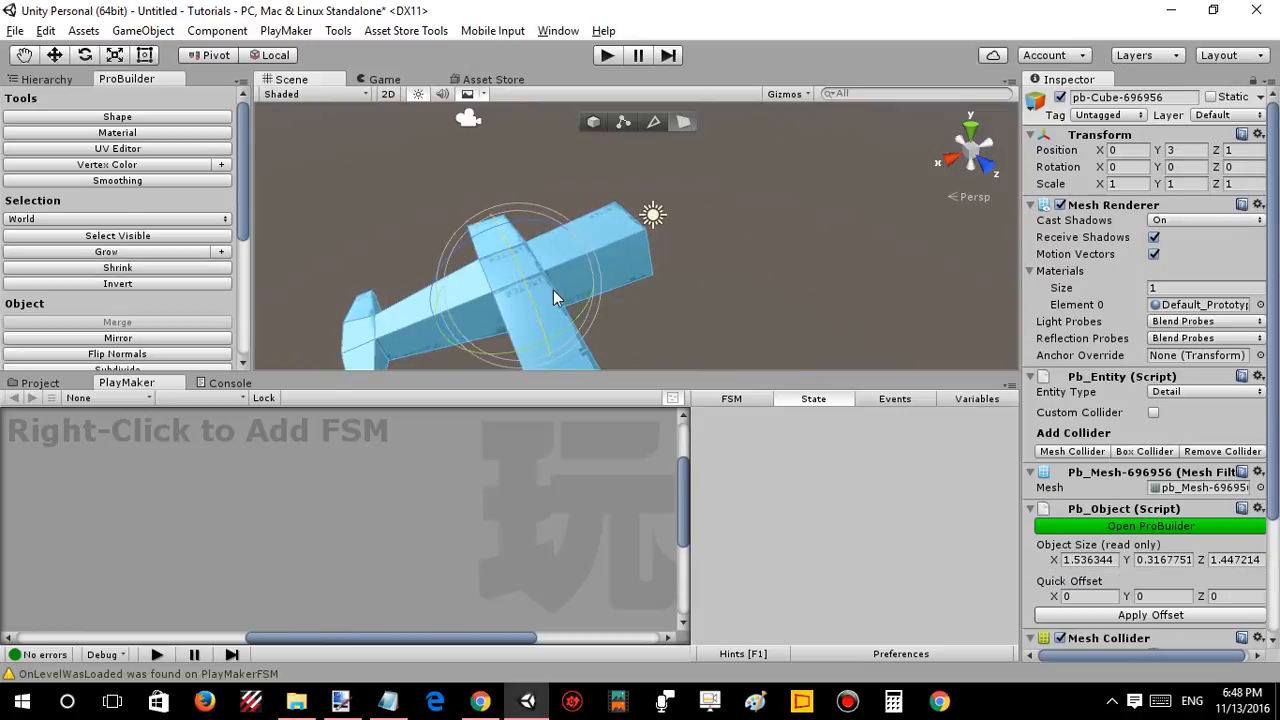
alt+drag(585, 296, 735, 308)
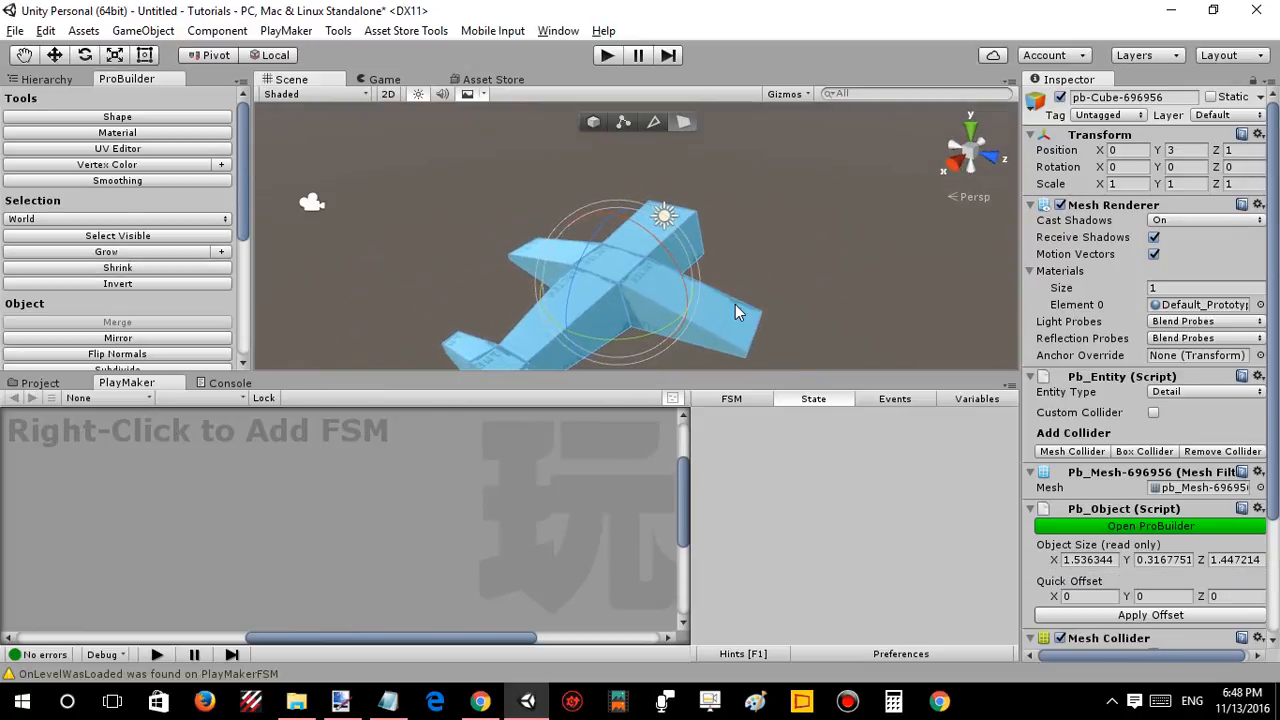
click(736, 305)
key(w)
shift+drag(700, 245, 705, 236)
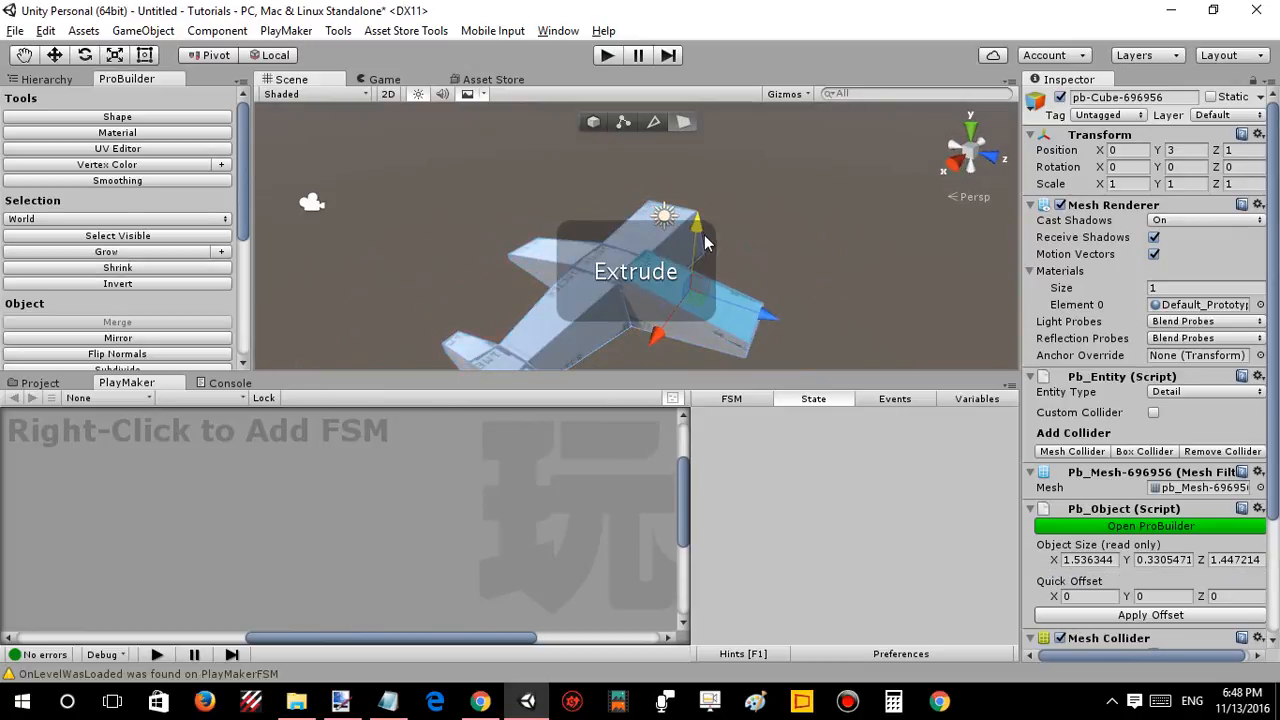
click(745, 306)
key(e)
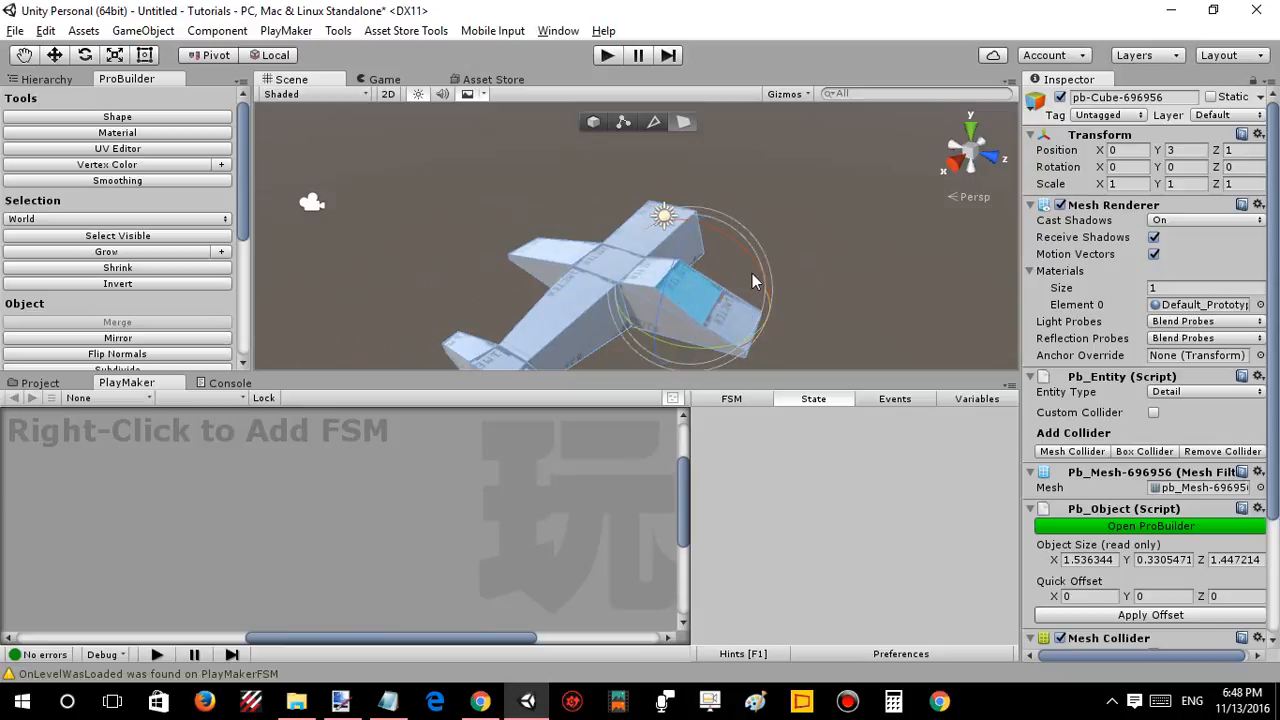
drag(736, 248, 716, 232)
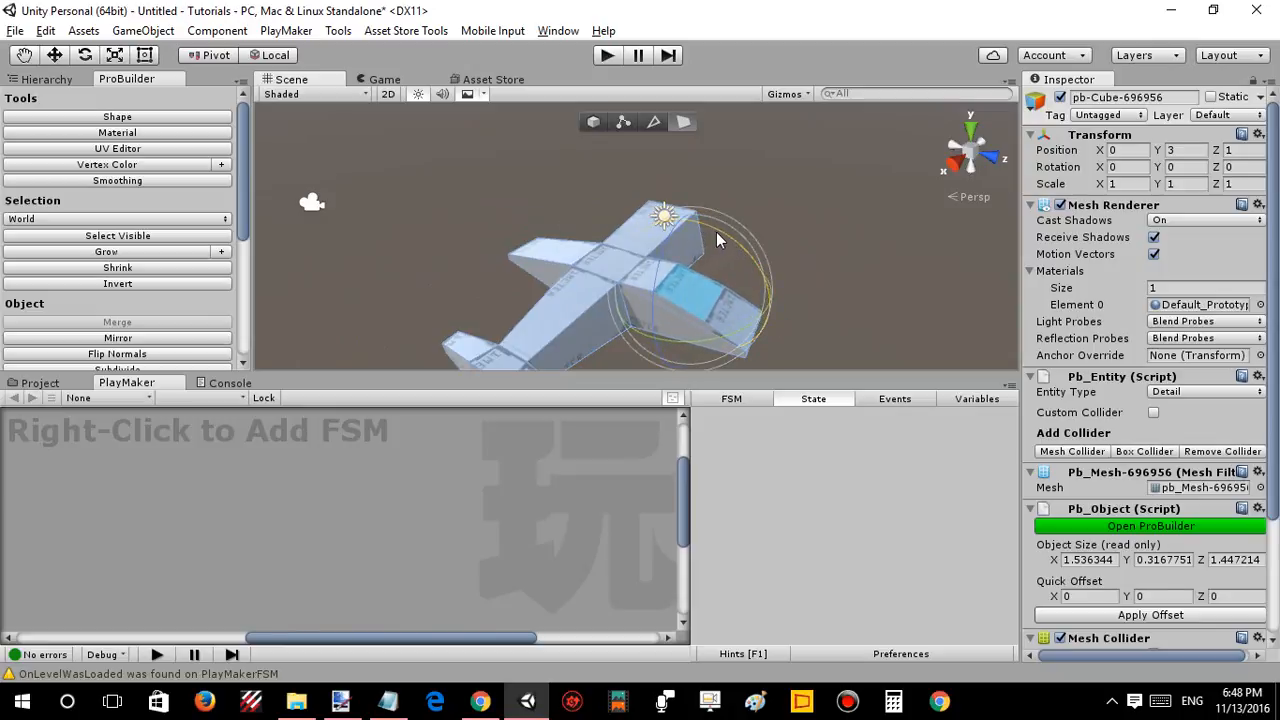
Lower the raised face on the wing slightly along Y and scale it narrower along Z.
alt+drag(739, 290, 783, 258)
key(f)
key(w)
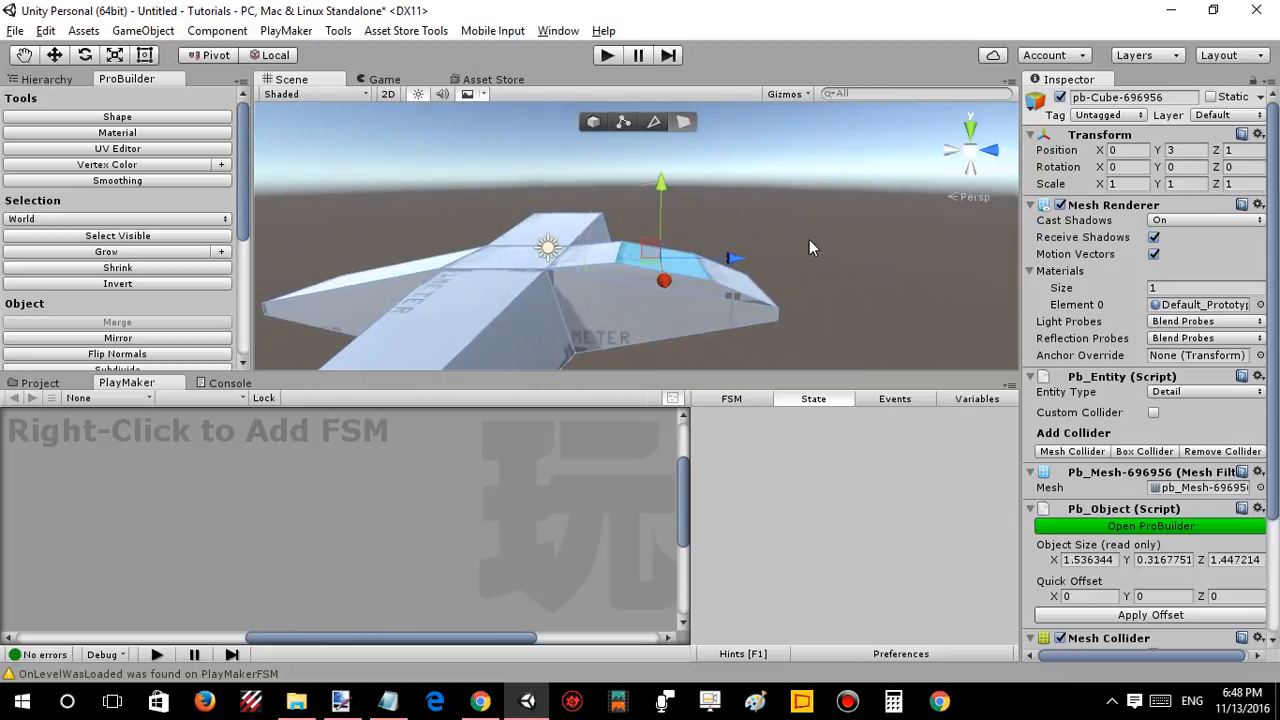
drag(663, 187, 669, 194)
key(r)
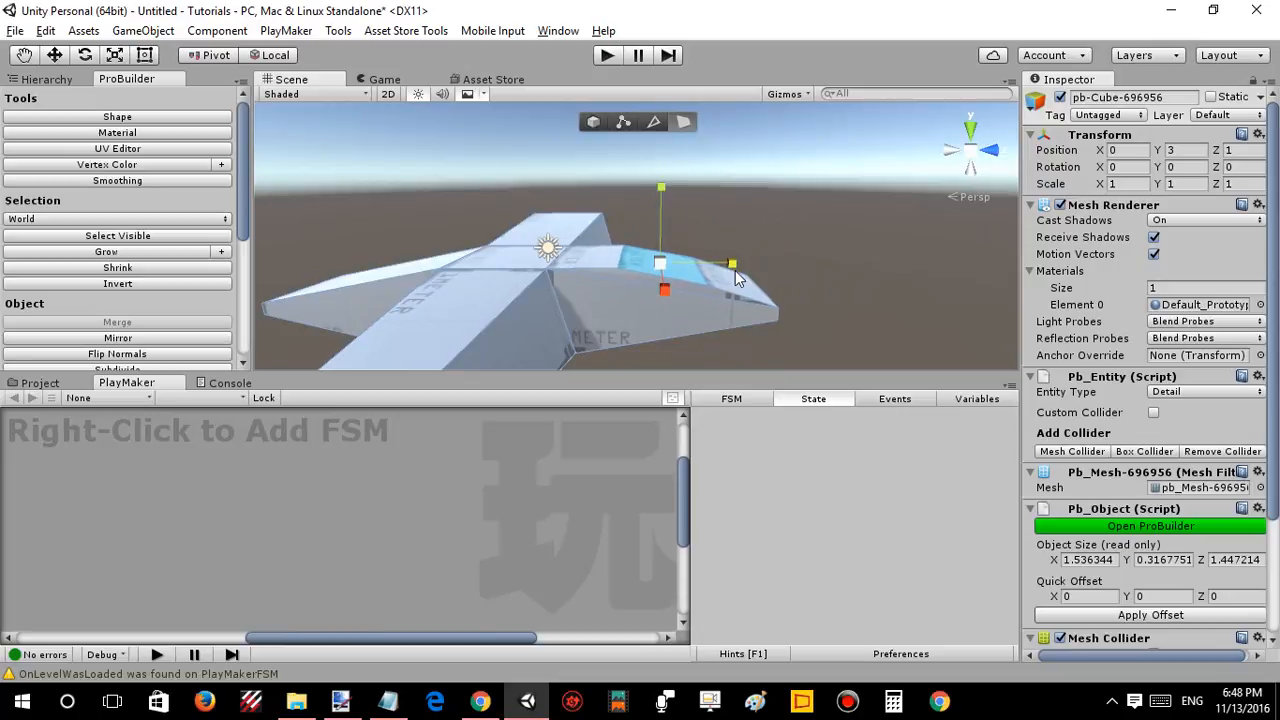
drag(735, 270, 706, 274)
key(e)
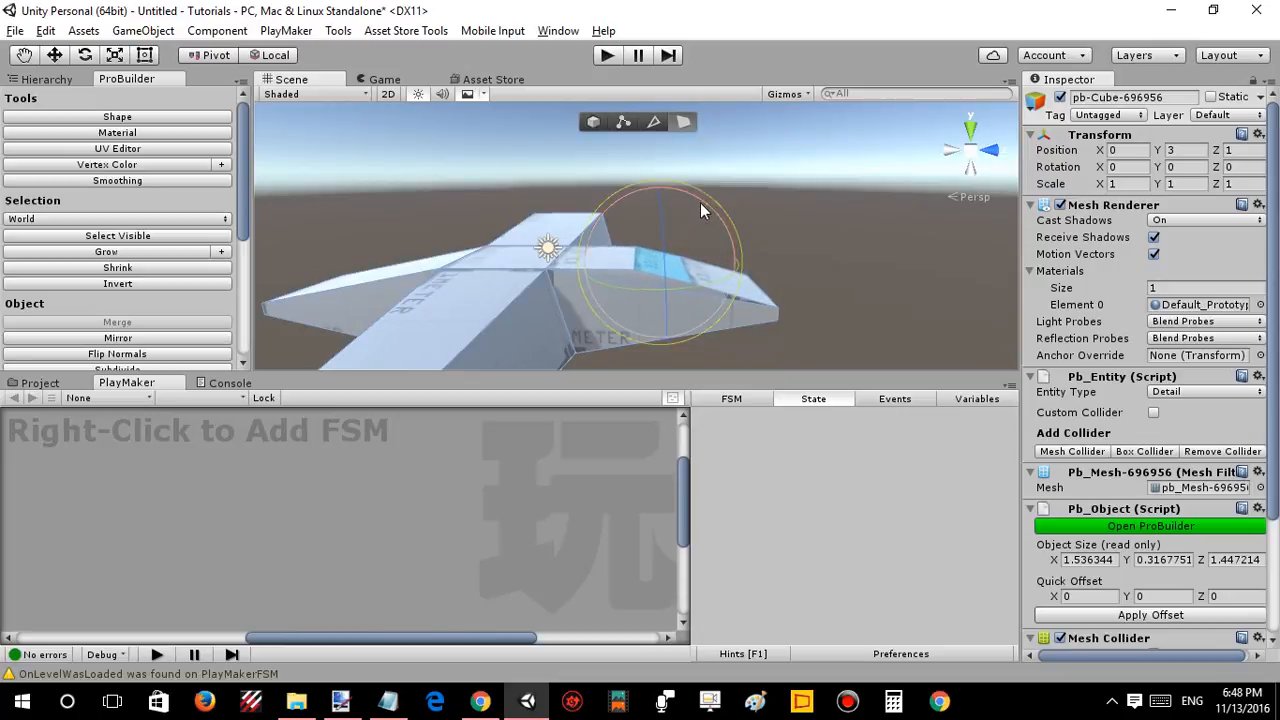
Extrude the narrowed wing face upward along Y into a block, level its top by rotating it, and taper the top along Z.
key(w)
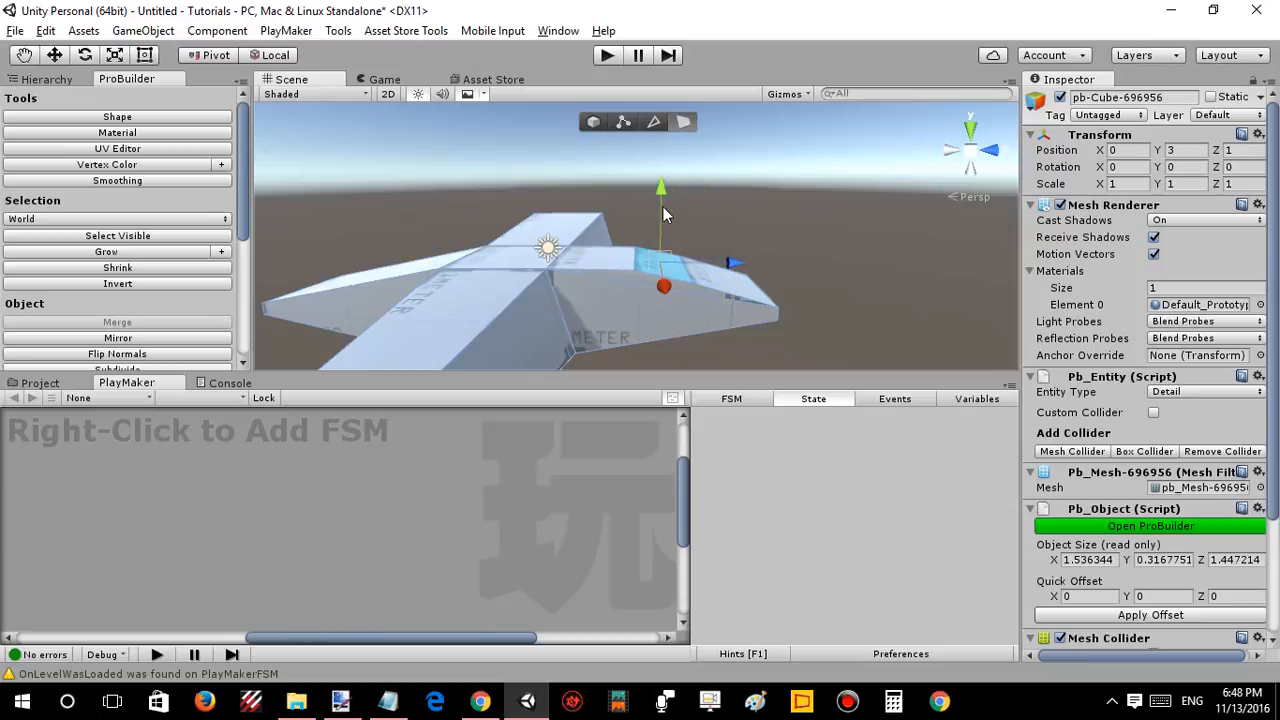
shift+drag(666, 206, 670, 196)
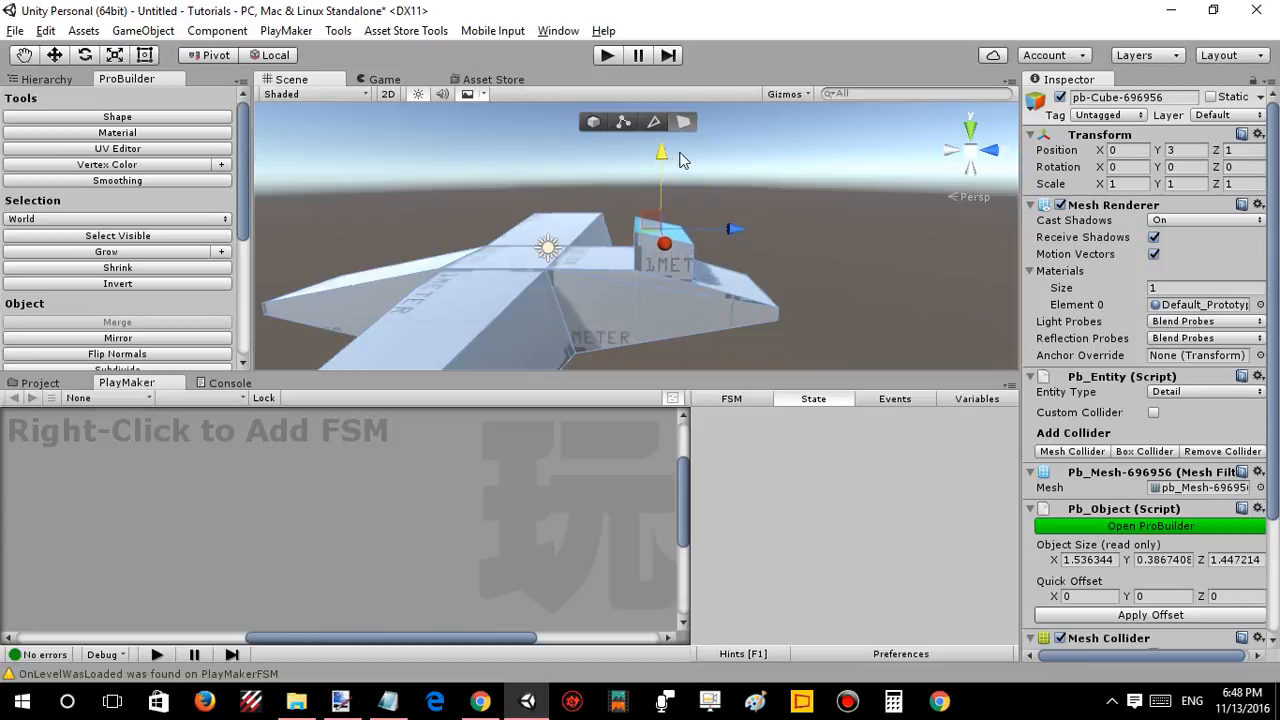
key(e)
drag(697, 170, 686, 163)
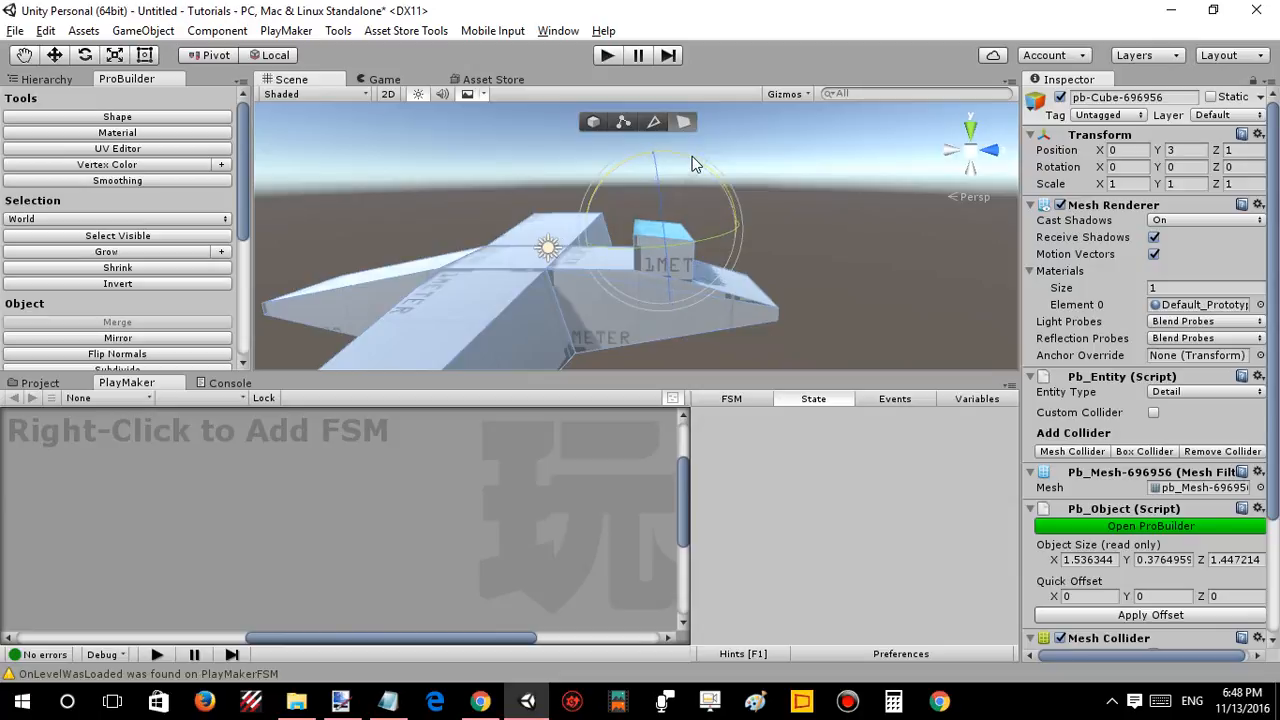
key(w)
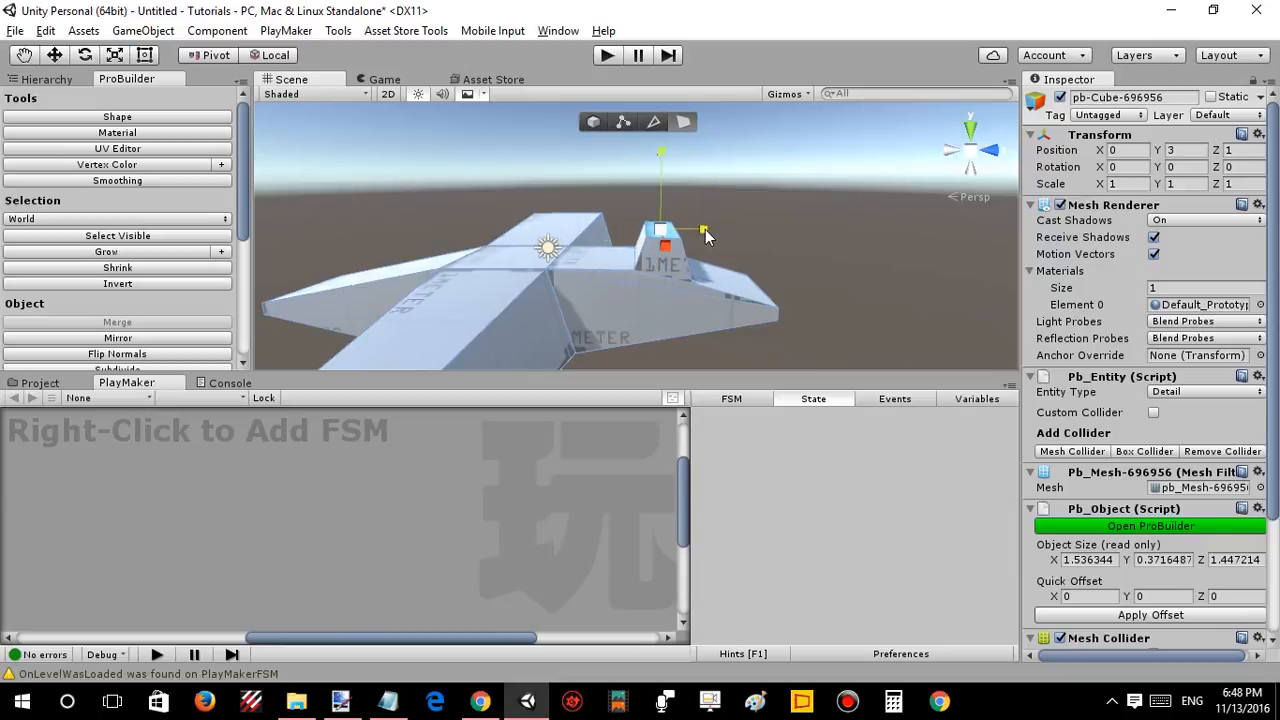
drag(665, 160, 665, 157)
Examine the whole airplane and its new wing block from several distances and angles.
alt+drag(816, 203, 1008, 300)
click(460, 210)
key(w)
alt+drag(726, 288, 632, 207)
click(632, 200)
right_drag(640, 210, 673, 262)
key(w)
key(s)
key(w)
key(s)
key(d)
key(a)
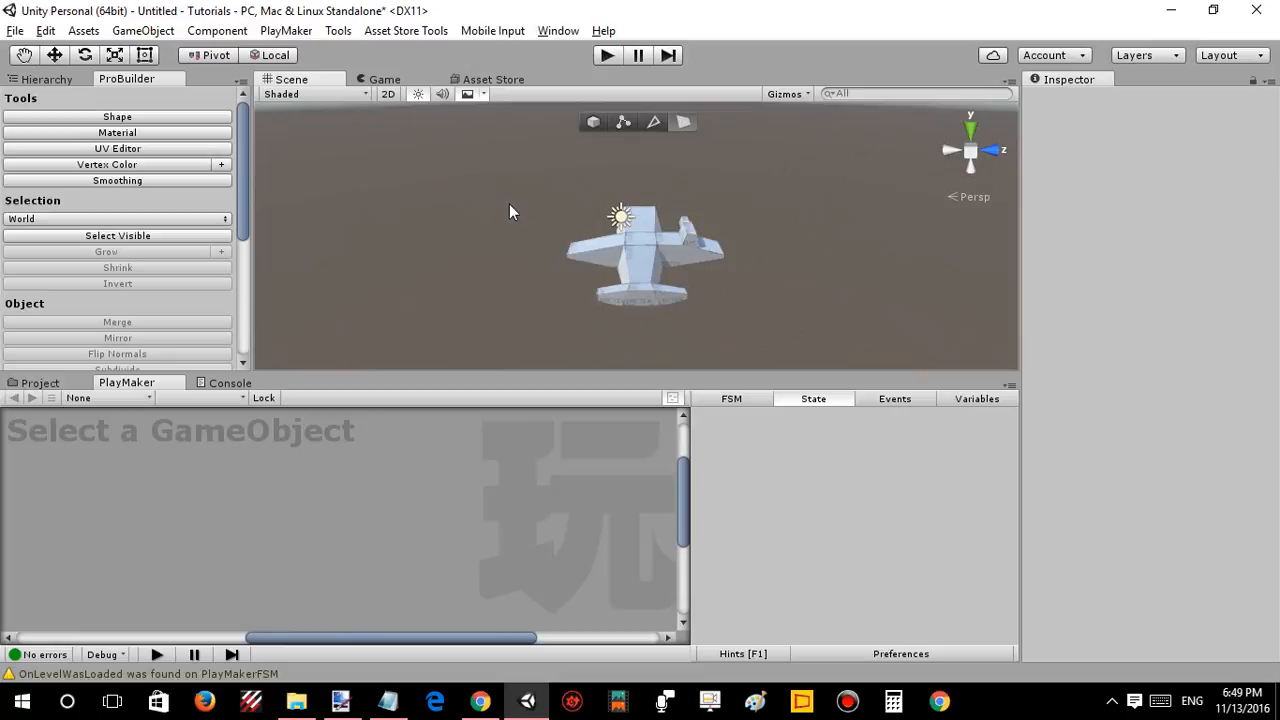
drag(509, 212, 777, 362)
right_drag(700, 245, 670, 204)
key(w)
key(a)
key(s)
key(w)
key(a)
key(s)
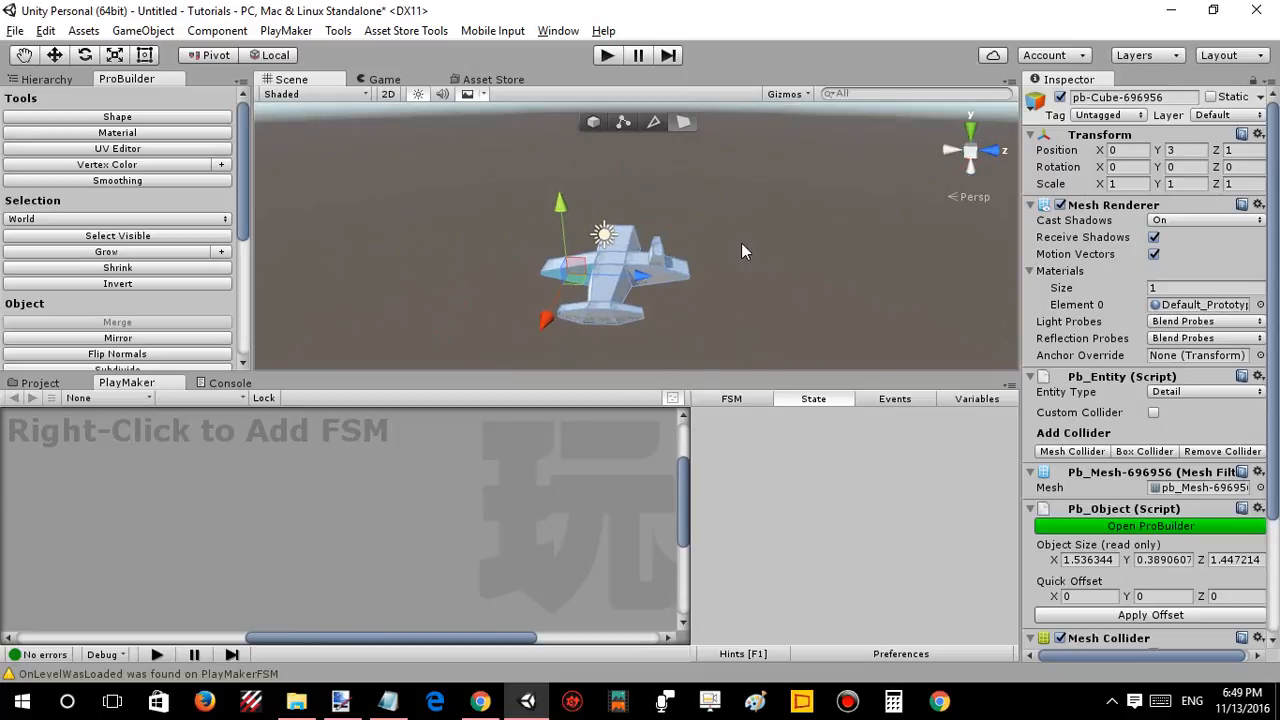
key(w)
right_drag(741, 243, 696, 255)
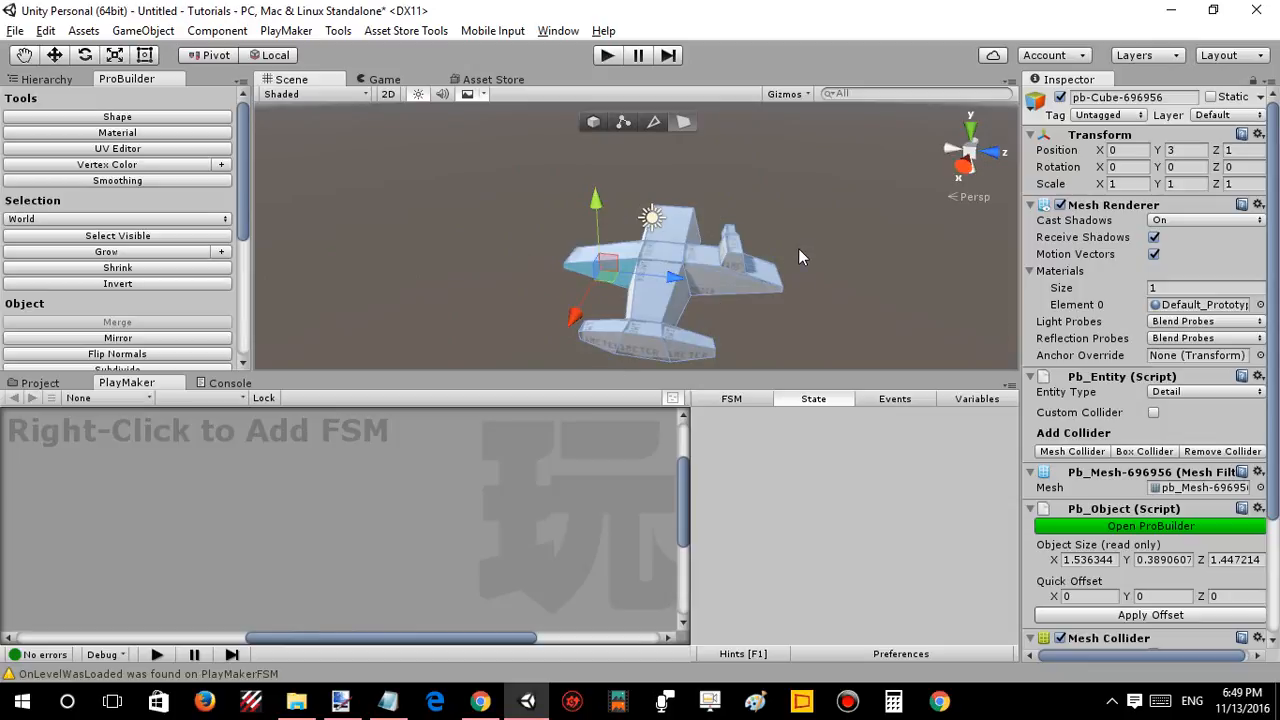
Add a box collider to the airplane and set its entity type to Mover.
click(1127, 452)
key(d)
right_drag(762, 278, 834, 266)
key(a)
key(s)
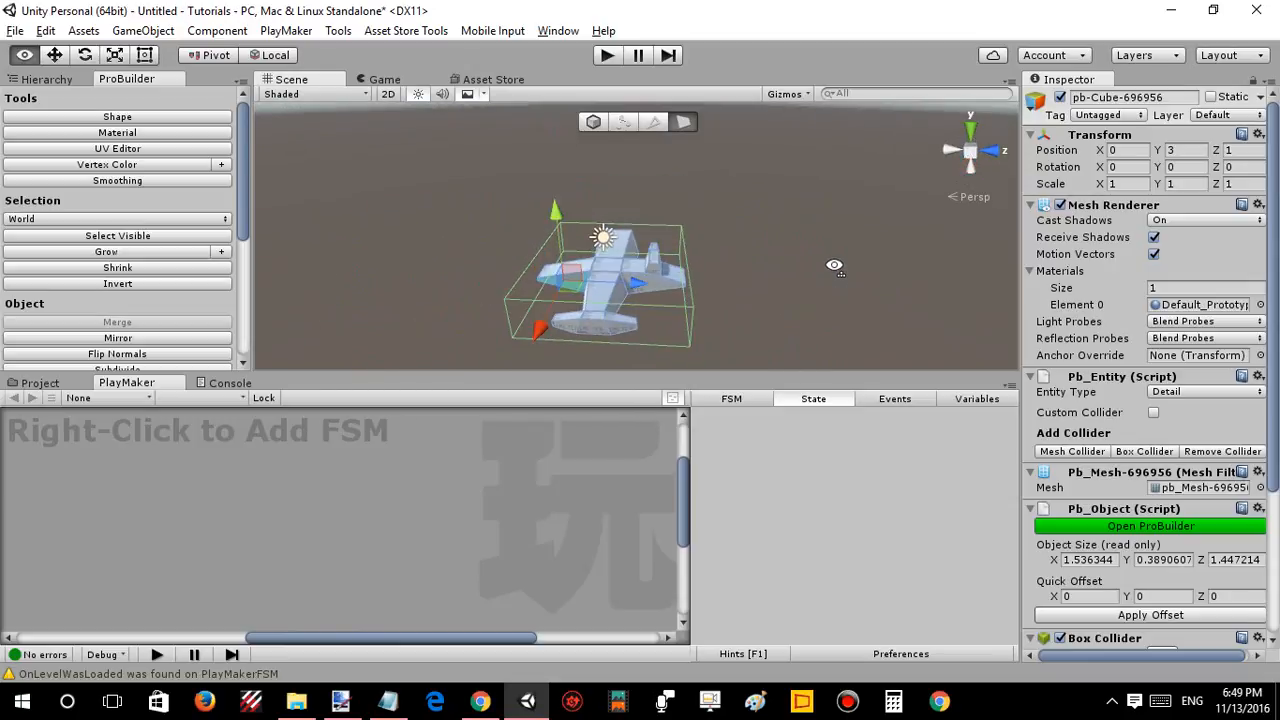
click(1172, 391)
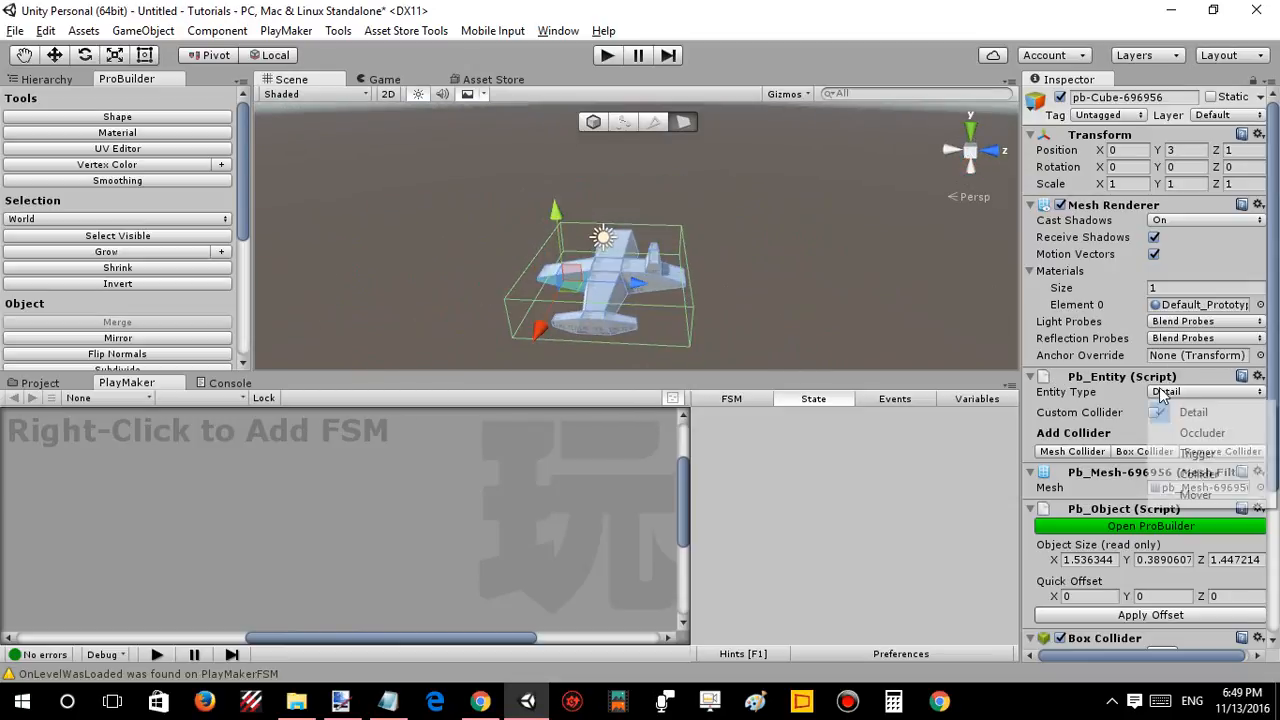
click(1168, 494)
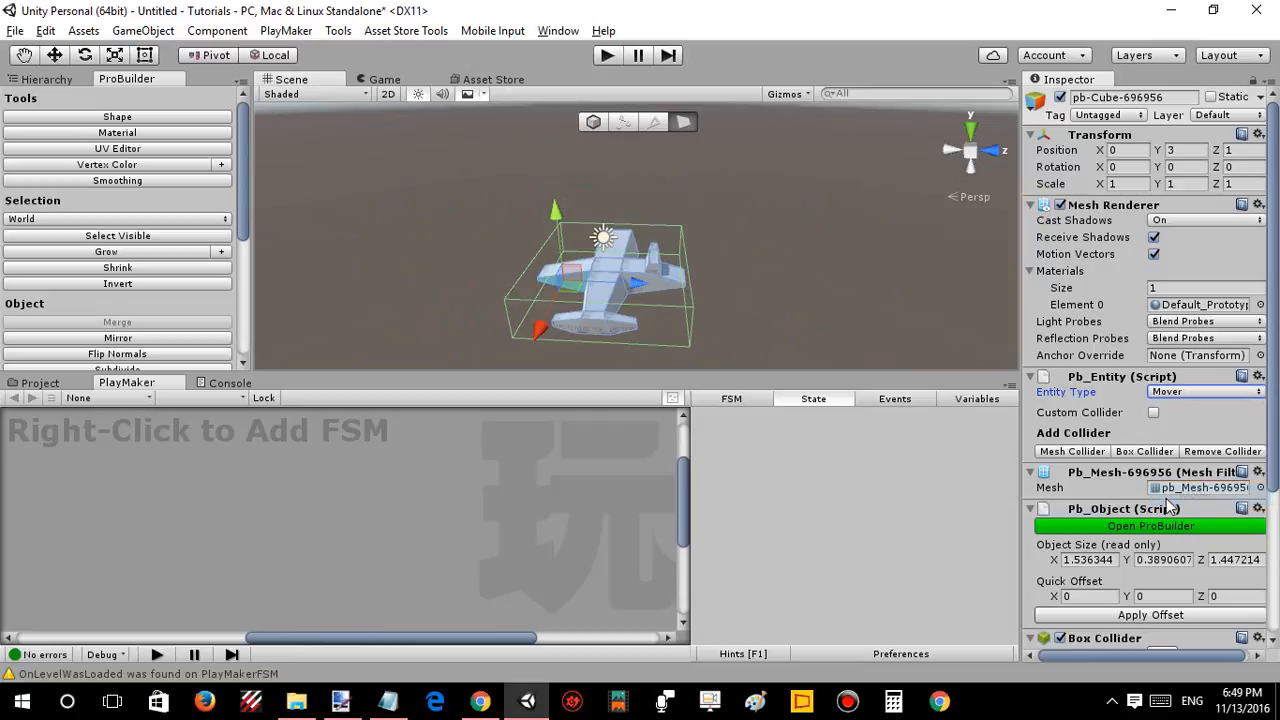
click(1030, 376)
Look through the ProBuilder actions for the option that exports the selected object to OBJ.
right_drag(487, 203, 594, 229)
key(w)
key(s)
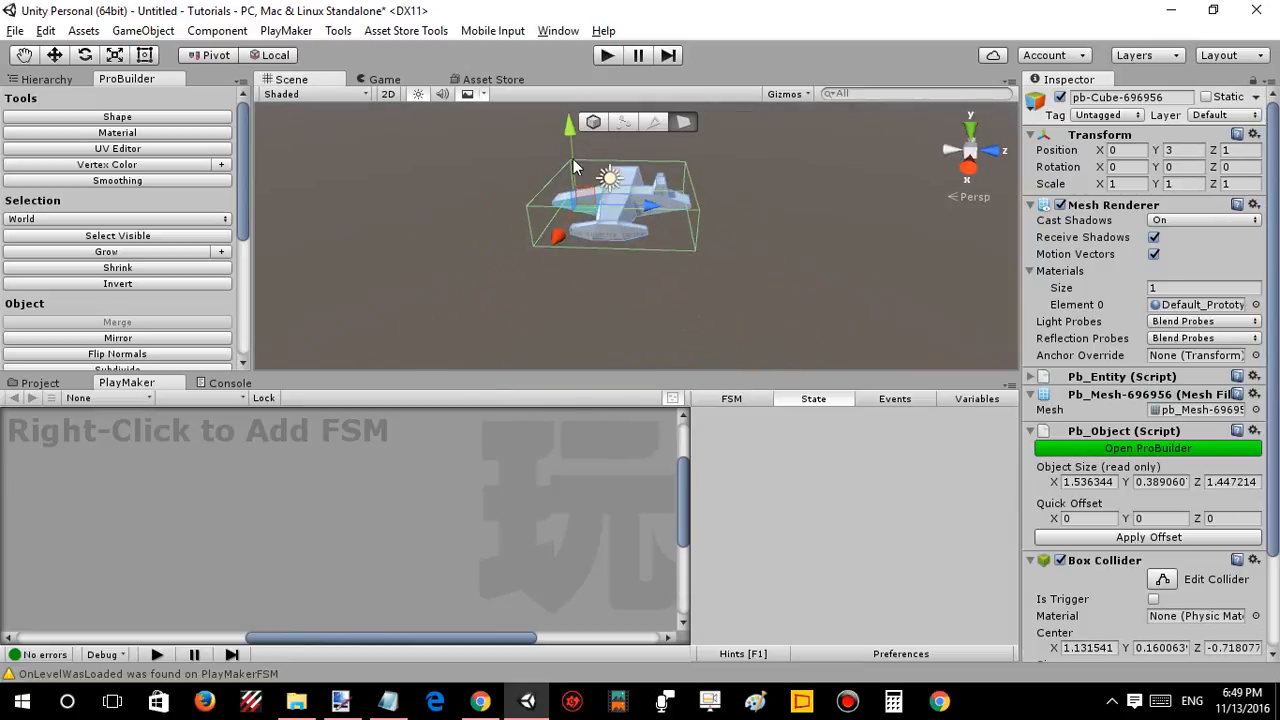
key(e)
right_drag(576, 167, 577, 169)
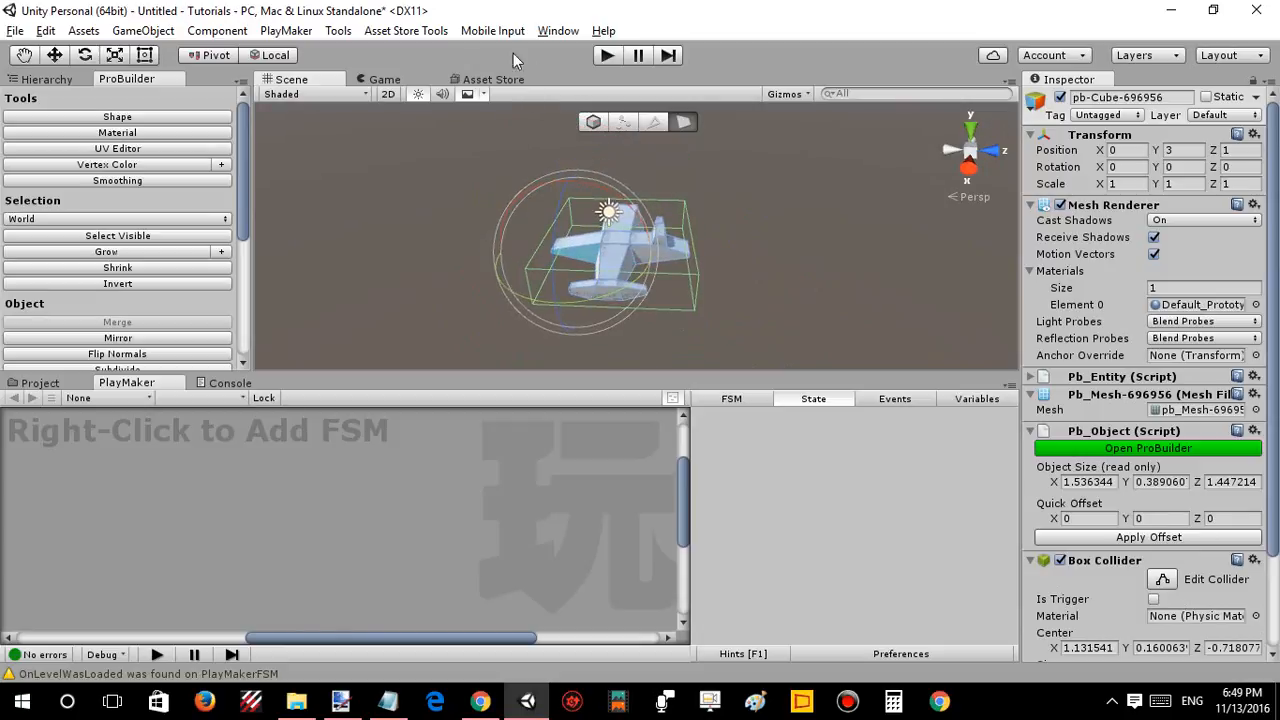
click(350, 33)
mouse_move(390, 52)
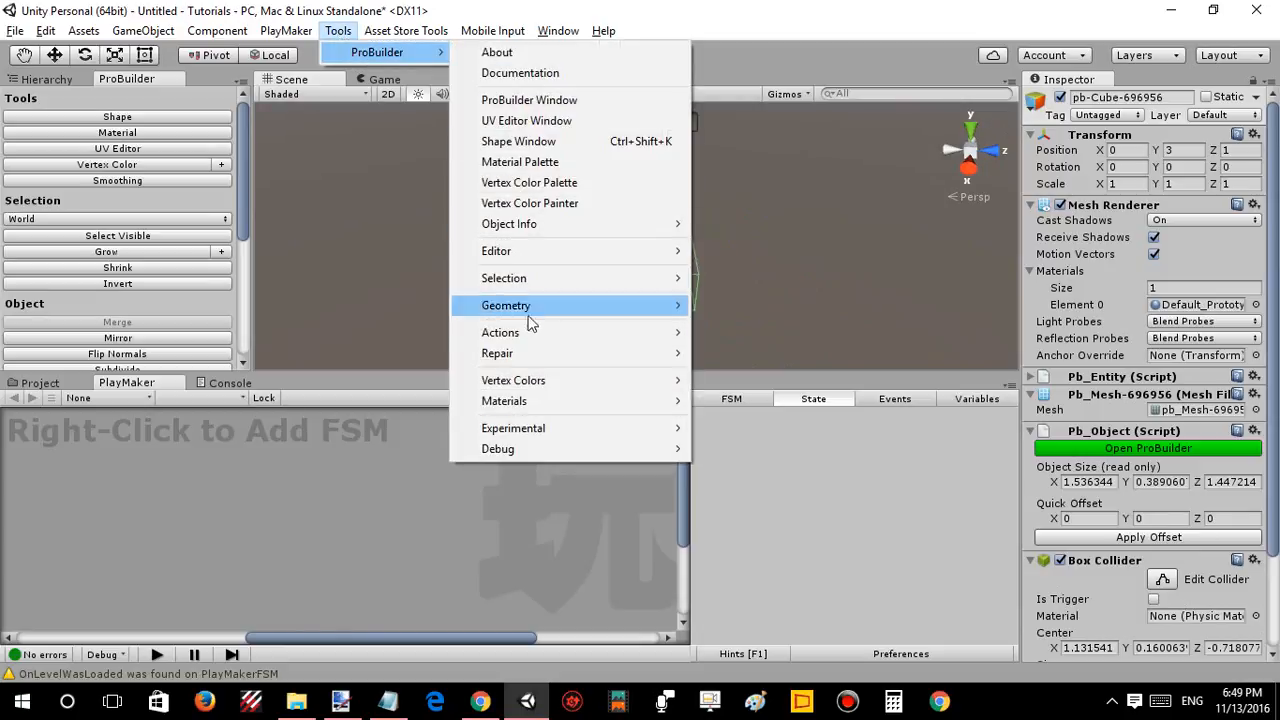
mouse_move(549, 340)
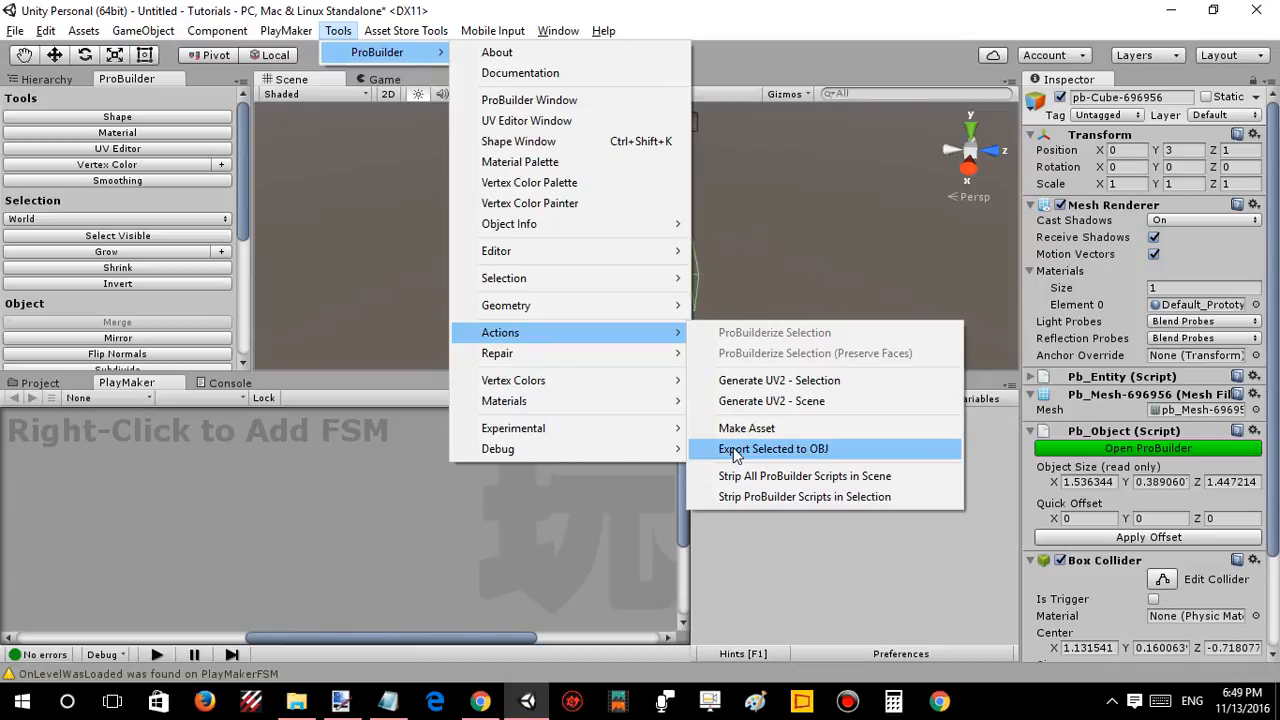
click(420, 249)
Apply the red Barrel material from the project's Materials folder to the whole airplane.
mouse_move(565, 254)
right_down()
mouse_move(548, 265)
mouse_move(568, 273)
right_up()
key(a)
key(d)
key(w)
key(s)
key(a)
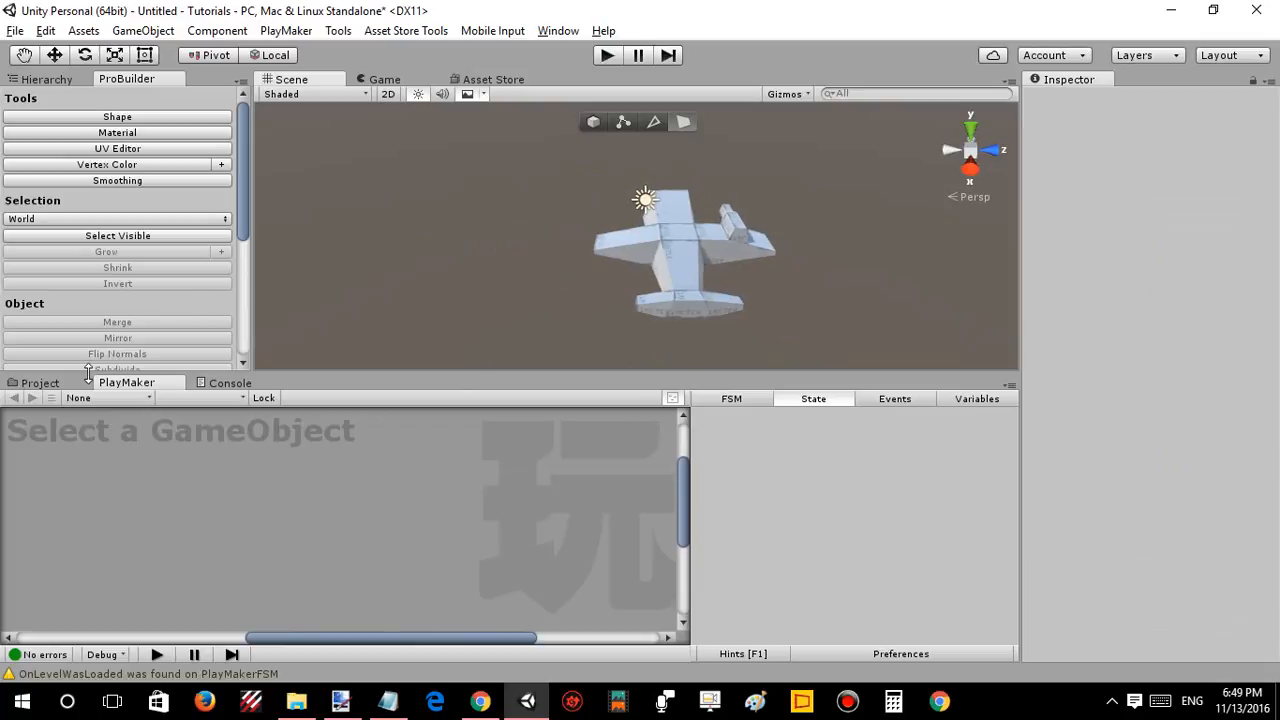
click(40, 383)
double_click(812, 470)
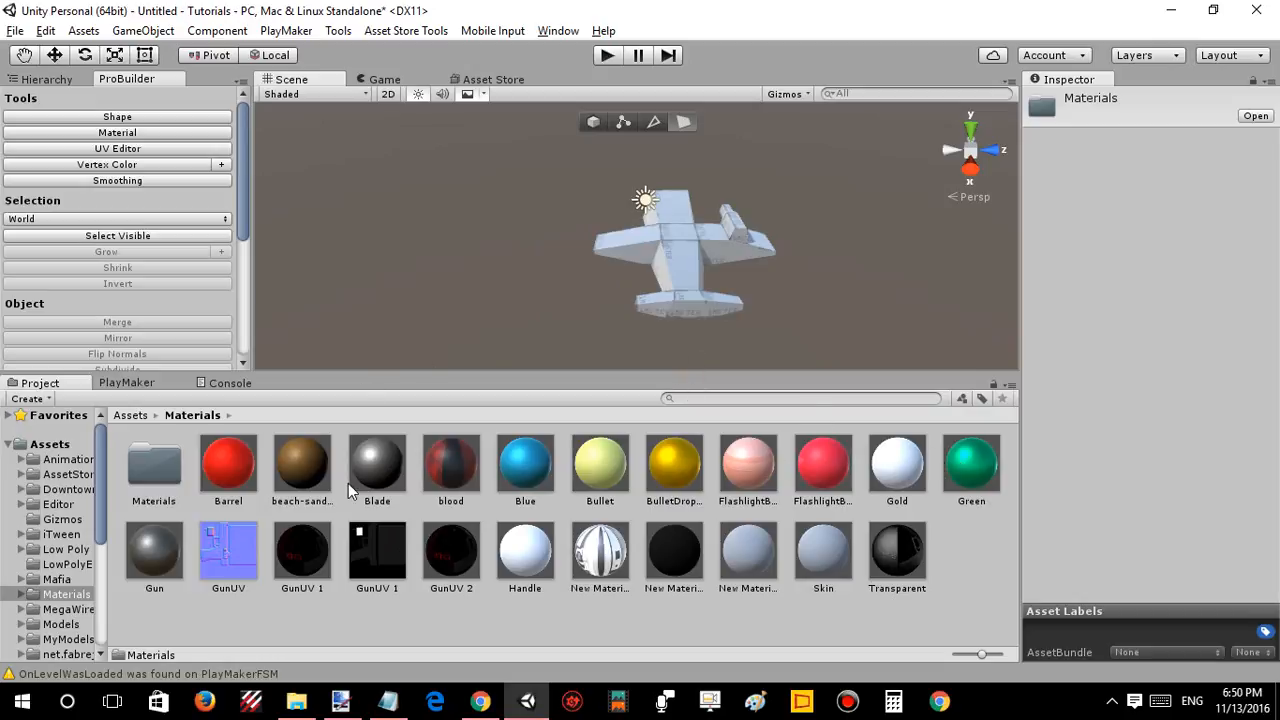
drag(228, 462, 673, 275)
click(591, 122)
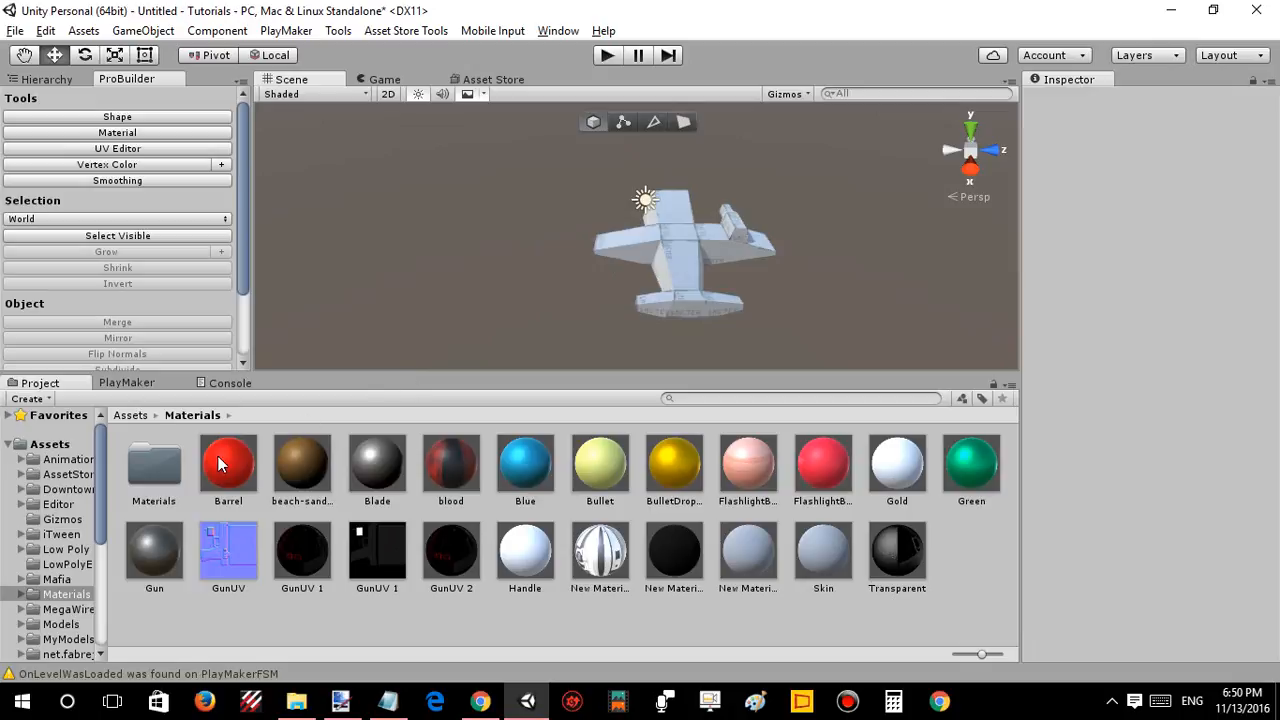
click(734, 257)
drag(755, 200, 720, 229)
click(559, 243)
scroll(708, 219, up, 2)
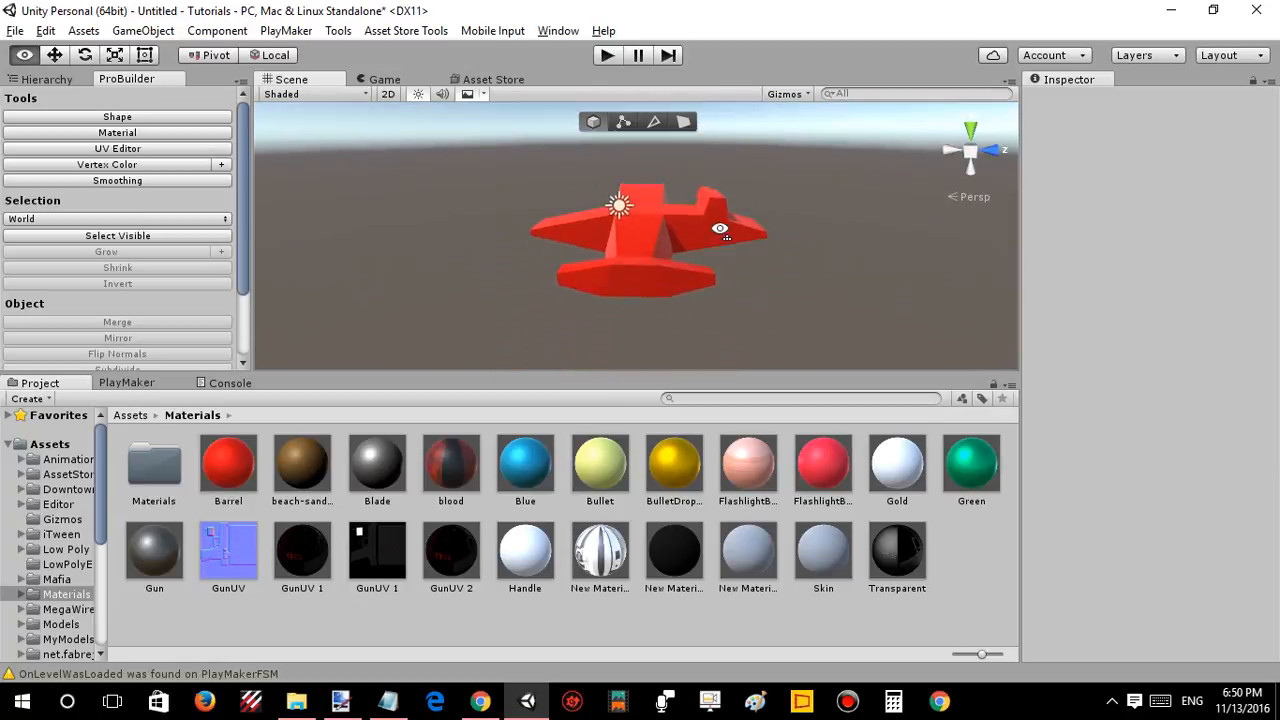
Inspect the red airplane from below and behind in face and edge selection modes.
key(w)
right_drag(720, 229, 656, 165)
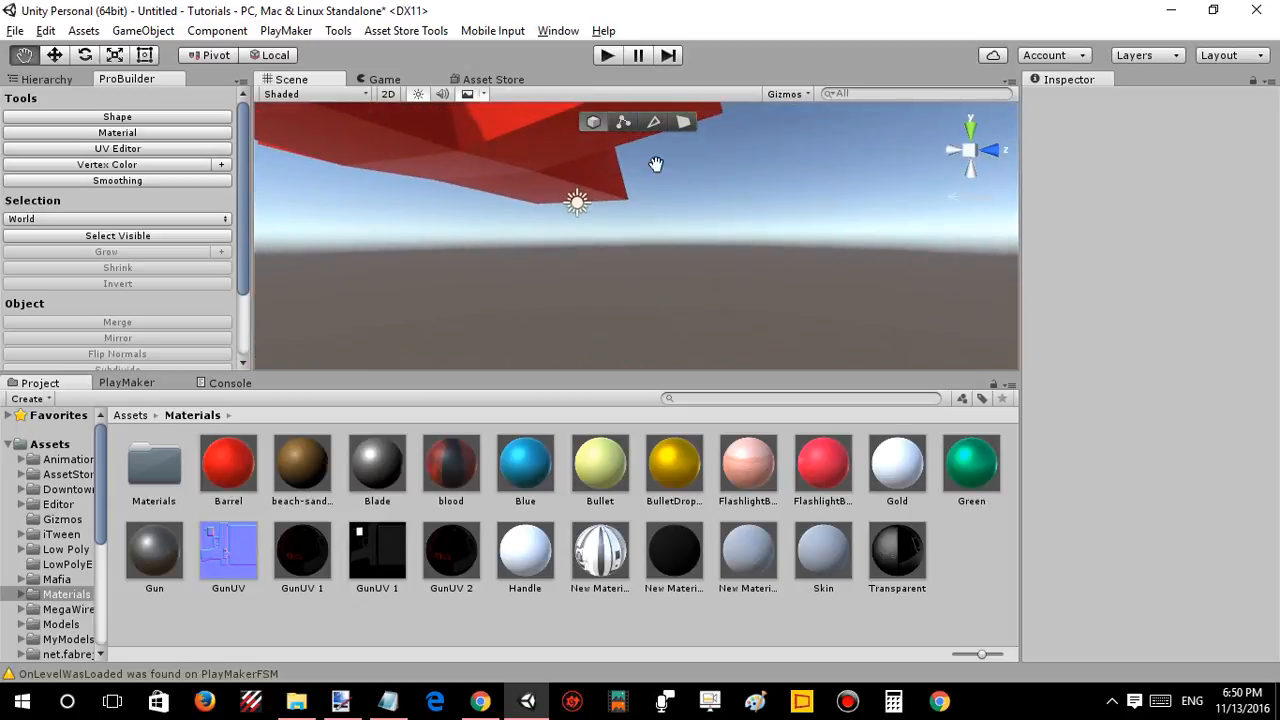
click(684, 122)
click(532, 169)
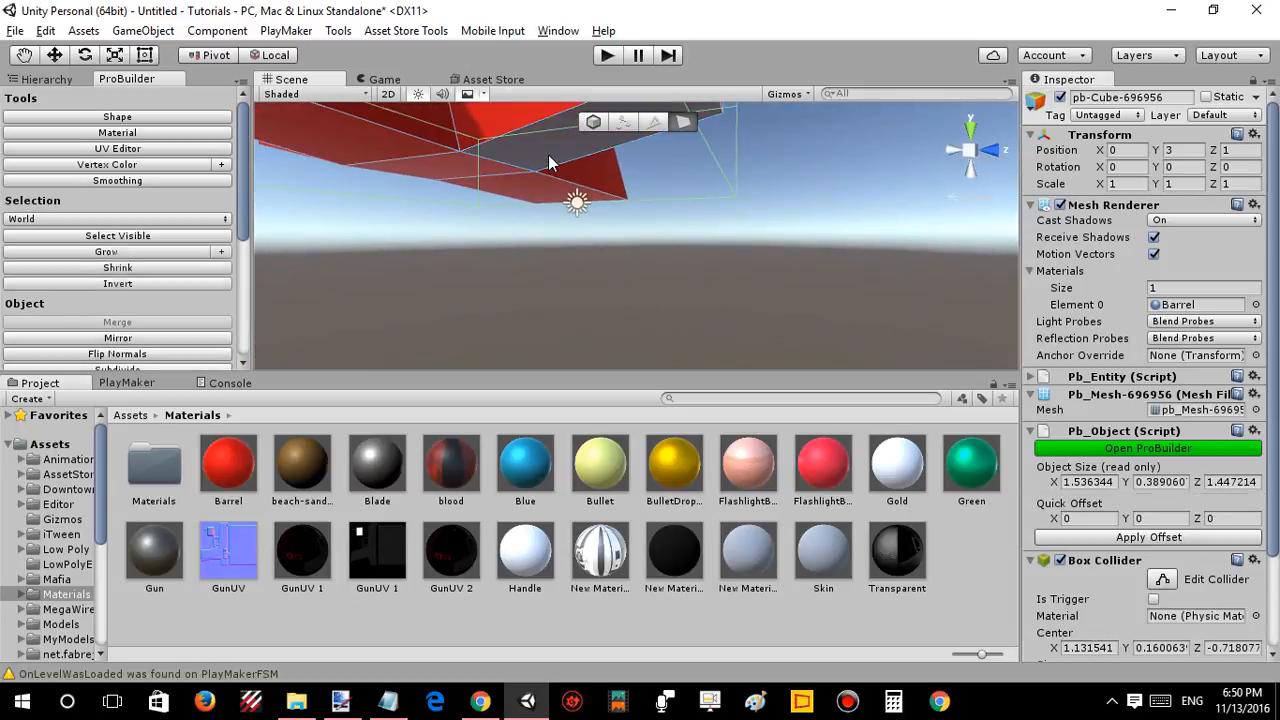
click(652, 122)
right_drag(503, 158, 615, 162)
key(f)
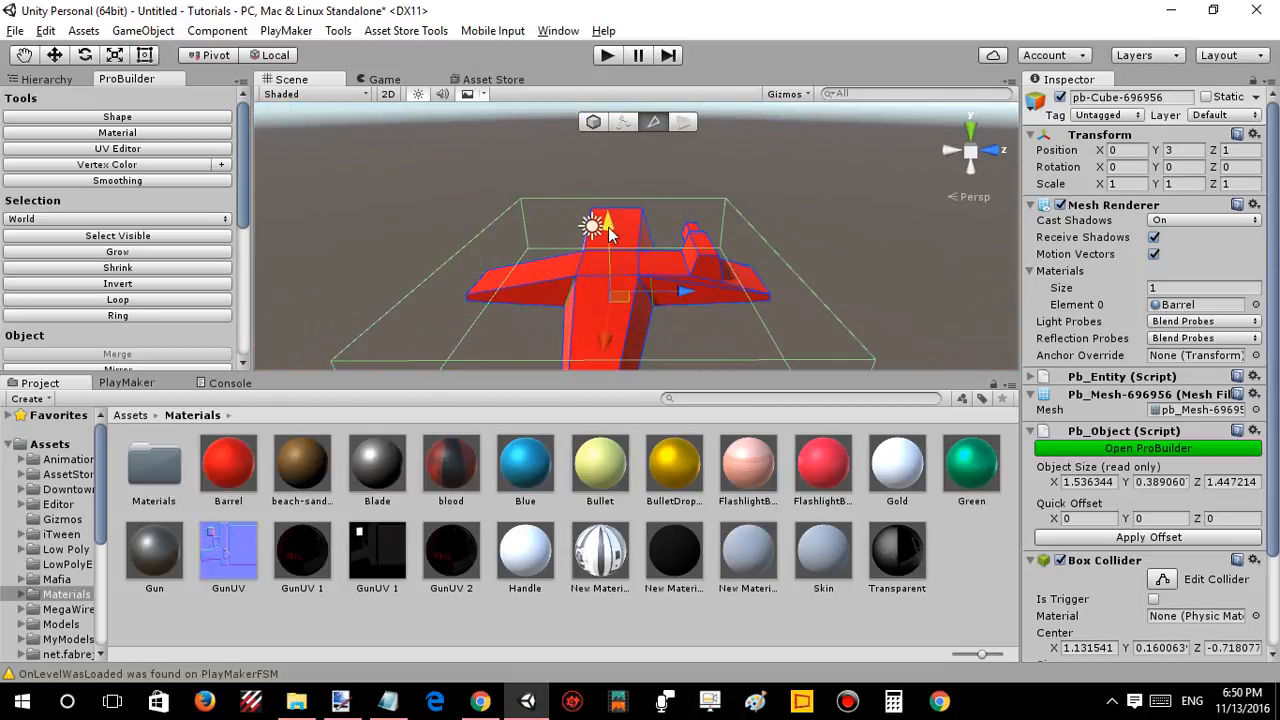
alt+drag(610, 236, 650, 215)
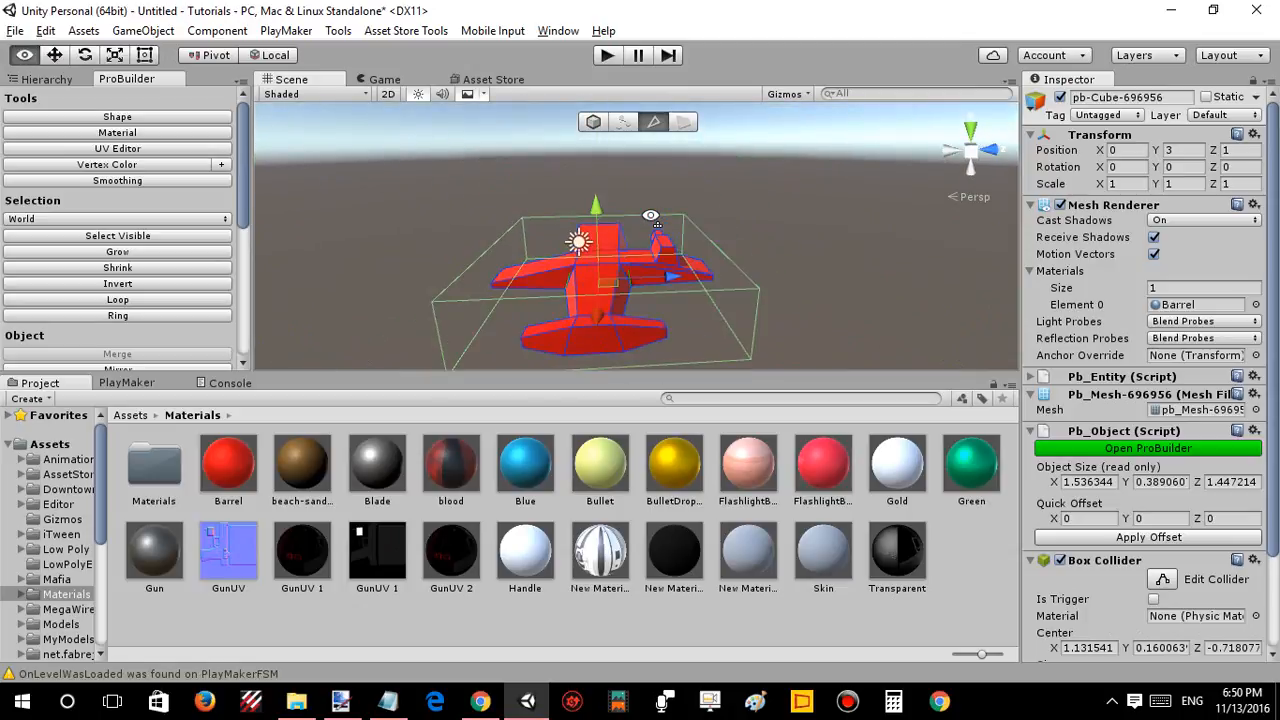
click(590, 179)
right_drag(667, 223, 594, 248)
key(w)
key(s)
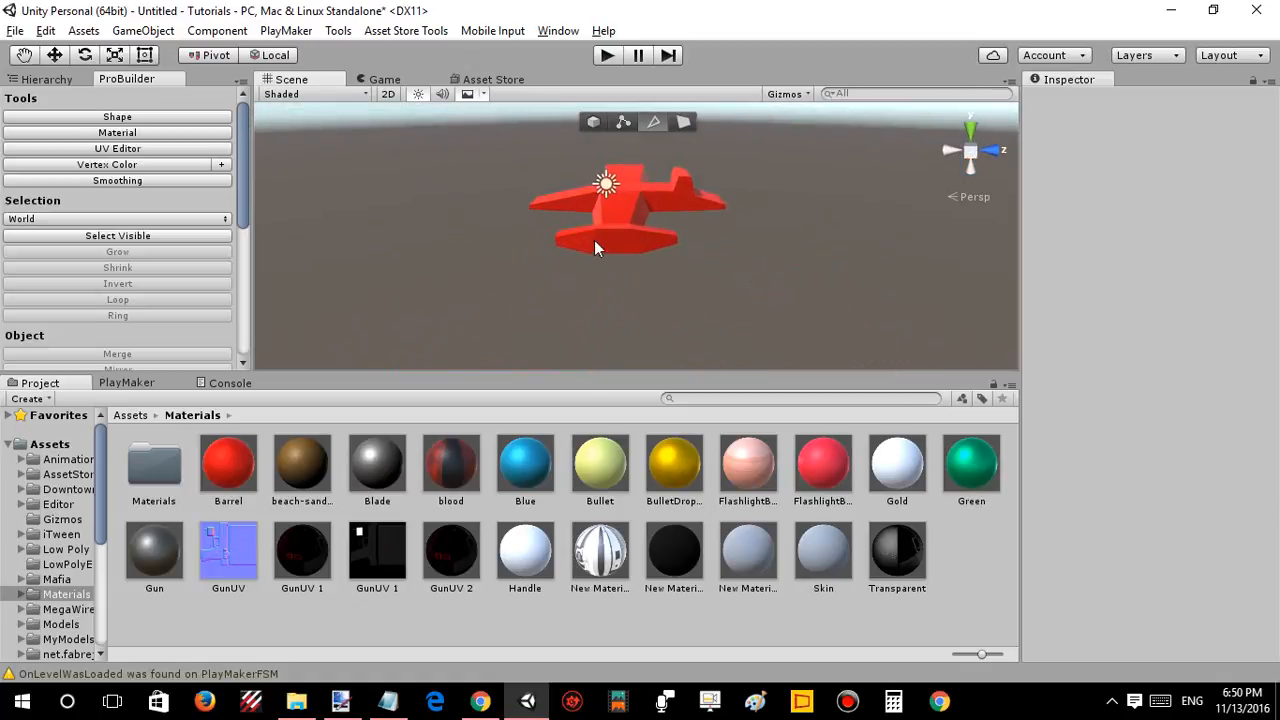
Rename the airplane object in the scene hierarchy to Plane.
click(47, 79)
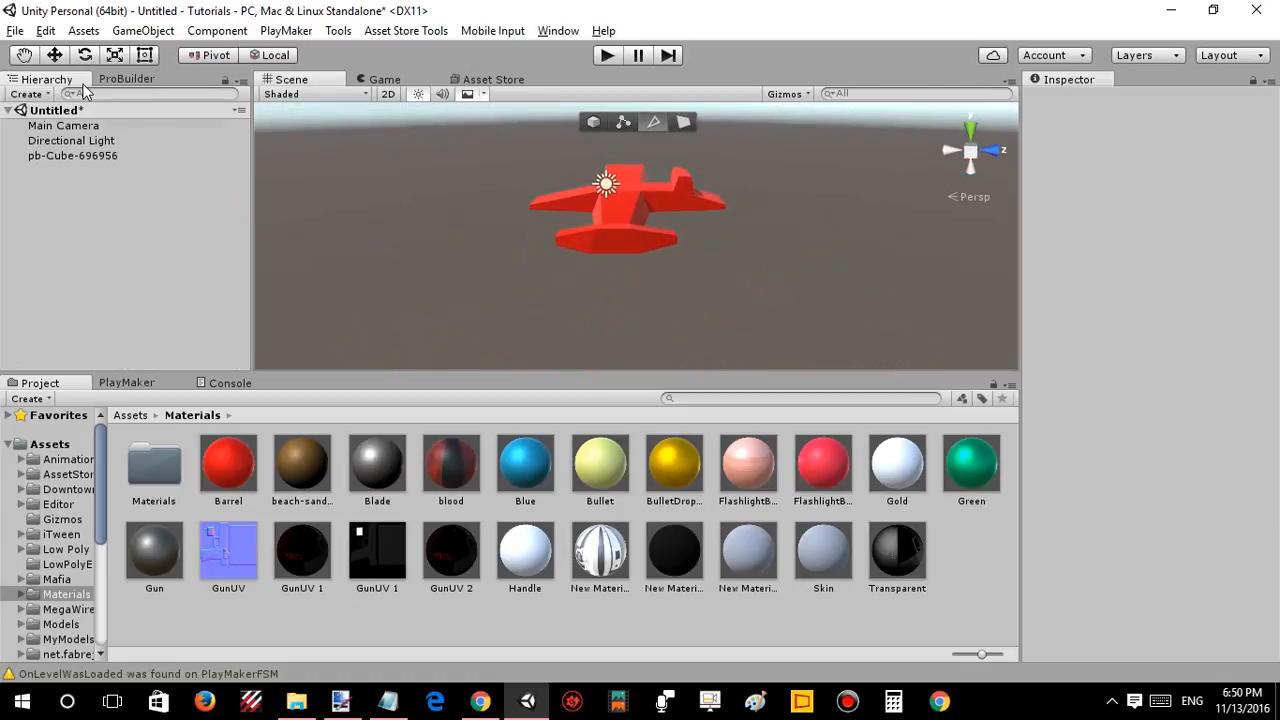
right_click(88, 216)
click(108, 155)
click(108, 155)
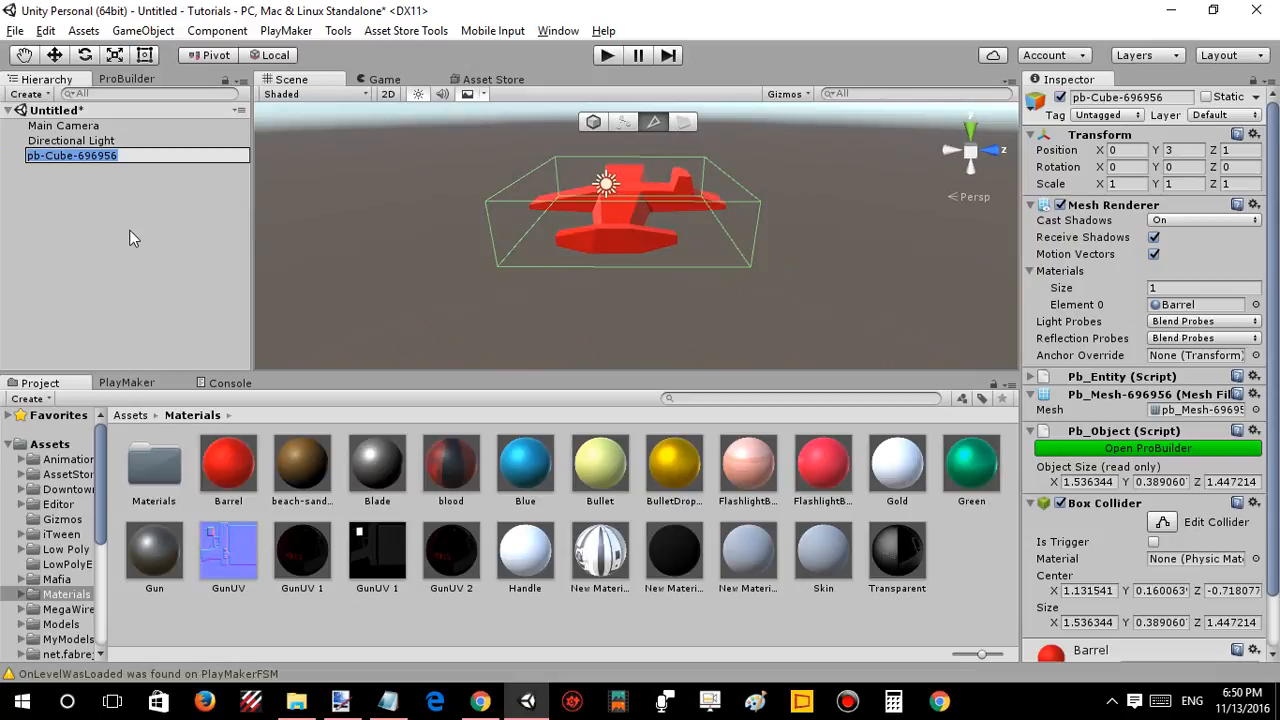
text(Plane)
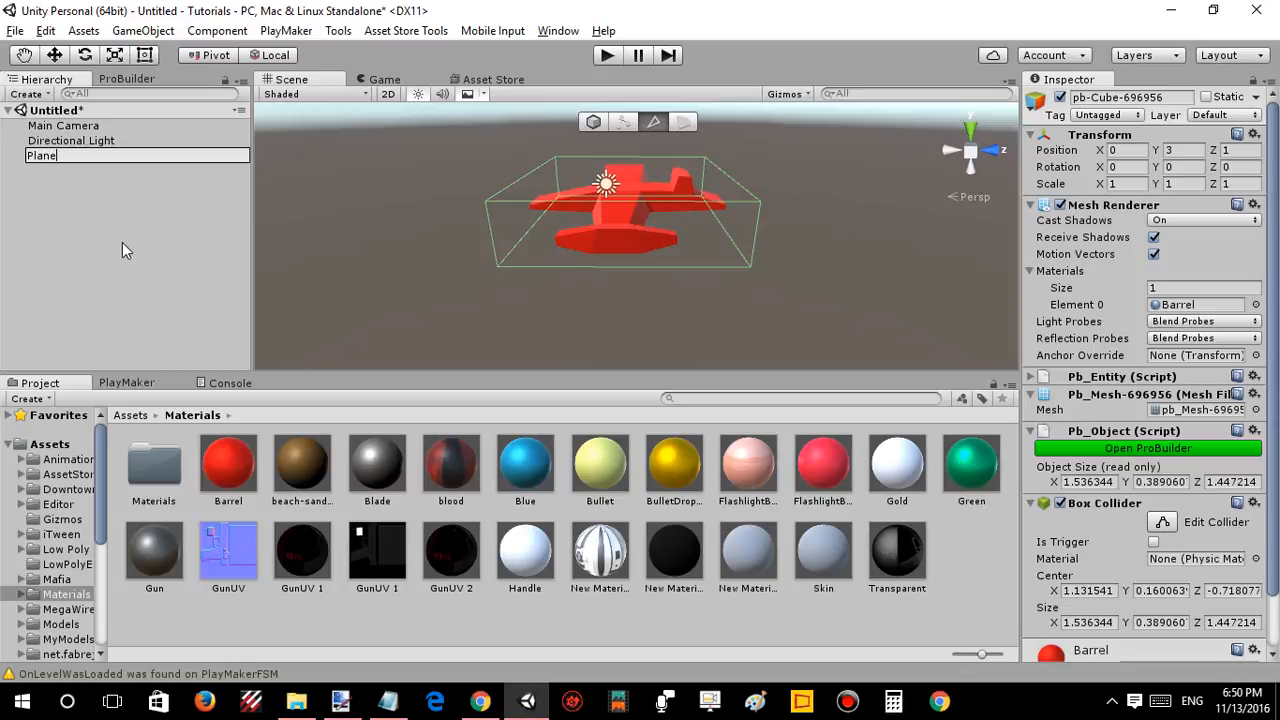
Add a terrain object to the scene and view it together with the airplane.
right_click(148, 203)
mouse_move(224, 380)
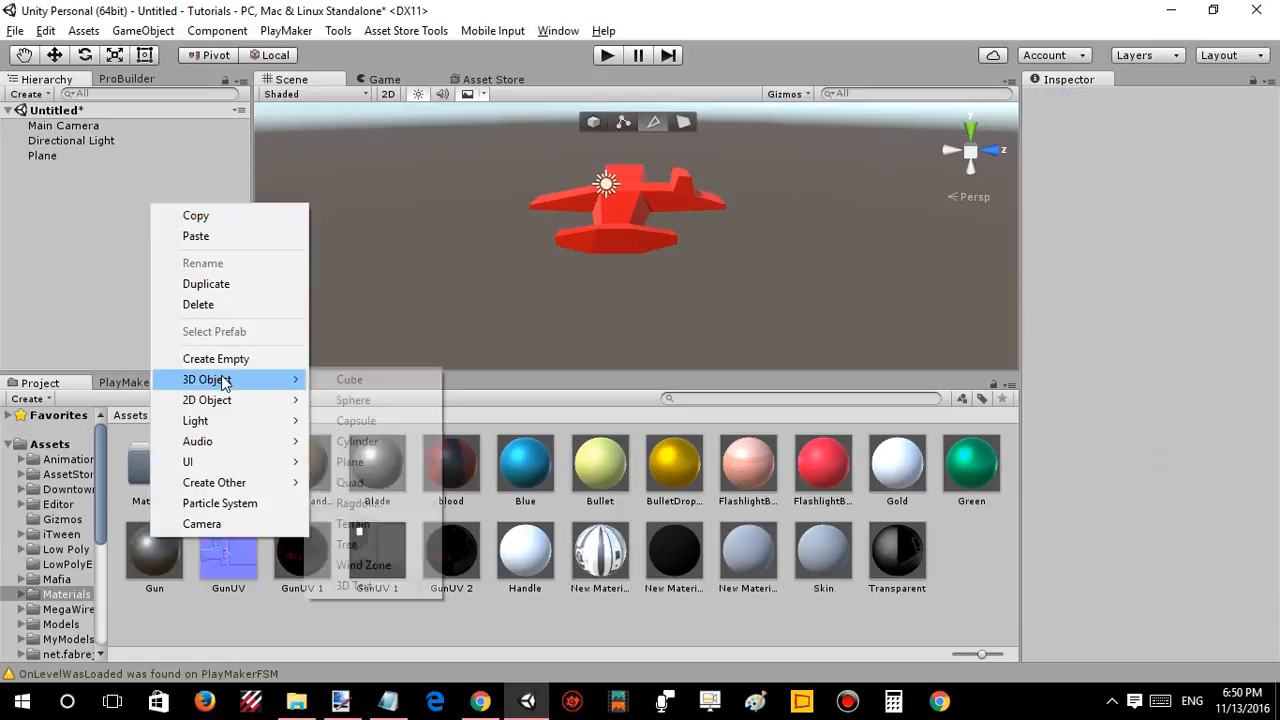
click(350, 525)
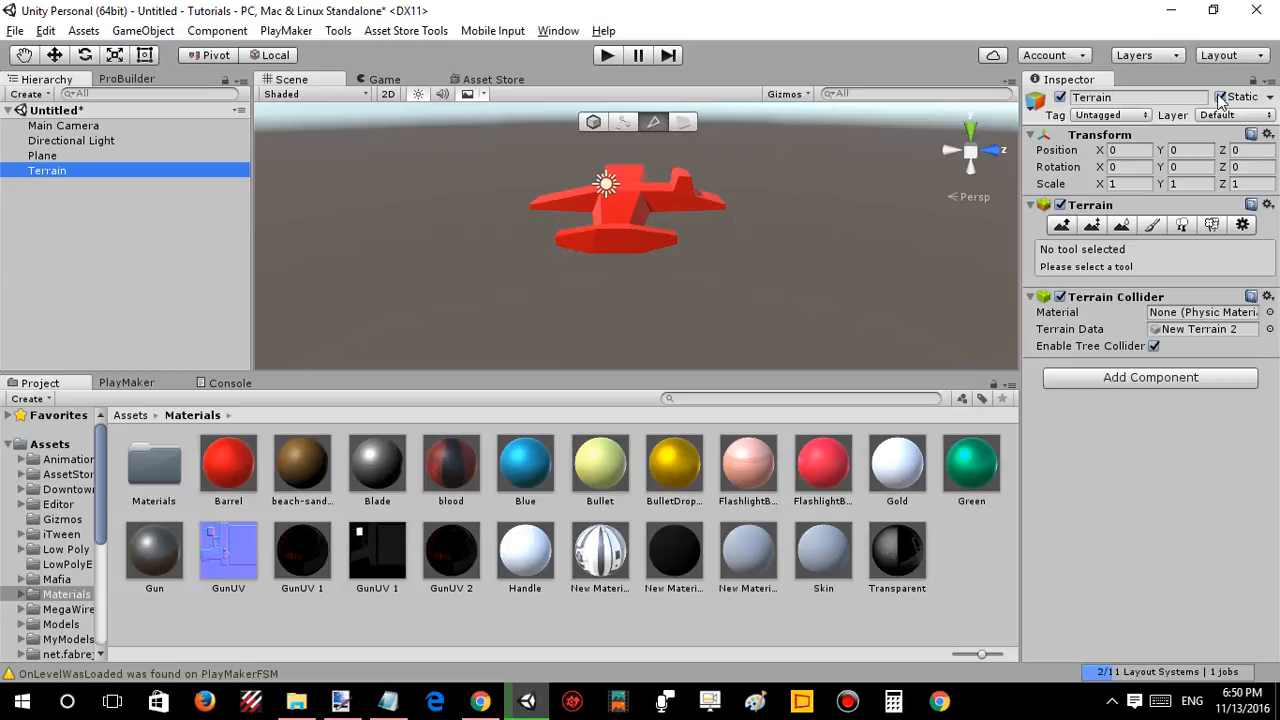
alt+drag(669, 257, 1170, 258)
alt+drag(825, 332, 822, 270)
right_drag(822, 270, 820, 270)
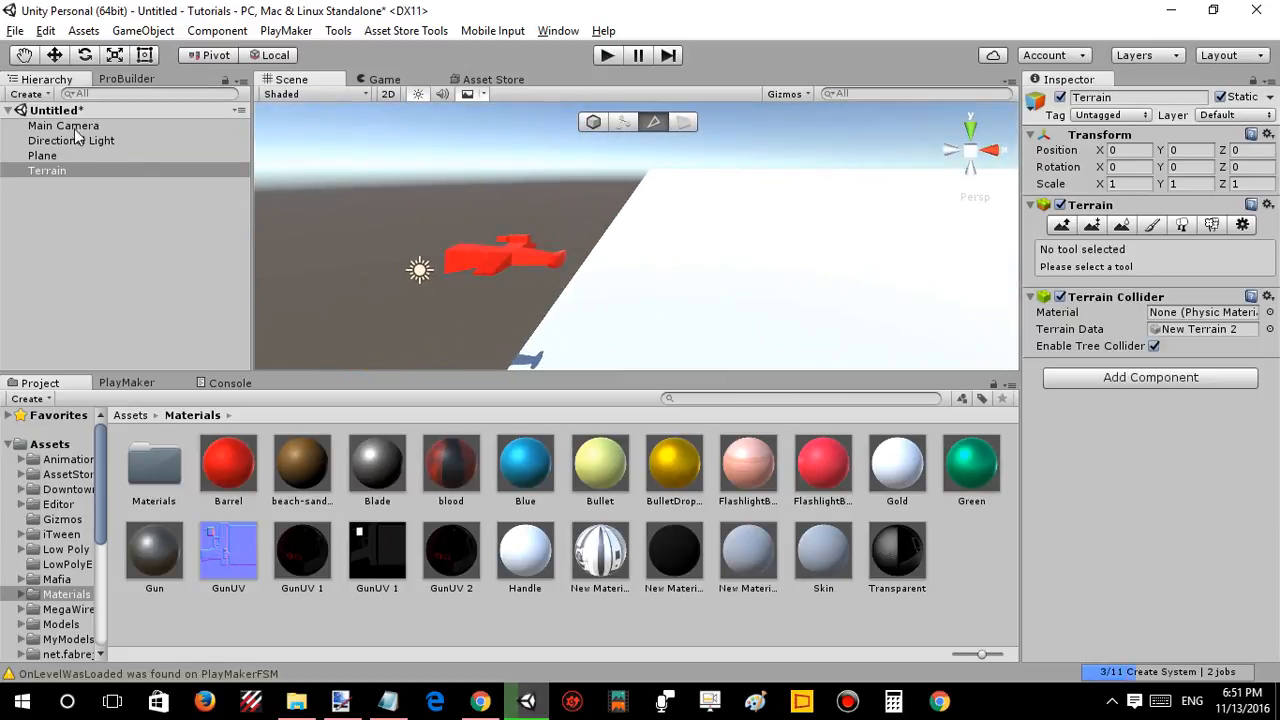
Select Plane in ProBuilder's object mode and recentre its origin on the mesh with Set Pivot.
click(67, 157)
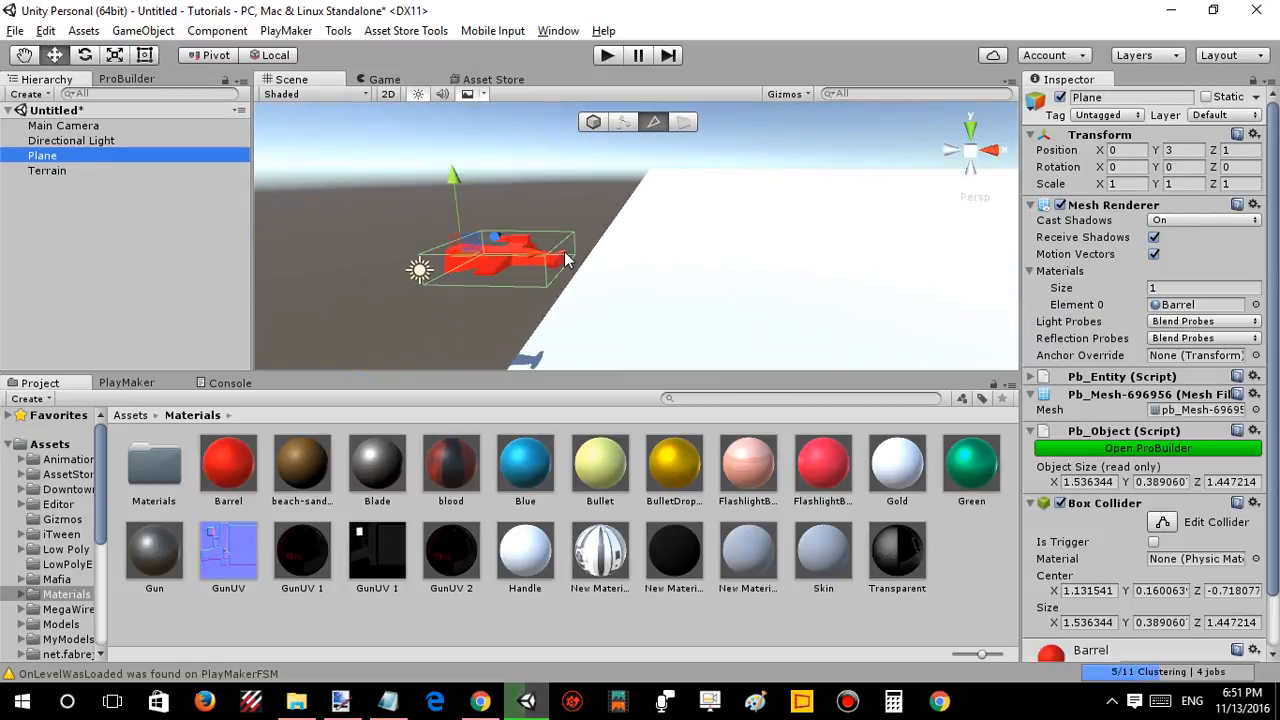
alt+drag(607, 250, 566, 307)
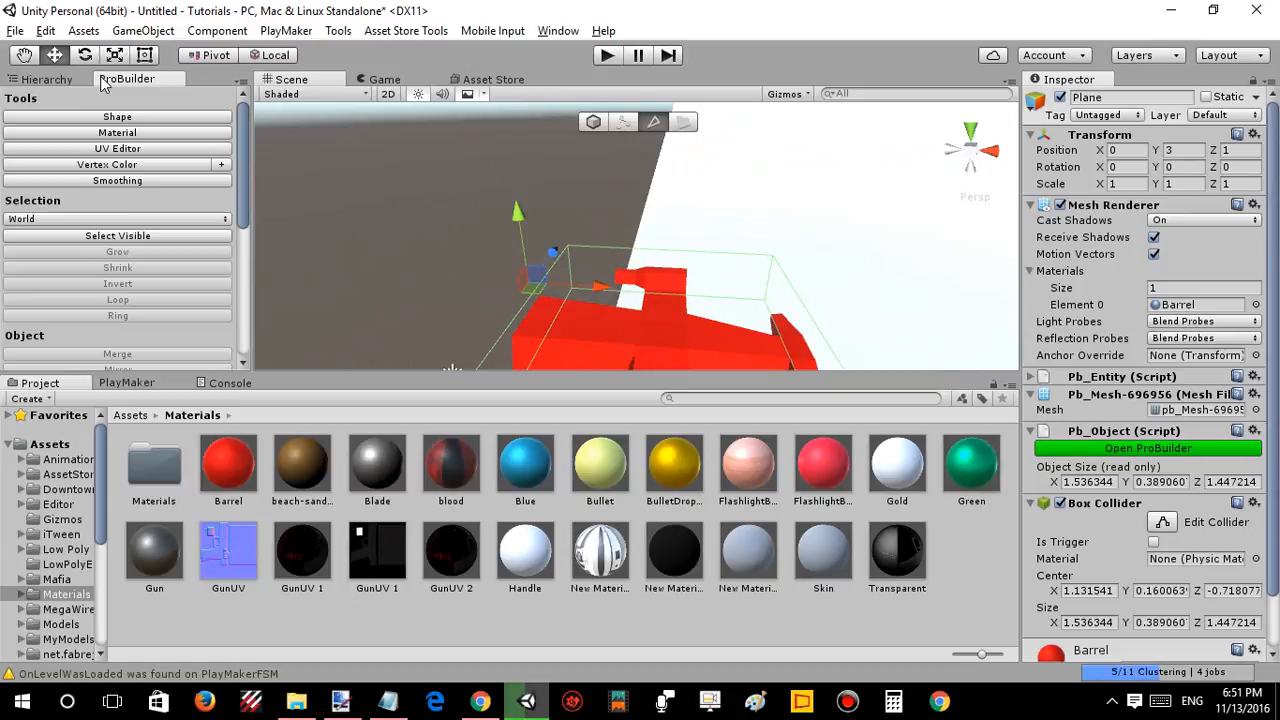
scroll(666, 260, down, 5)
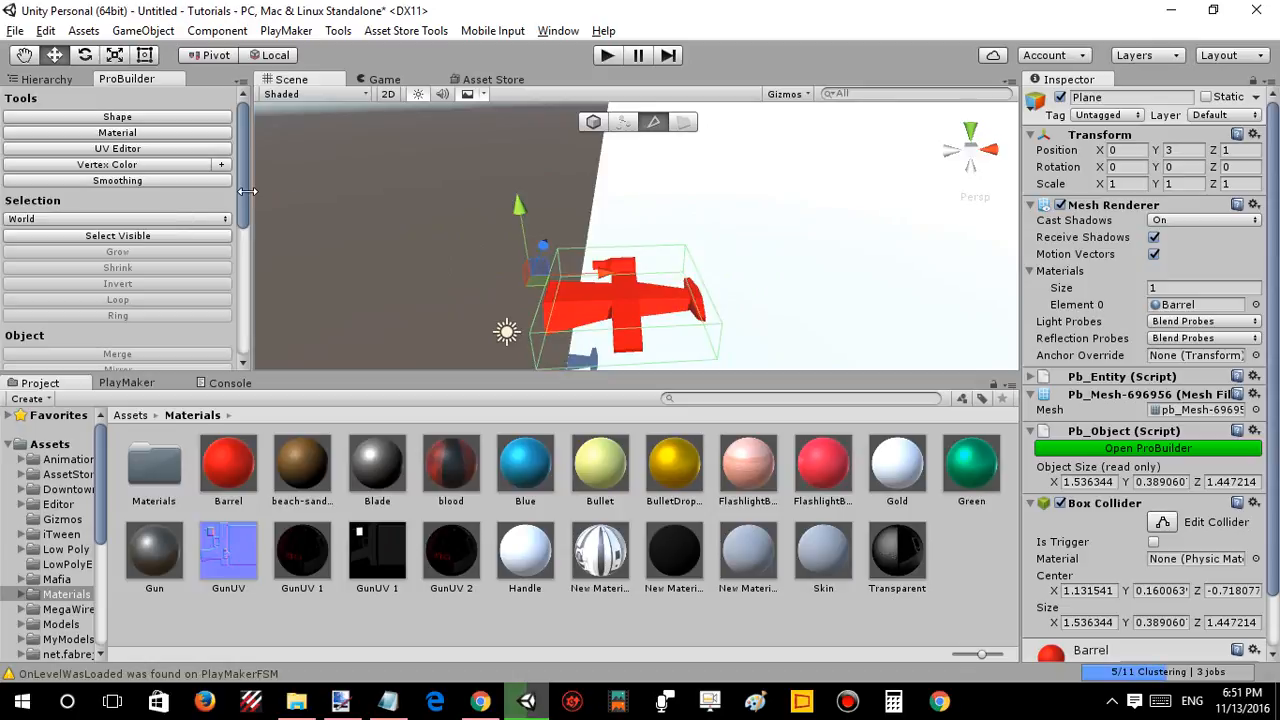
drag(245, 201, 593, 128)
click(593, 121)
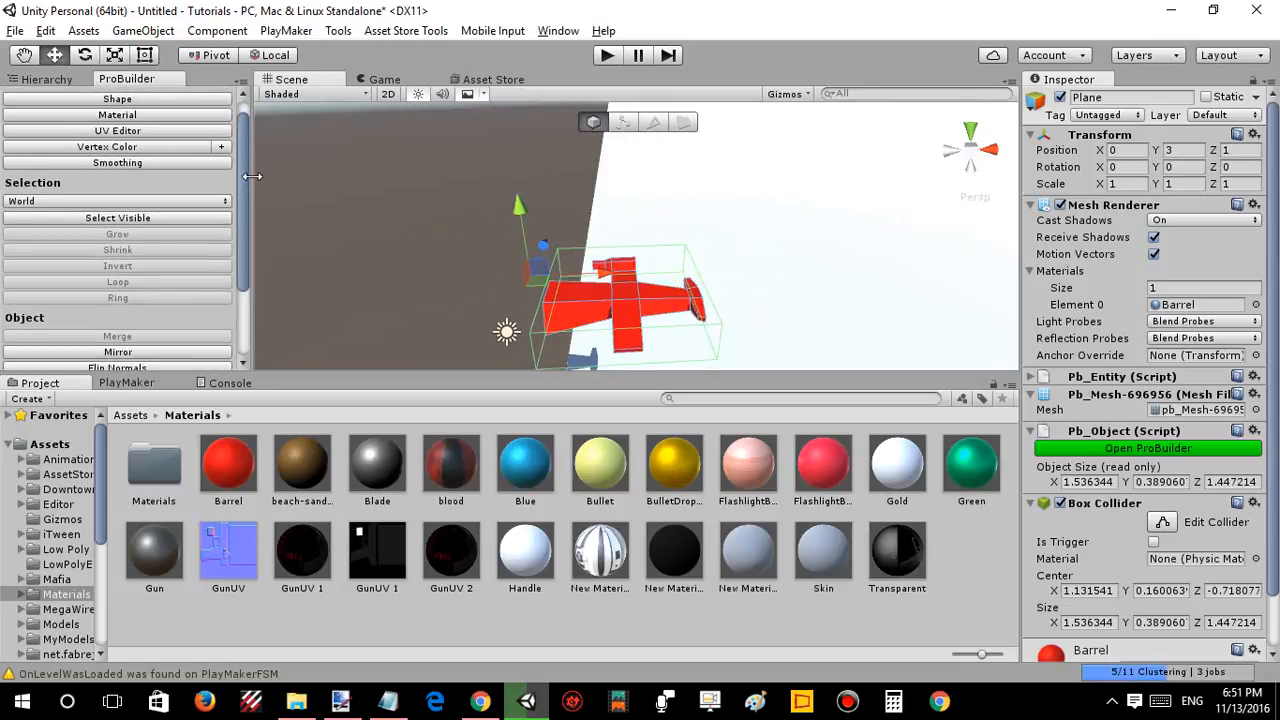
drag(247, 188, 258, 341)
click(170, 291)
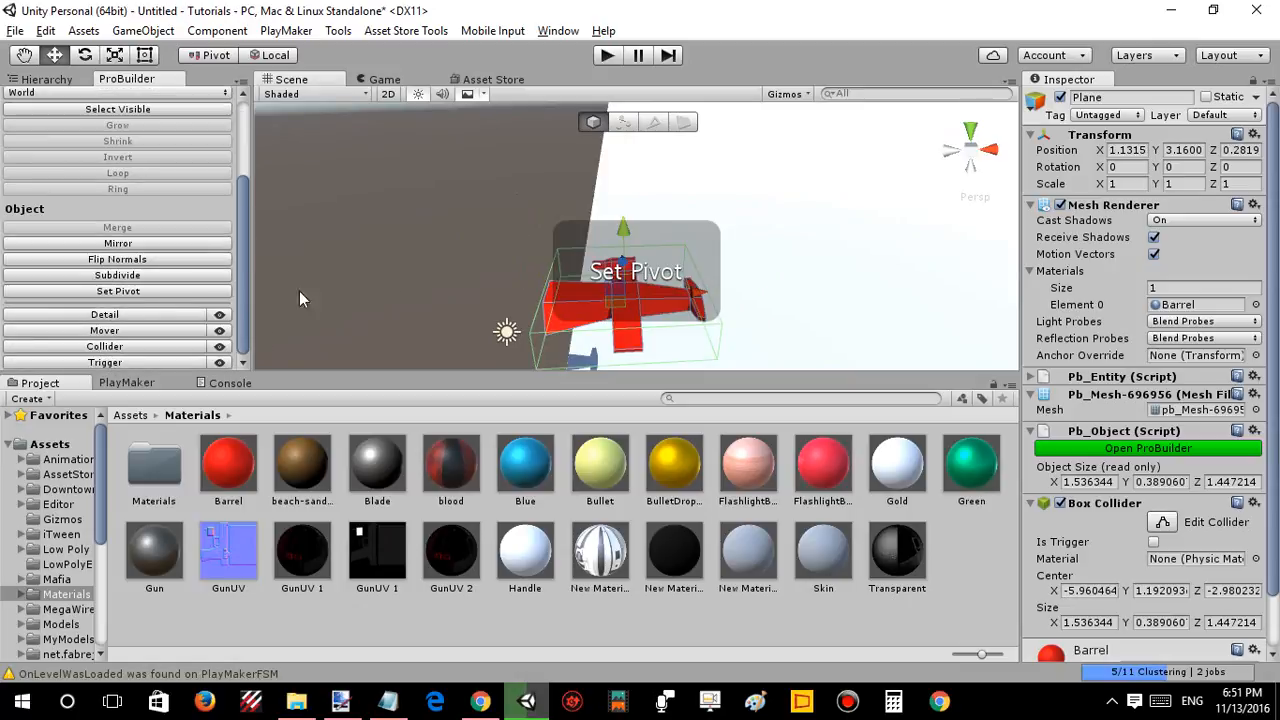
scroll(709, 280, up, 3)
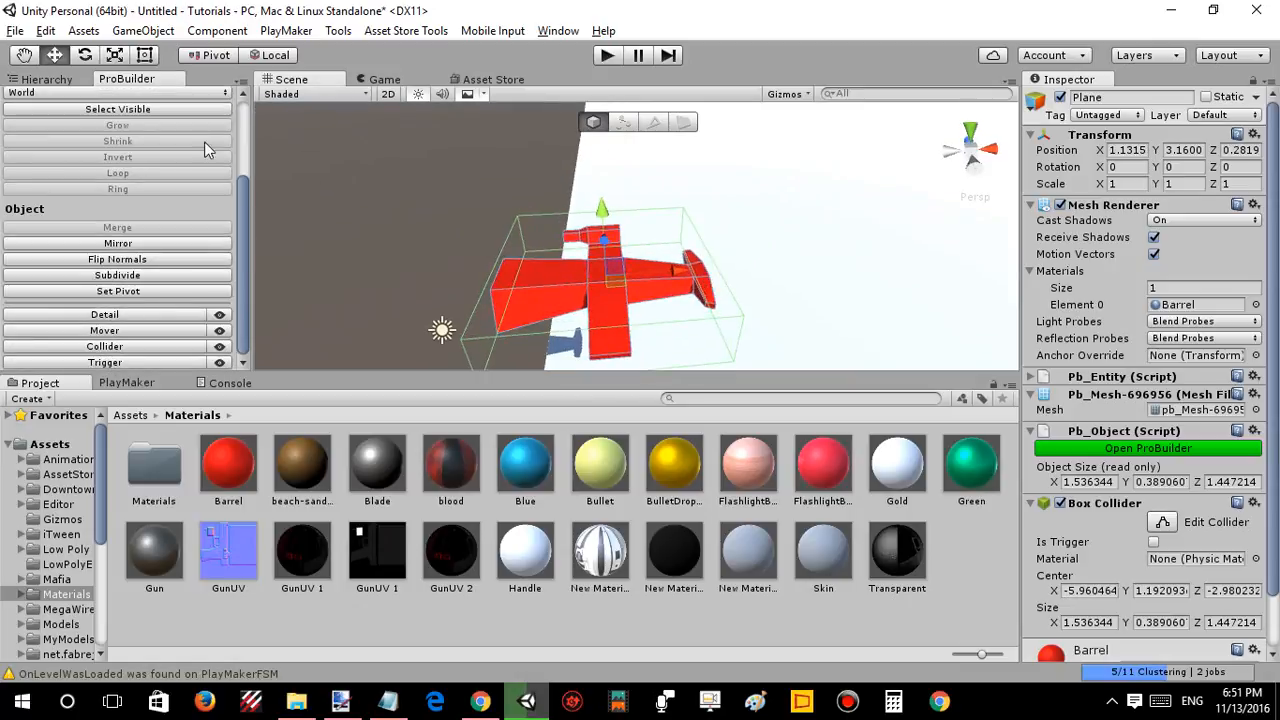
Create an empty object at Plane's position, place it at the top level of the hierarchy and name it Plane_Holder.
click(68, 82)
right_click(91, 159)
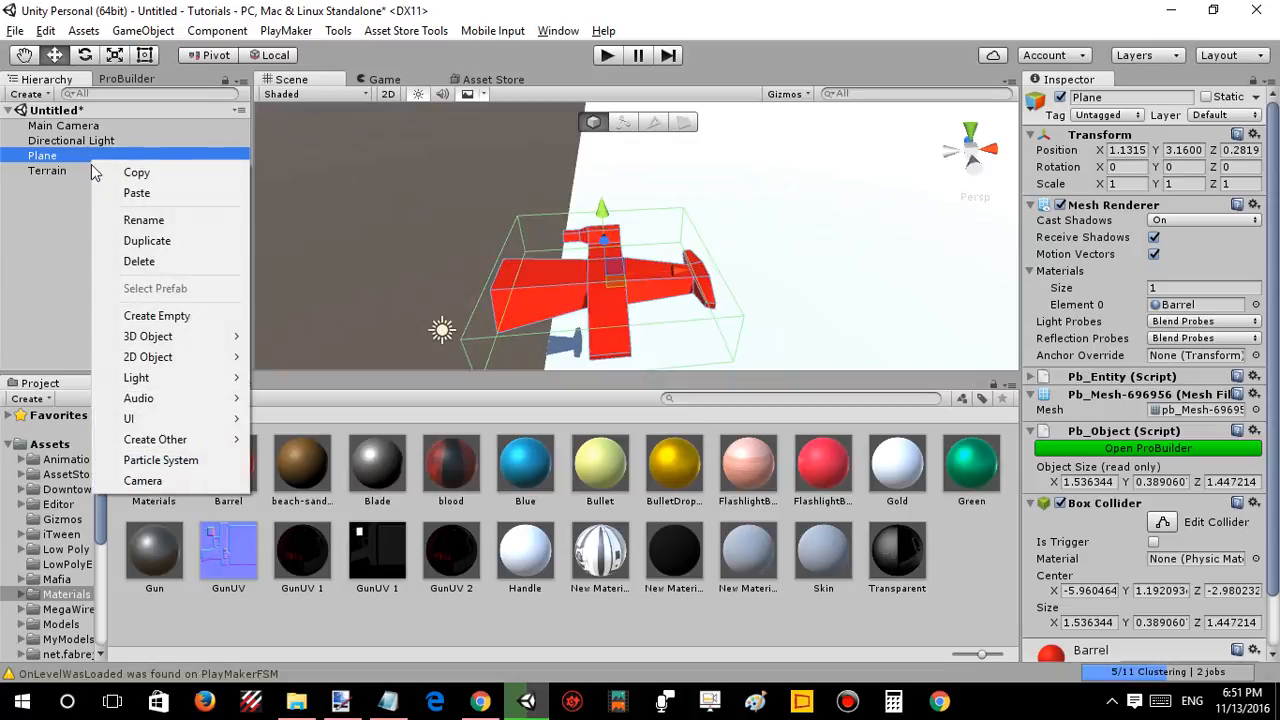
click(140, 316)
drag(72, 169, 76, 150)
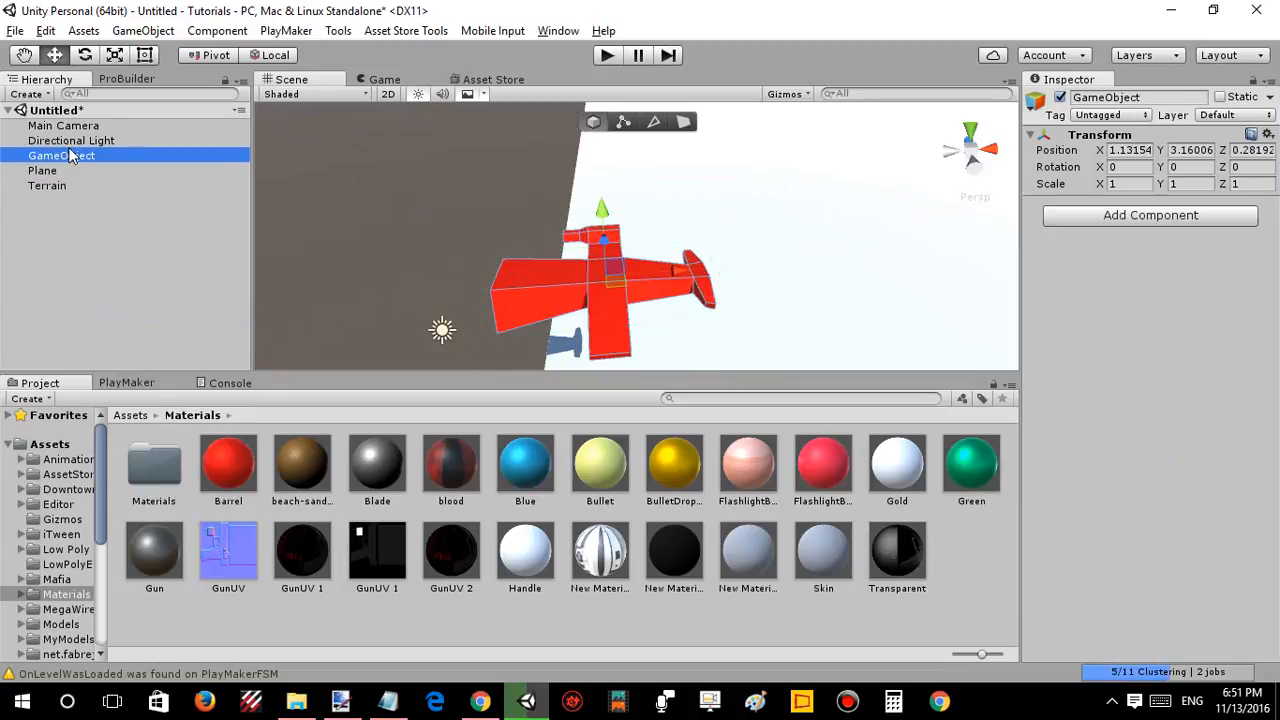
click(77, 156)
text(Pl)
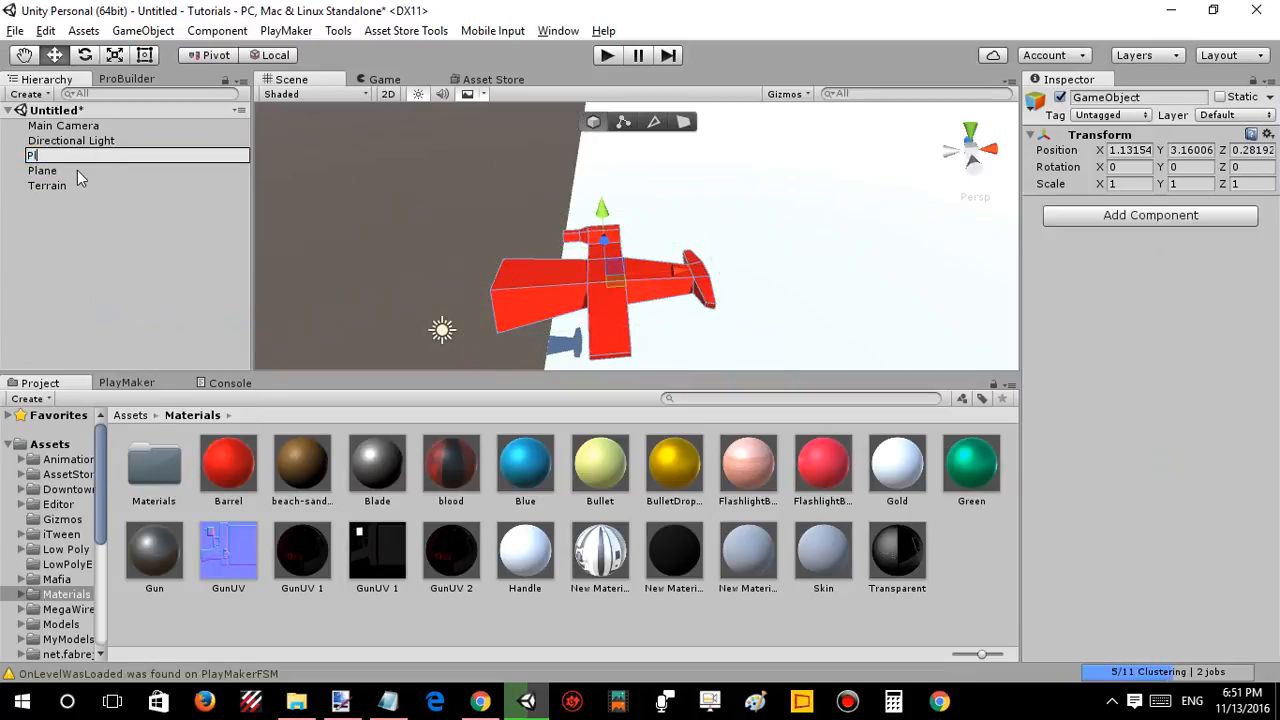
text(ane_Holder)
key(Return)
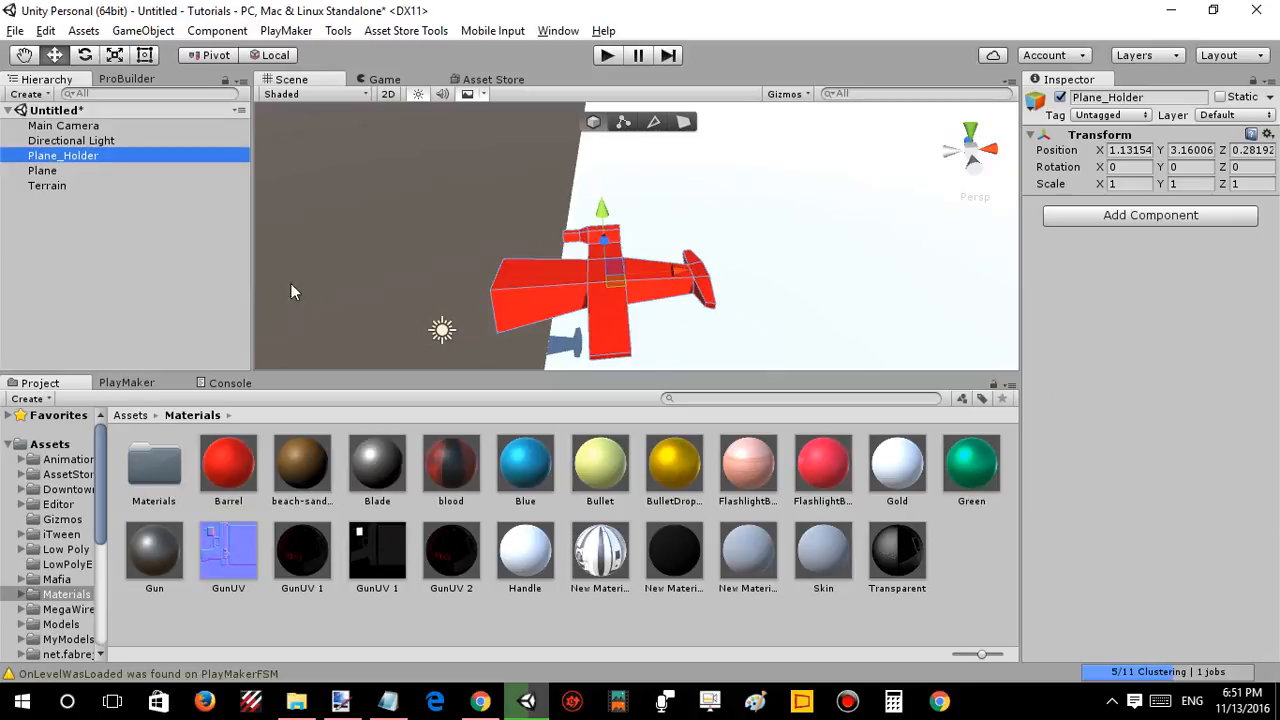
Rotate Plane_Holder about the vertical axis, setting its Y rotation to -90.
key(e)
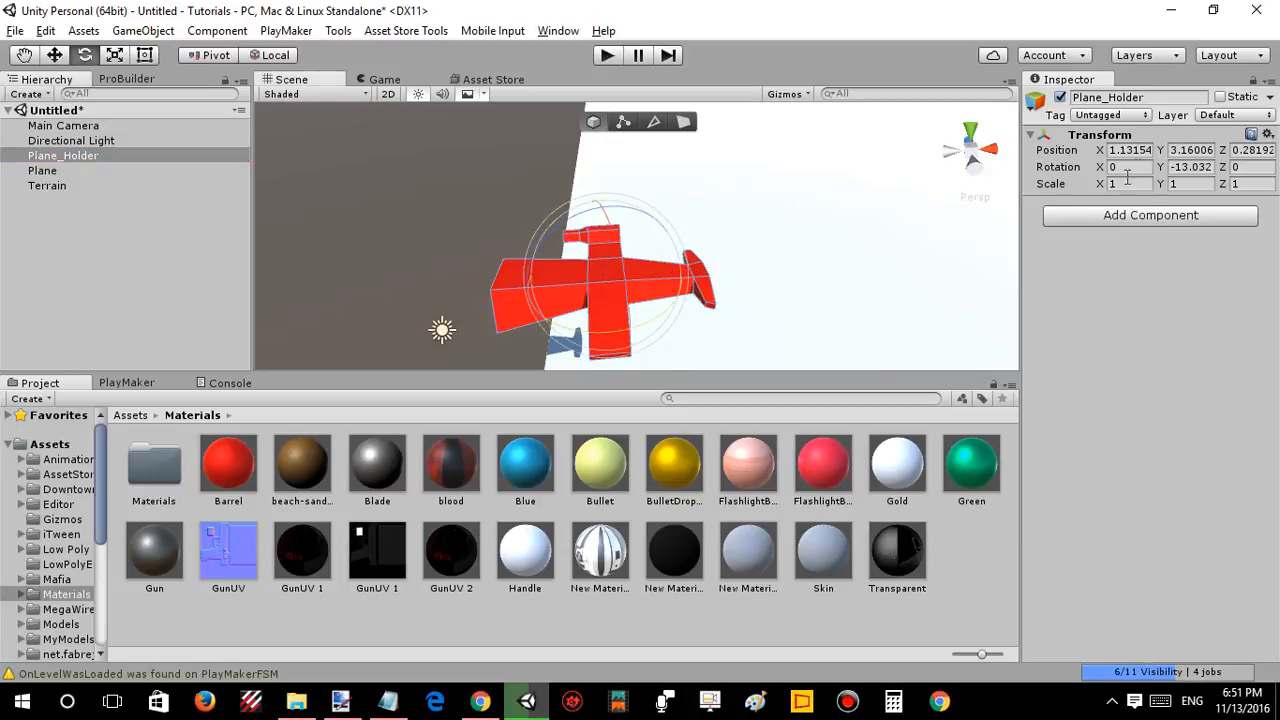
click(1189, 167)
text(-90)
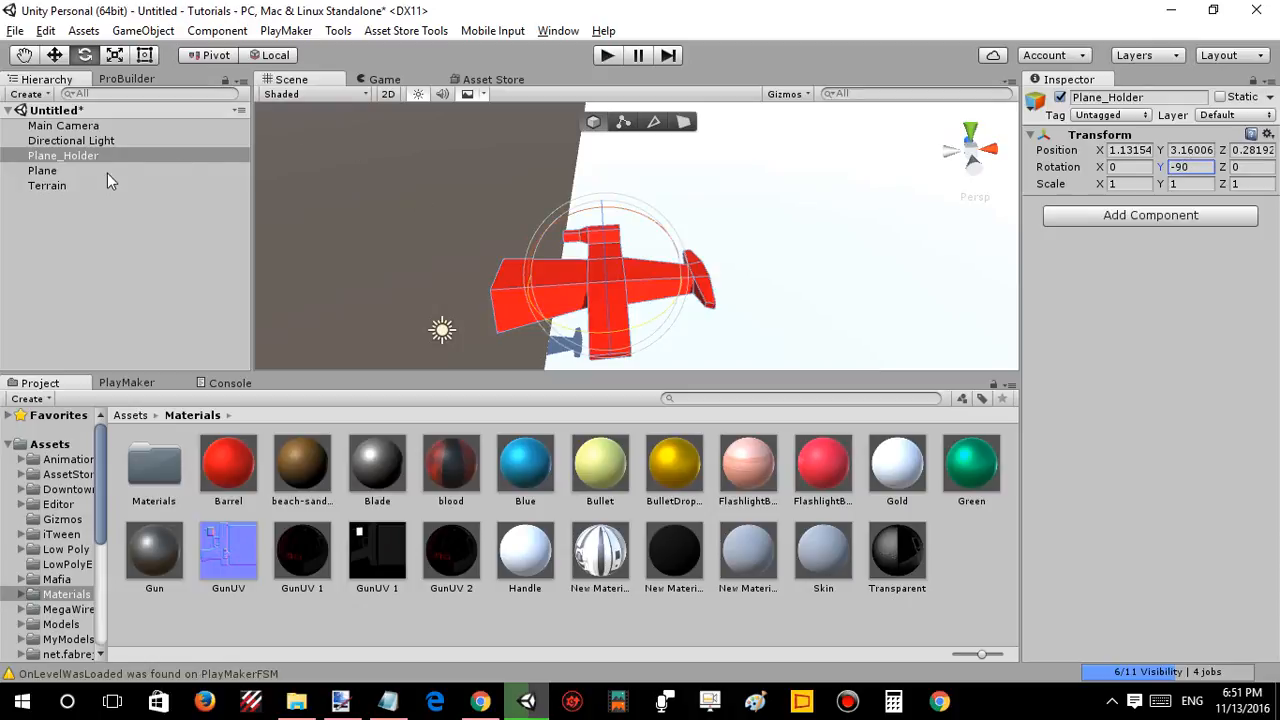
Make Plane a child of Plane_Holder and set the holder's Y rotation to 0.
drag(107, 173, 104, 155)
click(148, 157)
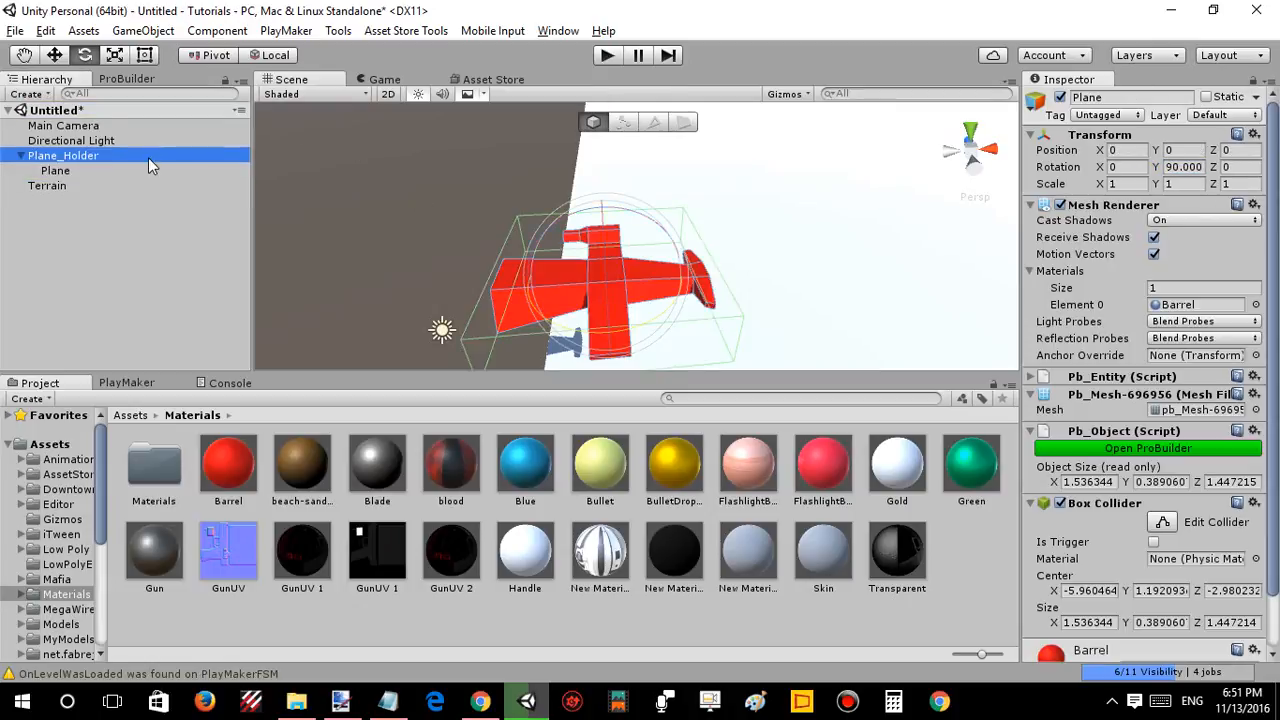
click(1190, 167)
text(0)
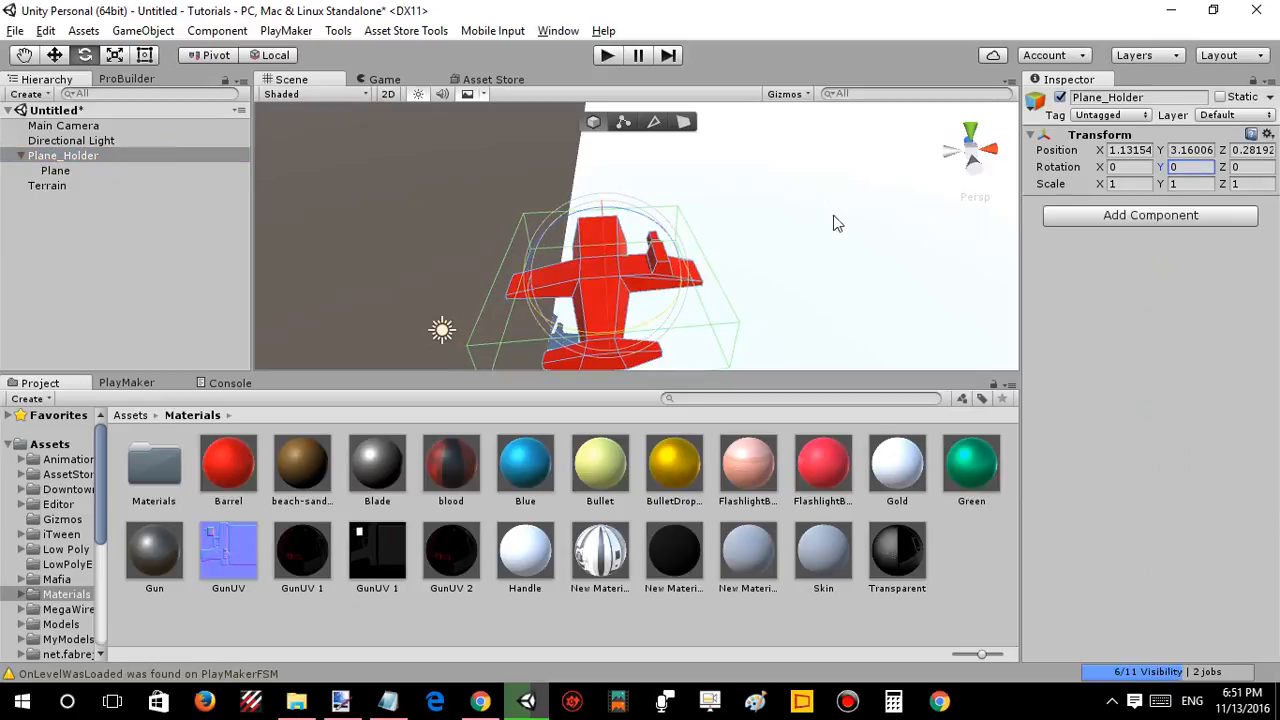
Move Plane_Holder along the X axis so the airplane sits above the terrain, then deselect it.
right_drag(830, 242, 768, 246)
key(w)
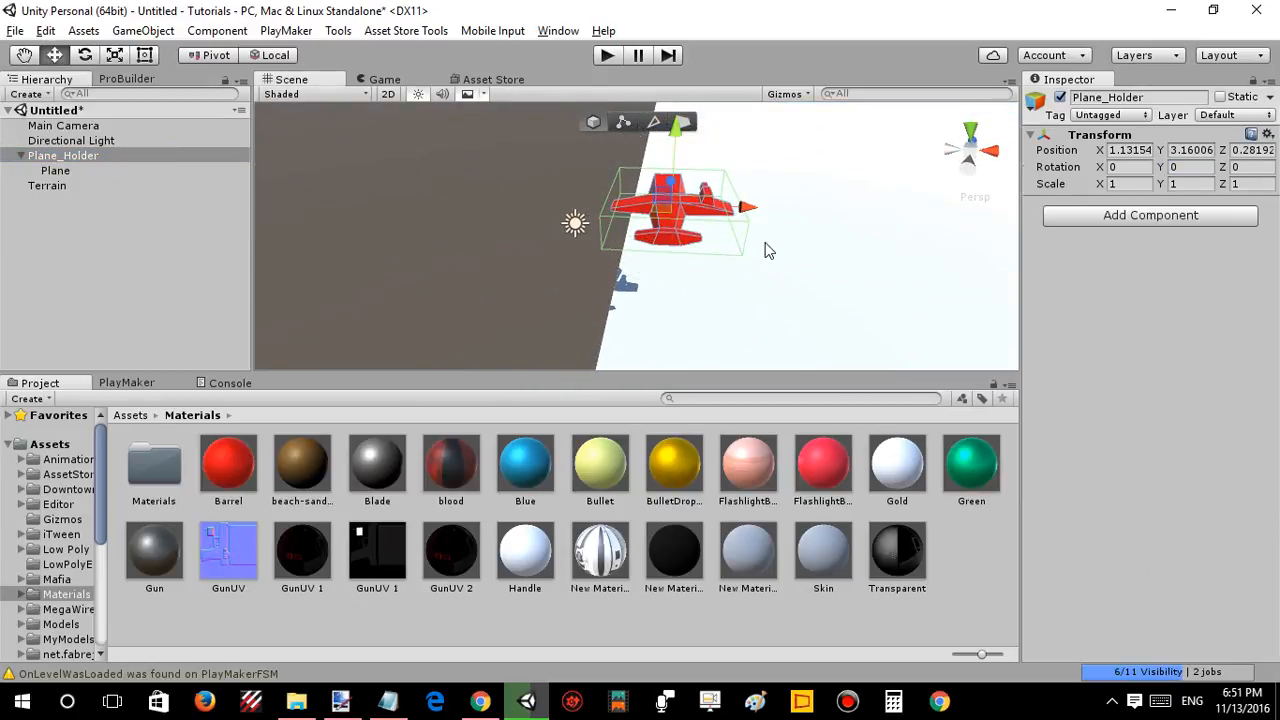
drag(748, 208, 982, 220)
right_drag(830, 254, 517, 171)
click(530, 170)
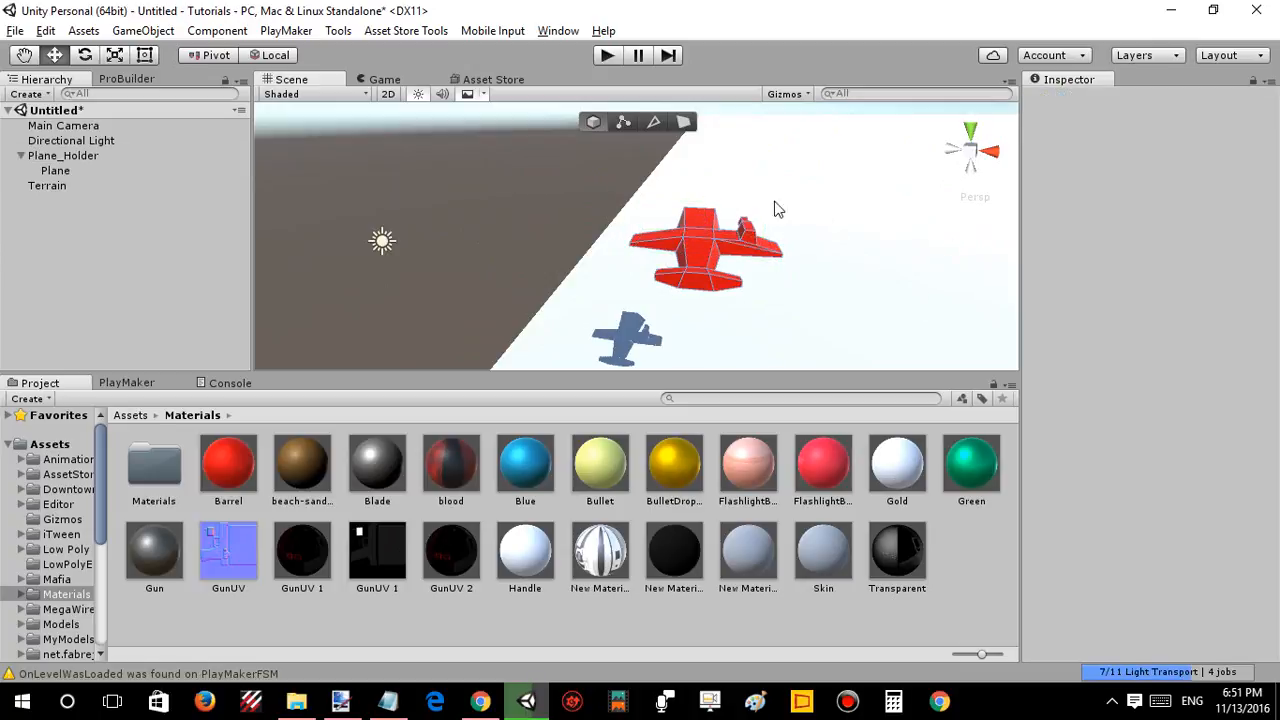
Select the terrain and raise a first low hill beyond the airplane with the Raise / Lower Terrain brush.
click(839, 208)
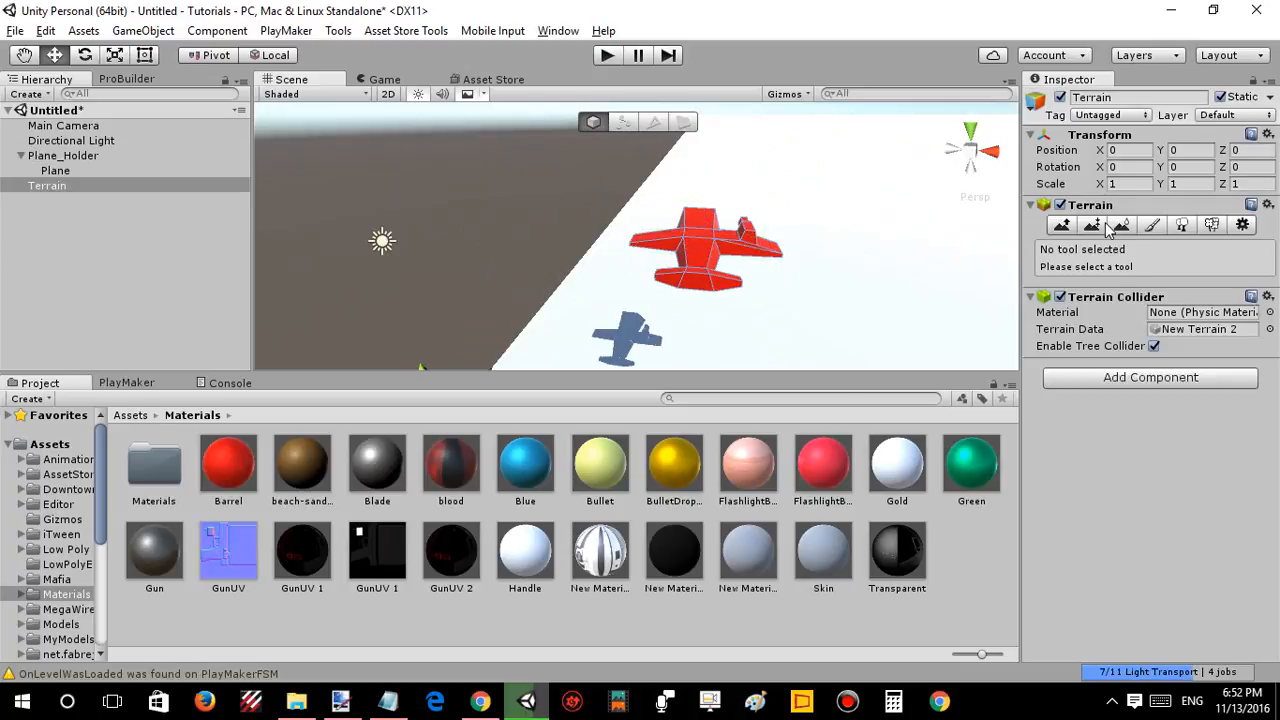
click(1062, 226)
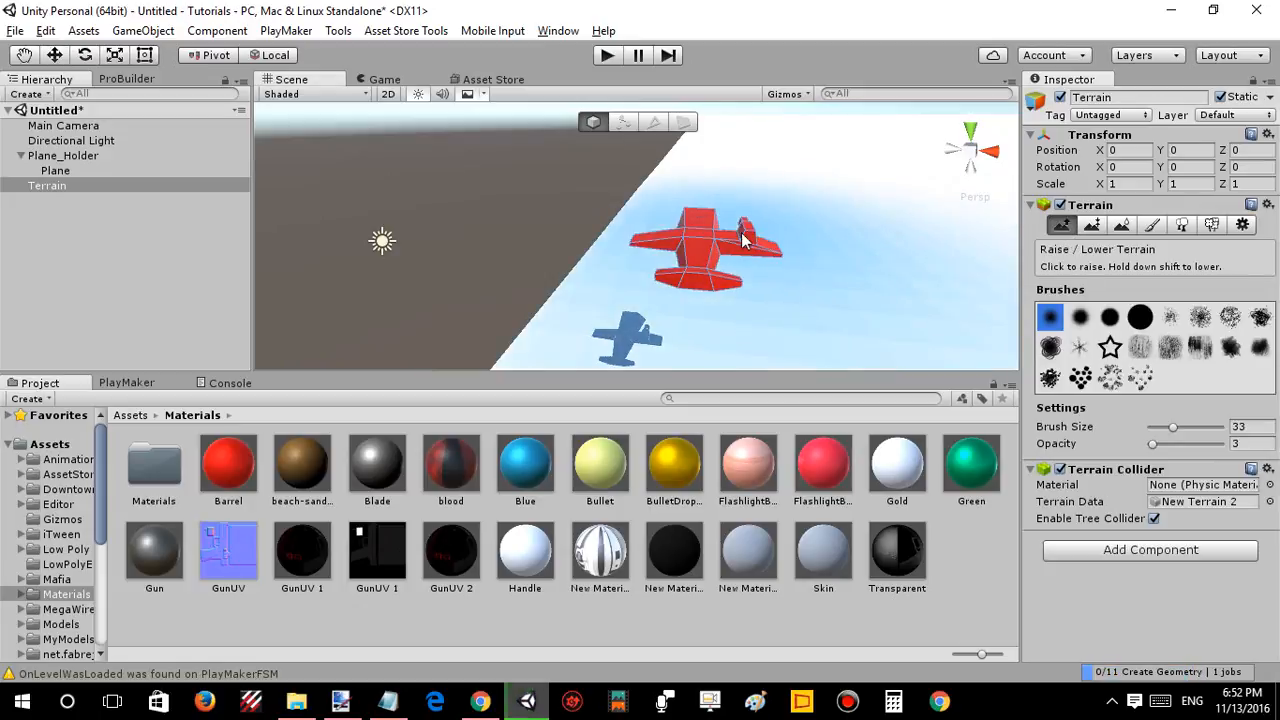
right_drag(957, 202, 985, 168)
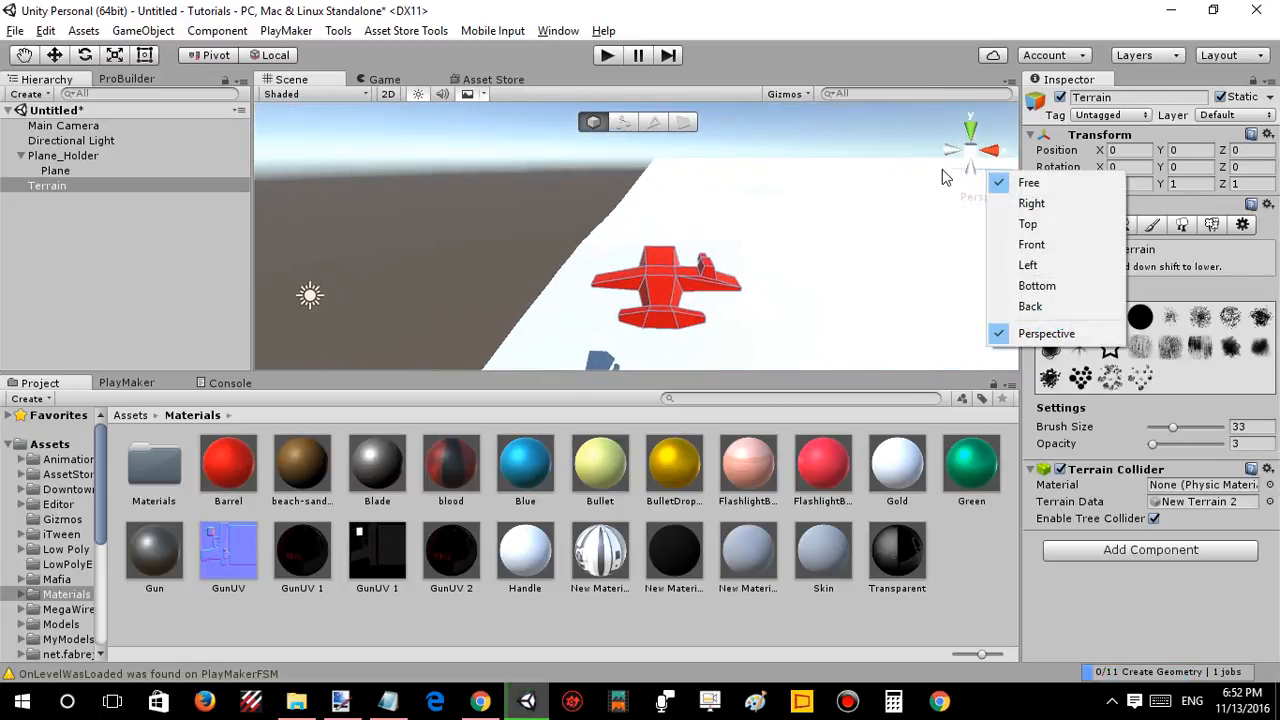
Set the Directional Light's intensity to 0.6.
right_drag(645, 211, 699, 210)
click(93, 140)
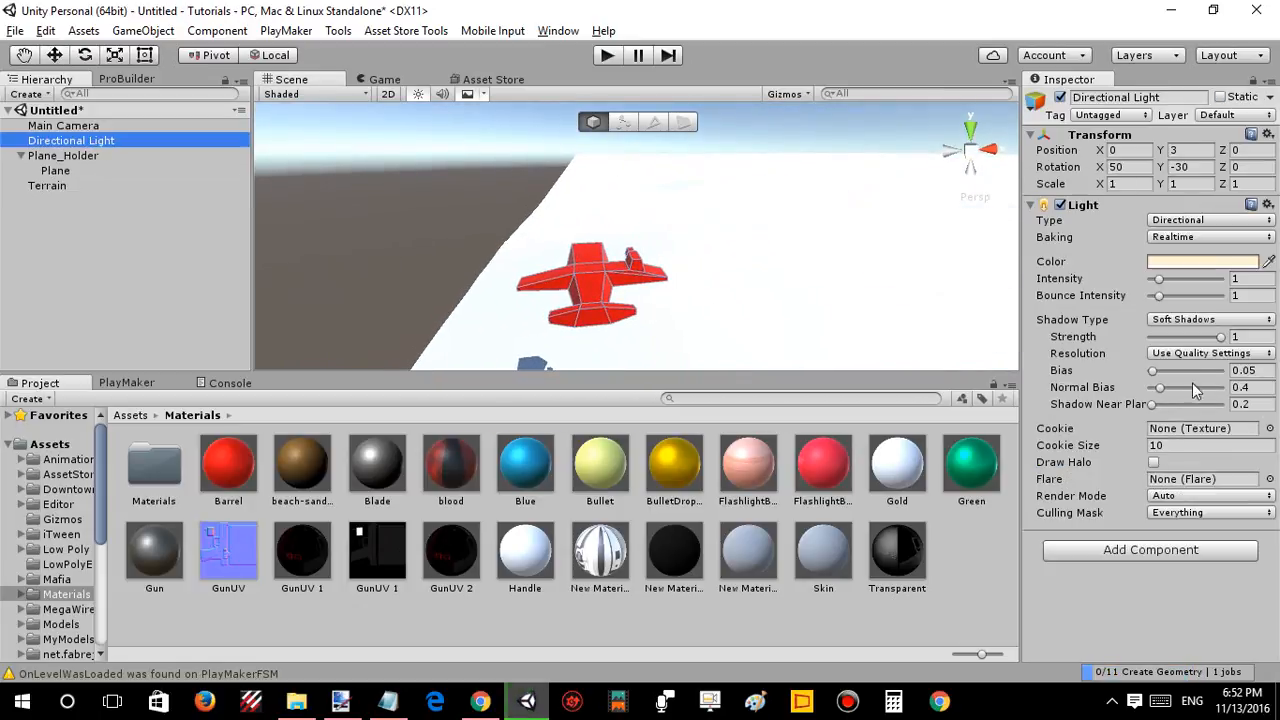
click(1157, 280)
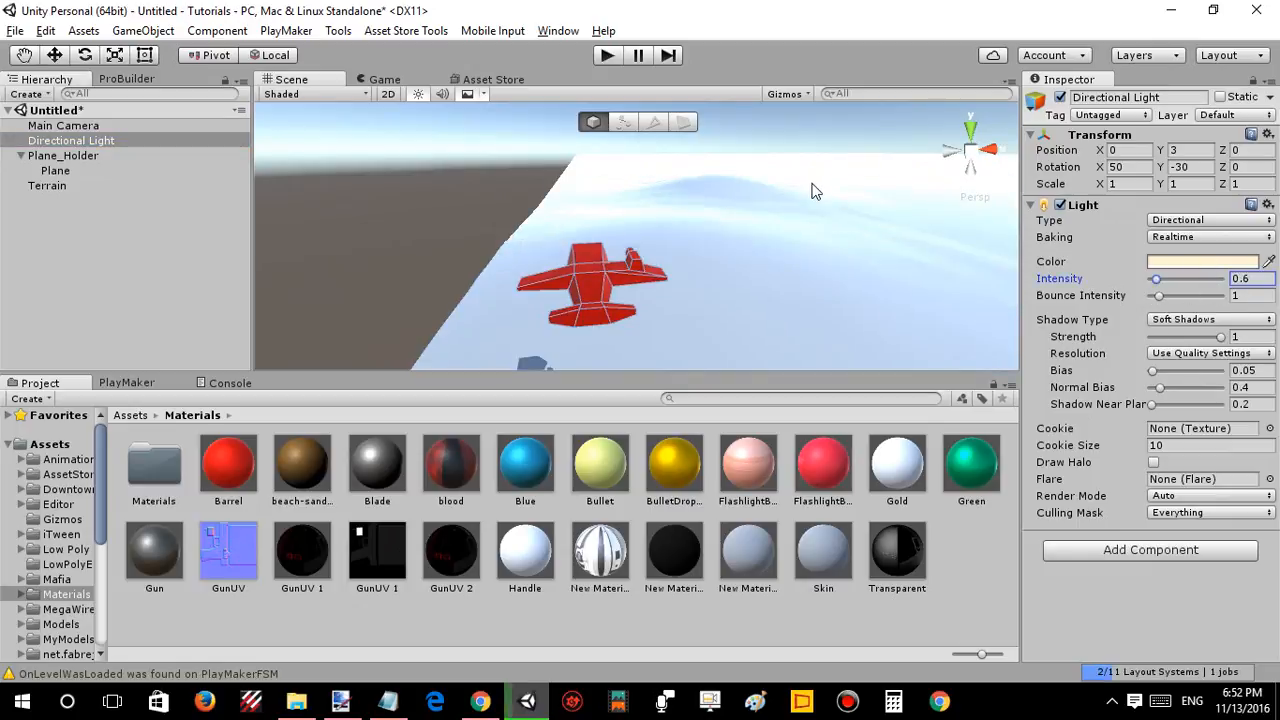
Raise a few low ridges near the terrain's edge and farther back with the Raise / Lower Terrain brush.
right_drag(814, 189, 608, 254)
click(606, 255)
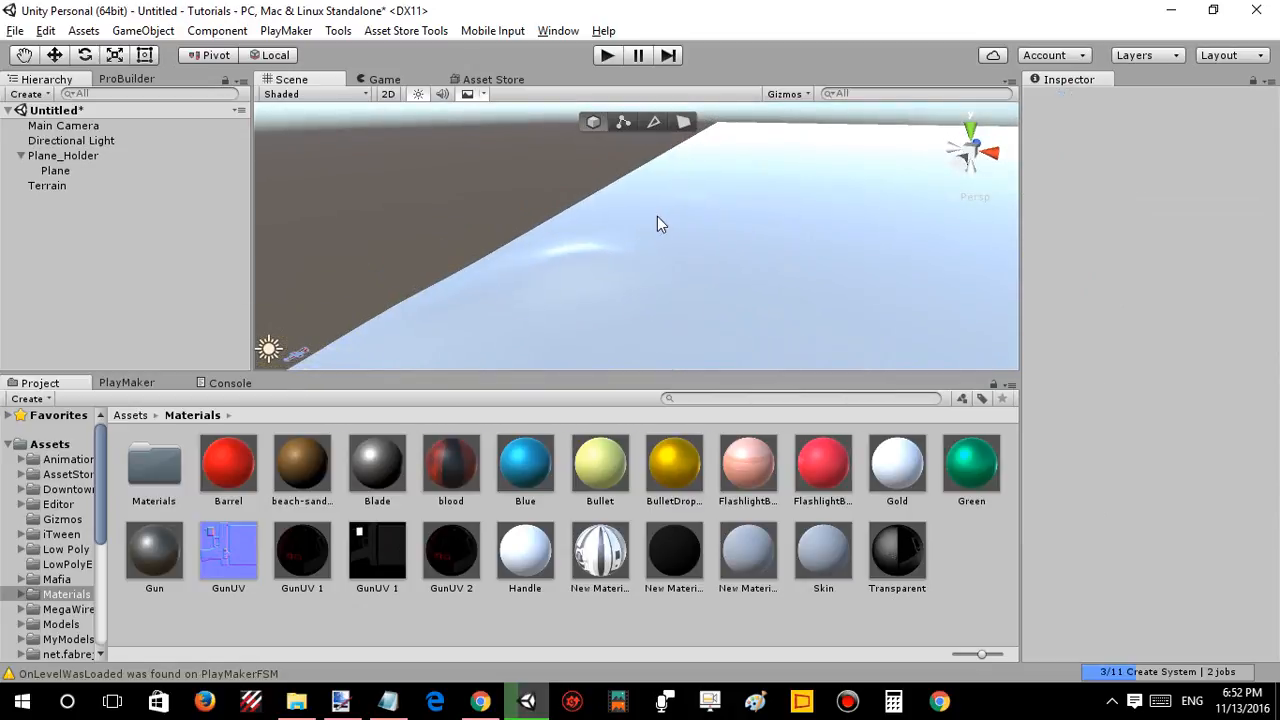
click(557, 243)
drag(616, 244, 538, 256)
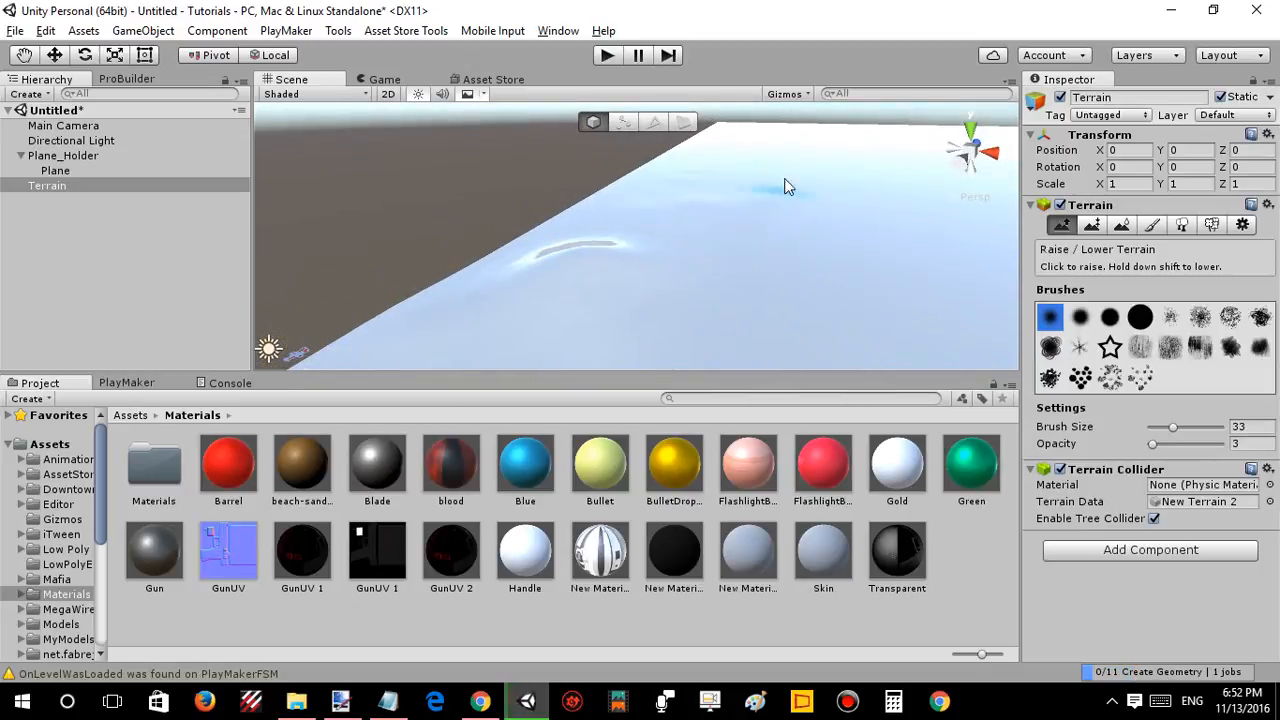
mouse_move(785, 187)
mouse_down()
mouse_move(734, 205)
mouse_move(710, 245)
mouse_up()
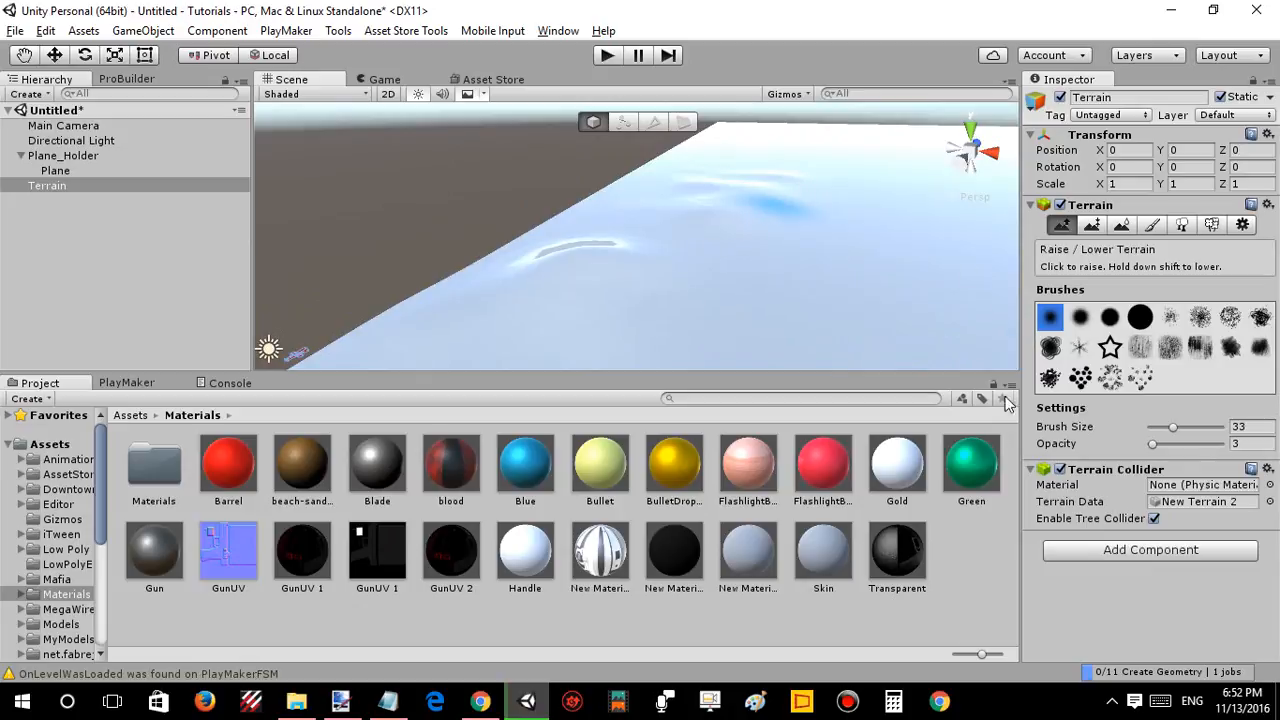
Set the terrain brush opacity to 21 and sculpt a larger mountain and several hills across the terrain.
click(1168, 443)
mouse_move(690, 240)
mouse_down()
mouse_move(800, 234)
mouse_move(746, 177)
mouse_move(785, 217)
mouse_move(945, 153)
mouse_move(803, 165)
mouse_up()
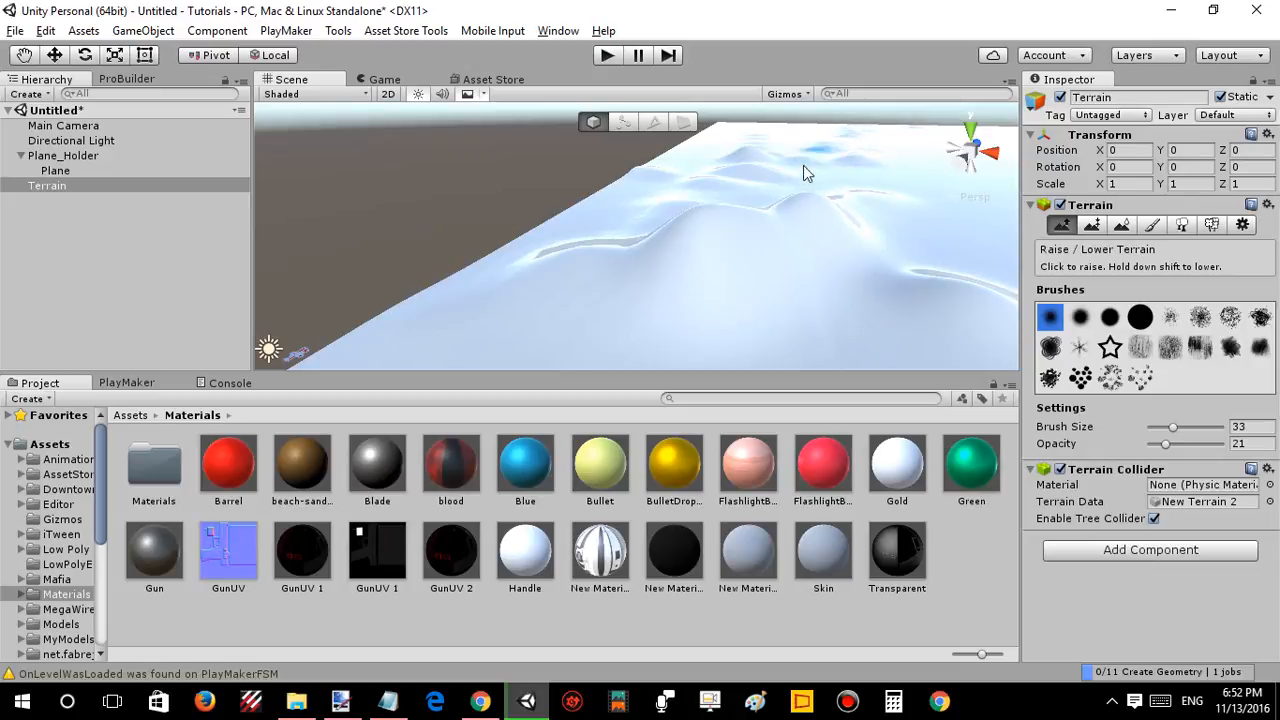
drag(893, 164, 888, 250)
right_drag(885, 305, 933, 287)
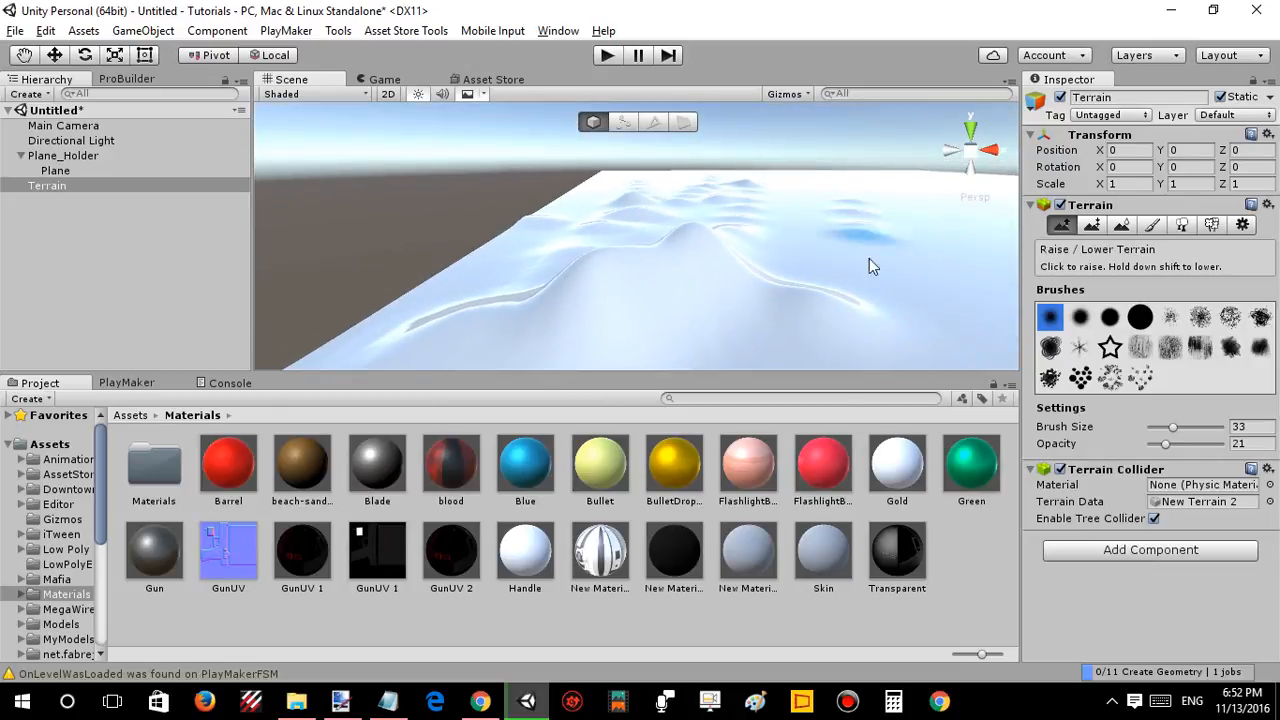
mouse_move(869, 258)
mouse_down()
mouse_move(797, 200)
mouse_move(784, 209)
mouse_up()
Return to the Raise / Lower Terrain tool and sculpt more hills and ridges over the terrain's remaining flat area.
mouse_move(732, 248)
right_down()
mouse_move(649, 263)
mouse_move(689, 257)
mouse_move(694, 211)
right_up()
key(F3)
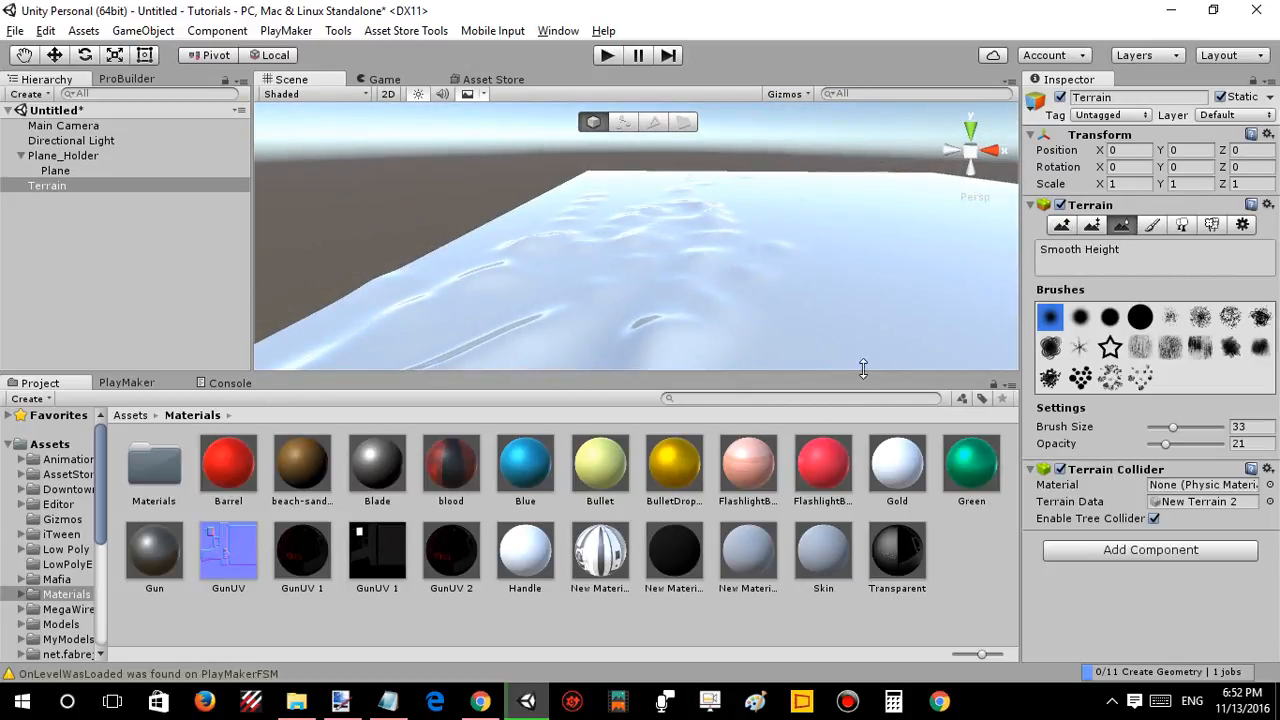
click(1071, 221)
mouse_move(790, 256)
mouse_down()
mouse_move(829, 186)
mouse_move(920, 229)
mouse_move(846, 251)
mouse_move(583, 277)
mouse_move(587, 228)
mouse_up()
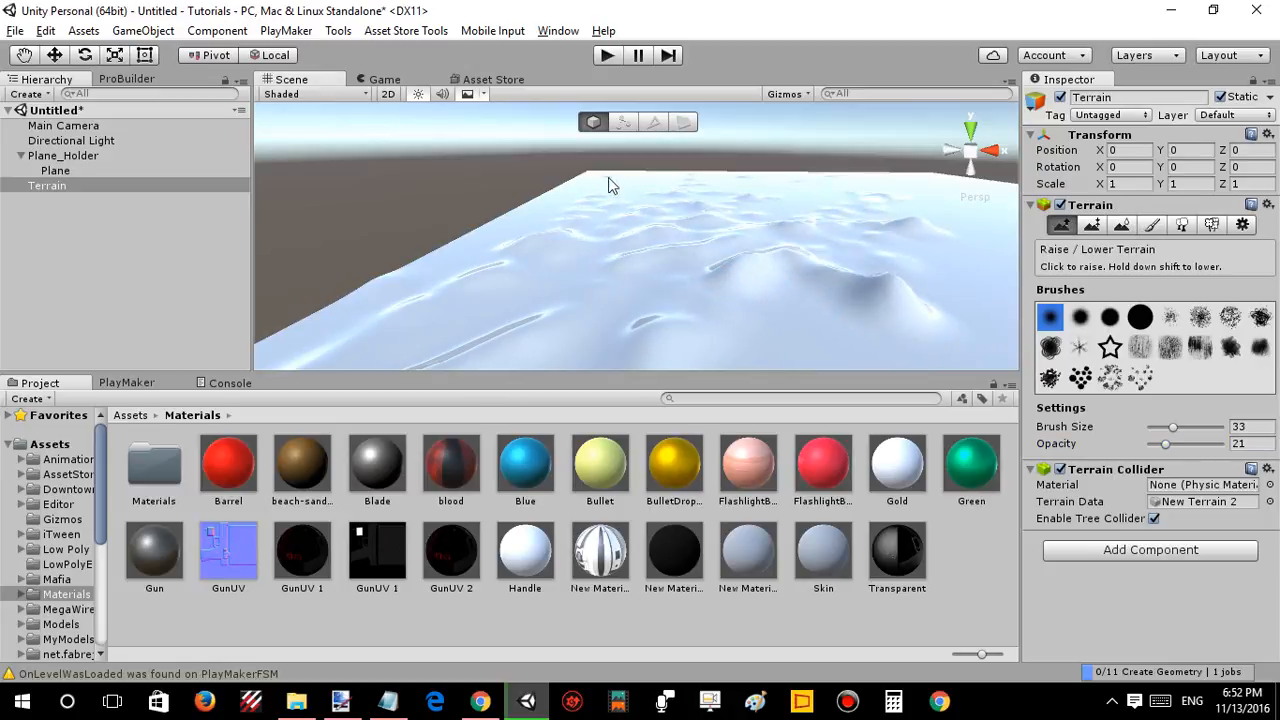
alt+drag(968, 240, 904, 269)
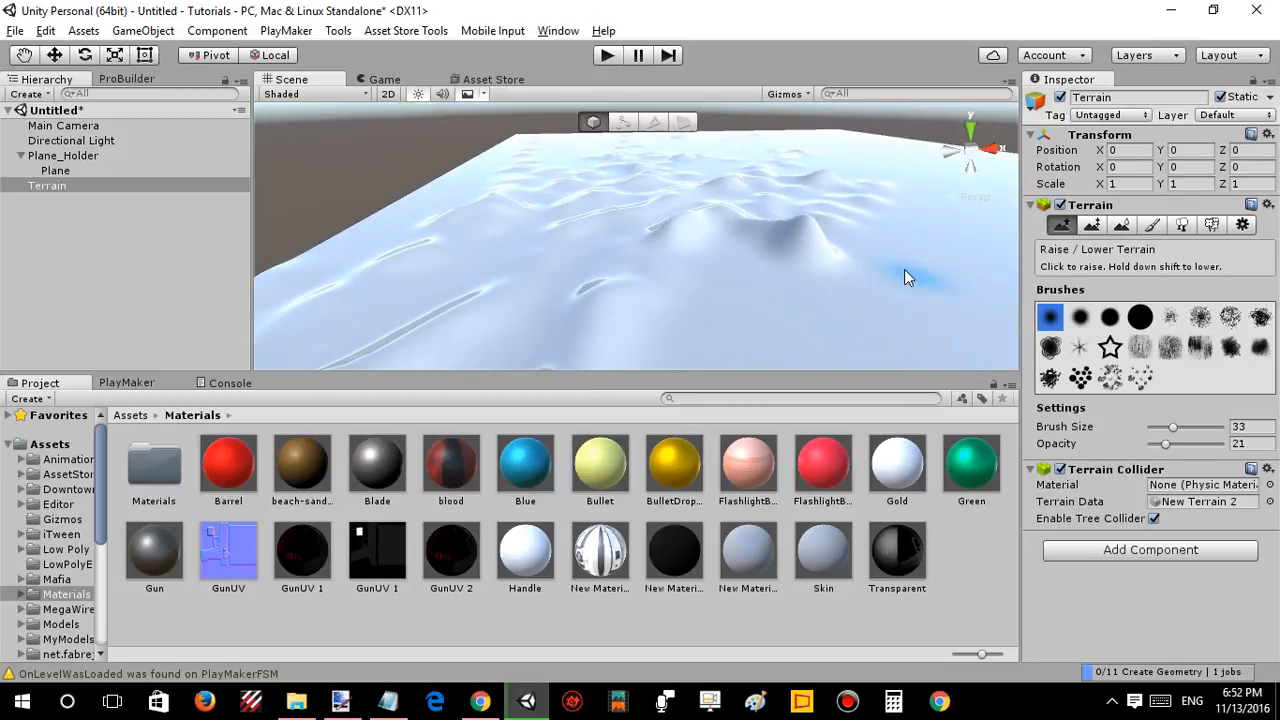
Look over the sculpted terrain and the airplane above it, and check the Plane_Holder object with its child Plane.
alt+drag(985, 322, 846, 151)
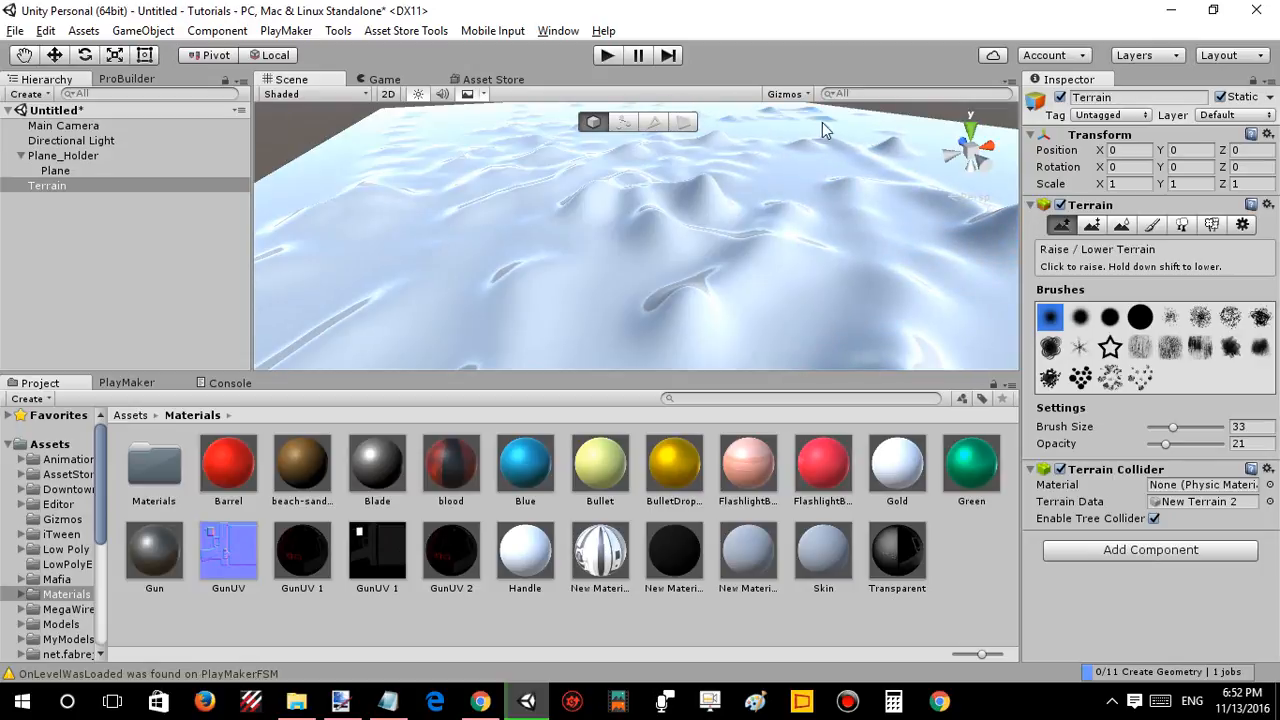
alt+drag(694, 211, 697, 157)
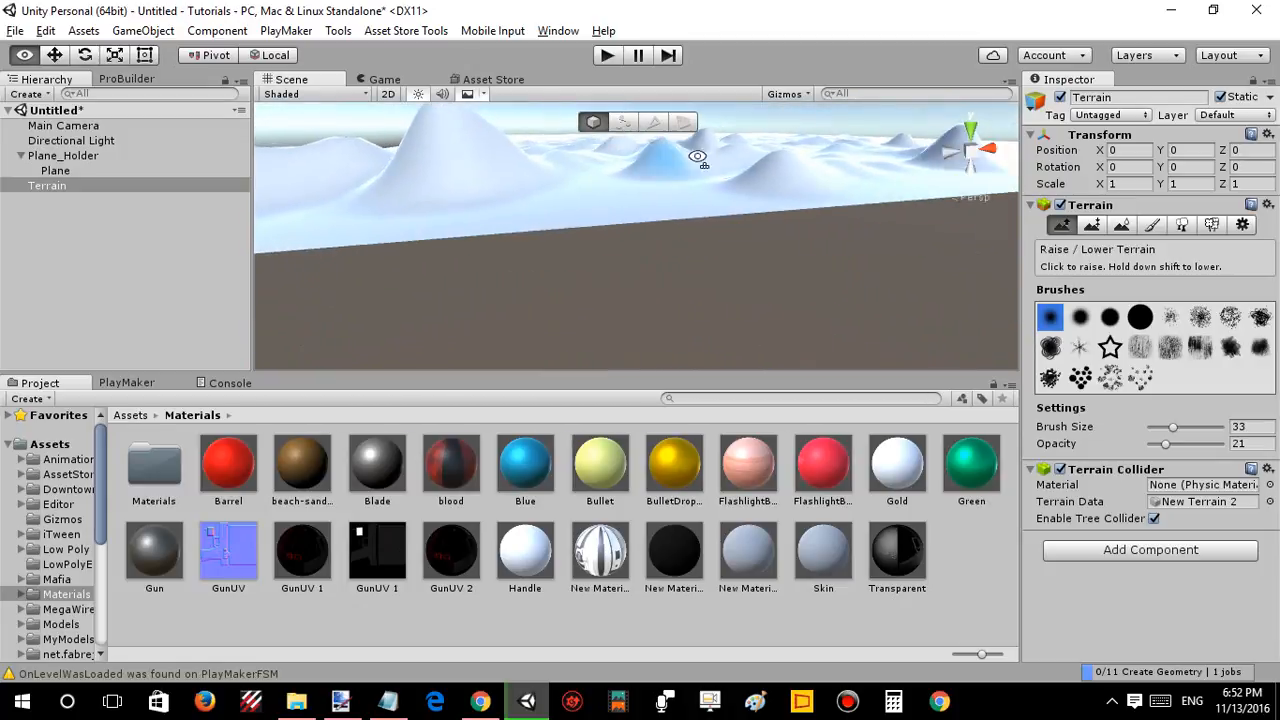
right_drag(697, 157, 589, 143)
key(shift+e)
click(43, 213)
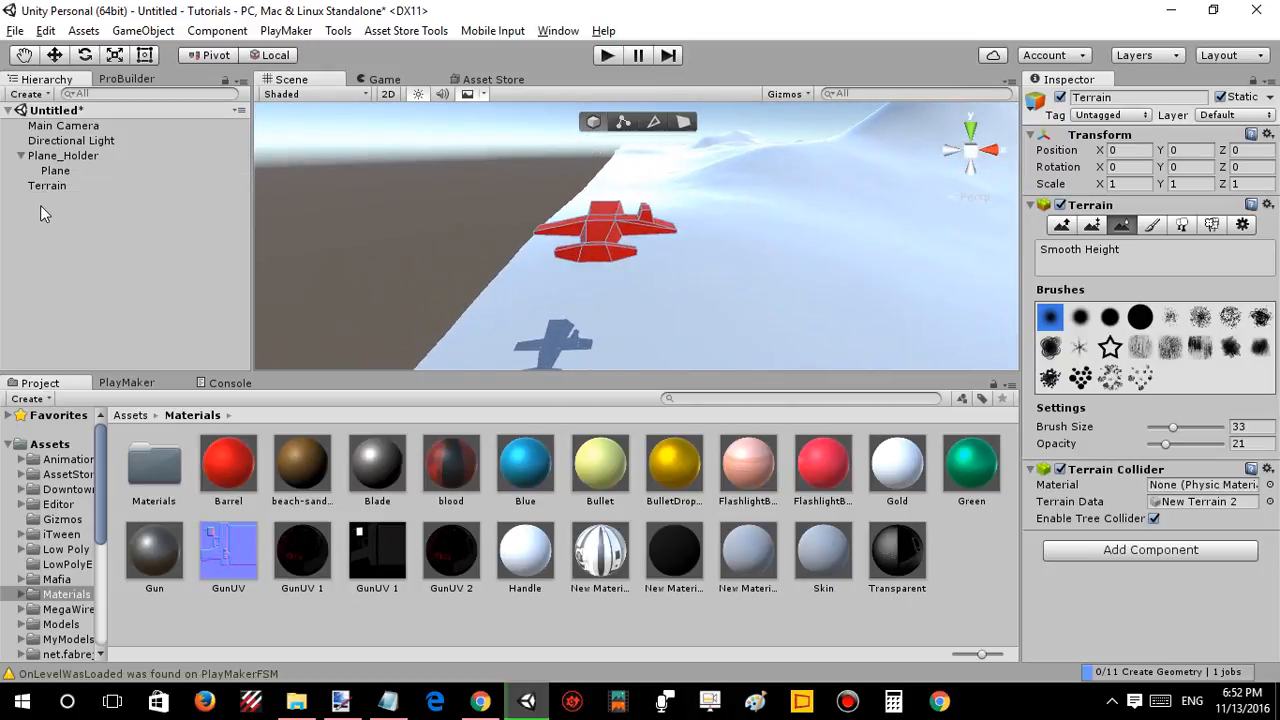
click(35, 158)
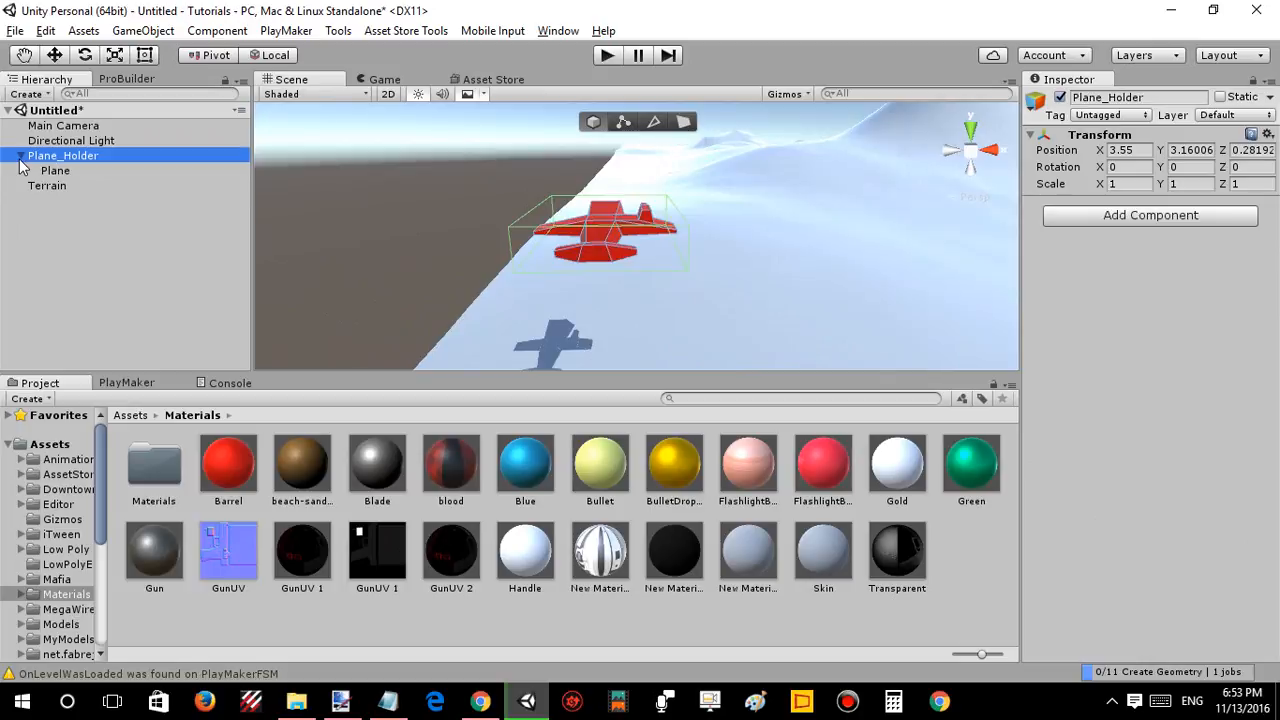
click(87, 173)
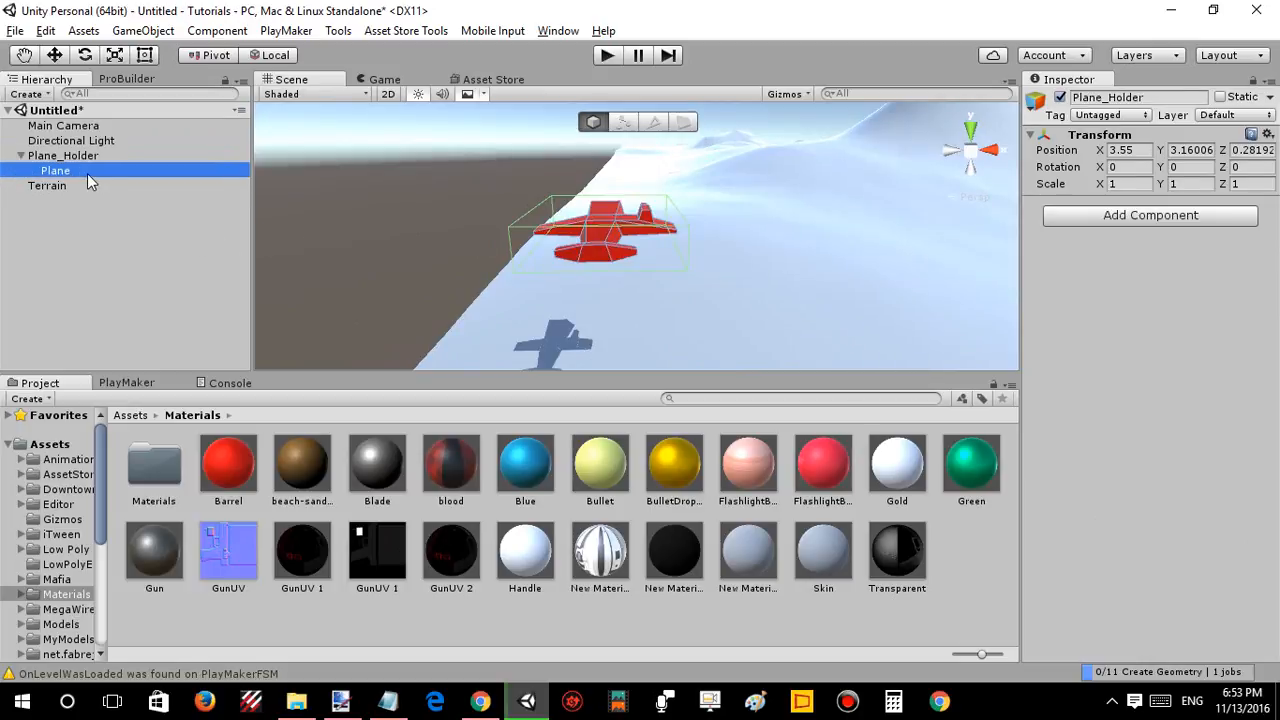
click(30, 160)
click(21, 156)
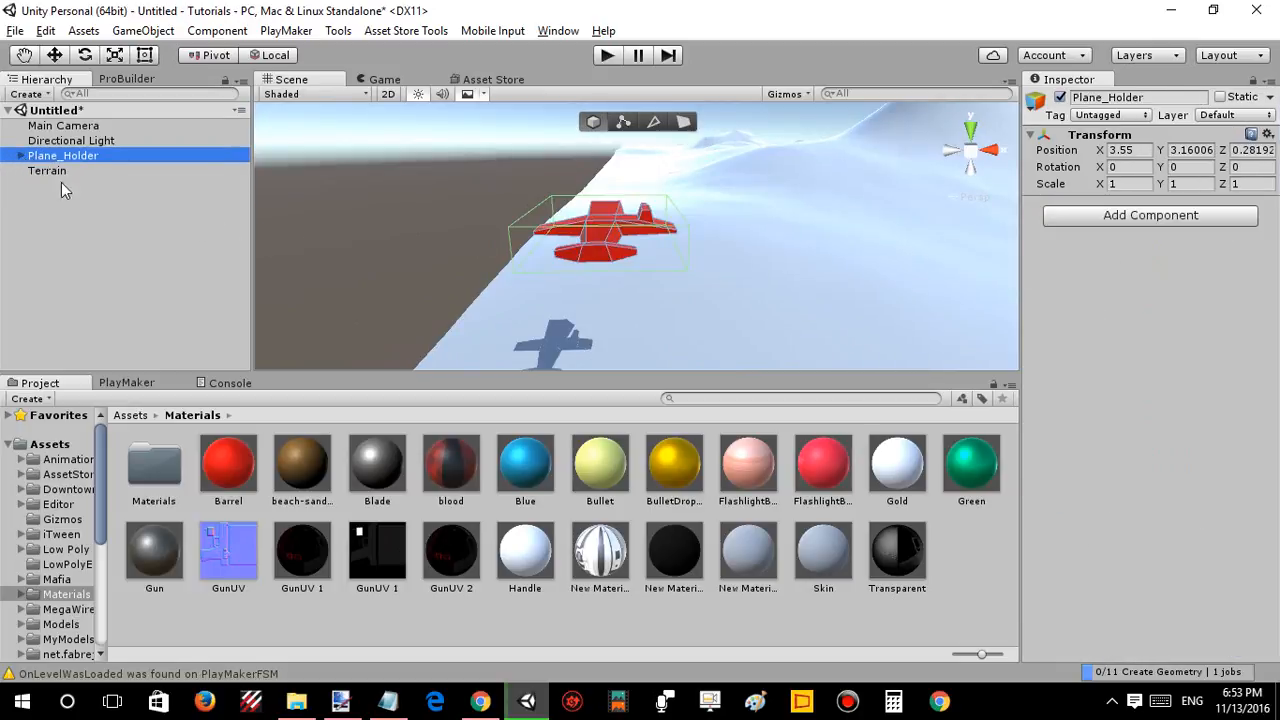
click(61, 184)
Frame the airplane from behind and slightly above in the scene, and align the Main Camera with that view.
alt+drag(760, 268, 734, 274)
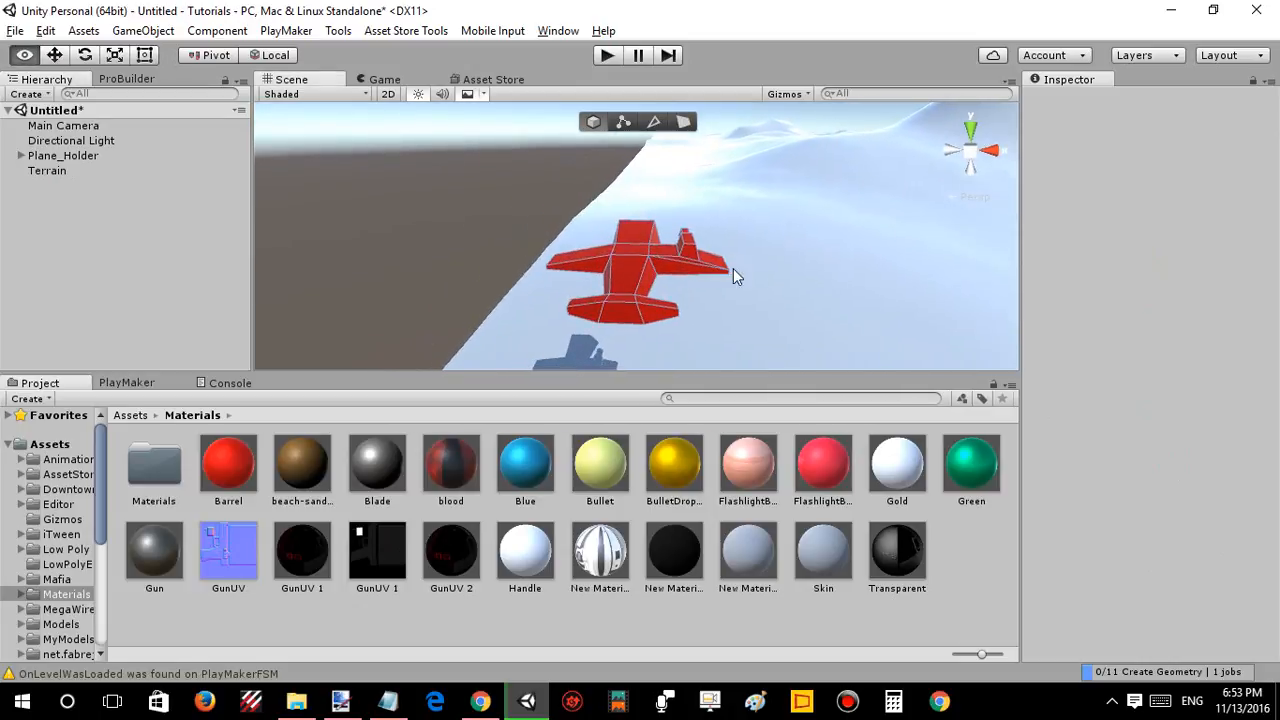
click(118, 127)
alt+drag(640, 250, 623, 270)
key(w)
right_drag(624, 270, 626, 272)
key(s)
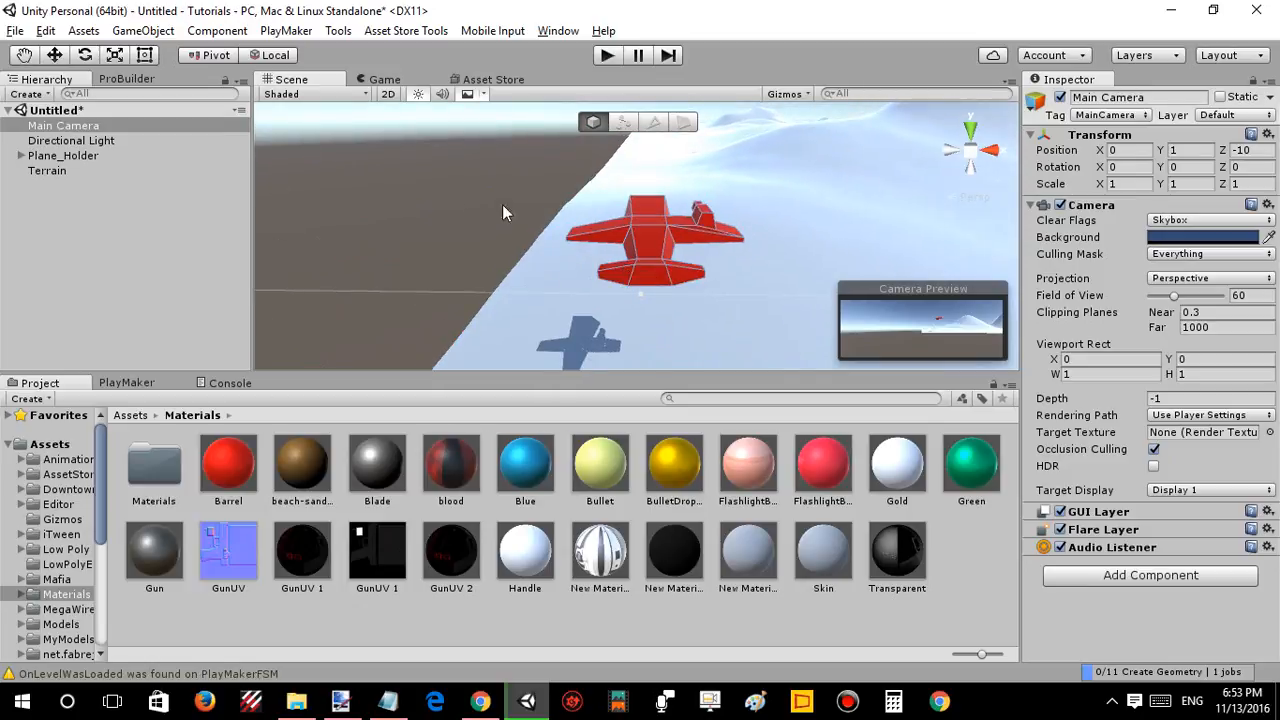
key(ctrl+shift+f)
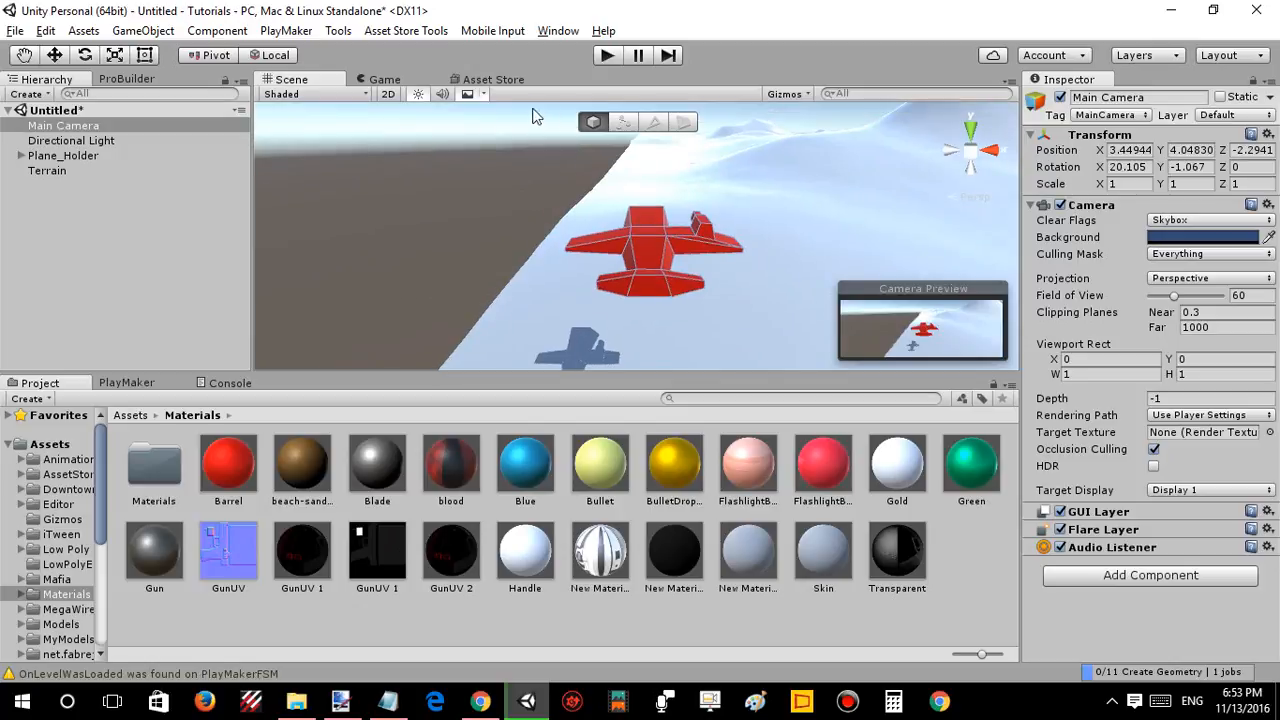
Check the camera's shot in the Game view and set the Main Camera's rotation to X 20 and Y 0.
click(382, 79)
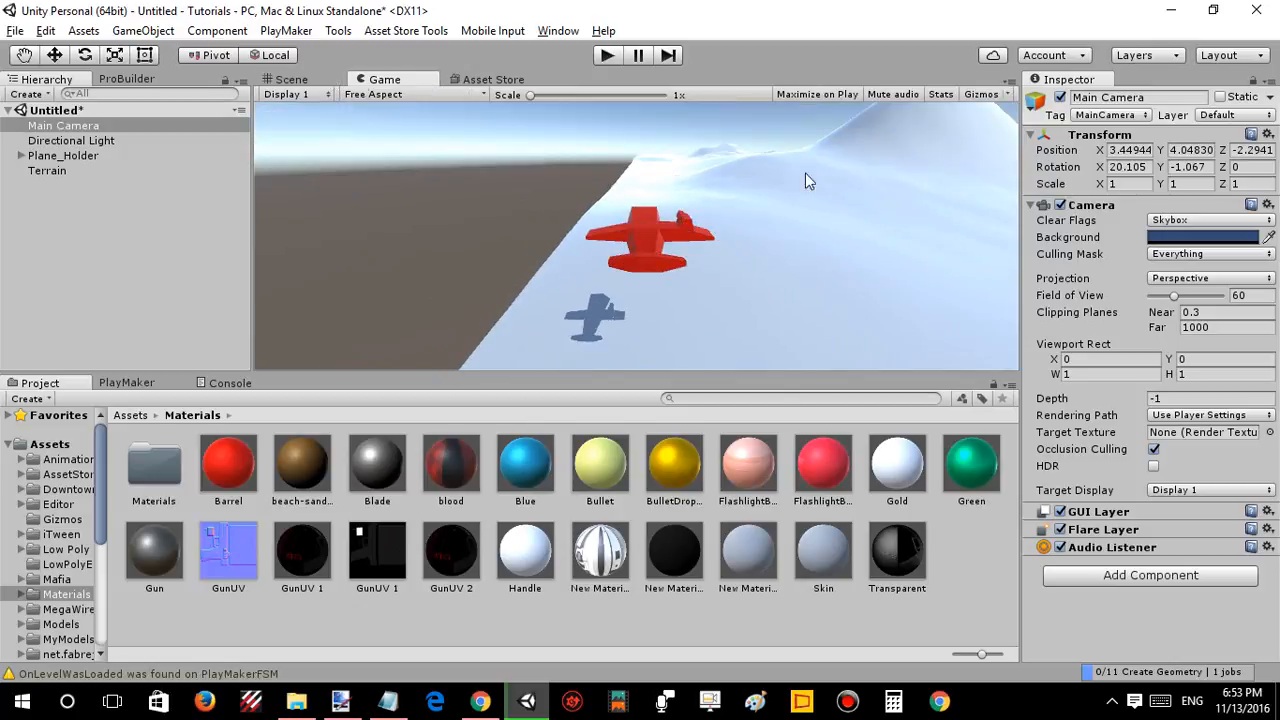
click(1130, 167)
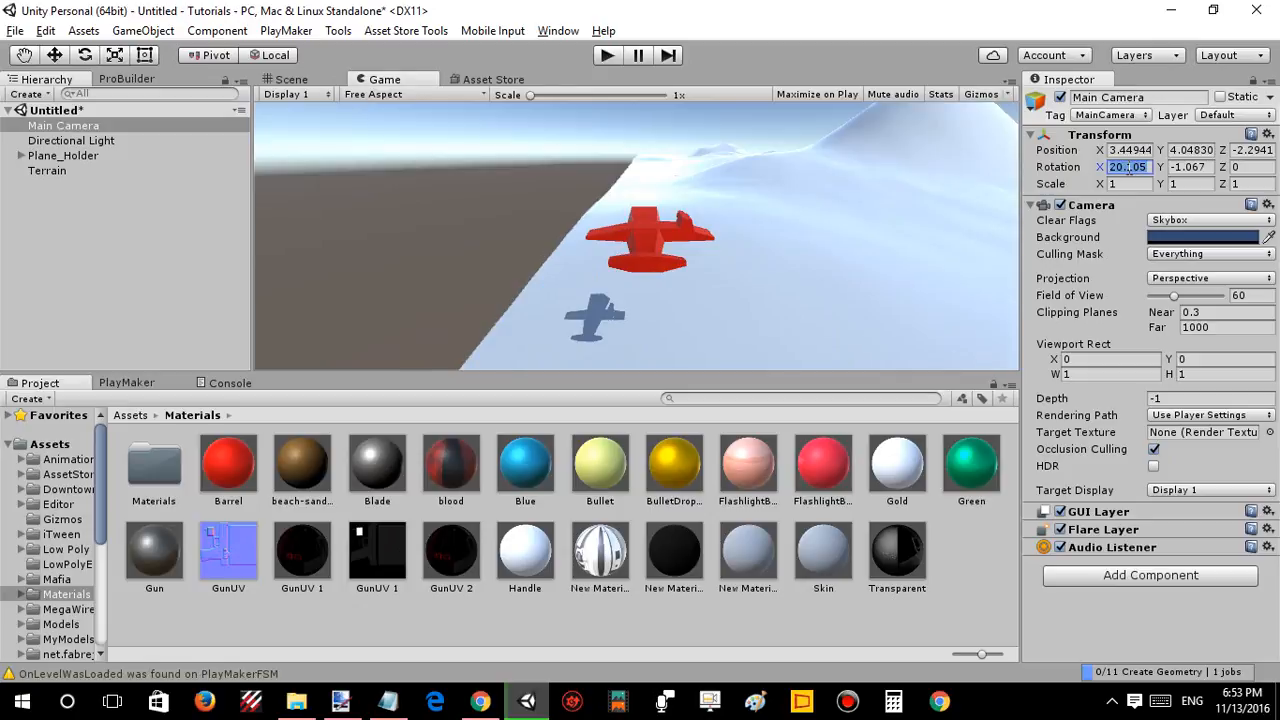
text(20)
click(1193, 167)
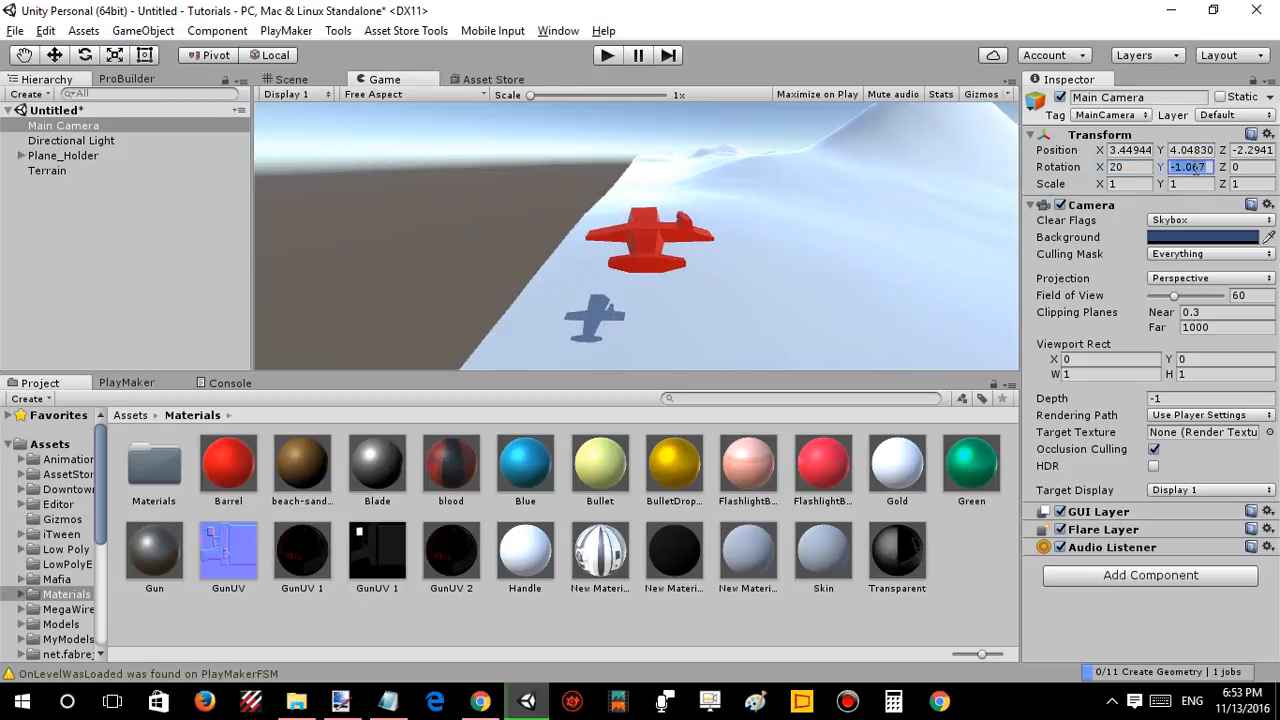
text(04)
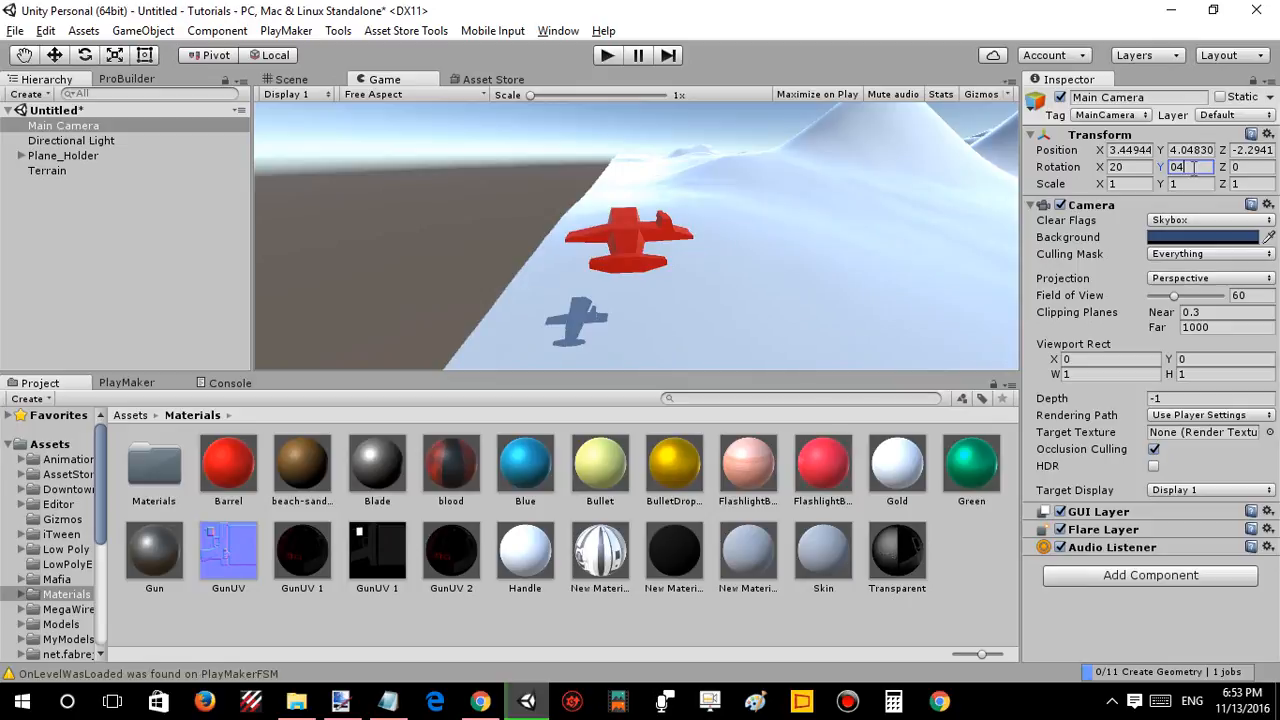
key(BackSpace)
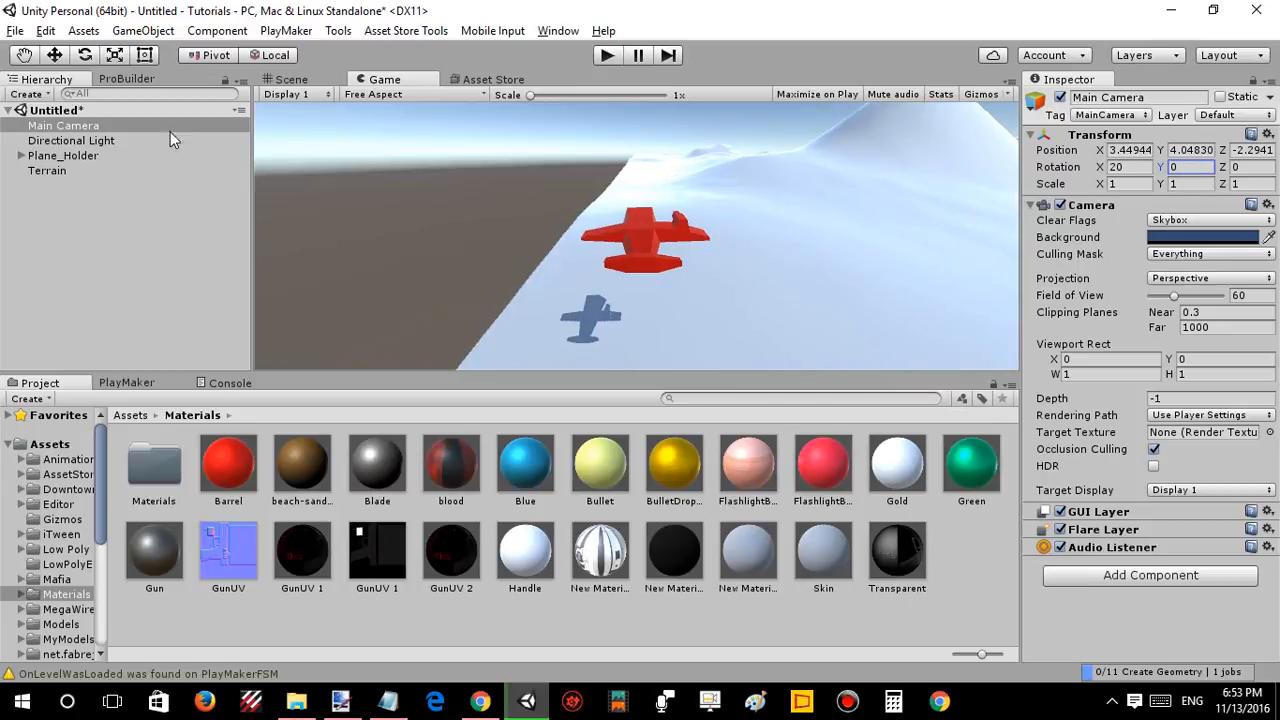
Create an empty child object at the Main Camera and reparent it to Plane_Holder.
click(300, 81)
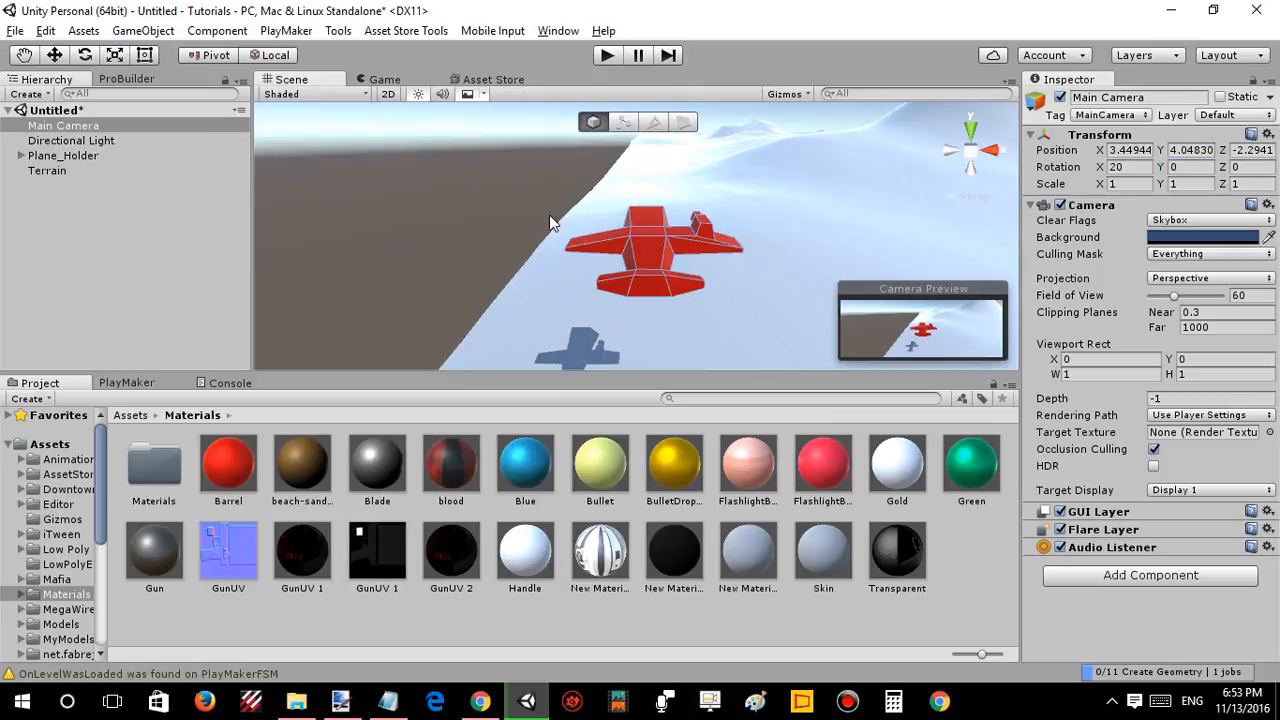
key(f)
right_click(88, 127)
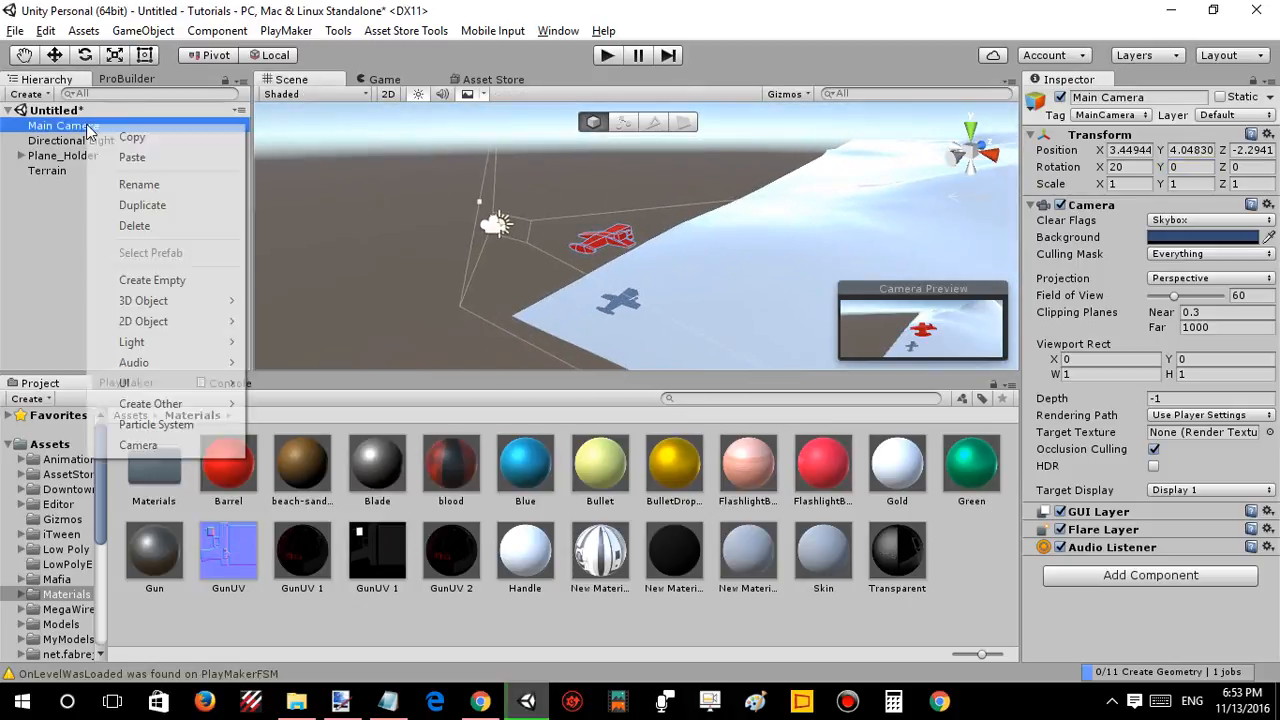
click(164, 280)
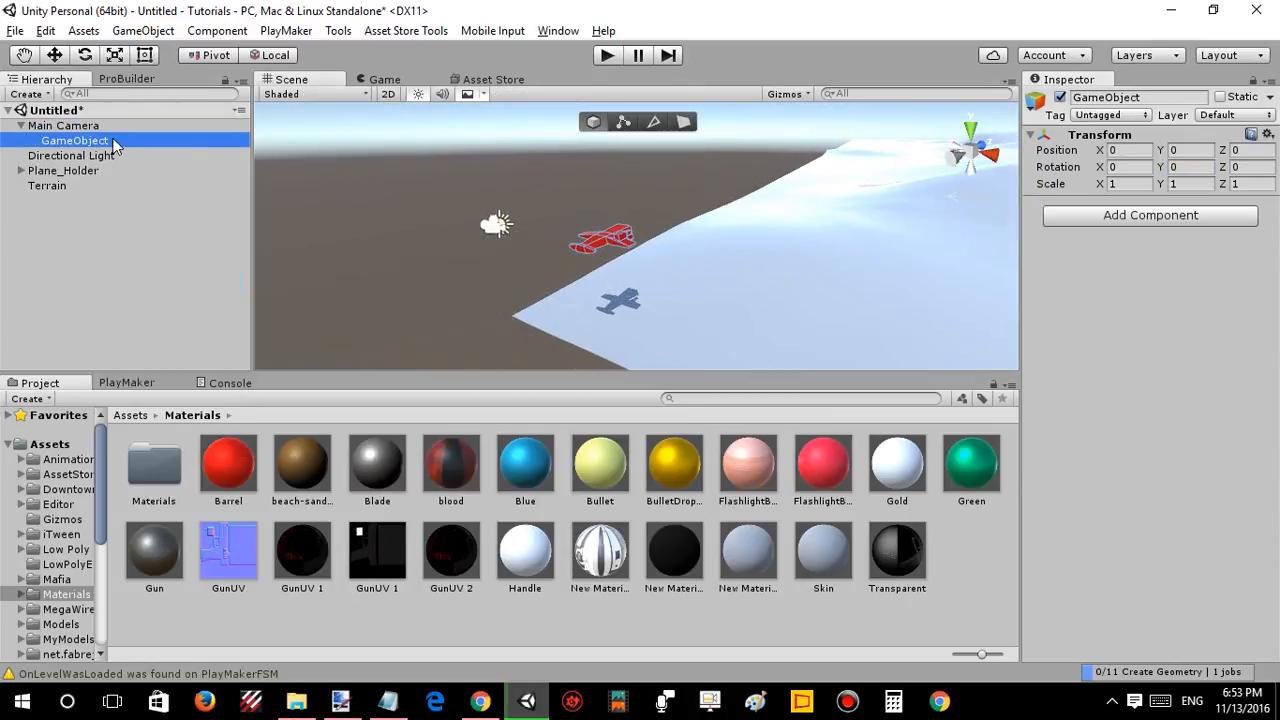
drag(113, 146, 105, 168)
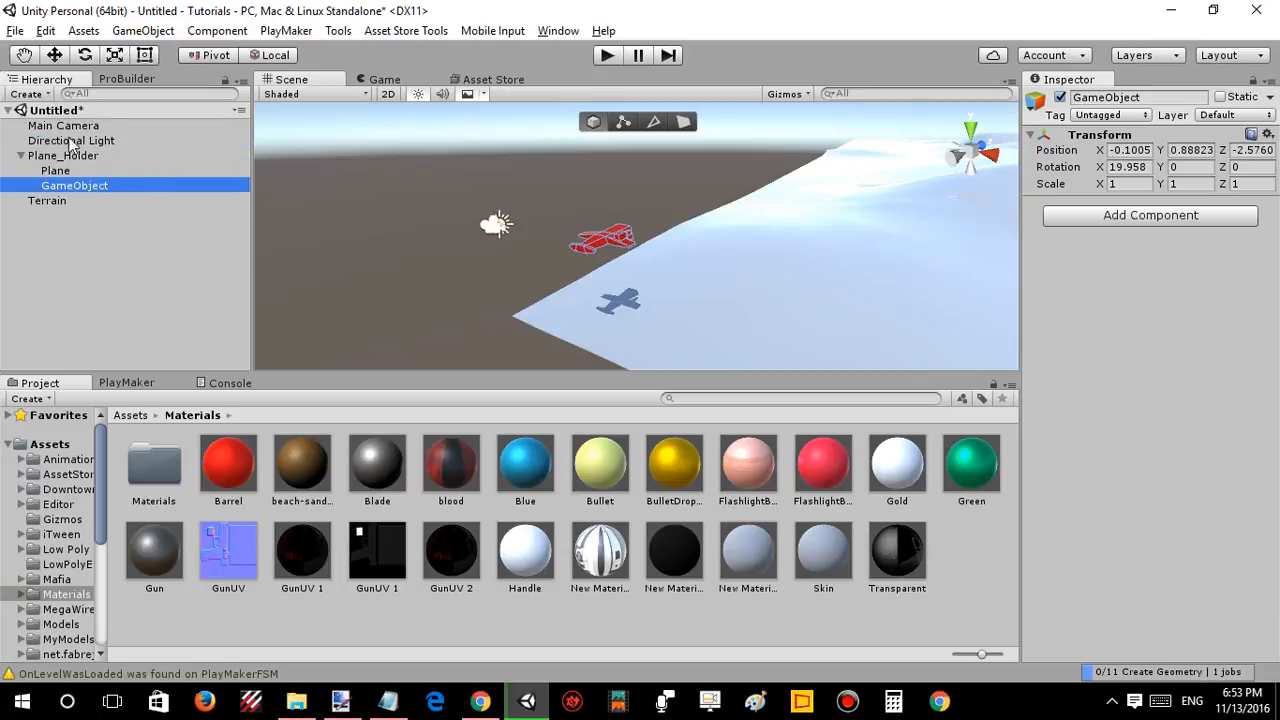
Rename the empty object under Plane_Holder as CamMove.
alt+drag(680, 217, 655, 226)
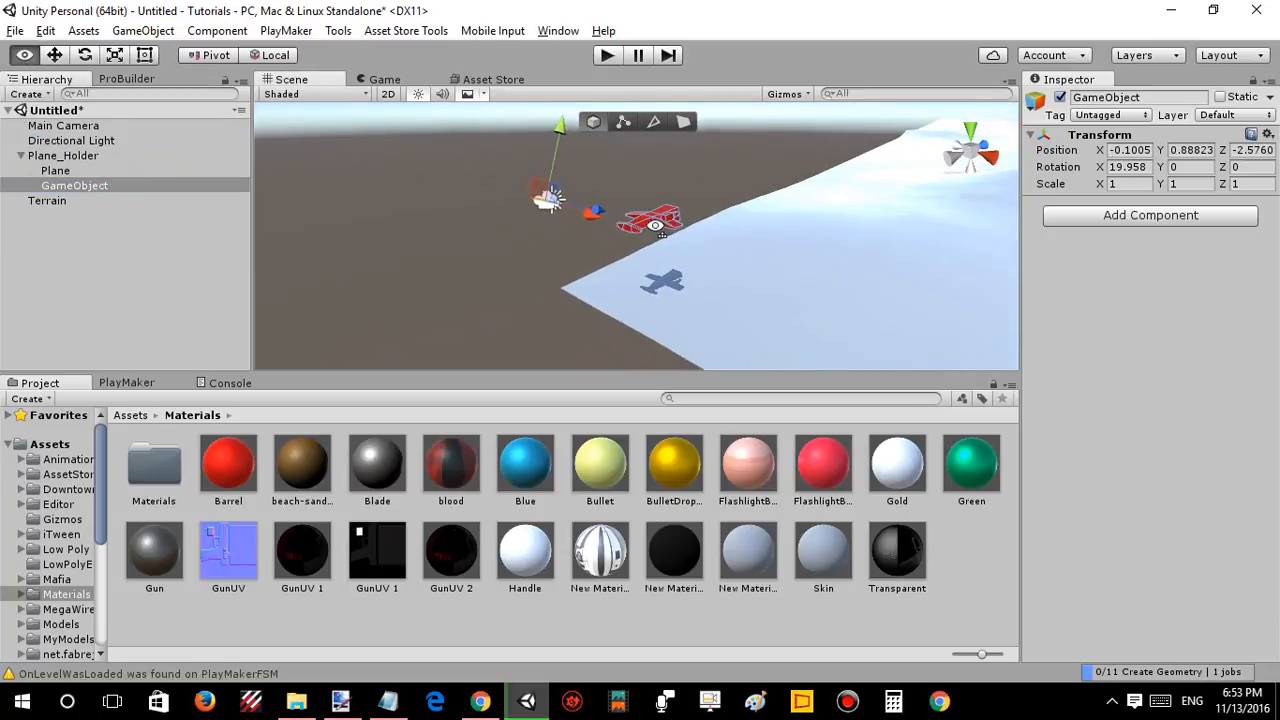
right_drag(655, 226, 428, 170)
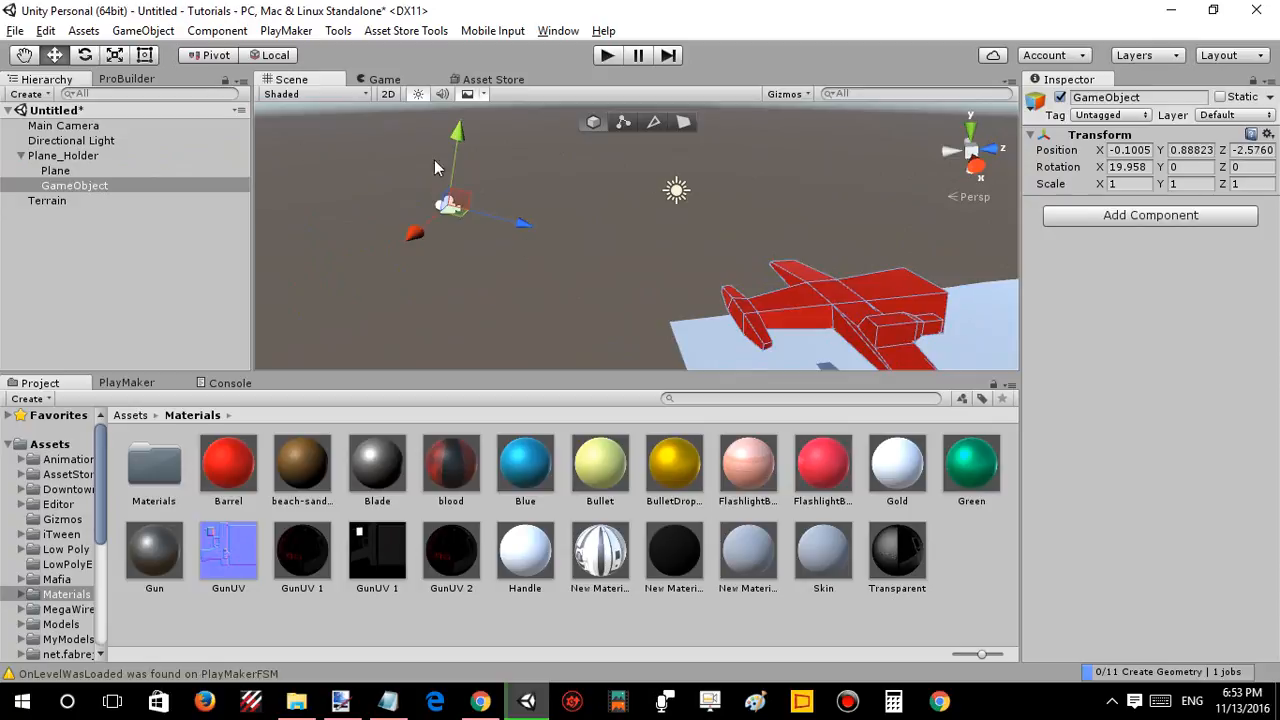
click(142, 189)
click(142, 188)
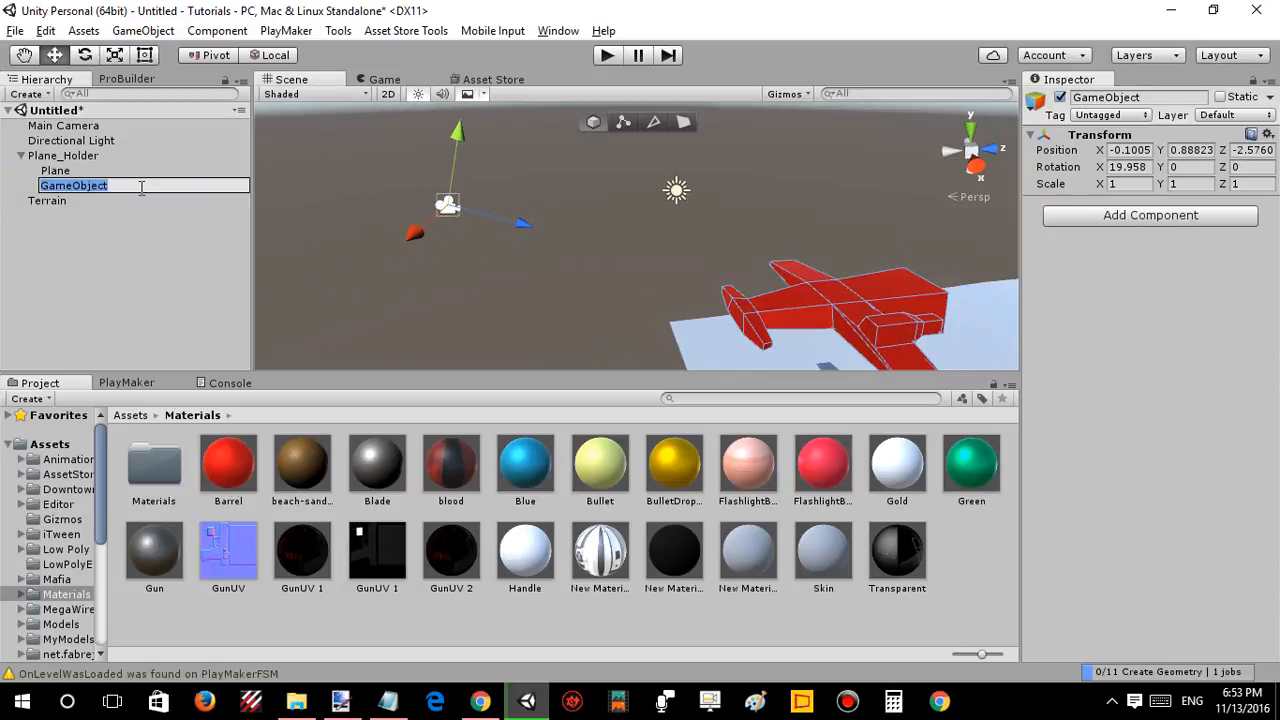
text(CamMove)
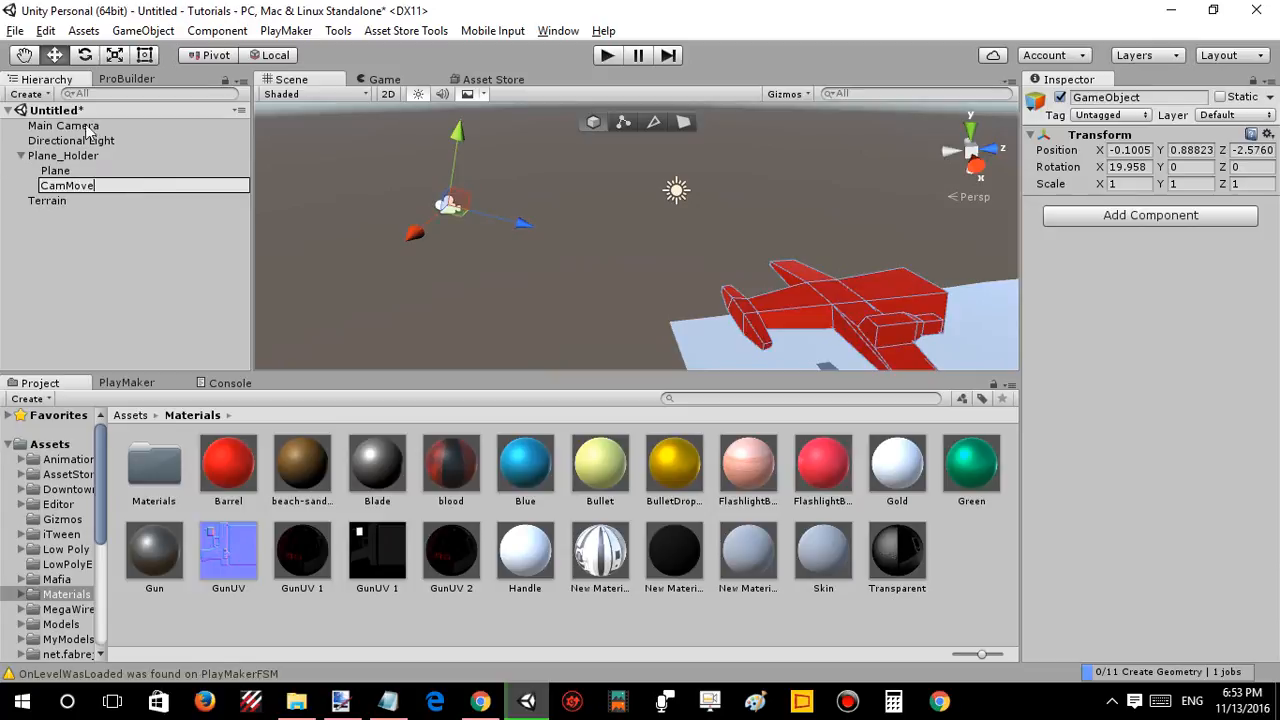
Add a PlayMaker FSM to the Main Camera.
click(88, 128)
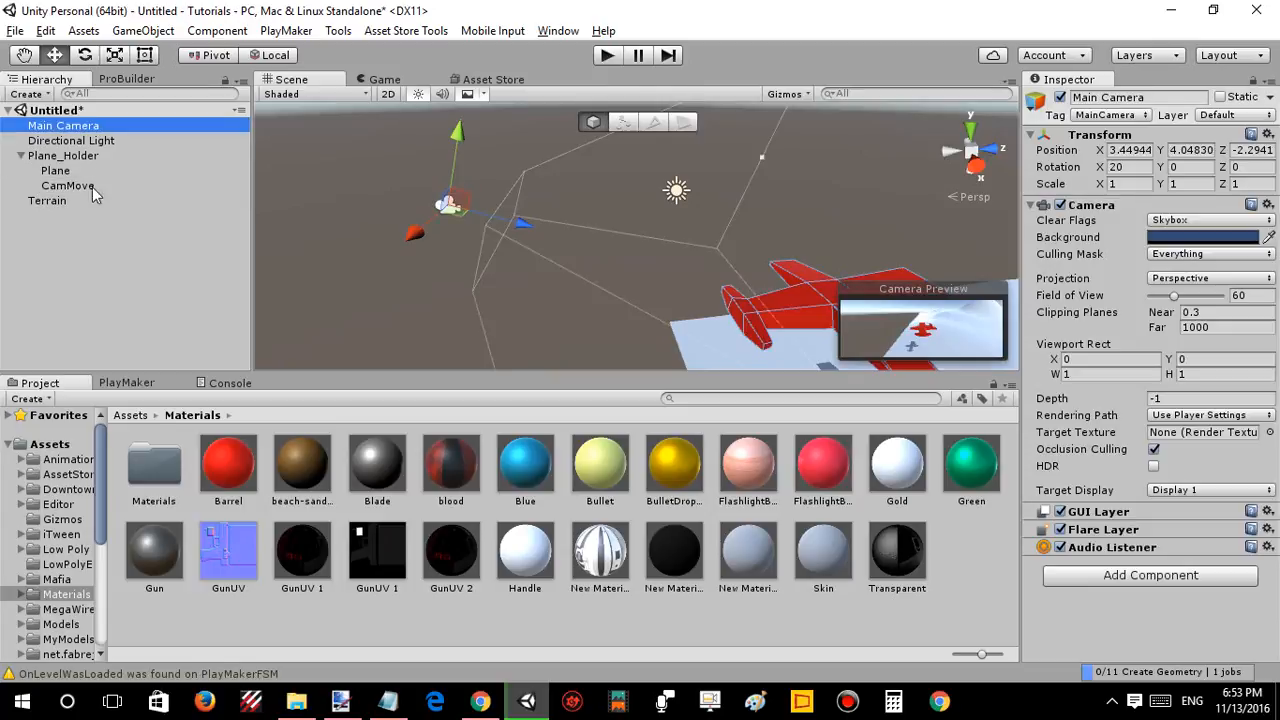
click(147, 384)
right_click(133, 418)
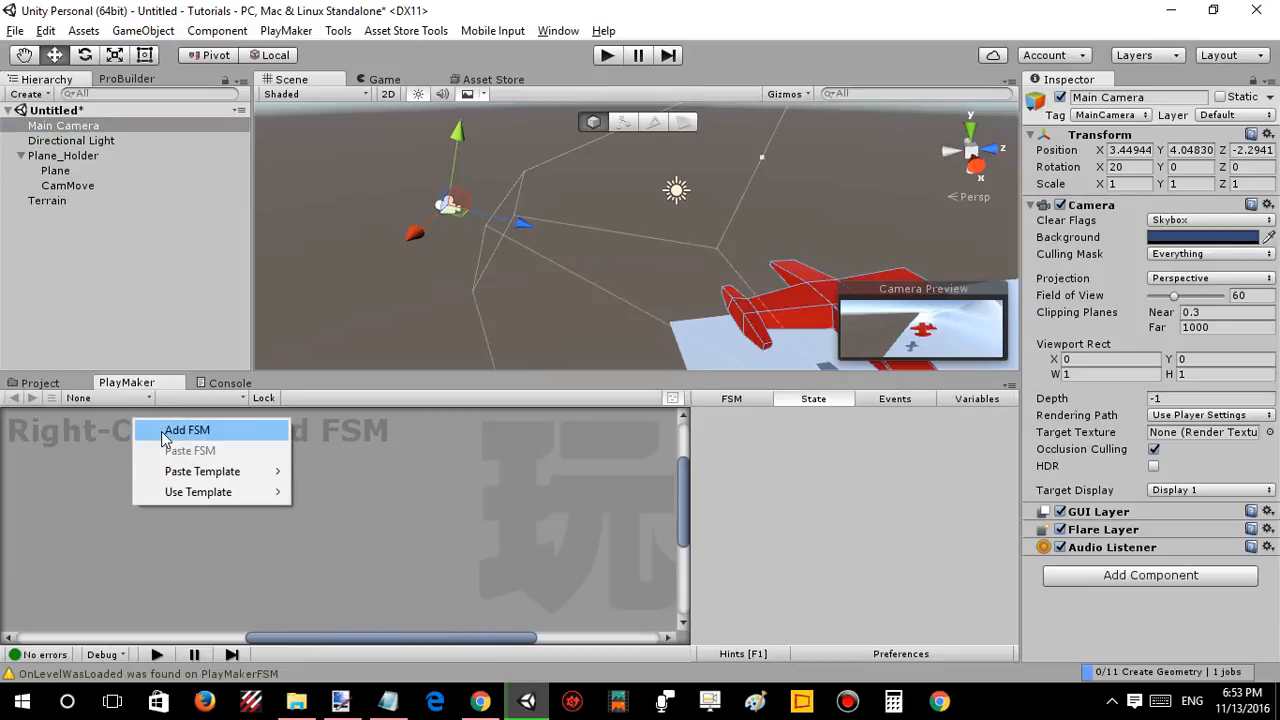
click(450, 257)
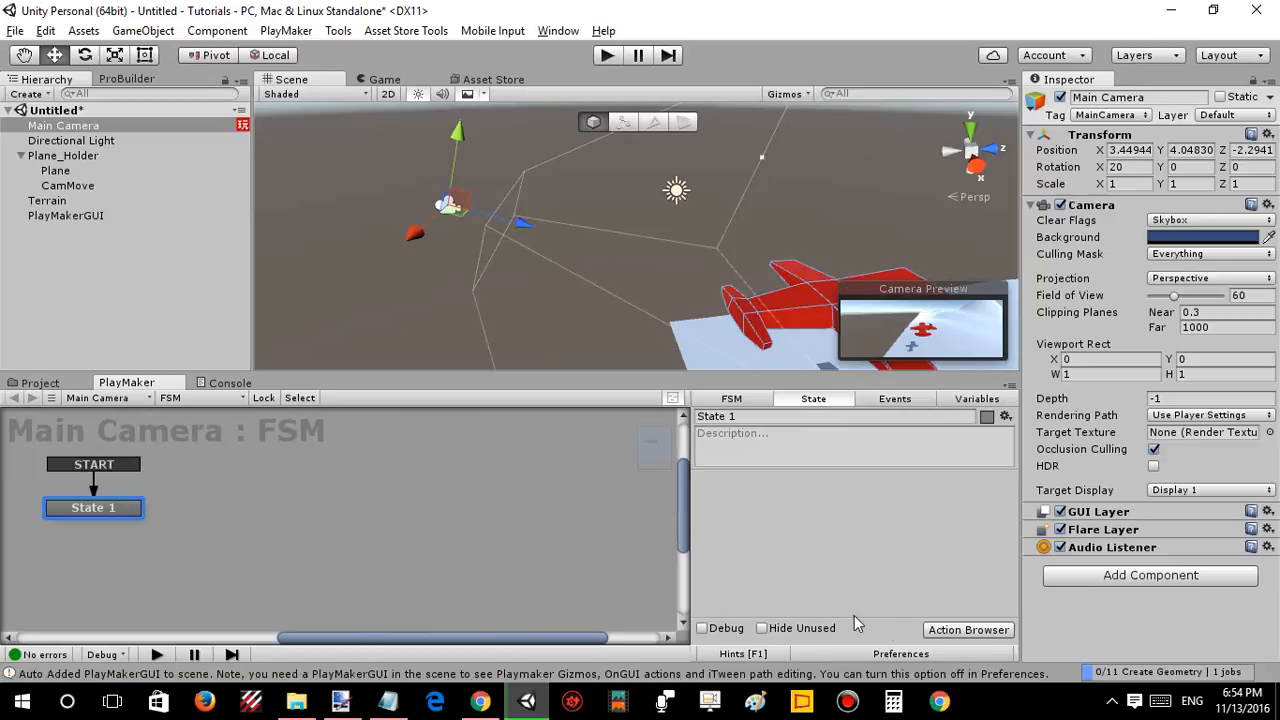
Find the Move Towards action by searching for "move to" and add it to State 1 of the camera's FSM.
double_click(840, 556)
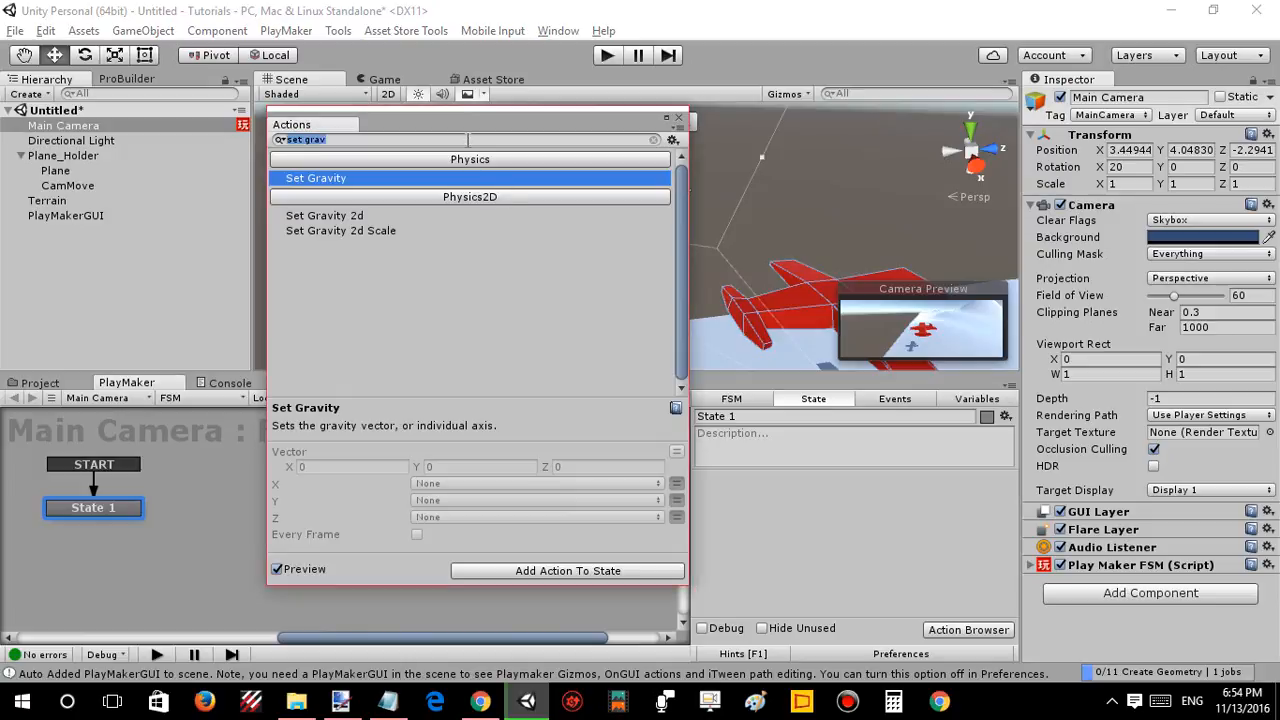
text(move )
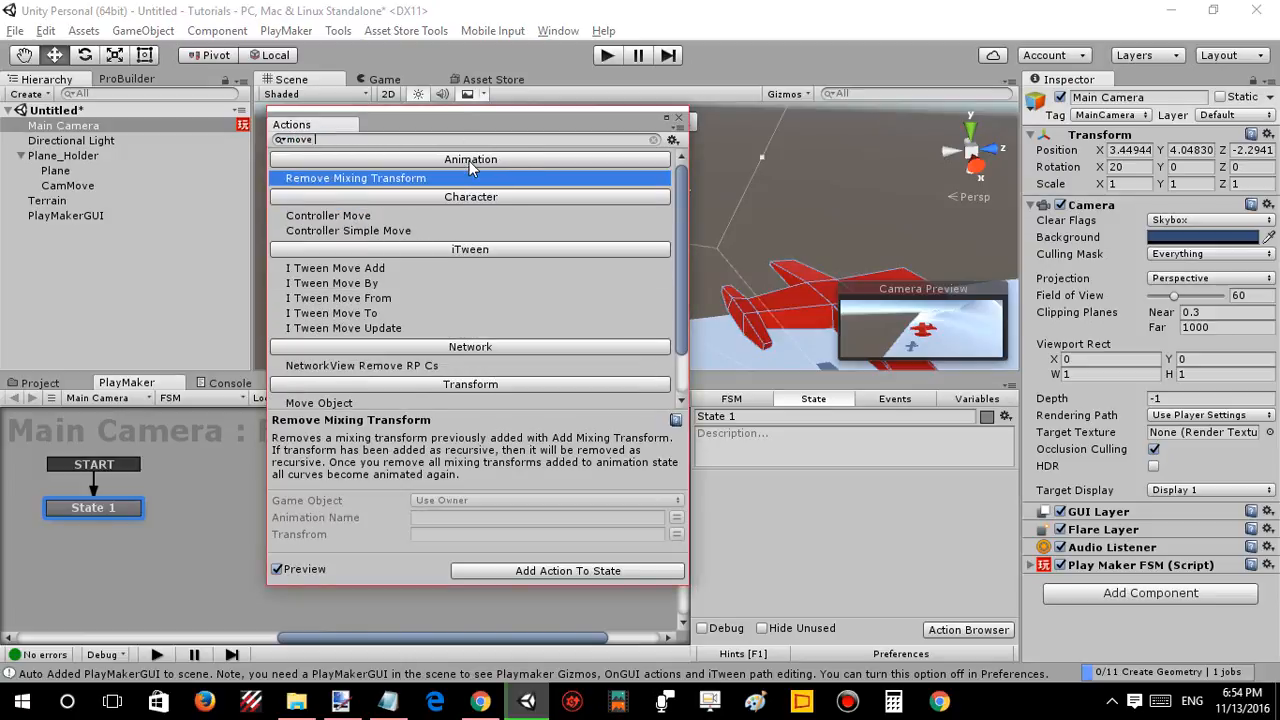
text(to)
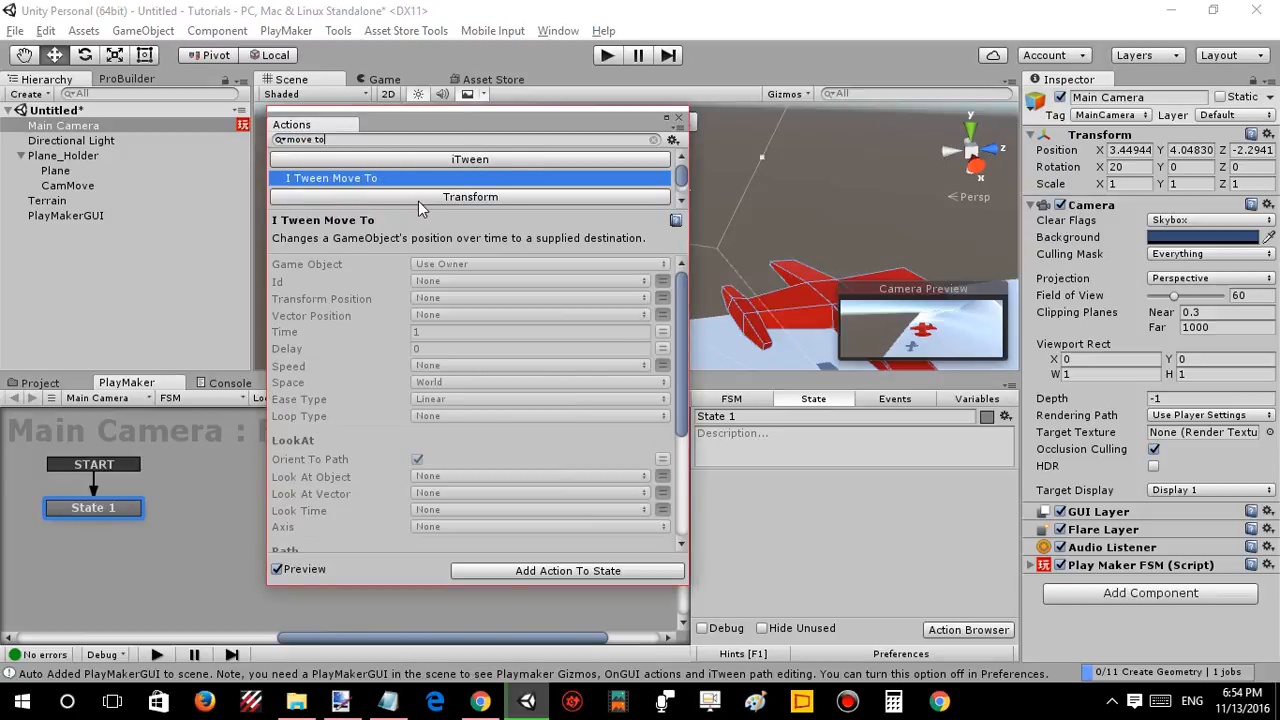
click(420, 197)
double_click(420, 183)
click(839, 448)
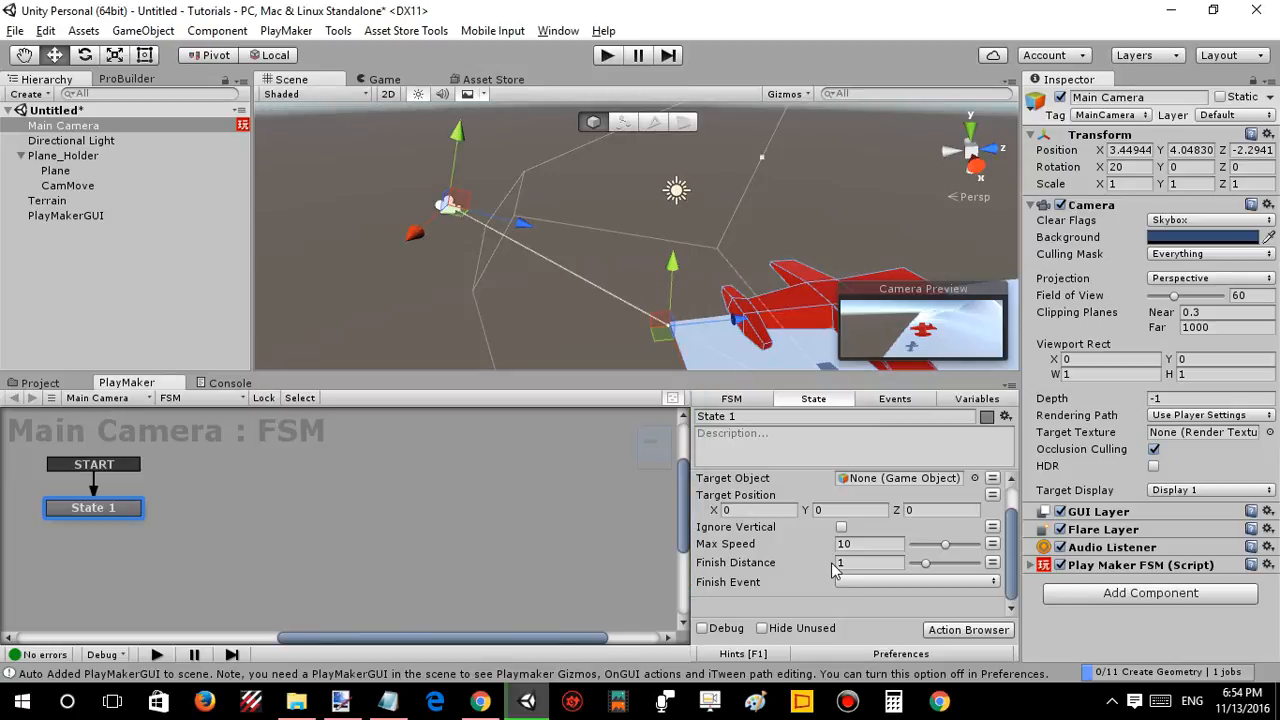
Assign the scene object CamMove as the target object of the Move Towards action.
scroll(835, 570, up, 1)
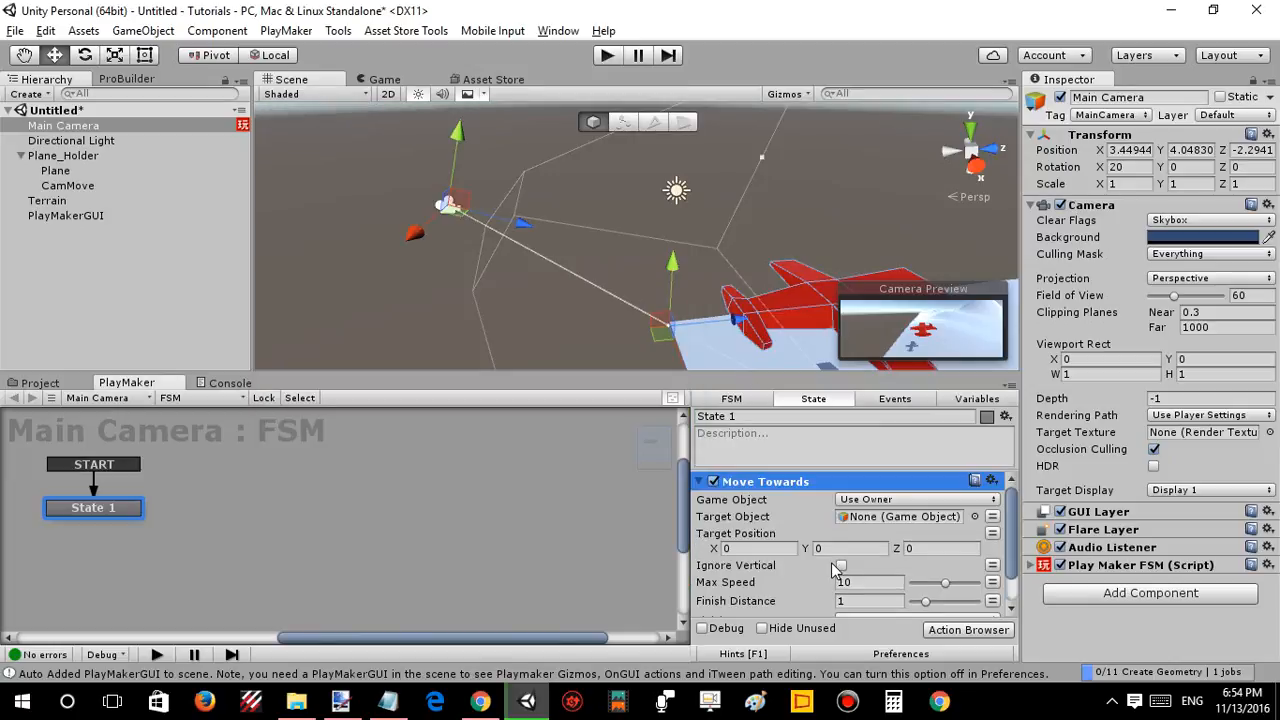
click(975, 517)
text(c)
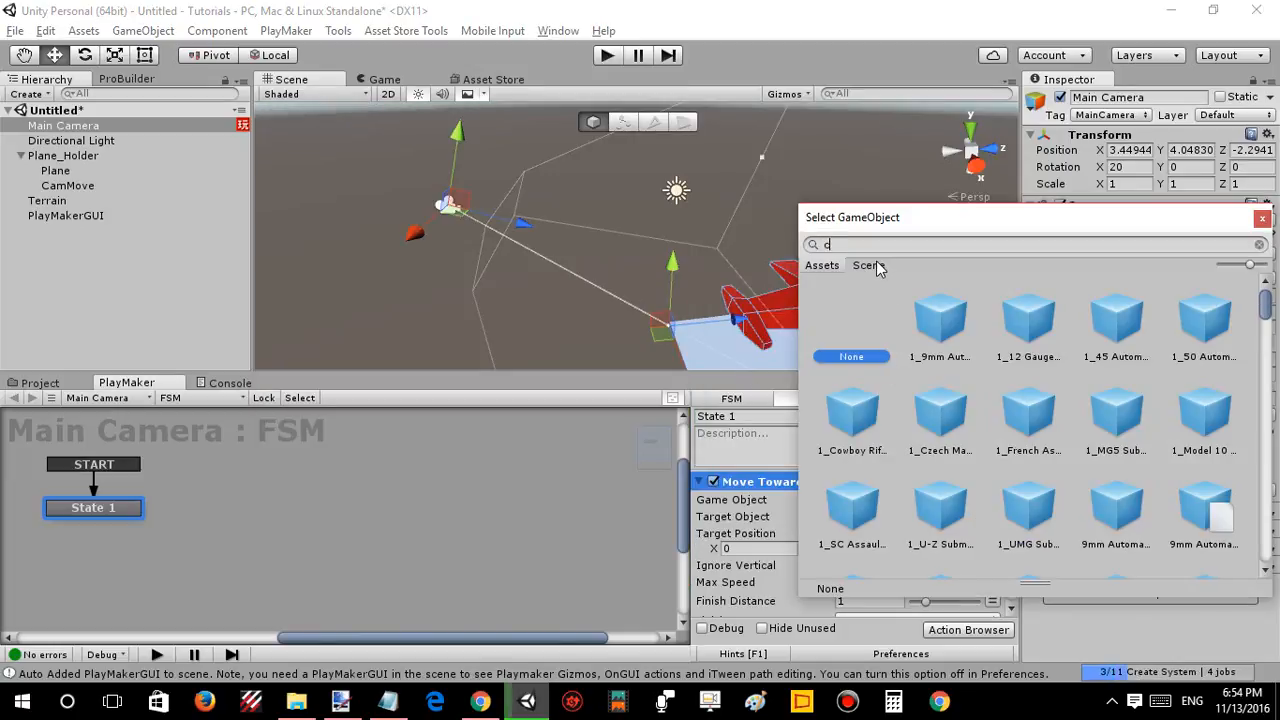
click(868, 265)
text(am)
double_click(858, 291)
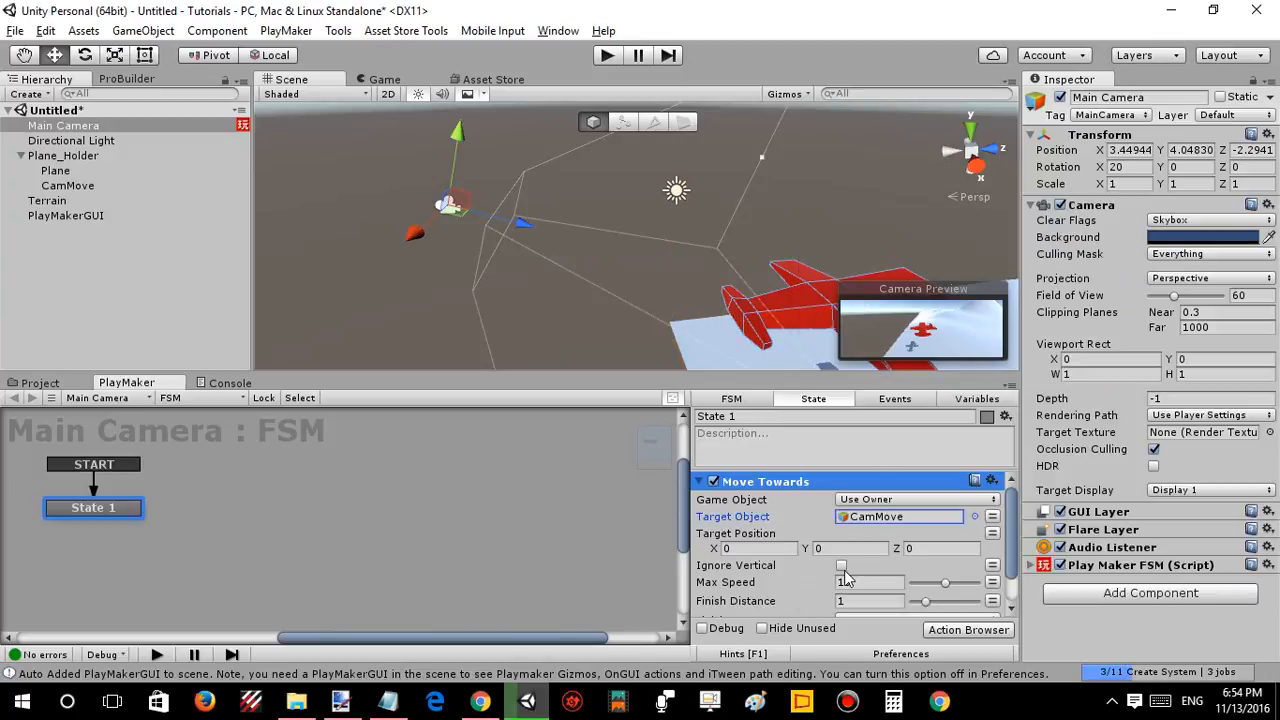
Set the Move Towards action's max speed to 1000 and its finish distance to 0.
click(848, 582)
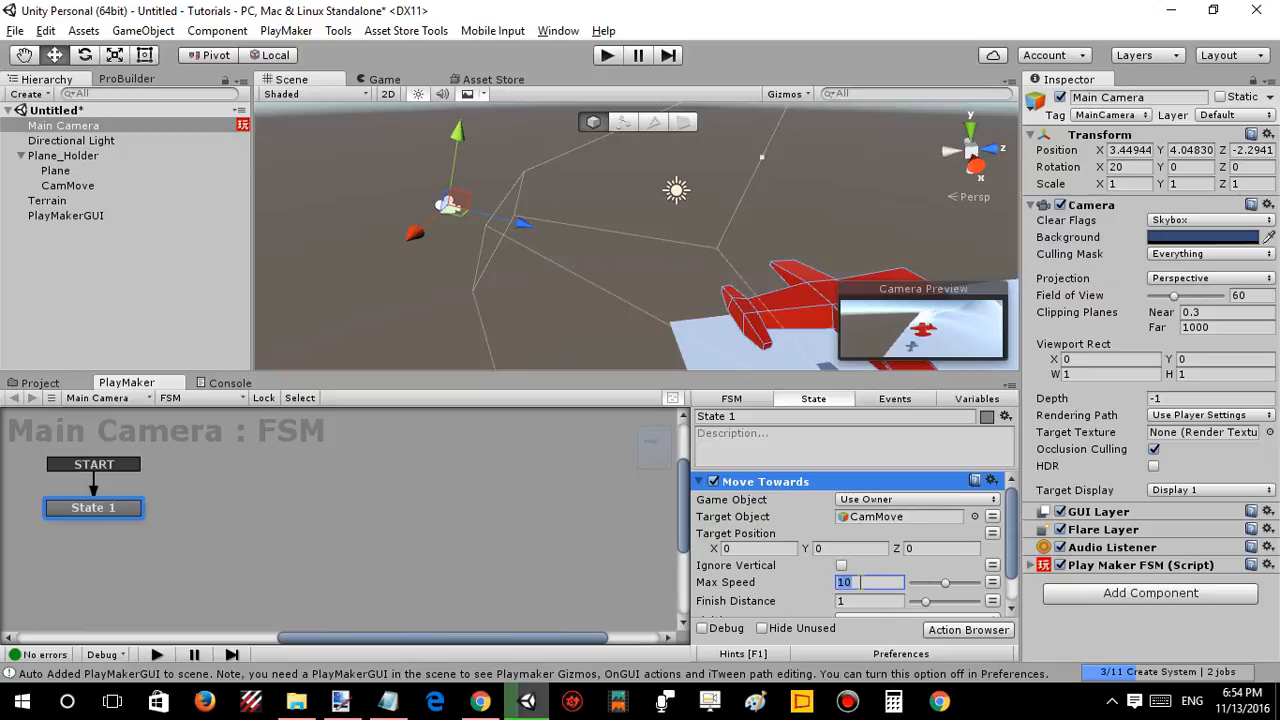
text(1000)
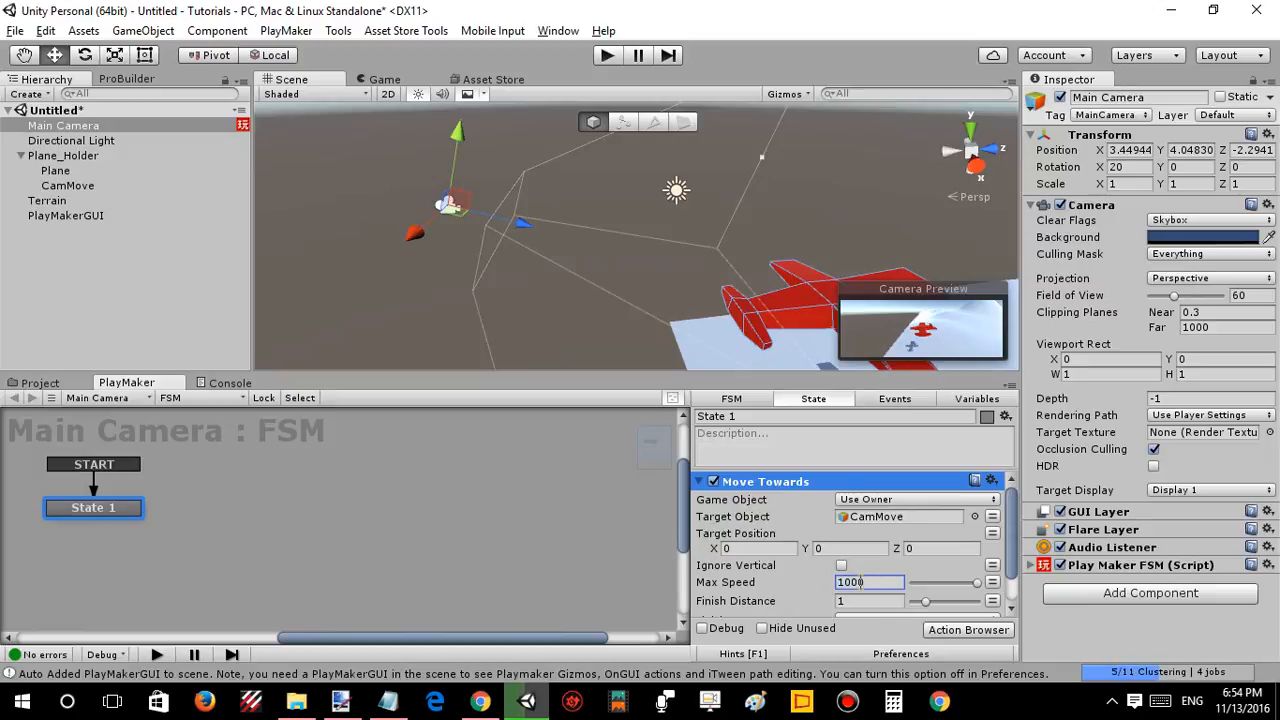
click(864, 602)
text(0)
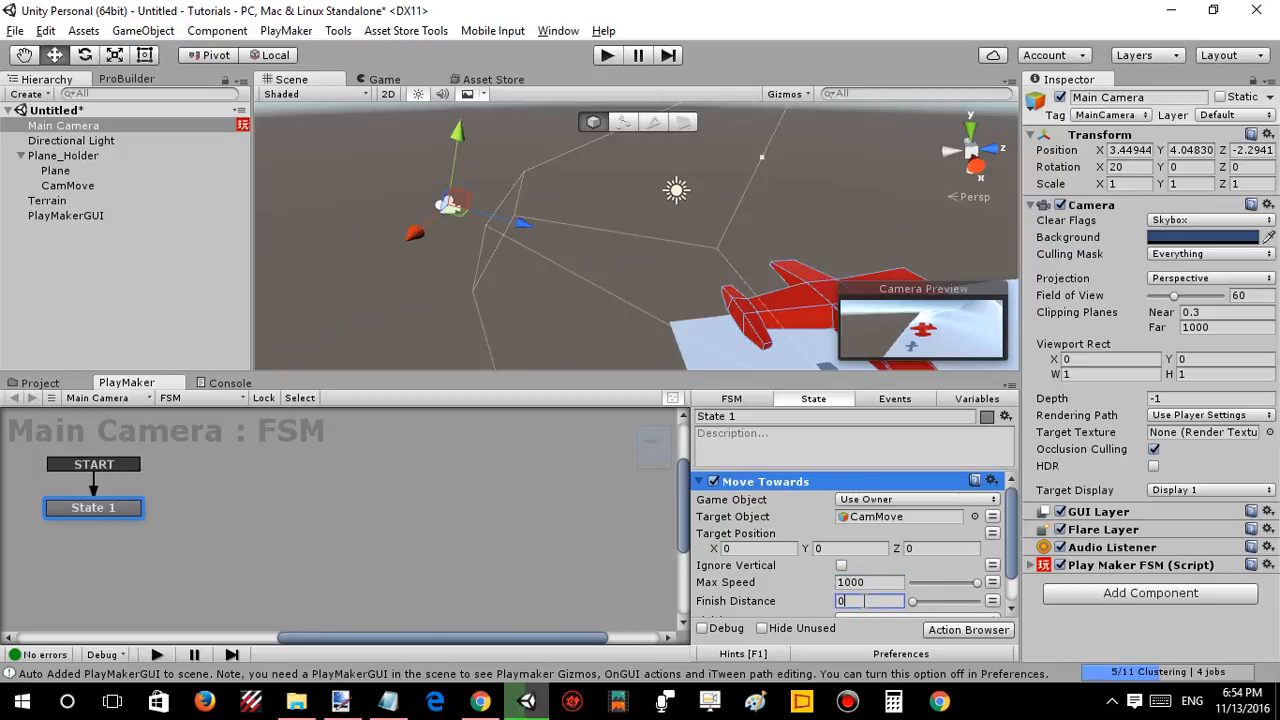
Collapse the camera's Move Towards action and add a PlayMaker FSM to Plane_Holder.
scroll(790, 535, up, 2)
click(700, 480)
click(610, 470)
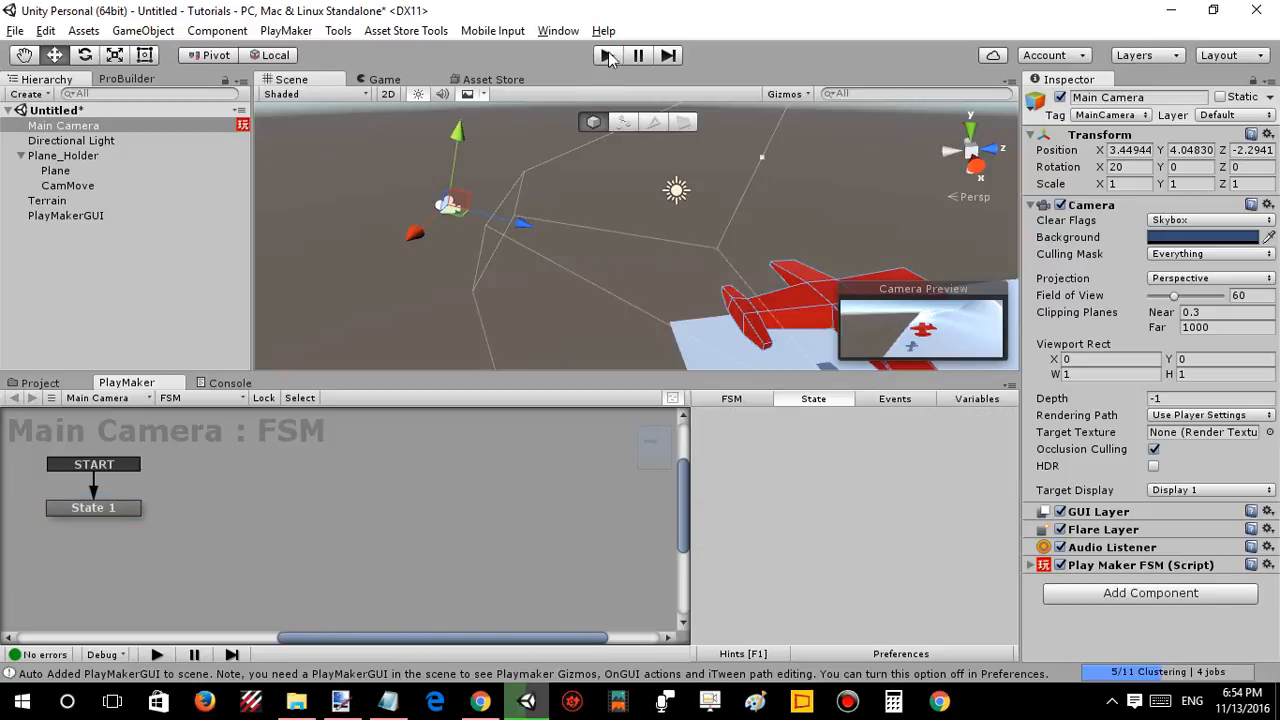
click(100, 158)
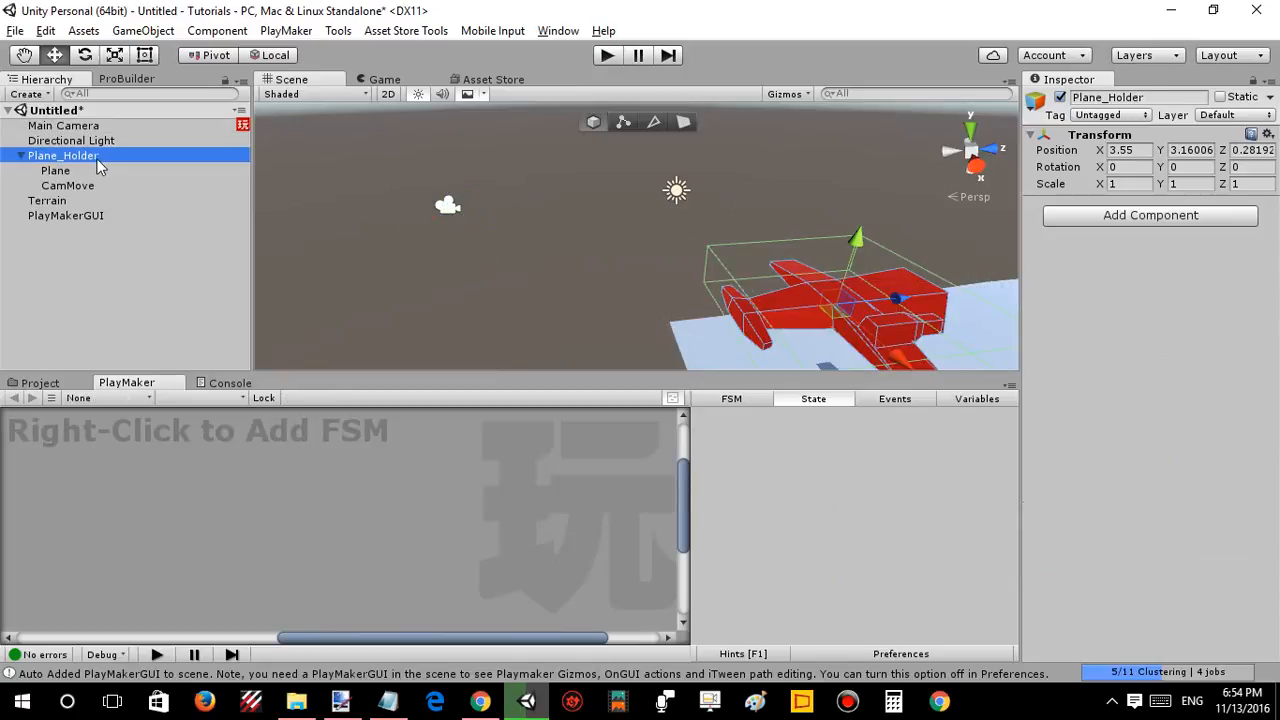
click(21, 156)
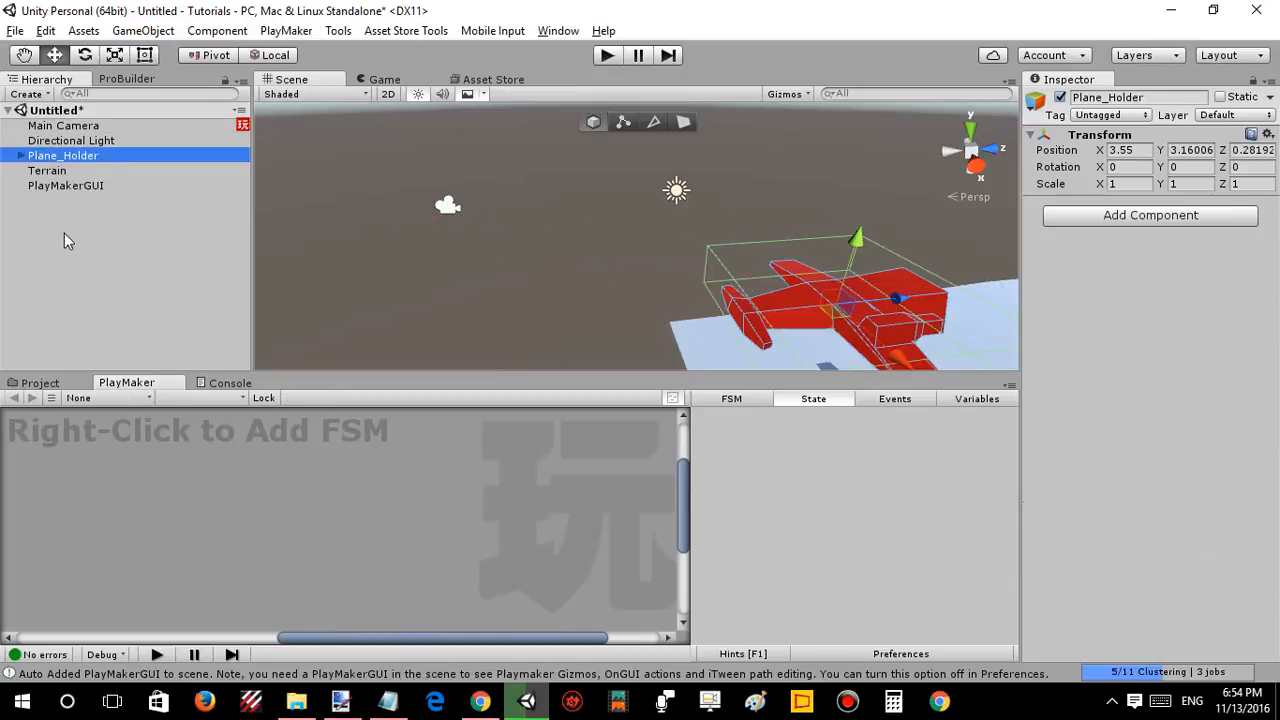
right_click(196, 510)
click(230, 524)
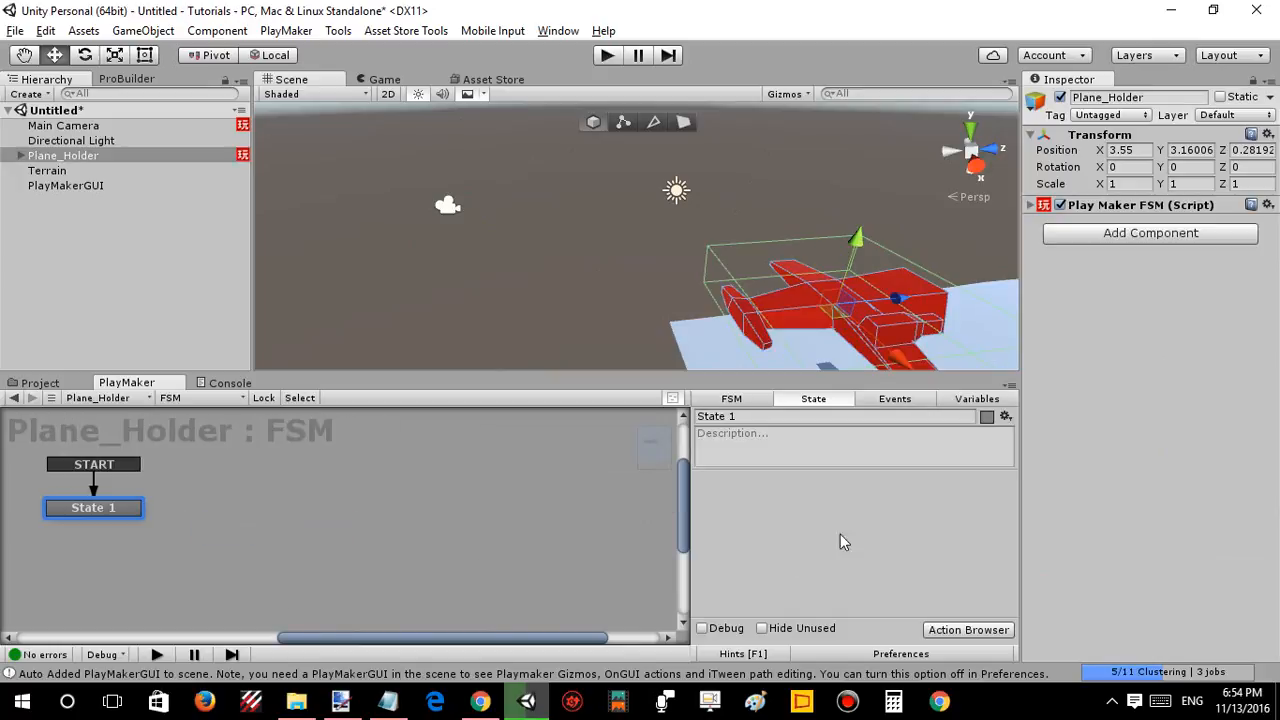
Find the Translate action by searching for "translate" and add it to State 1 of Plane_Holder's FSM.
text(tran)
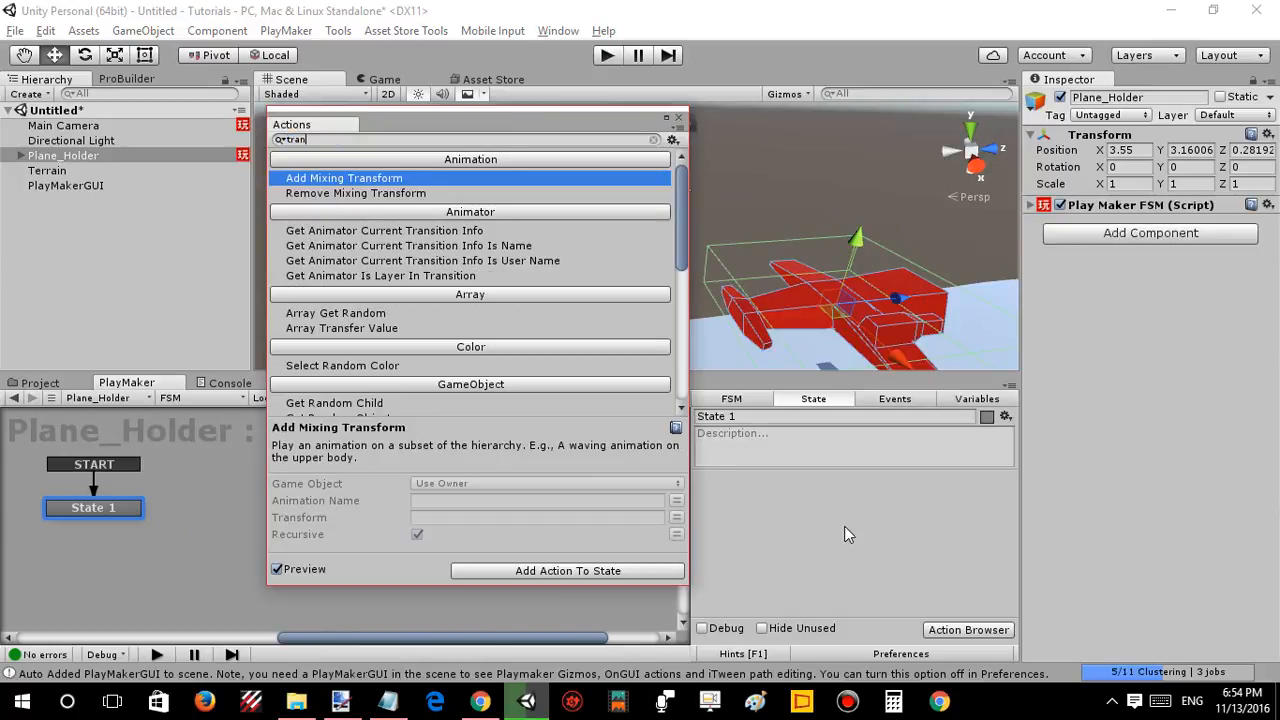
text(slate)
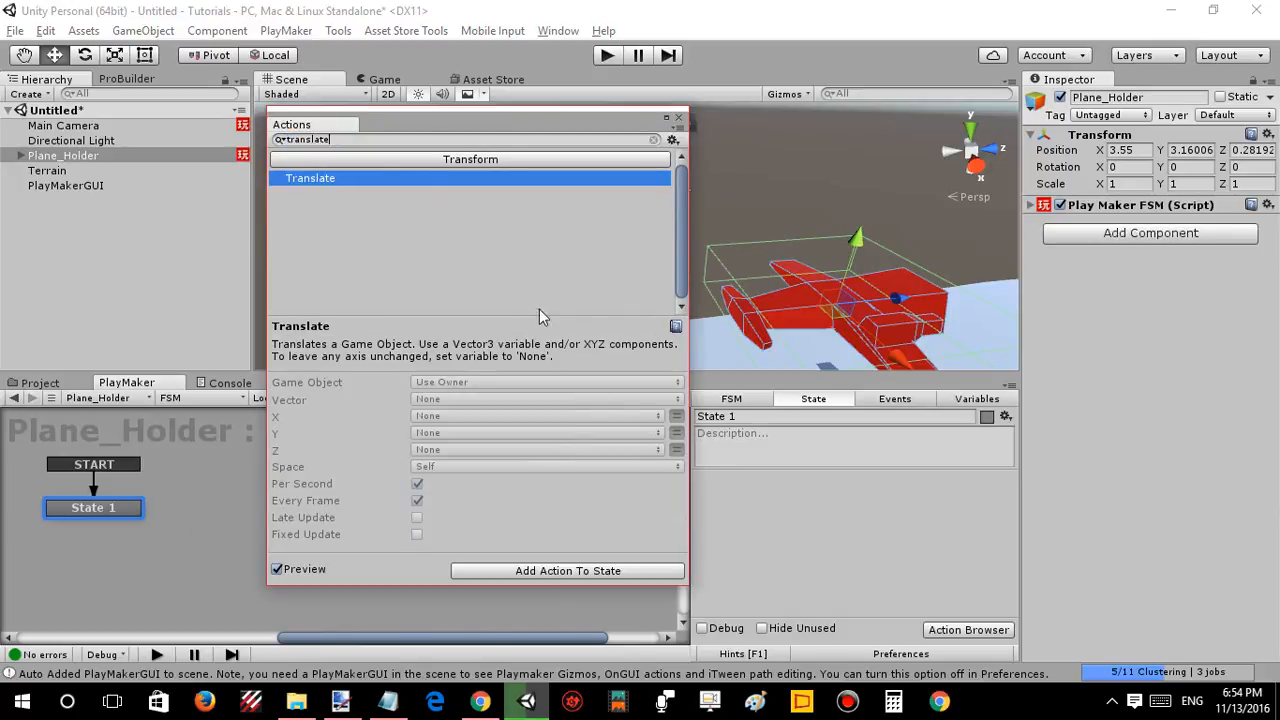
double_click(443, 186)
click(801, 525)
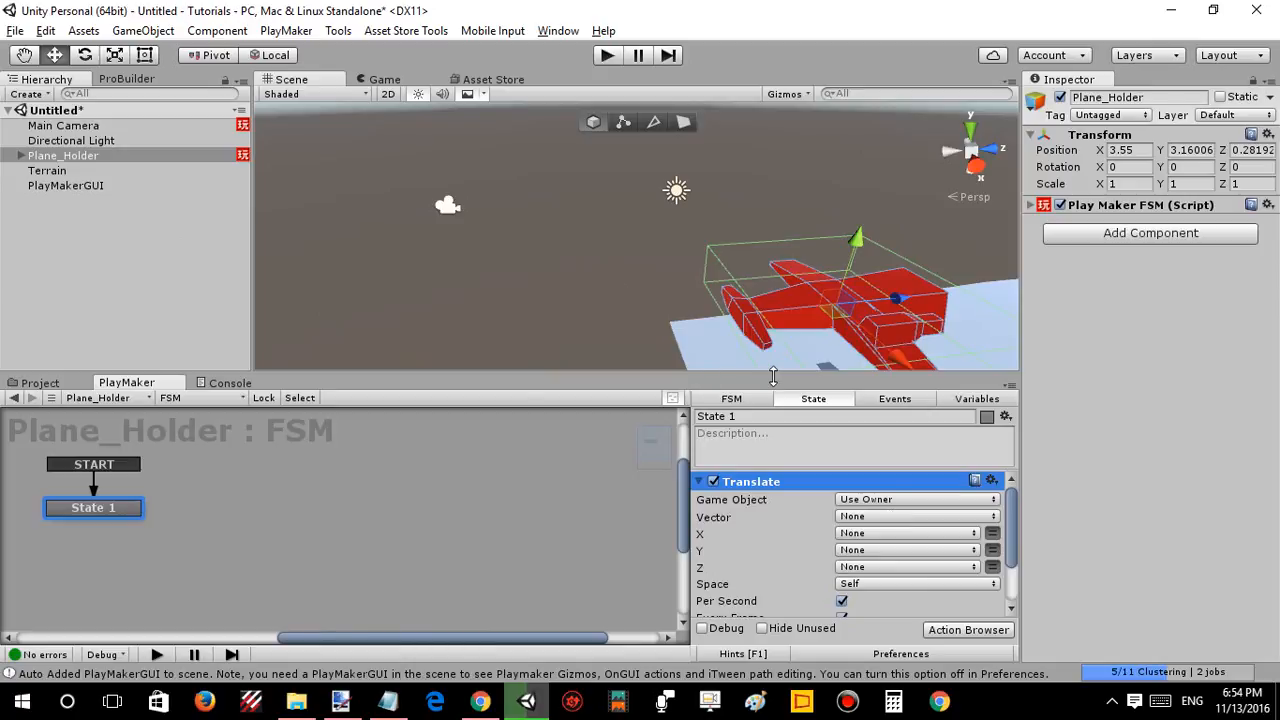
Set the Translate action's Z value to 10 and collapse the action.
alt+drag(764, 280, 866, 222)
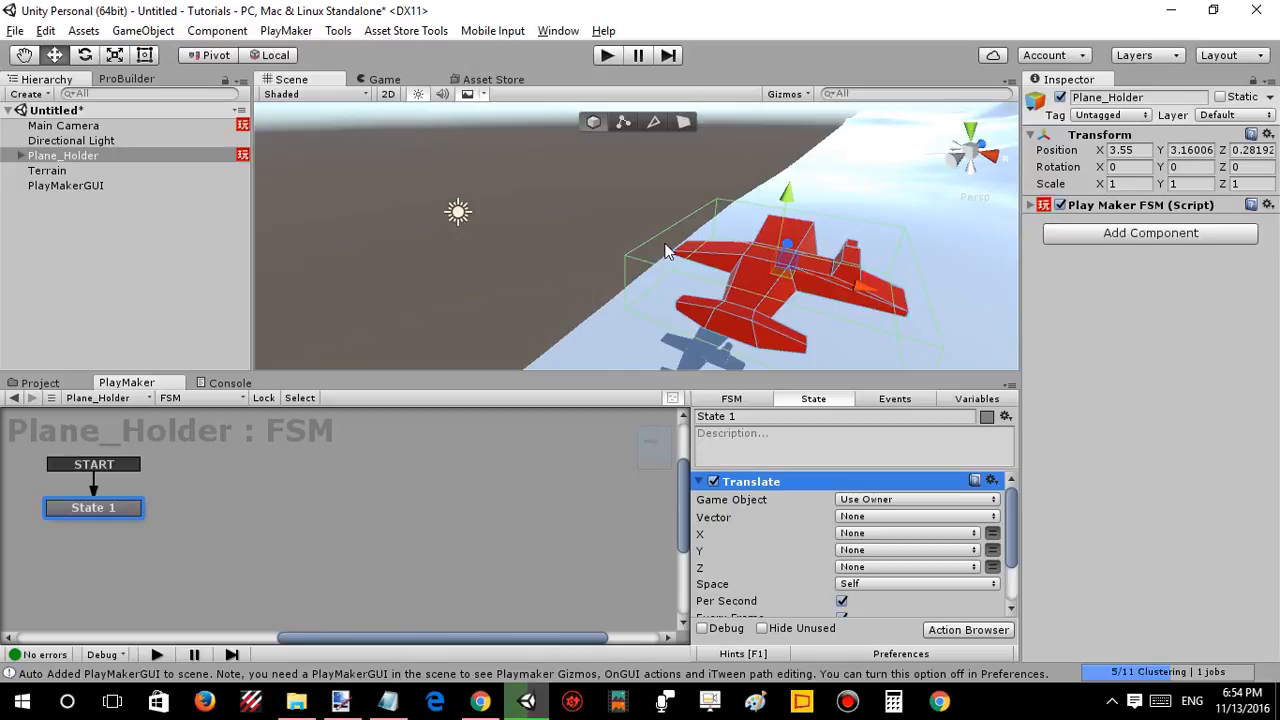
alt+drag(668, 250, 777, 208)
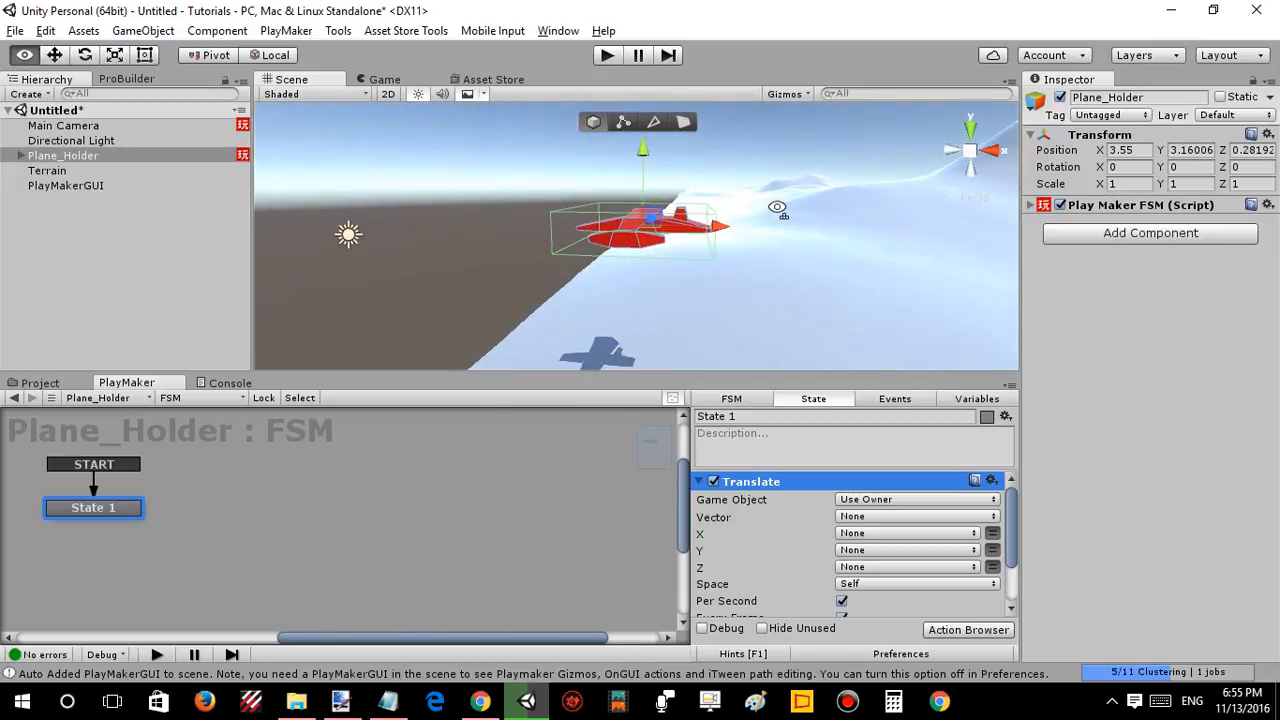
key(w)
right_drag(777, 208, 827, 216)
key(w)
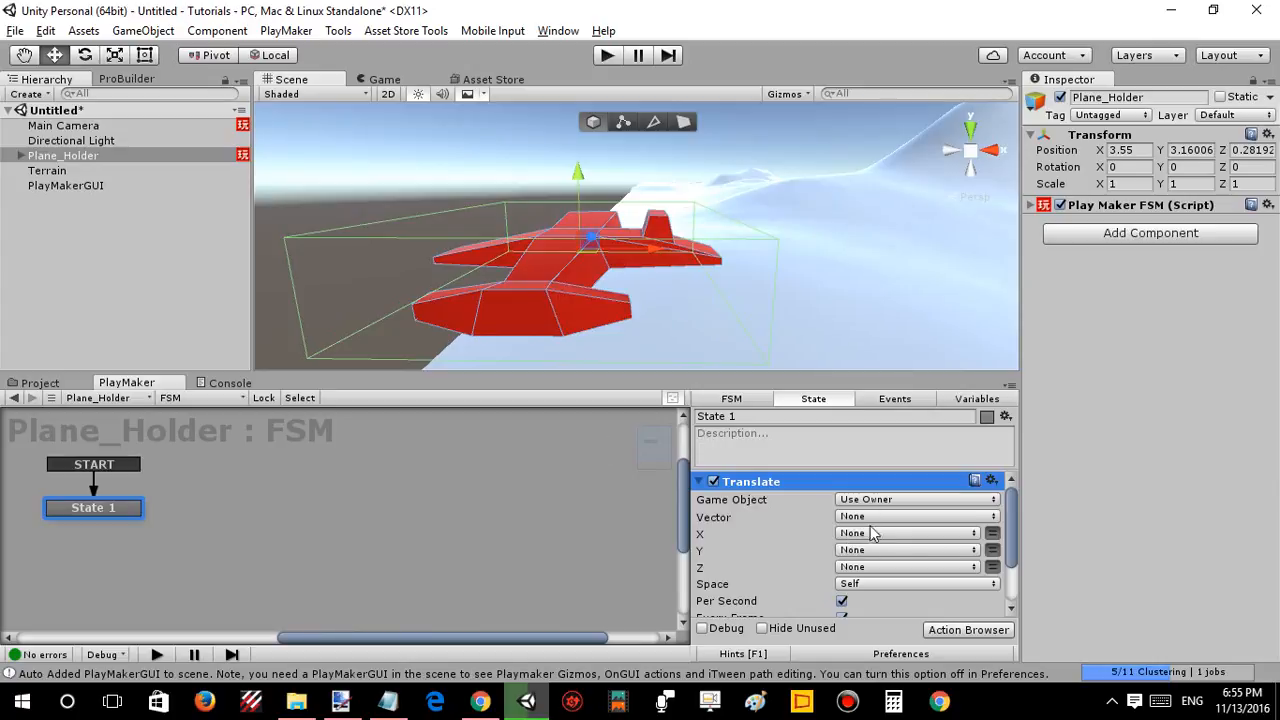
click(992, 567)
click(957, 568)
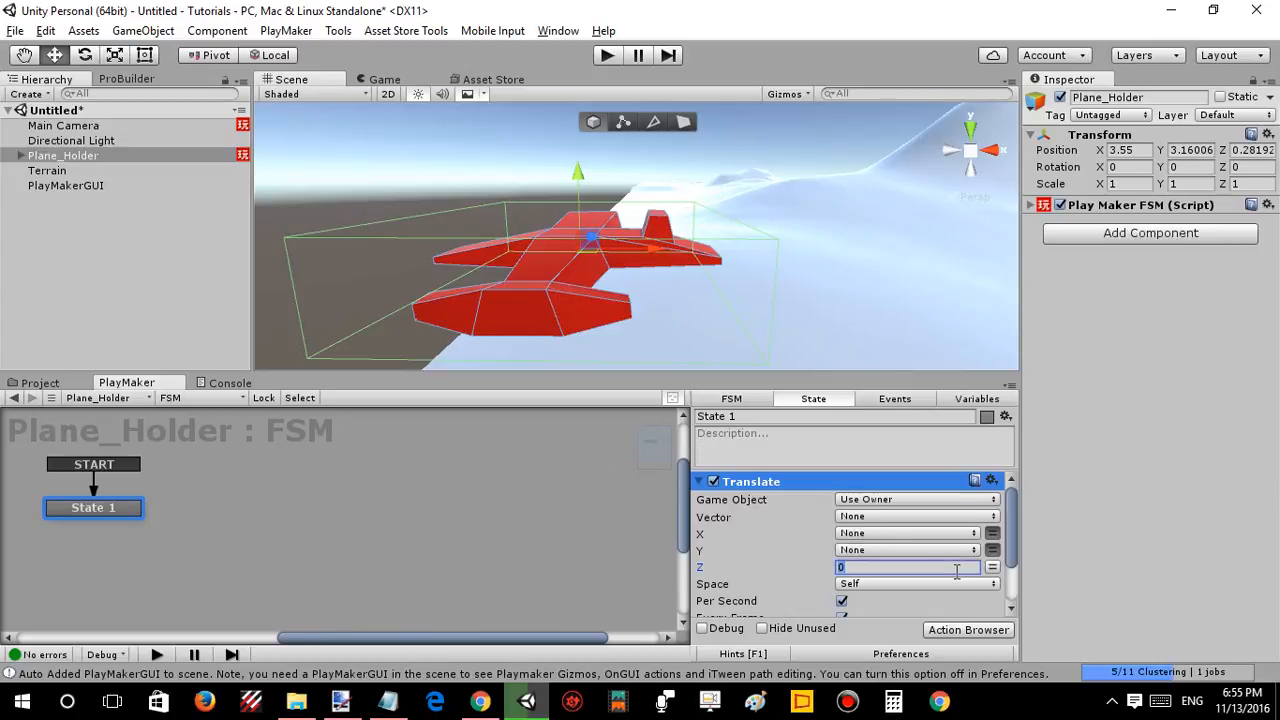
text(10)
scroll(950, 575, down, 3)
scroll(935, 575, up, 3)
click(699, 482)
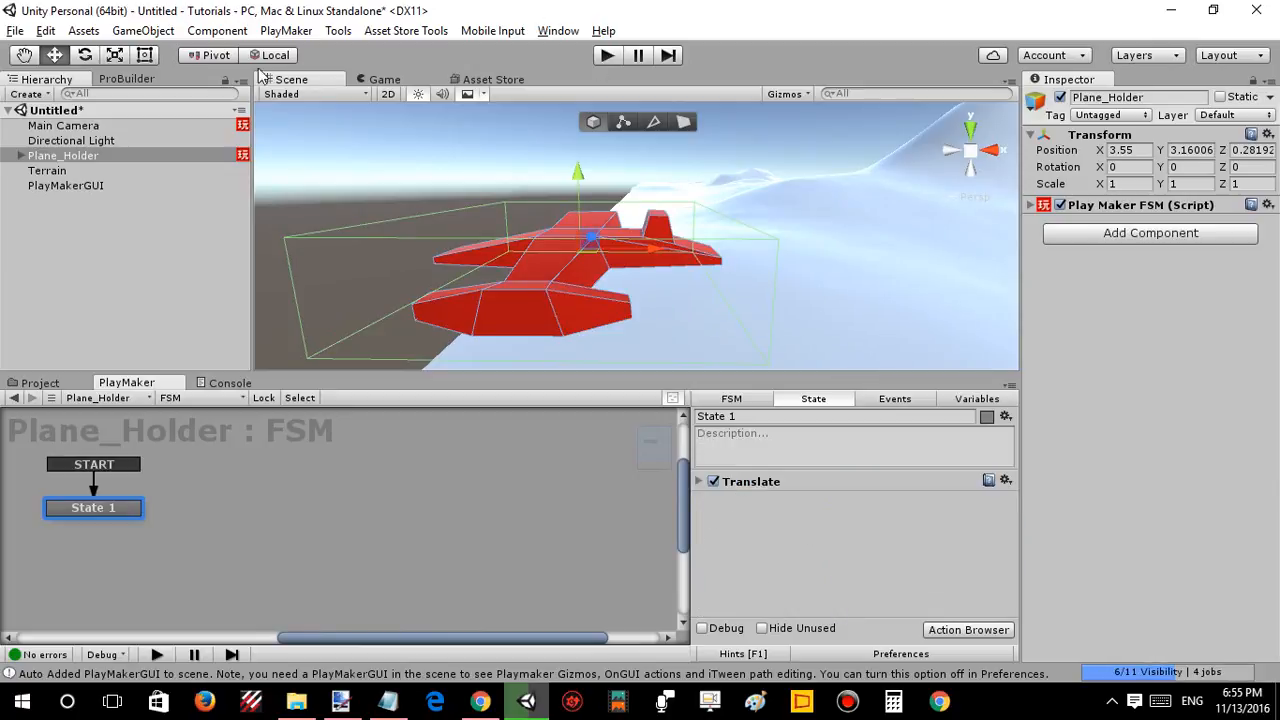
Test-run the scene in the Game view to check the plane's movement and the following camera, and stop it.
click(366, 79)
click(606, 56)
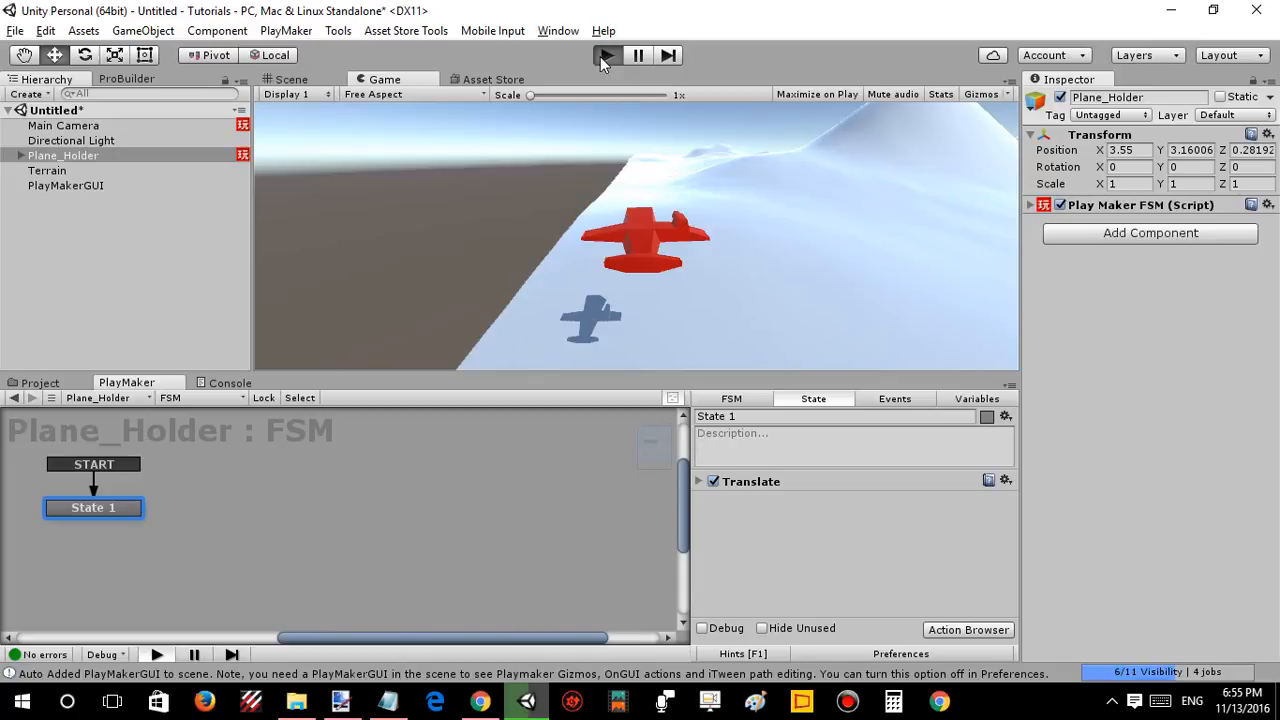
click(605, 56)
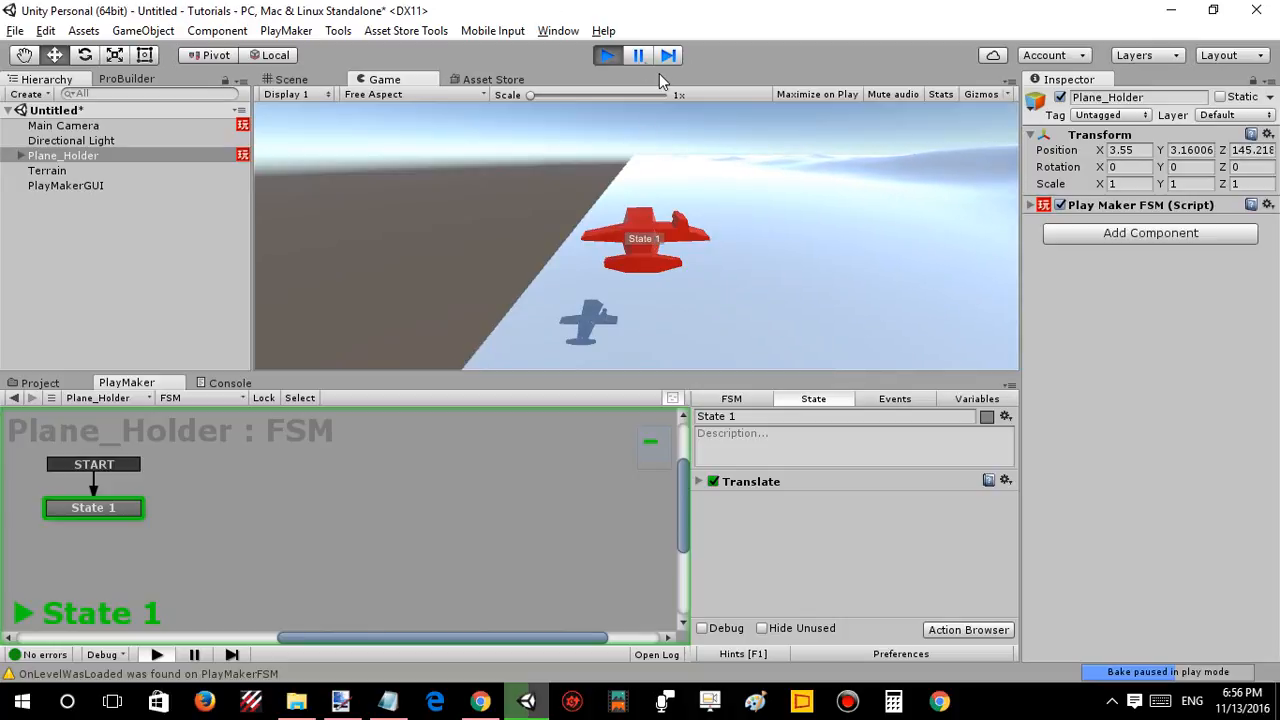
click(606, 57)
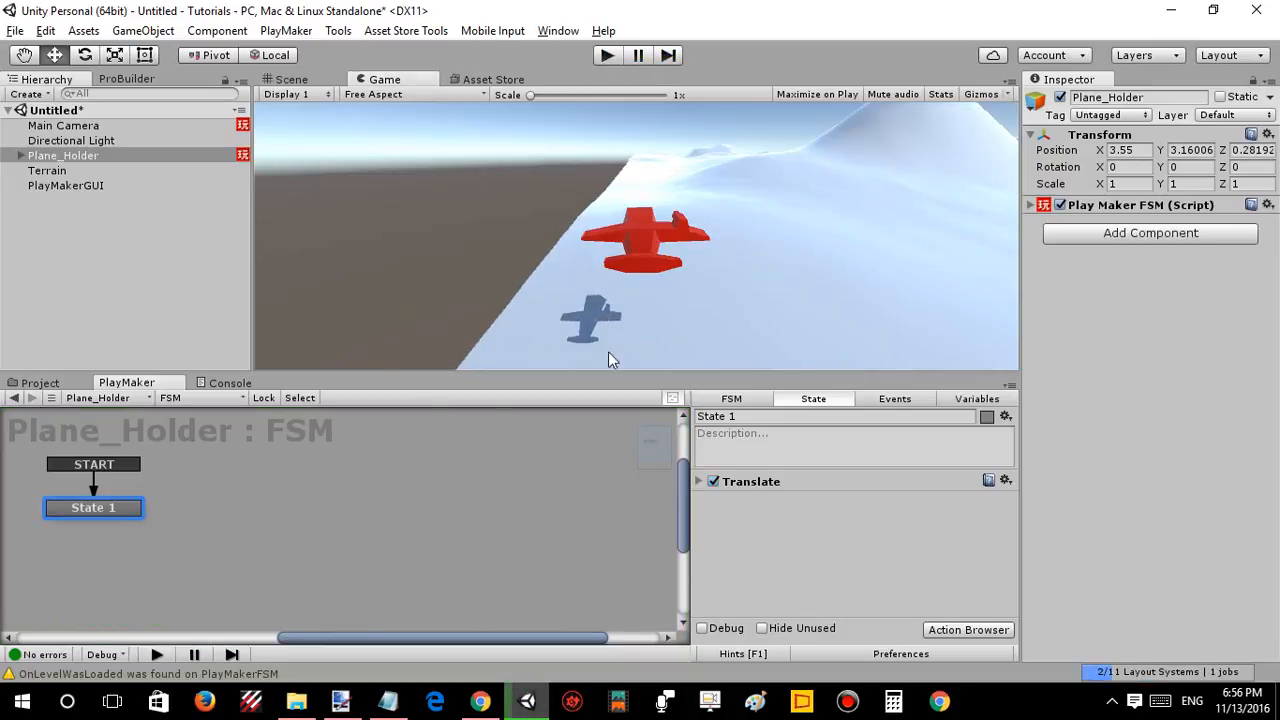
Find the Get Axis action by searching for "get axis" and add it to State 1 of Plane_Holder's FSM.
click(21, 157)
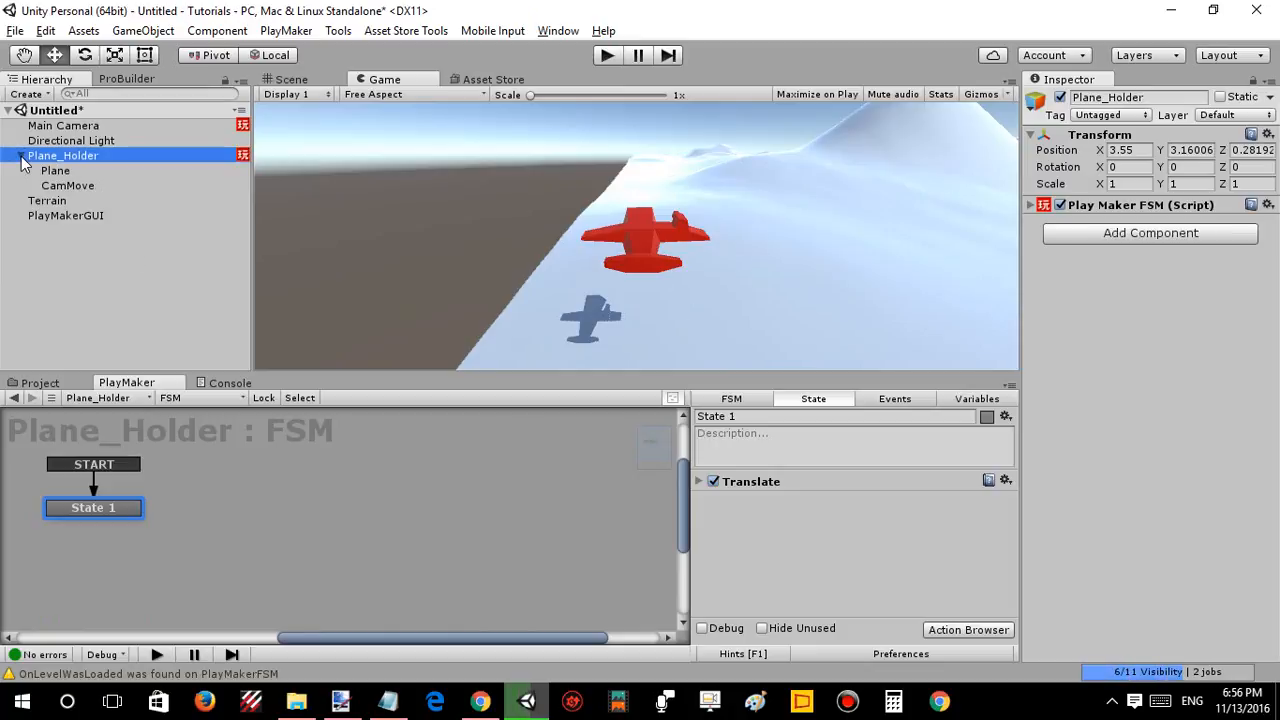
click(21, 157)
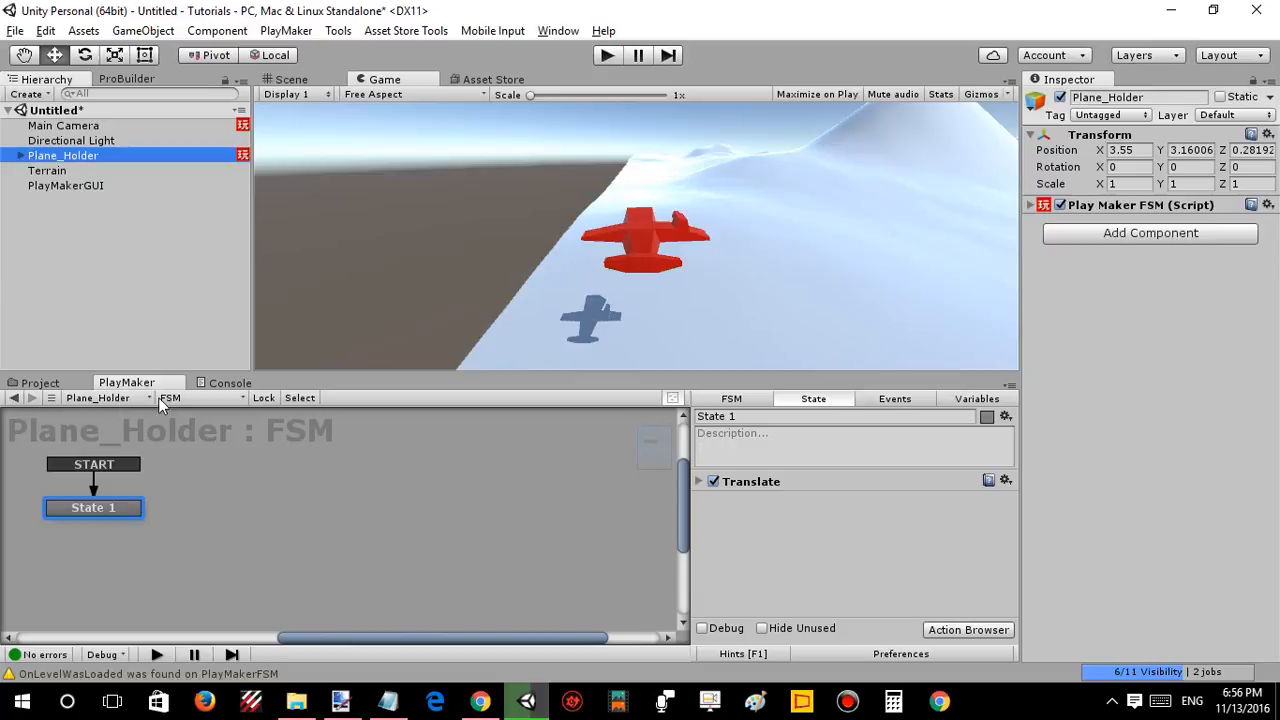
double_click(779, 516)
text(get axis)
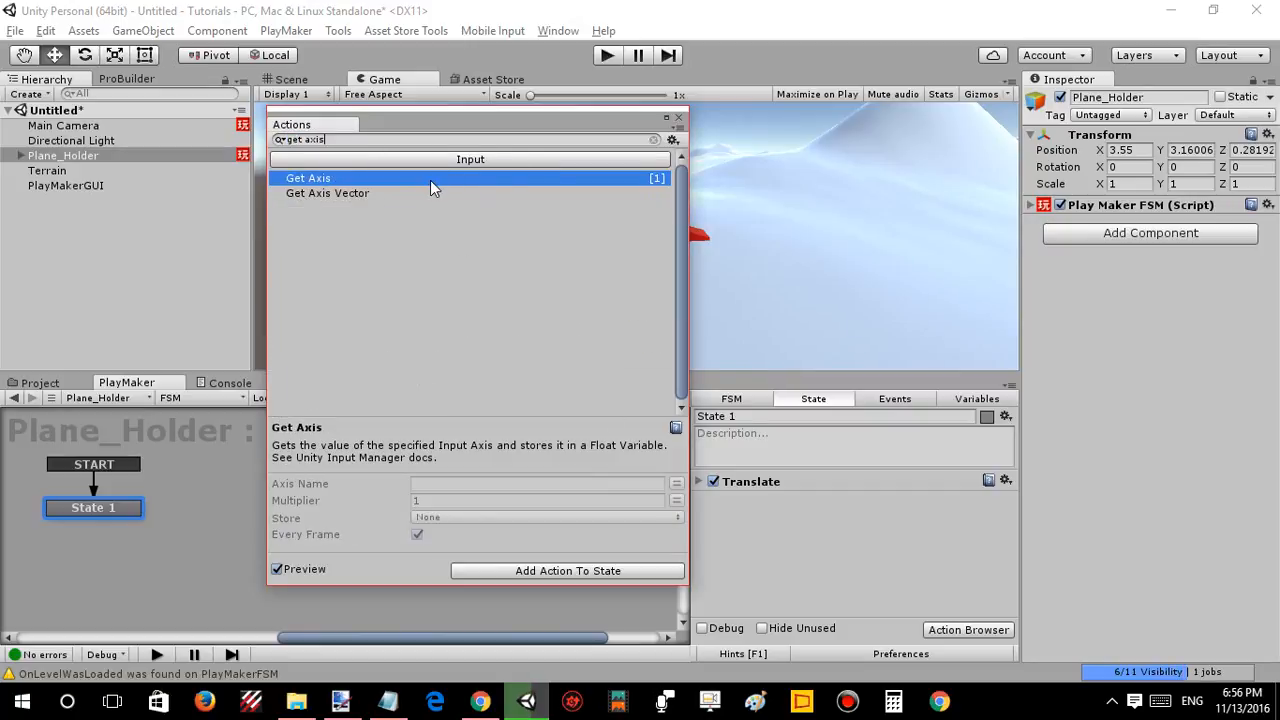
double_click(430, 180)
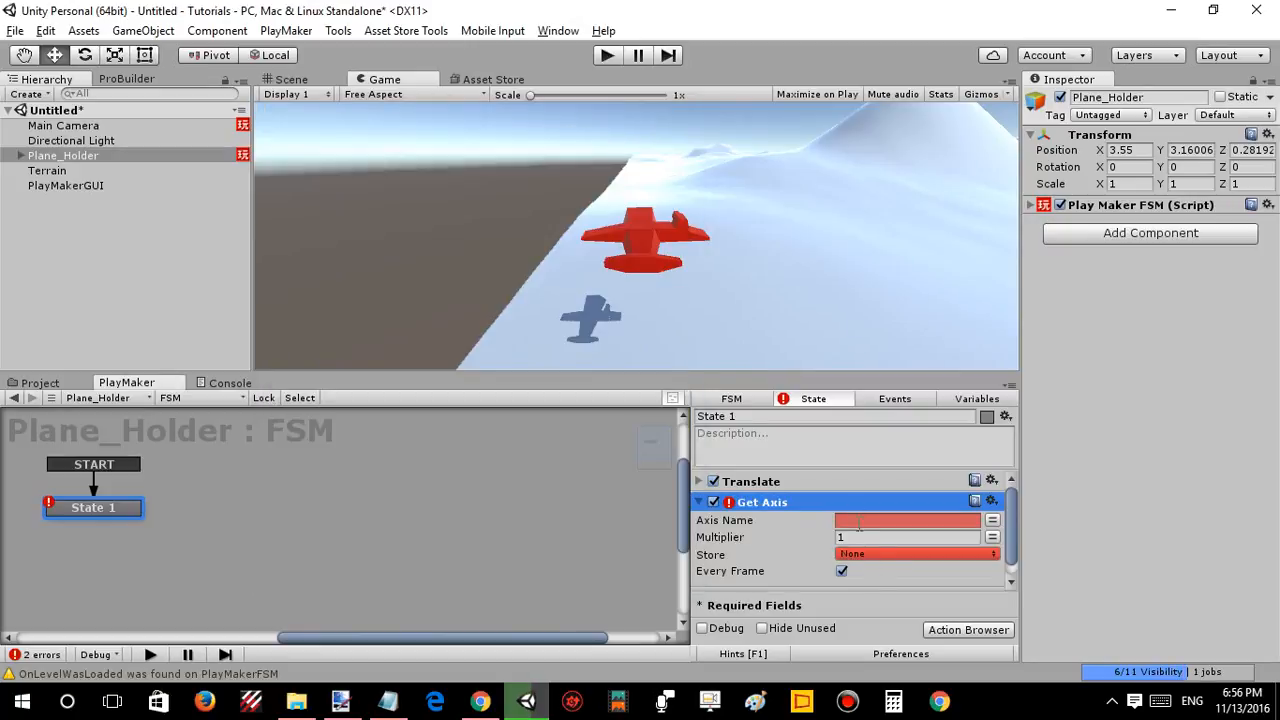
Set the Get Axis action's axis name to Horizontal and store its value in a new variable named AD.
text(Horiza)
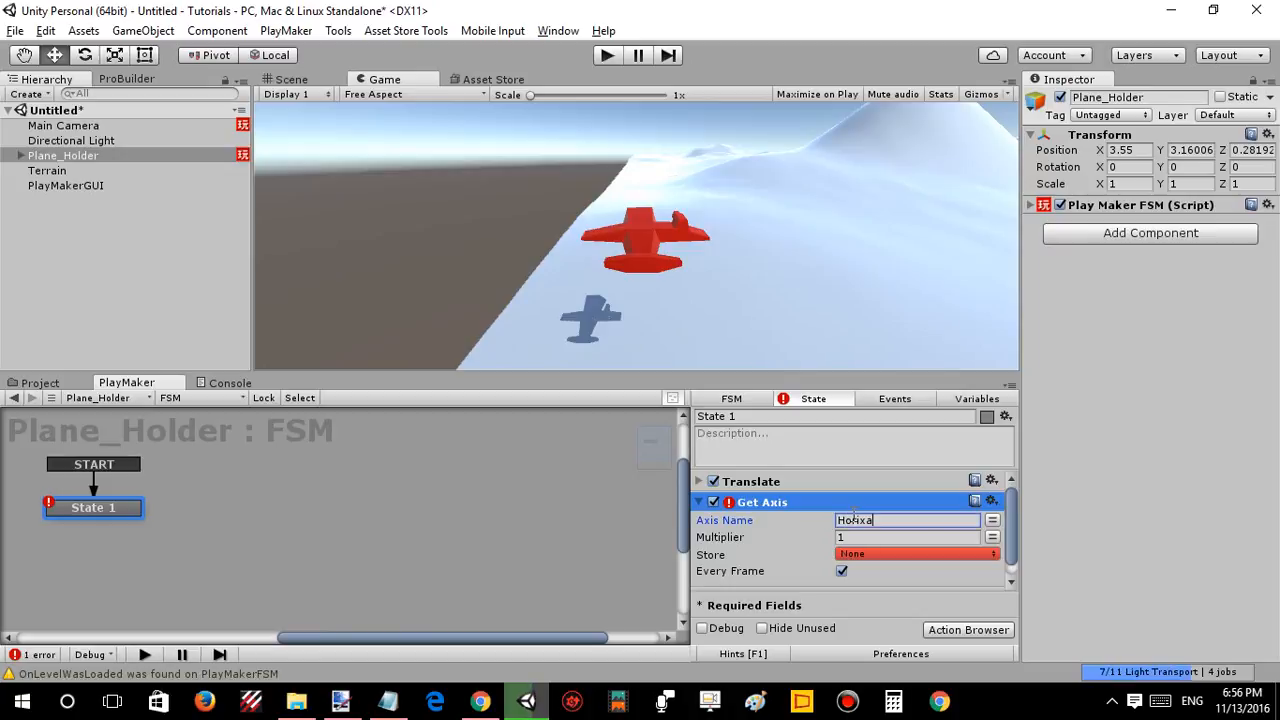
key(BackSpace)
key(BackSpace)
text(zontal)
click(848, 552)
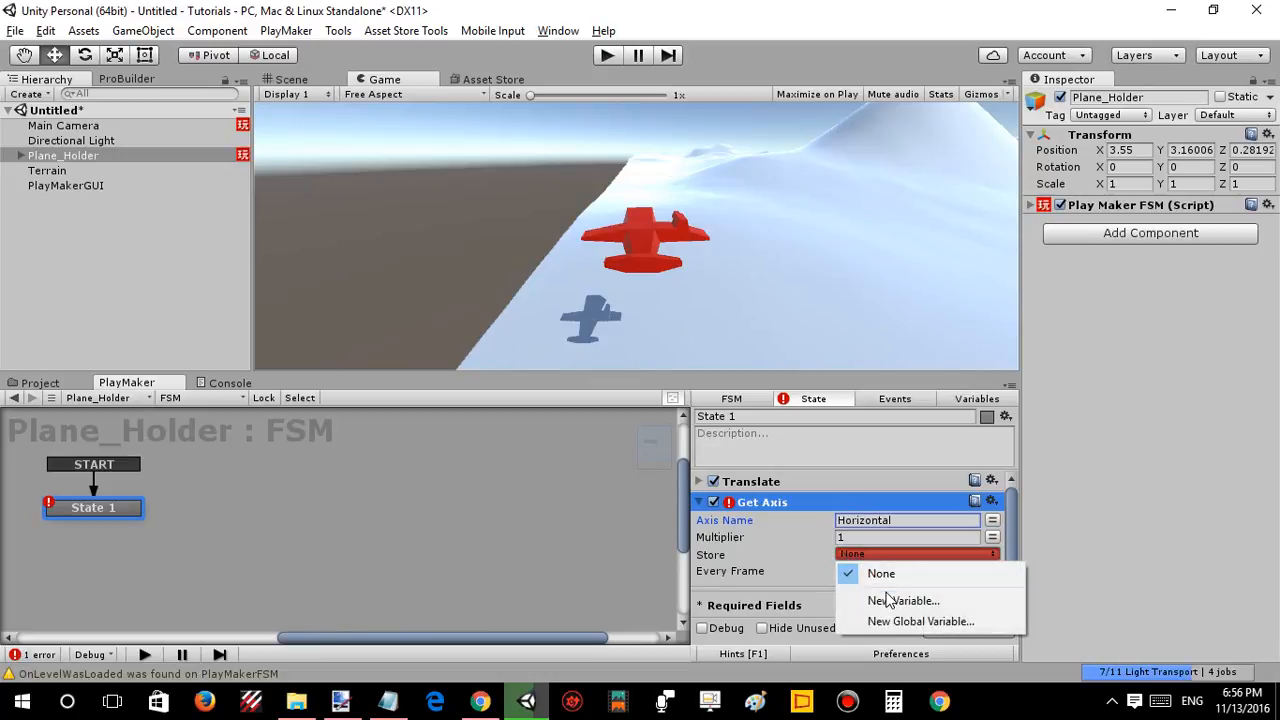
click(886, 595)
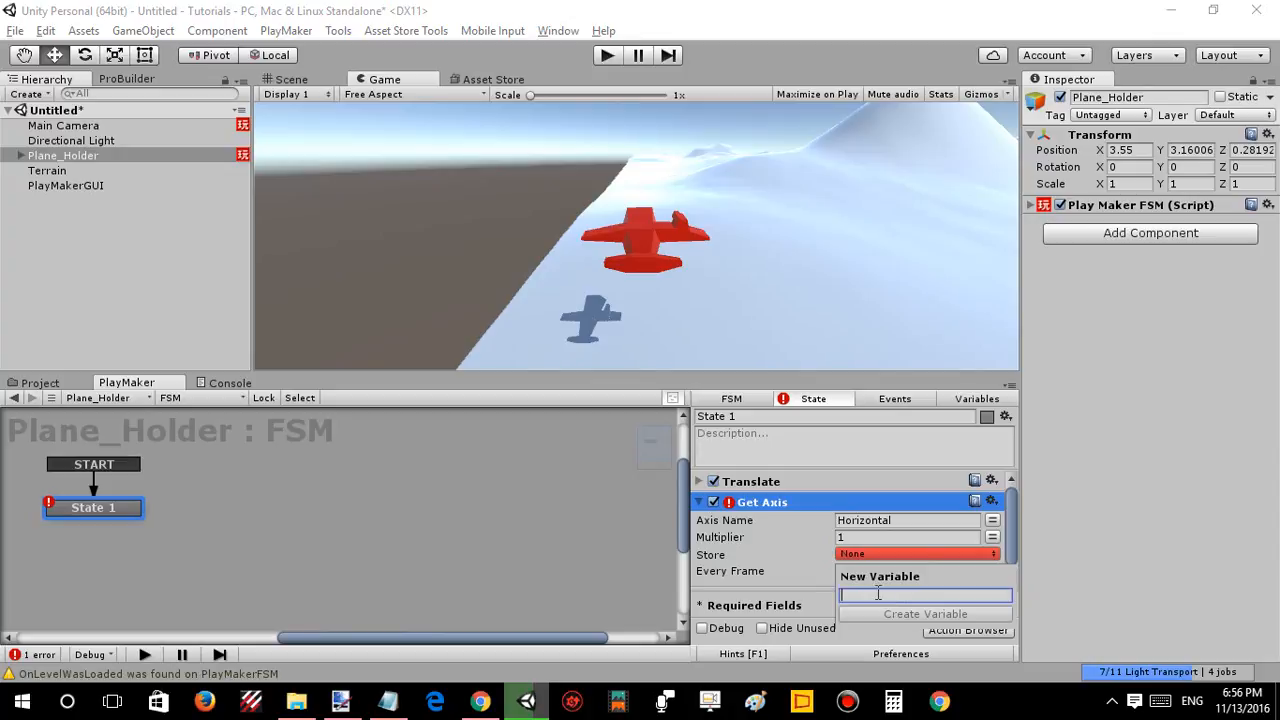
text(AD)
click(865, 609)
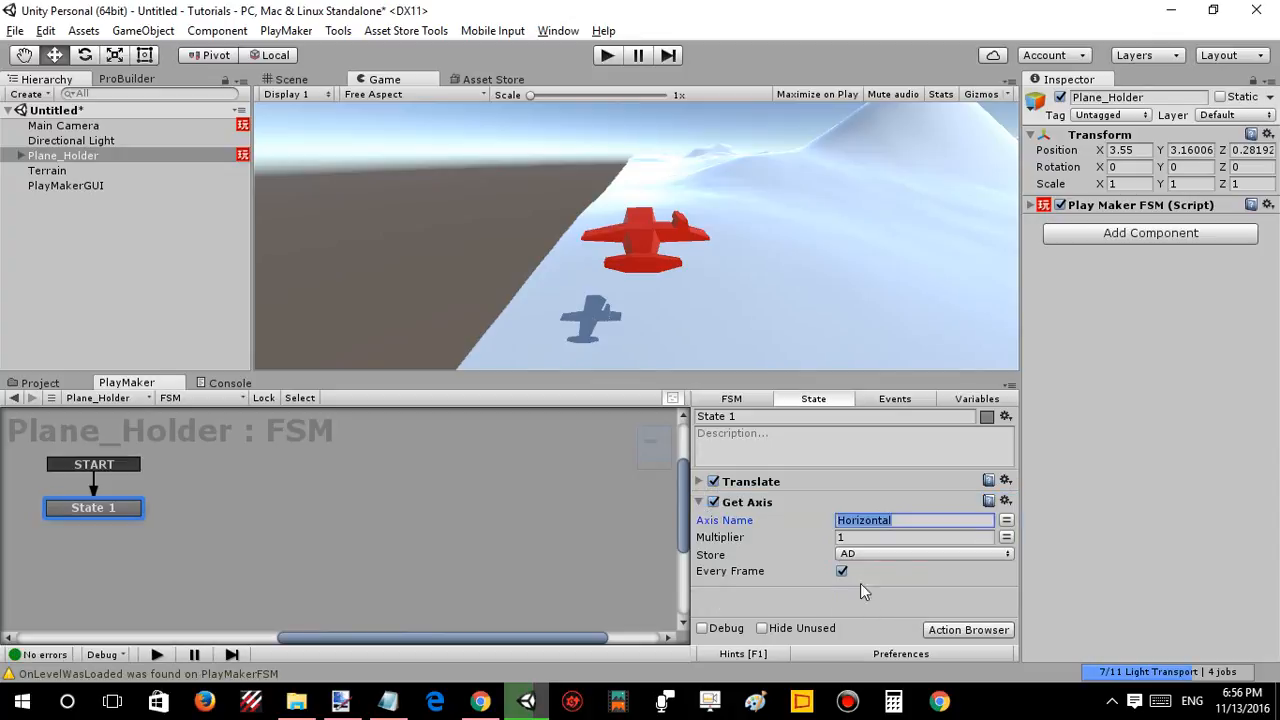
click(870, 536)
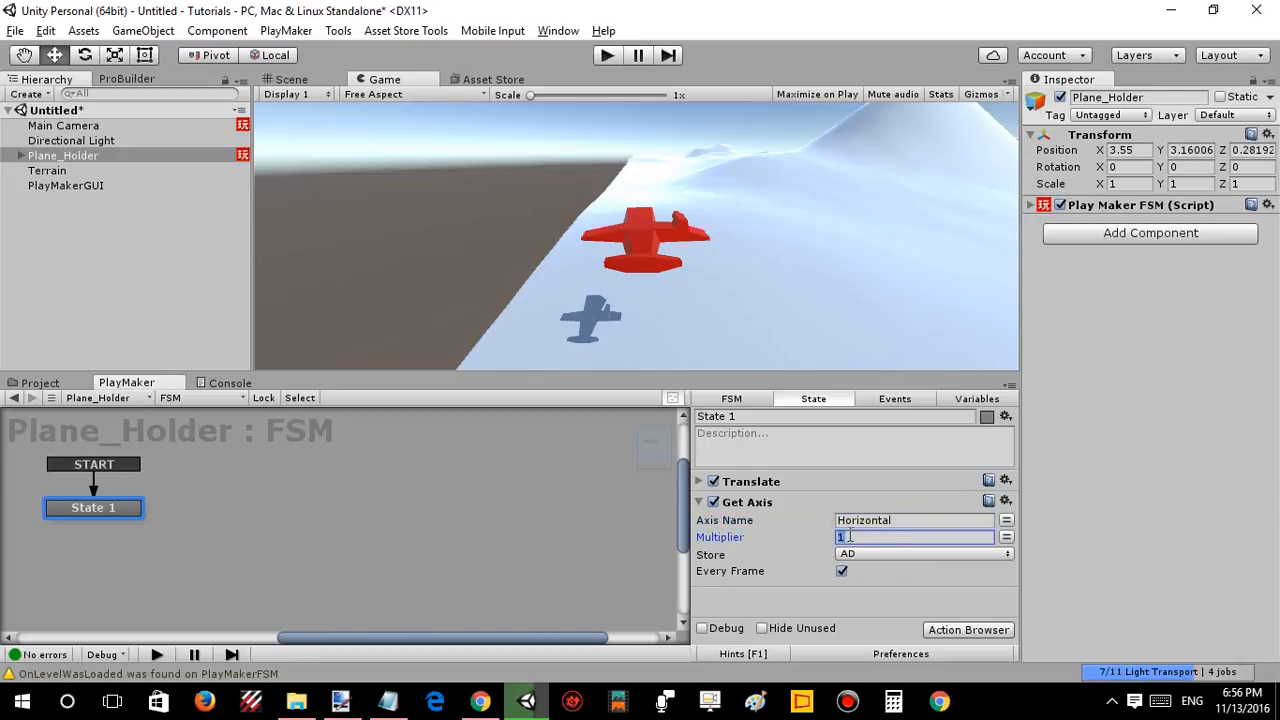
Duplicate the Get Axis action in State 1 and set the copy's axis name to Vertical.
click(809, 511)
key(ctrl+c)
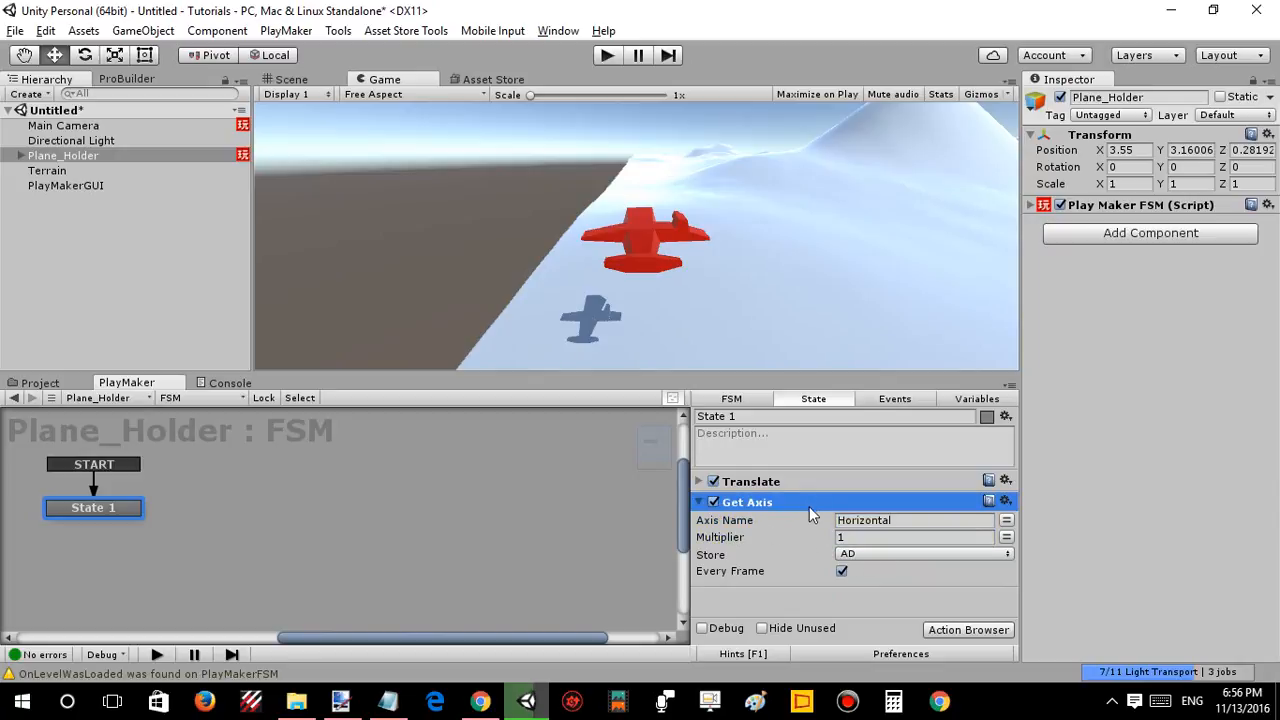
key(ctrl+v)
scroll(810, 520, down, 3)
click(876, 534)
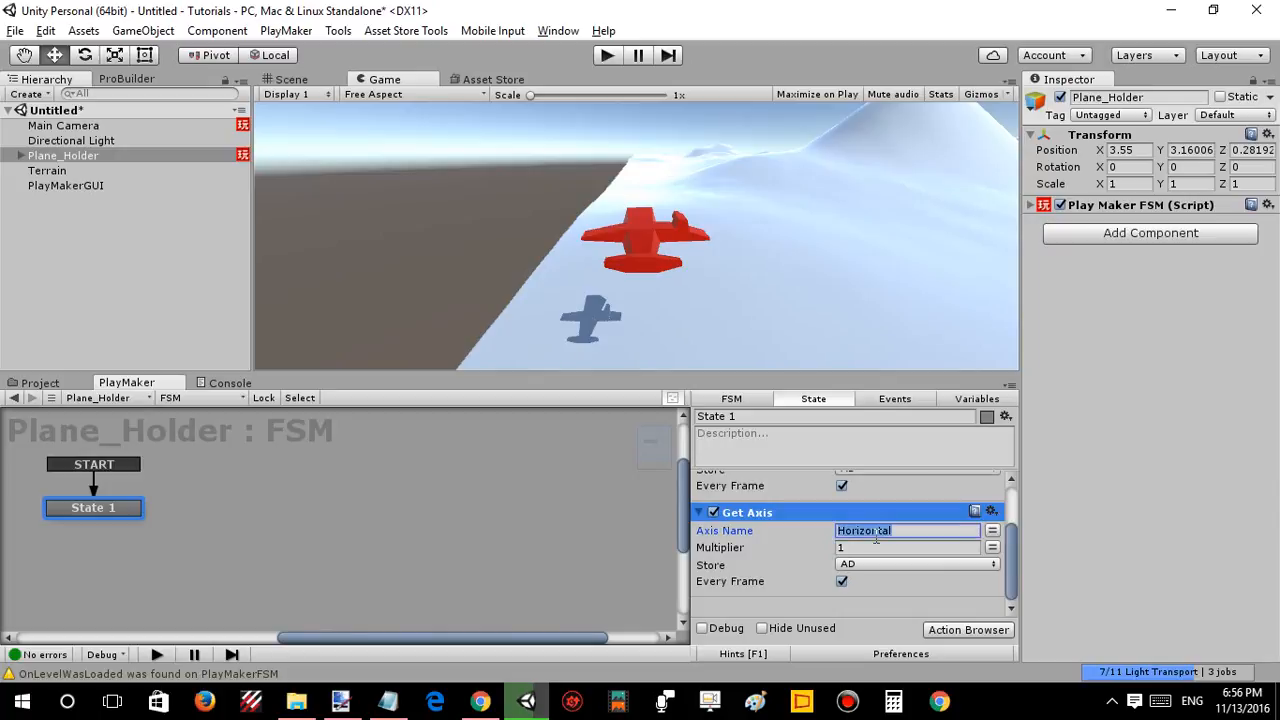
text(Vertical)
key(Tab)
Store the Vertical axis value in a new variable named WS and collapse the action.
click(854, 563)
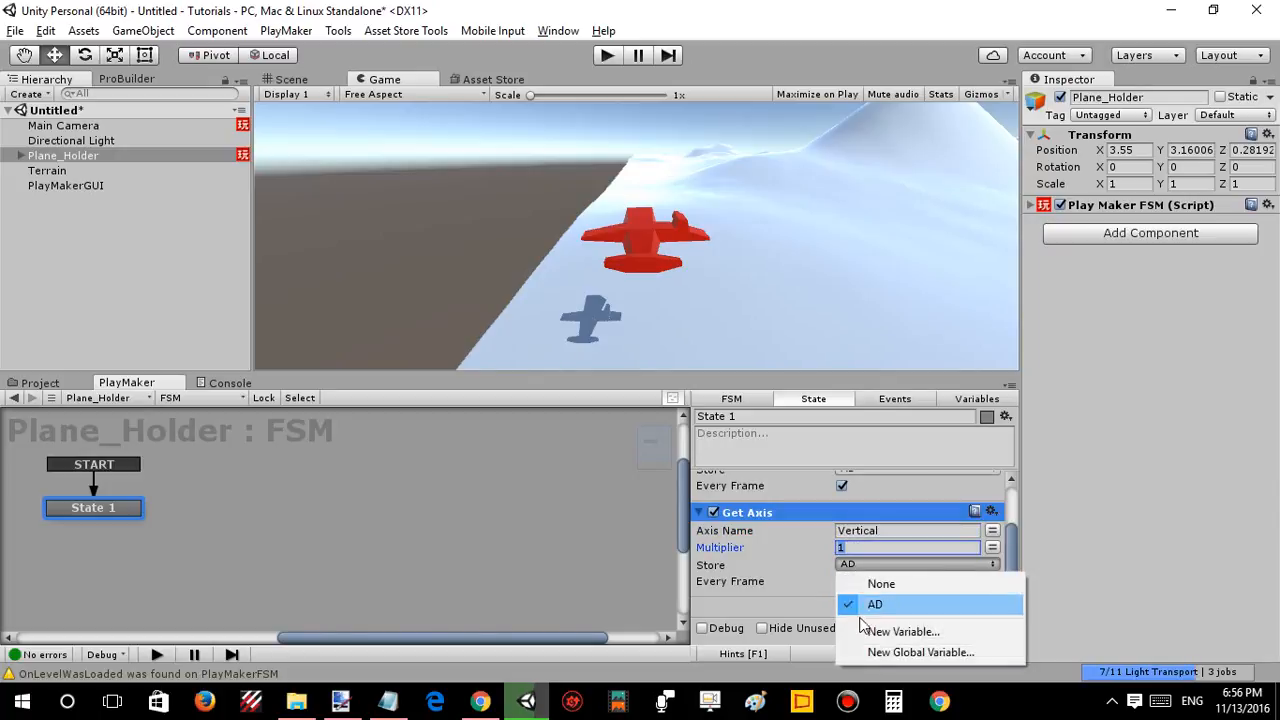
click(865, 632)
text(WS)
key(Return)
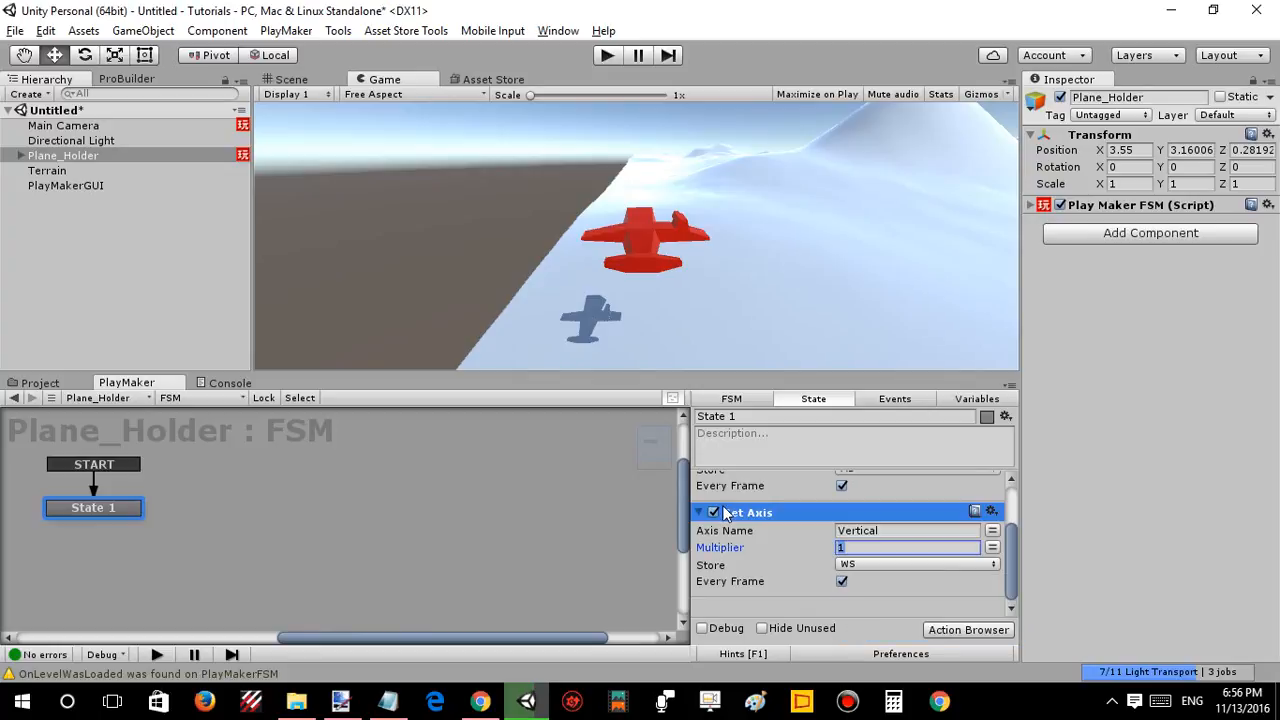
click(700, 512)
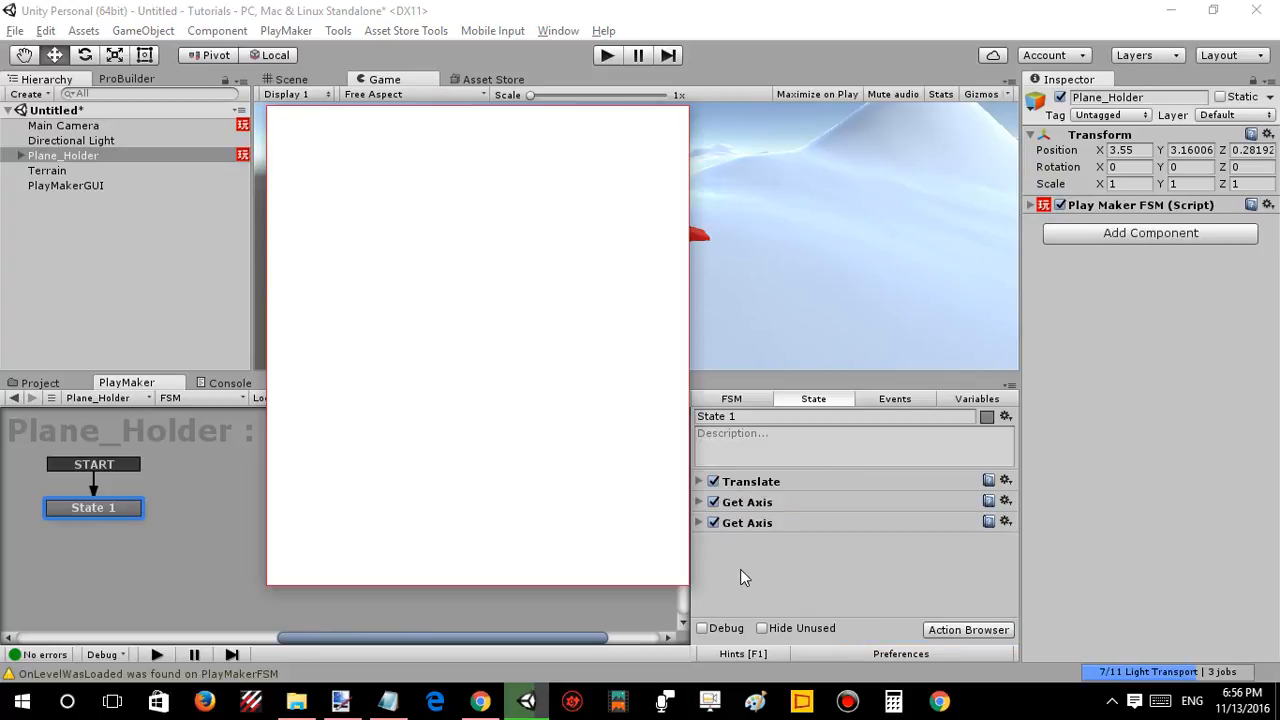
Search the actions for "rotate" and add the Transform category's Rotate action to State 1.
key(BackSpace)
text(rotate)
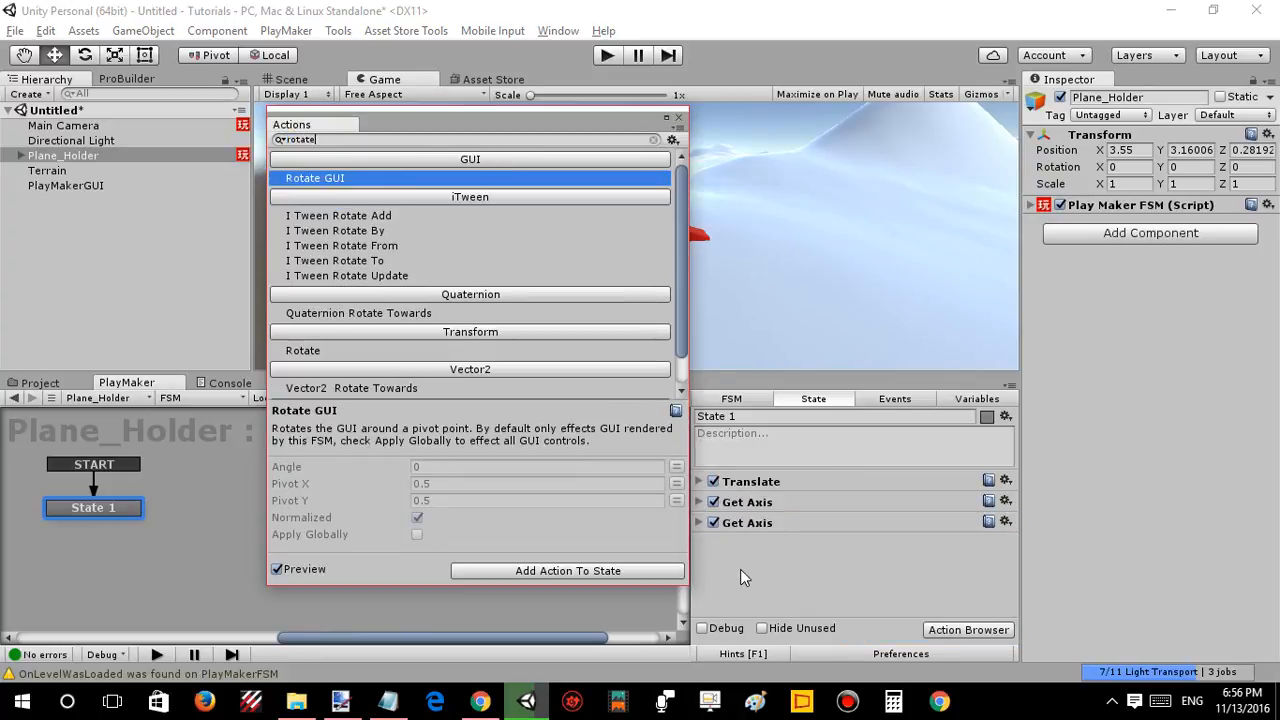
click(422, 350)
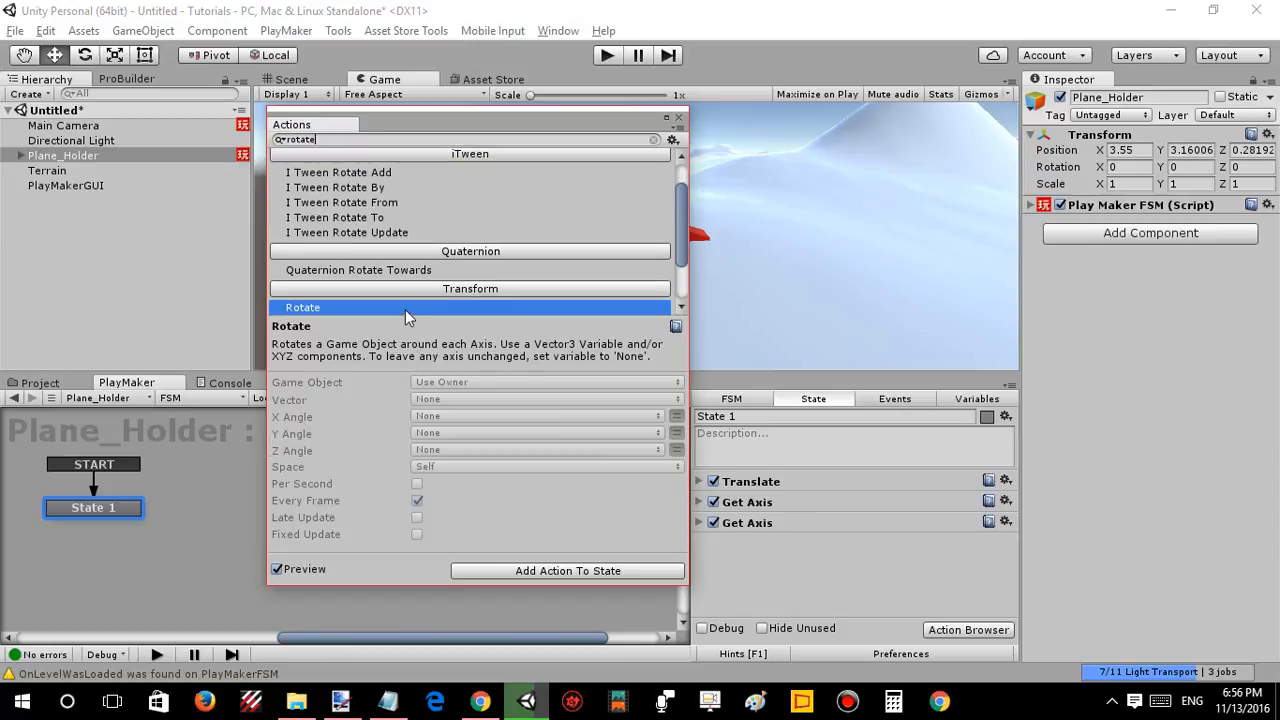
double_click(403, 308)
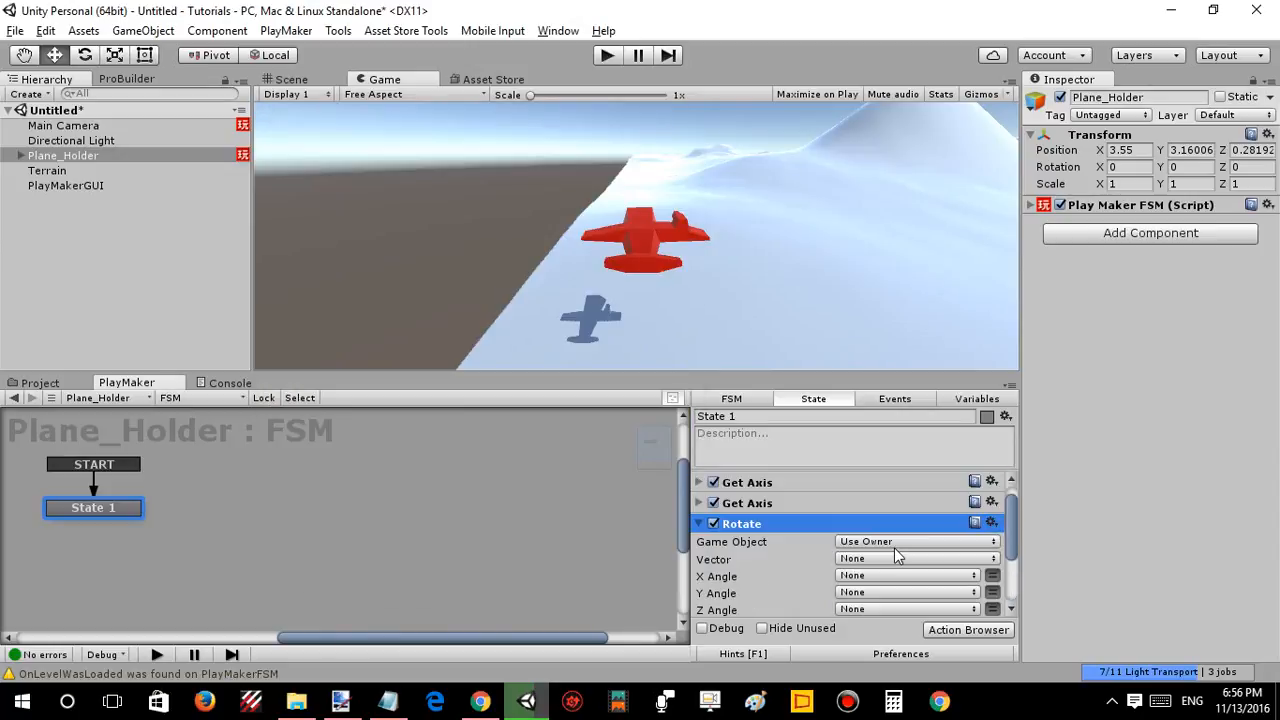
scroll(894, 548, down, 3)
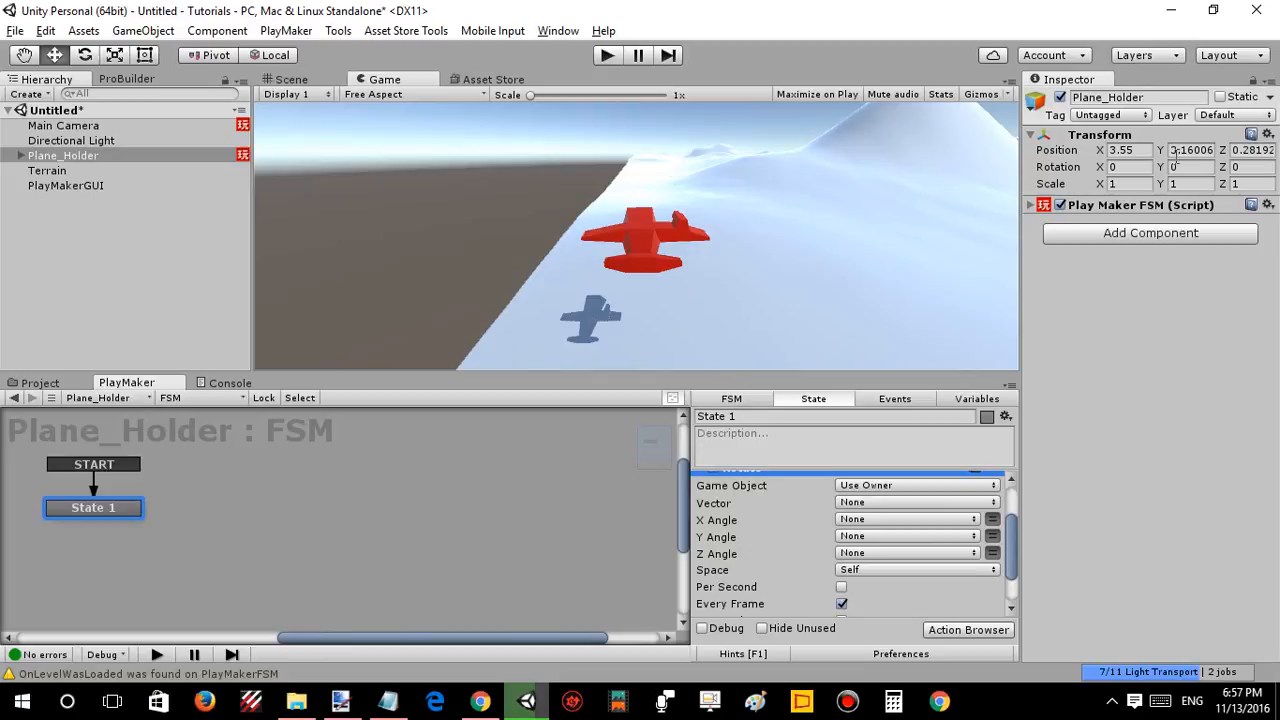
Try tilting Plane_Holder about its Z axis and reset its Z rotation to 0.
drag(1222, 167, 1236, 168)
drag(175, 167, 1254, 180)
click(1239, 166)
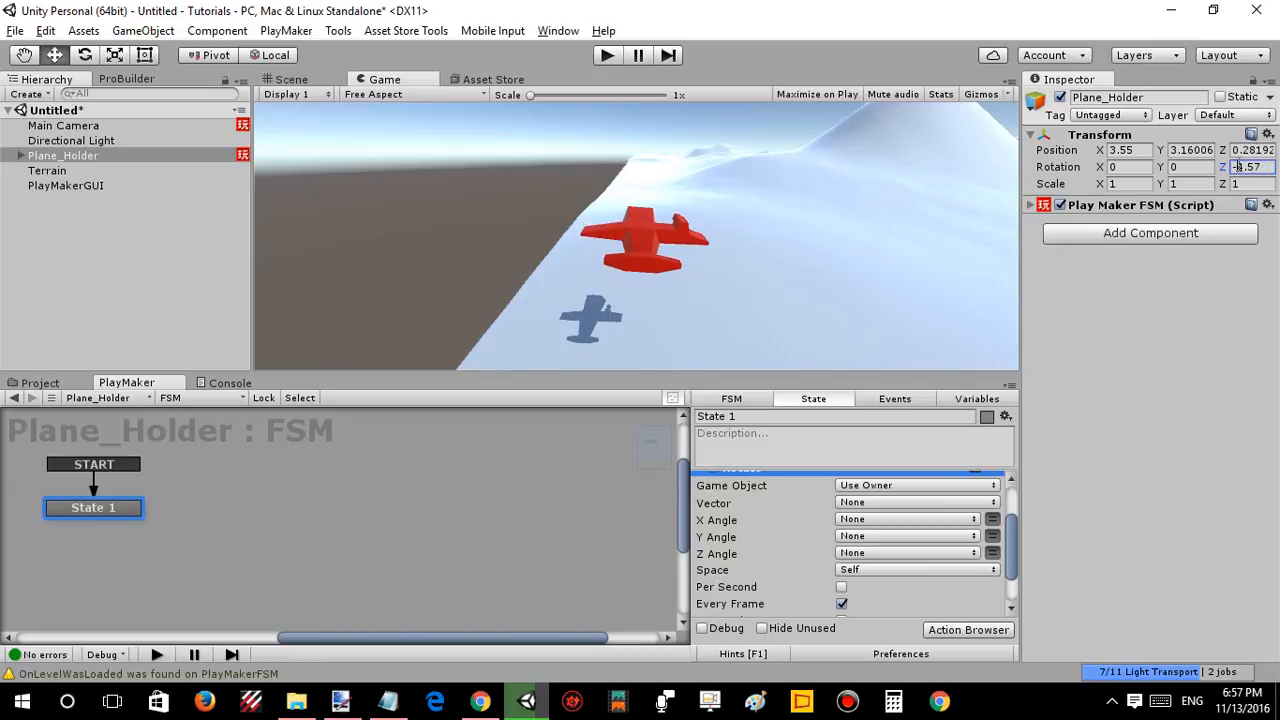
text(0)
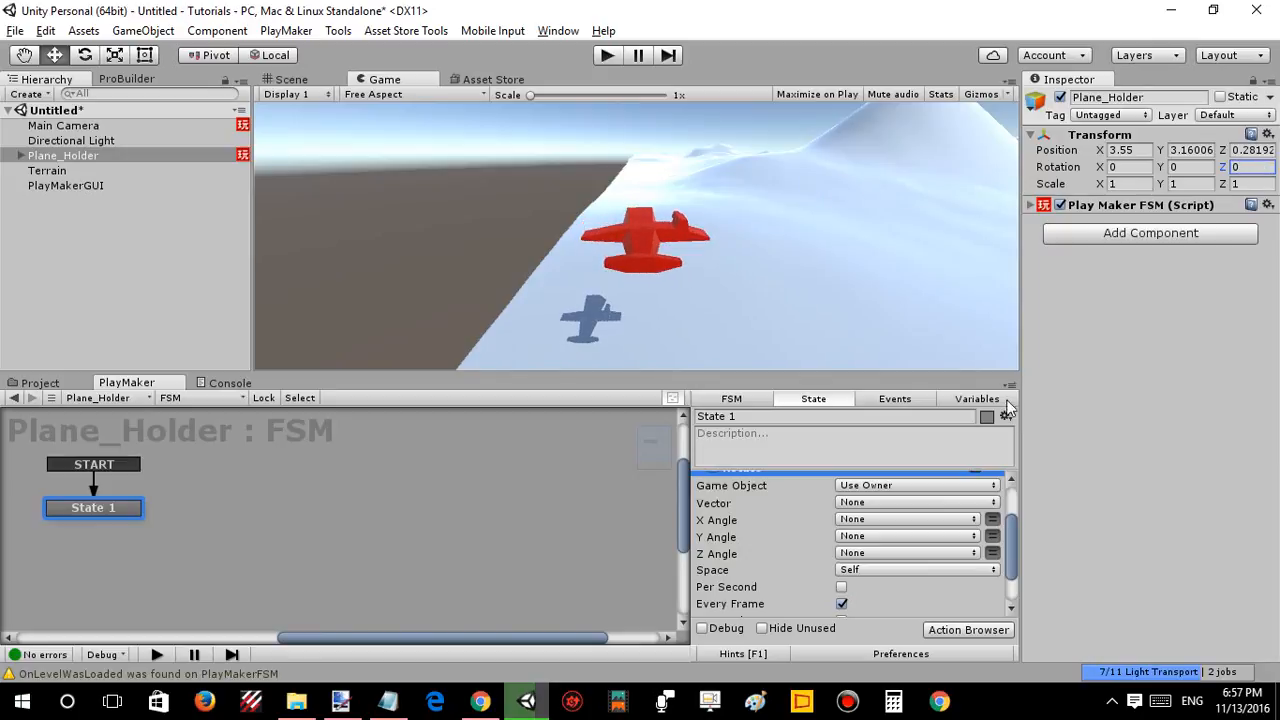
Assign the AD variable to the Rotate action's Z Angle and the WS variable to its X Angle.
click(871, 556)
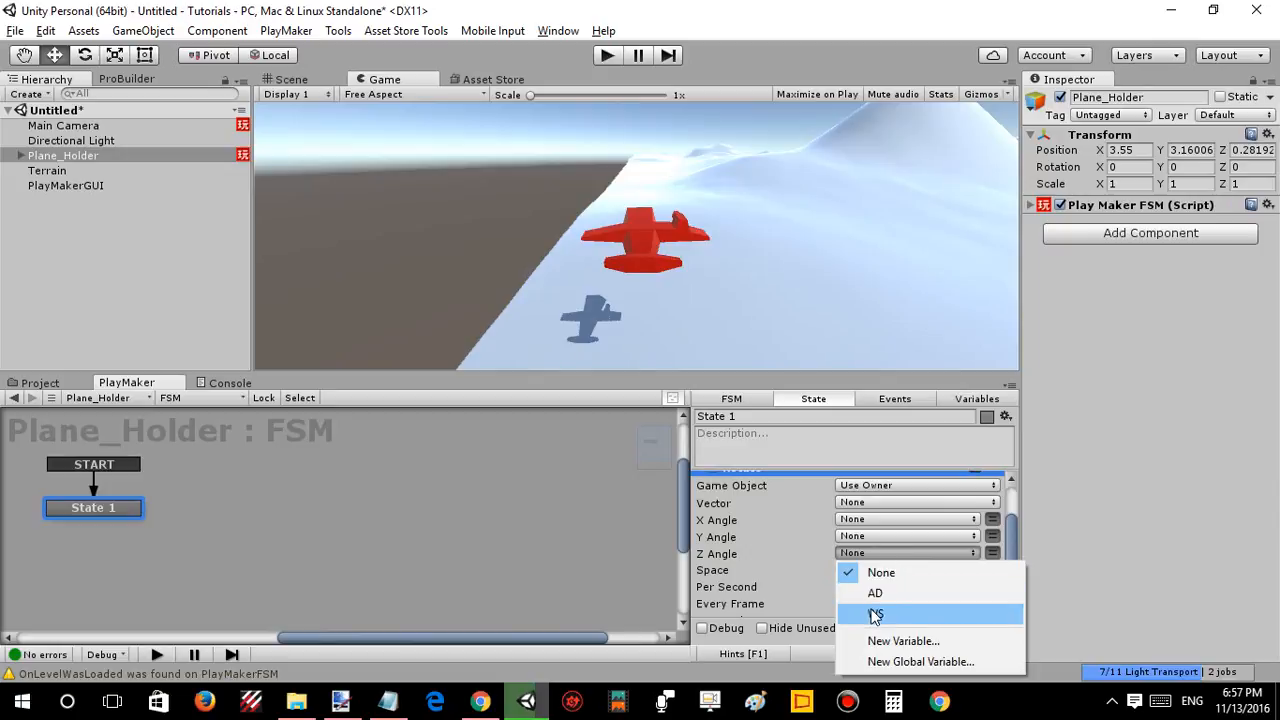
click(876, 593)
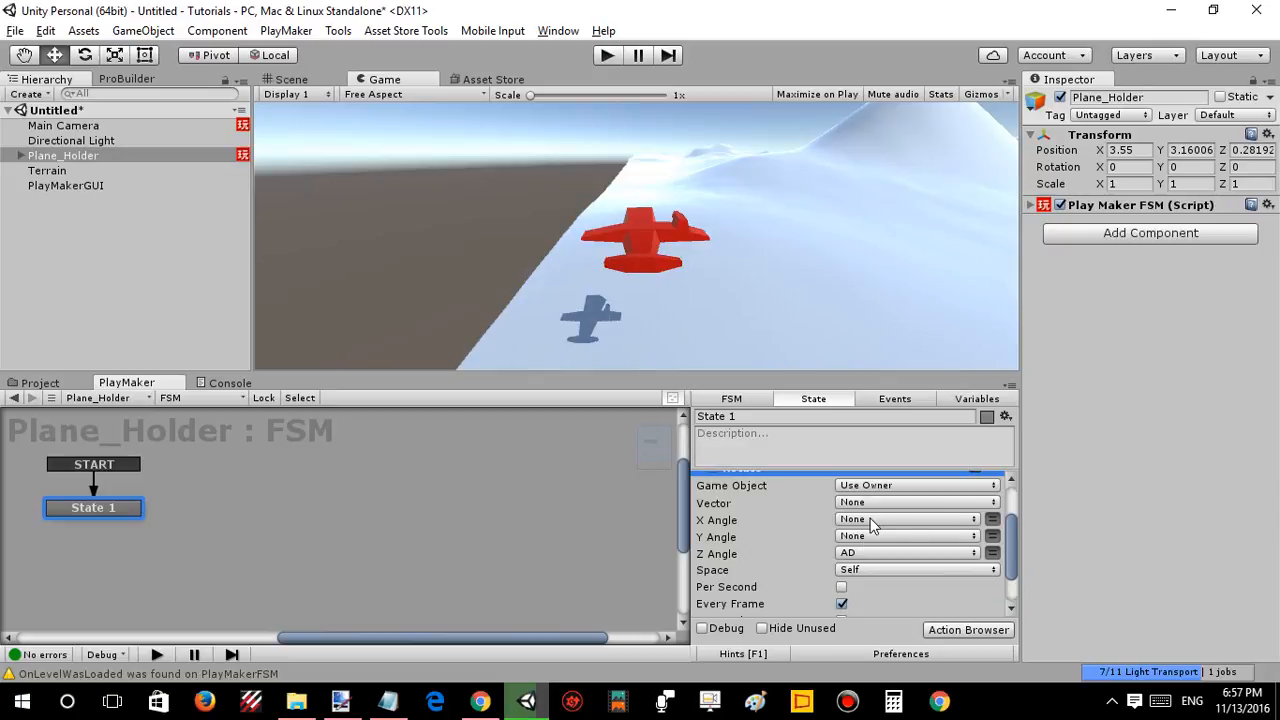
click(868, 520)
click(875, 580)
Try tilting Plane_Holder about its X axis and reset its X rotation to 0.
drag(1097, 166, 1184, 190)
click(1122, 170)
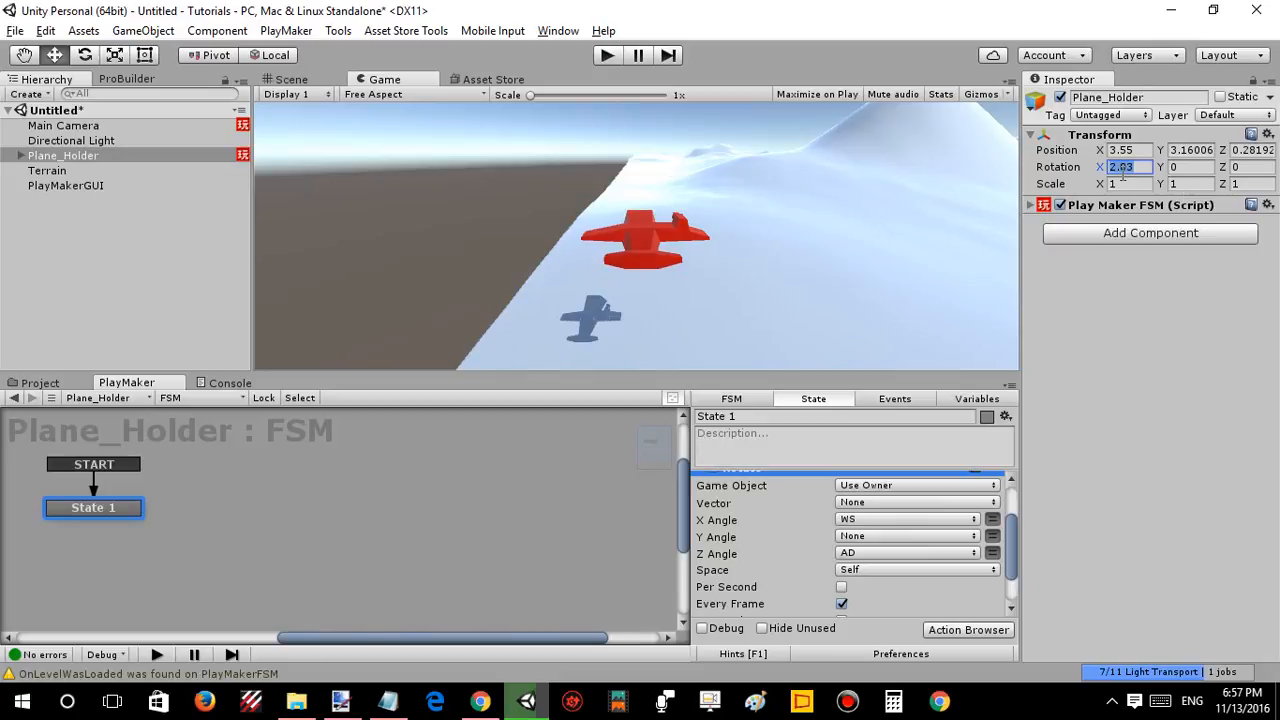
text(0)
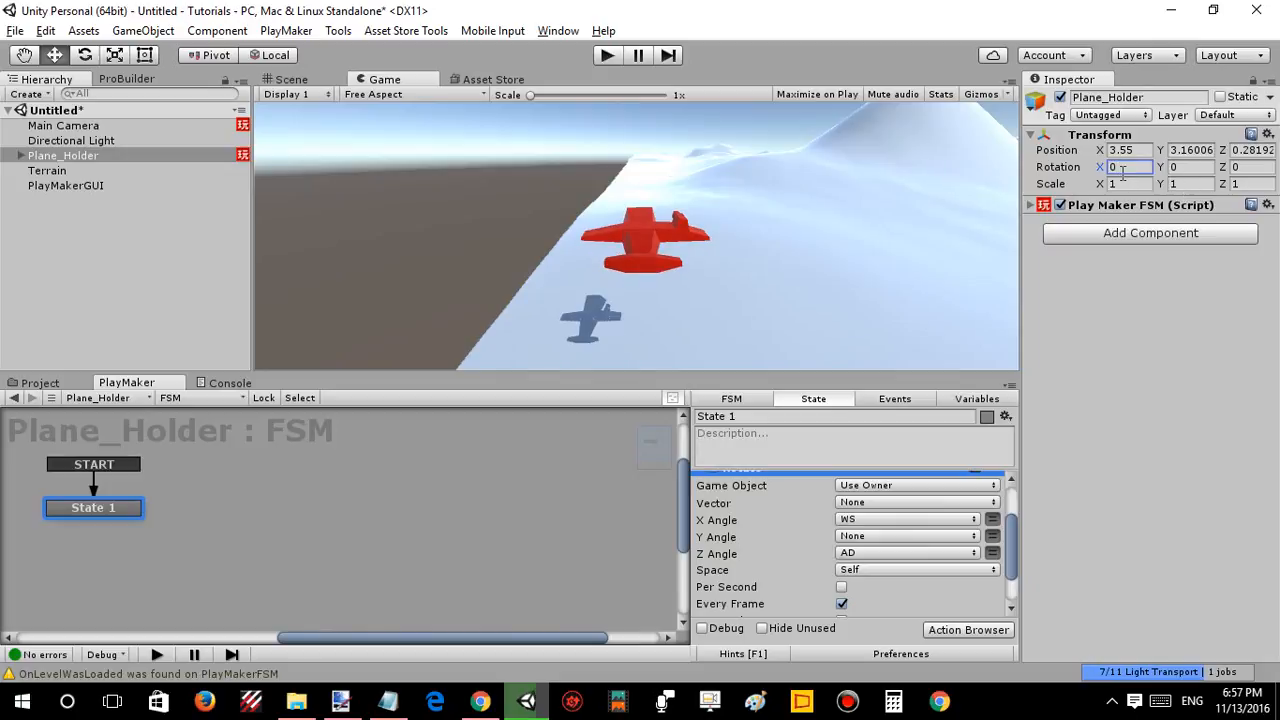
Run a short play test, enable Per Second on the Rotate action and collapse it.
click(607, 56)
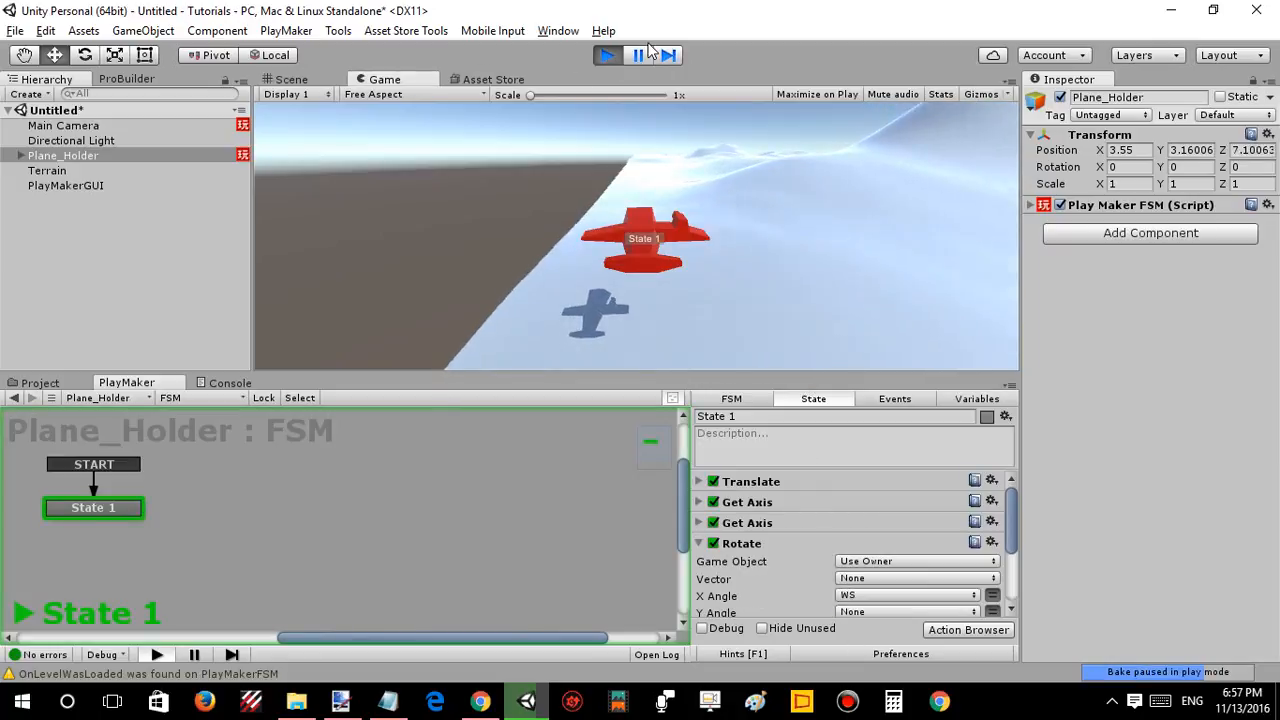
click(609, 56)
scroll(840, 560, down, 5)
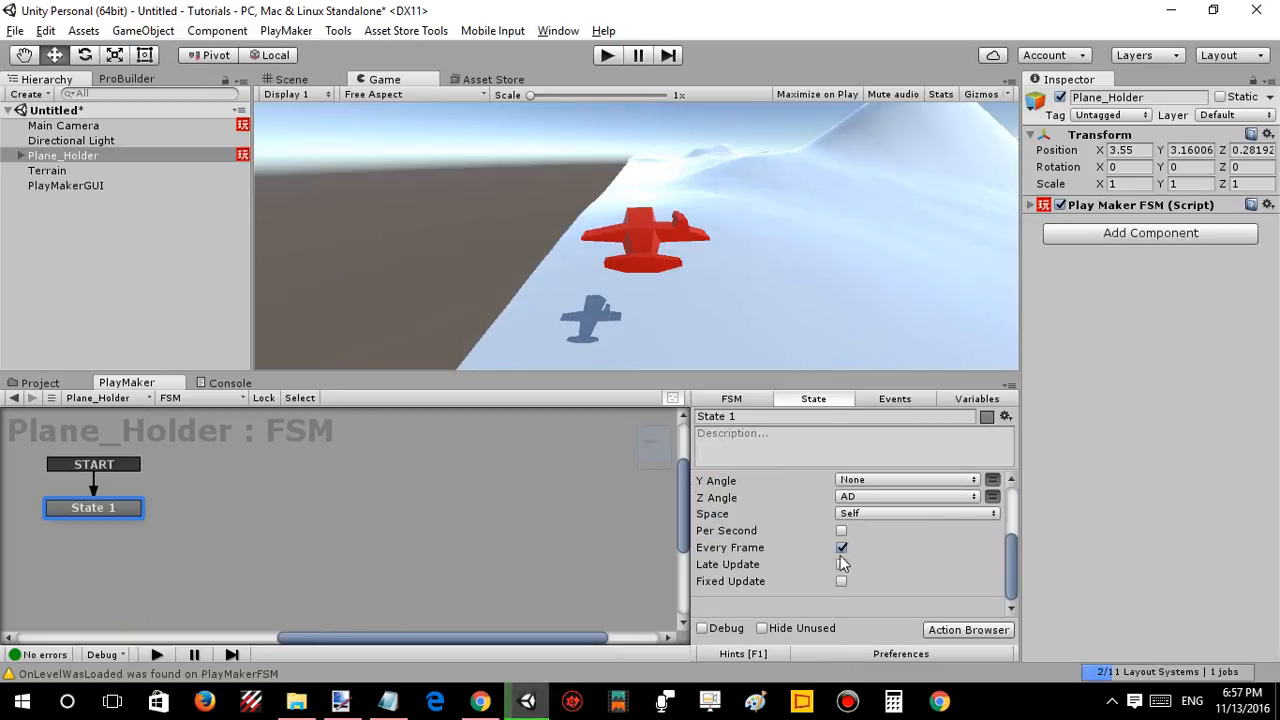
click(842, 531)
scroll(795, 532, up, 3)
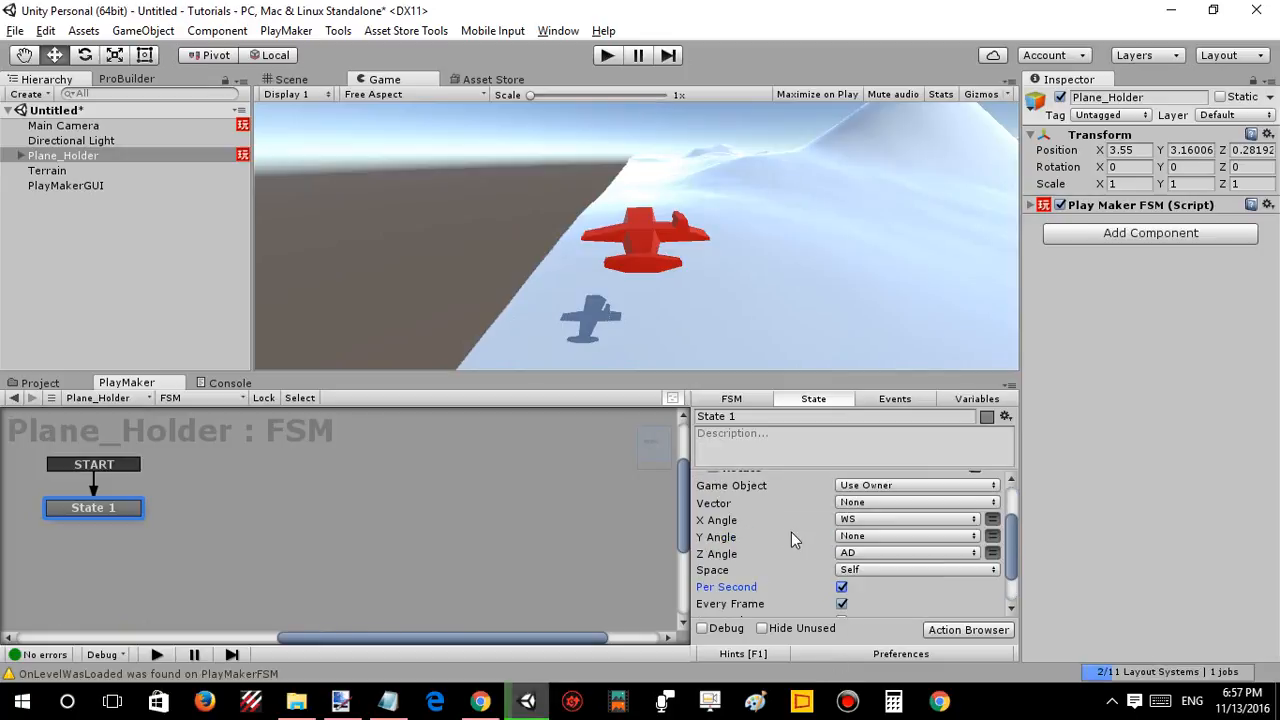
scroll(732, 525, up, 2)
click(699, 546)
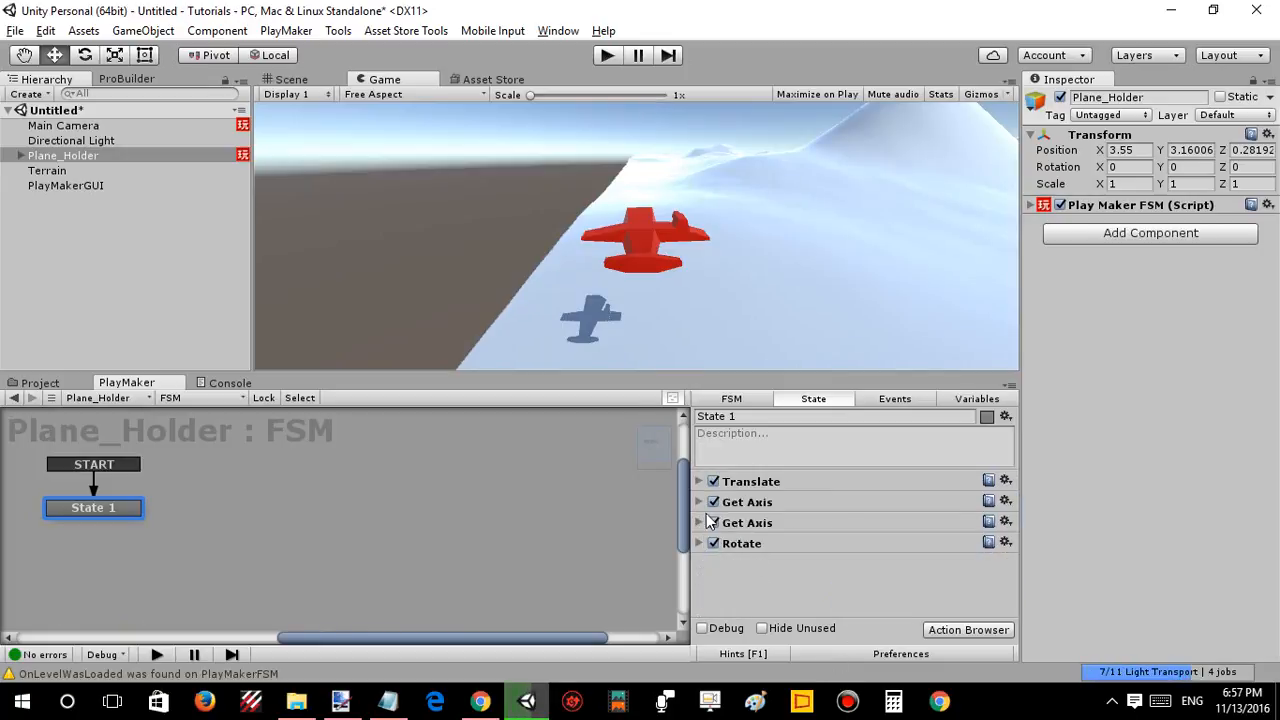
Set the multiplier to 10 in both the Horizontal and the Vertical Get Axis actions.
click(704, 503)
click(845, 538)
text(10)
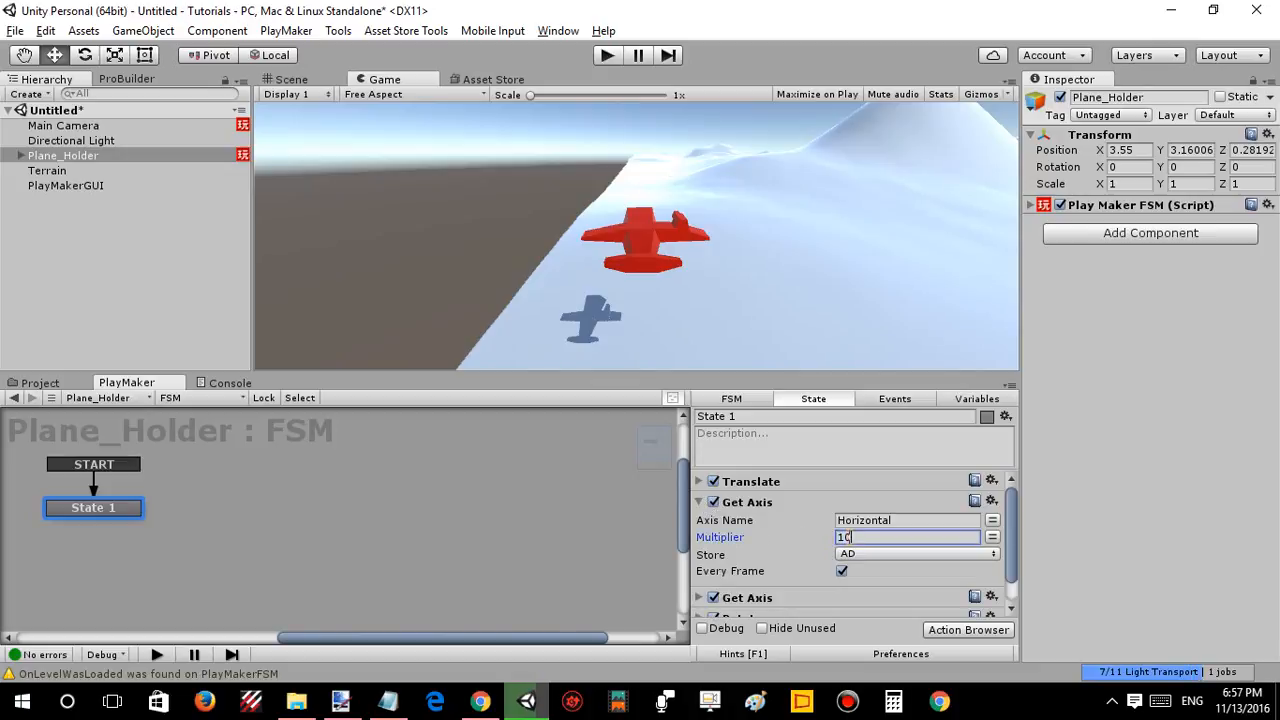
click(700, 502)
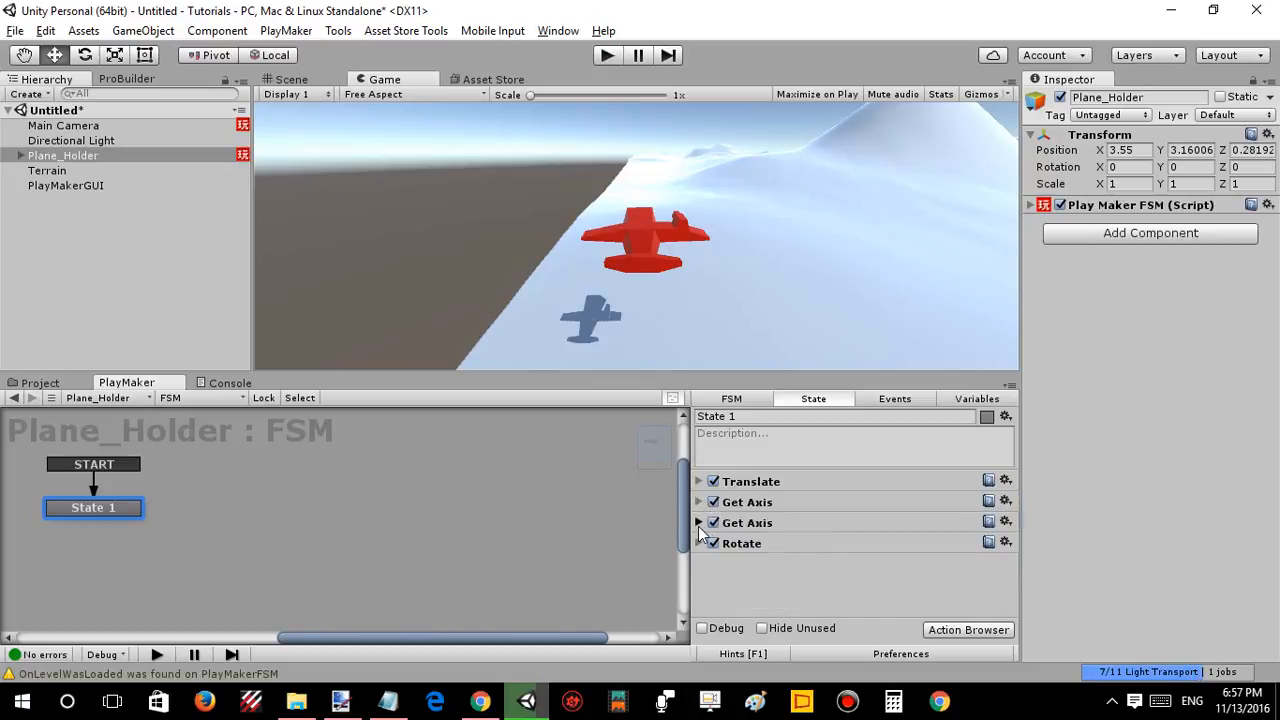
click(699, 523)
click(865, 561)
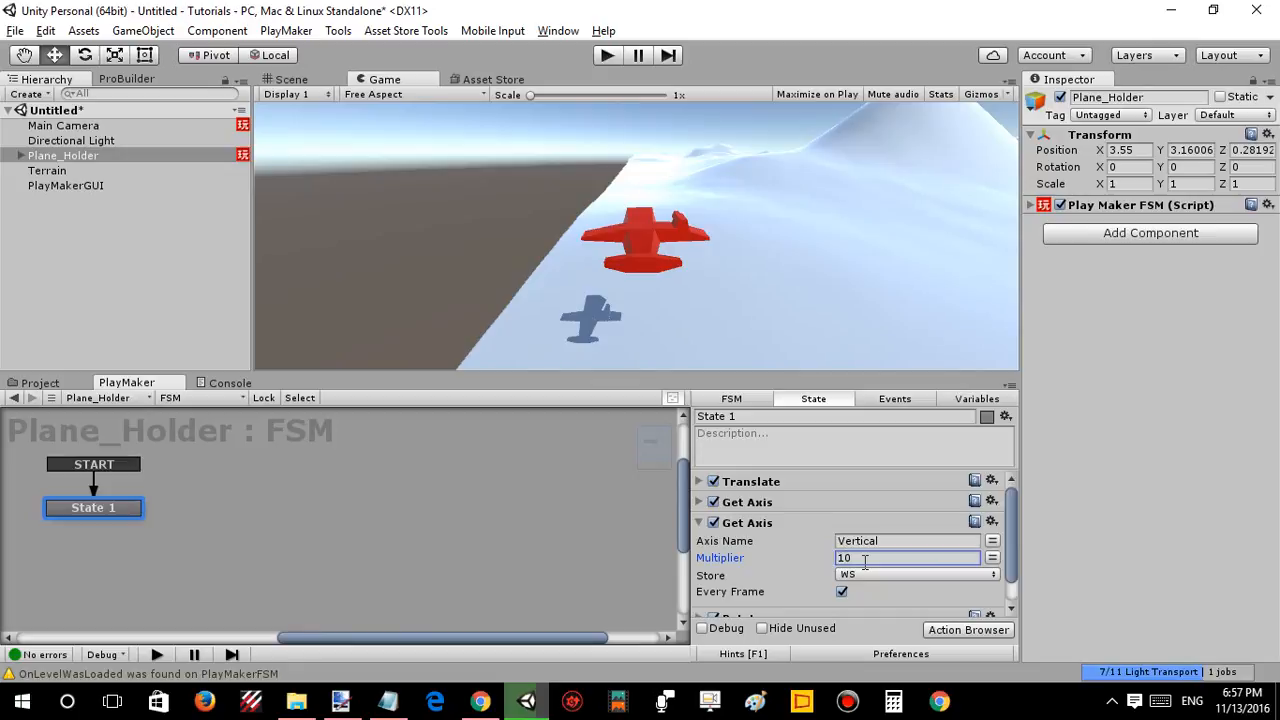
Play the scene and steer the plane both ways to test its roll, ending with play mode stopped.
click(604, 56)
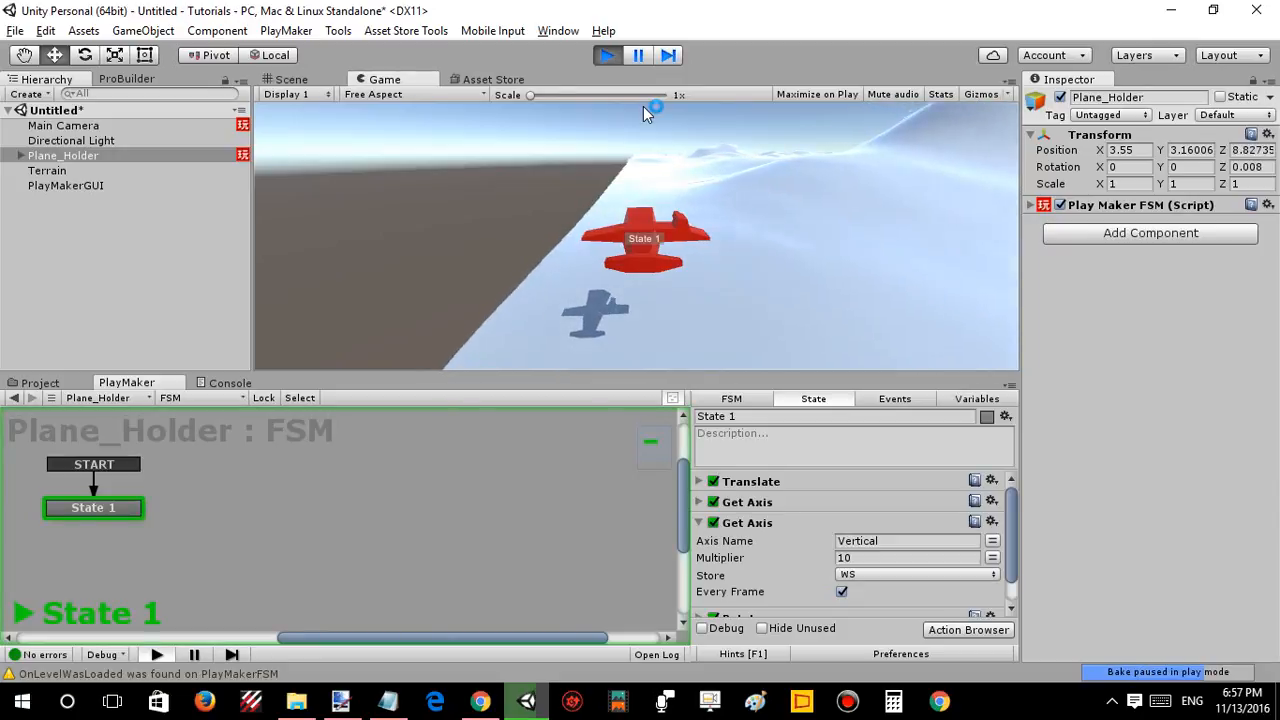
key(a)
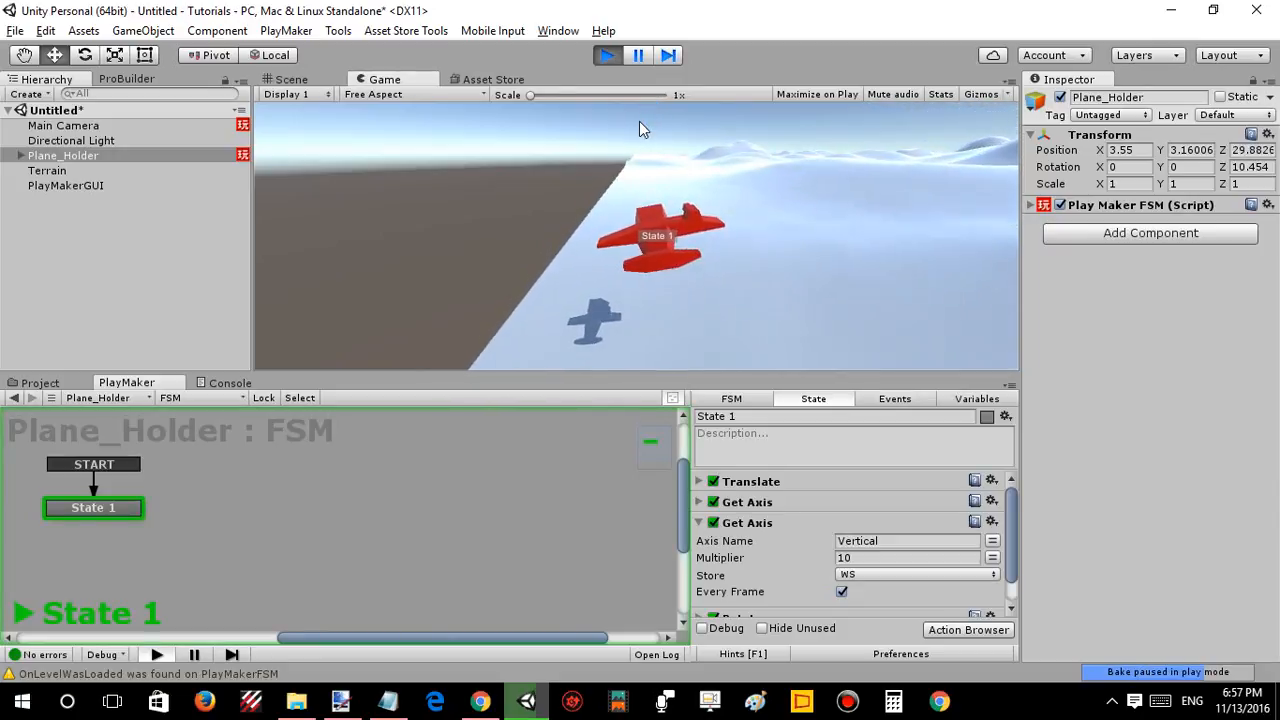
key(d)
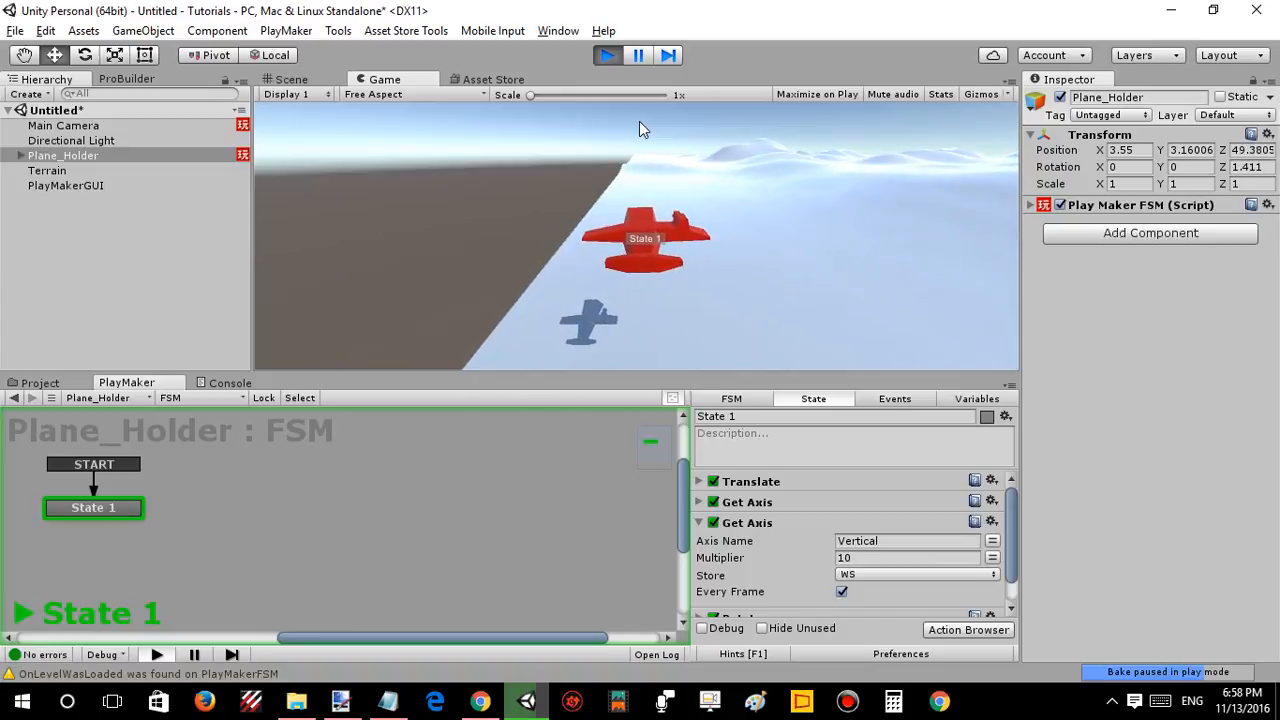
click(609, 56)
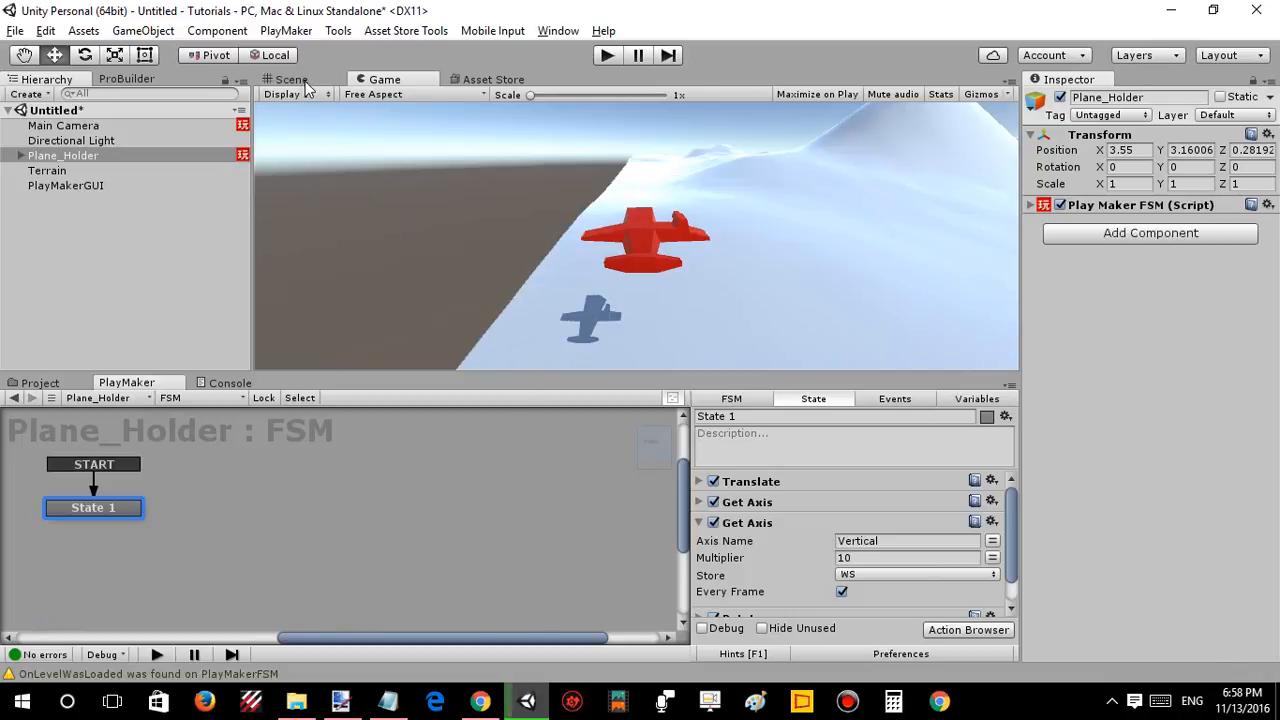
View the plane from the side in the Scene view and set the Rotate action's X Angle to None.
click(306, 84)
right_drag(687, 222, 408, 215)
scroll(795, 535, down, 1)
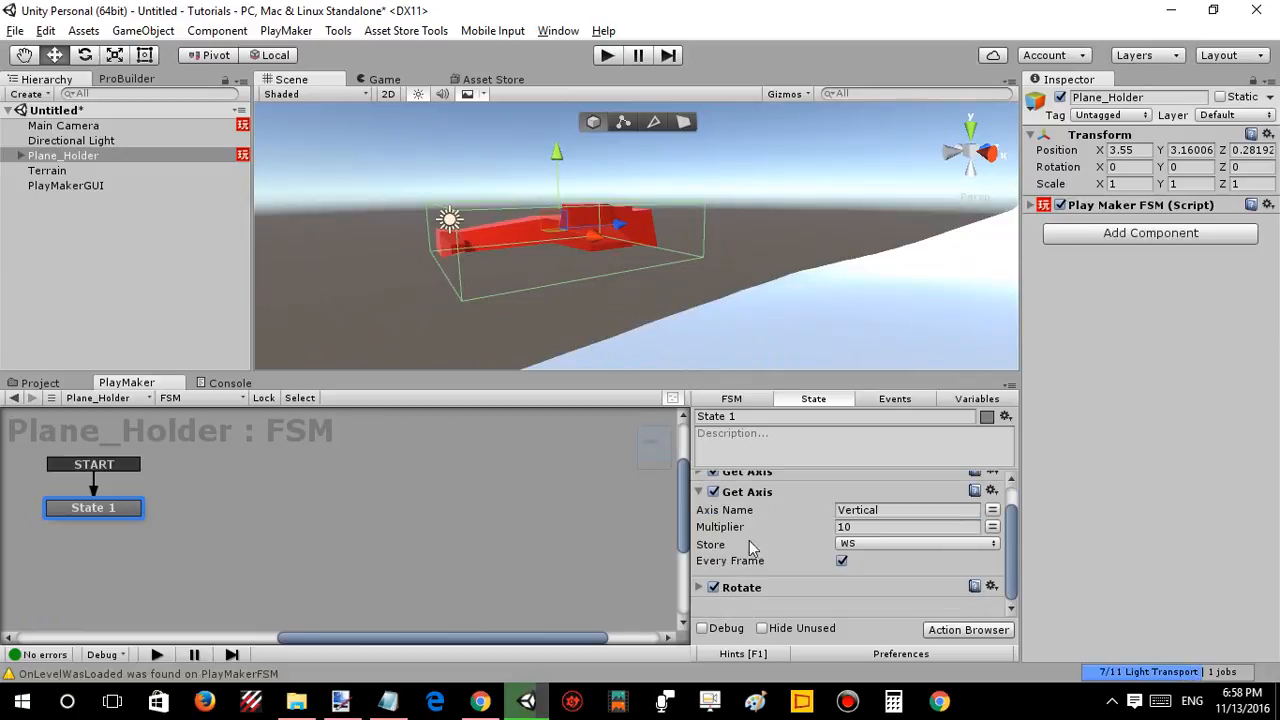
click(701, 588)
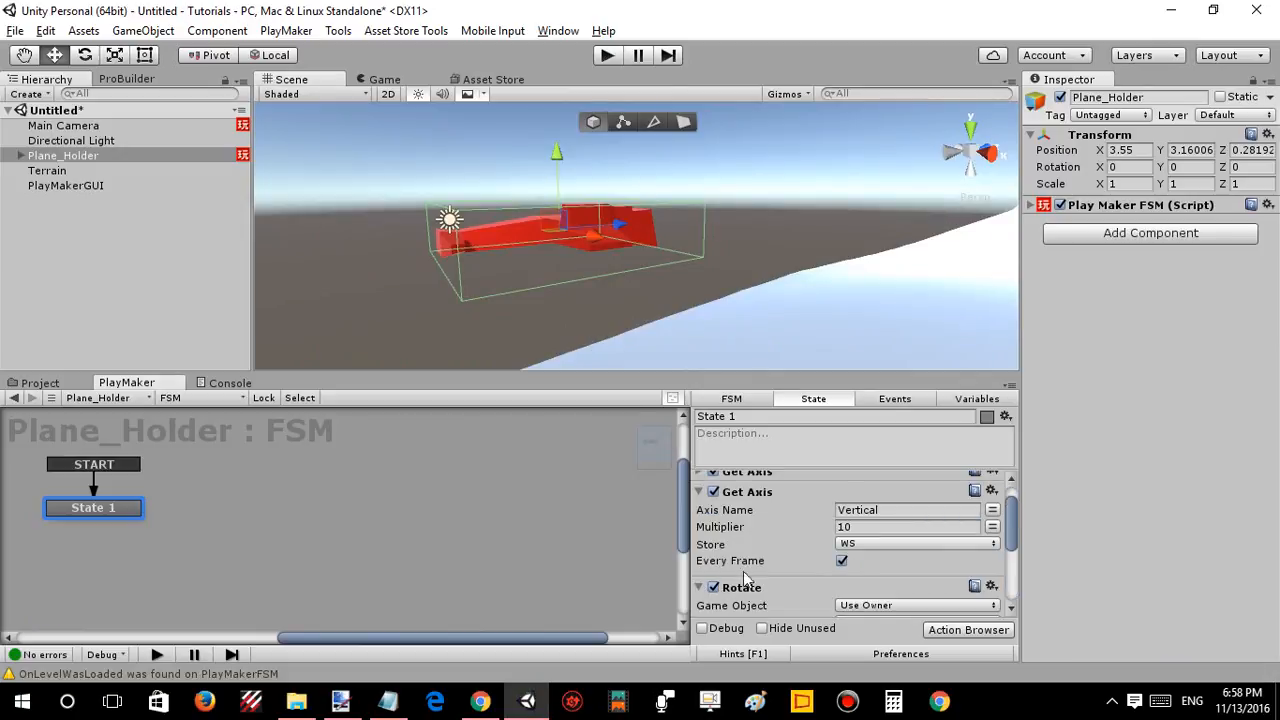
scroll(743, 571, down, 6)
scroll(771, 548, up, 4)
scroll(778, 550, down, 2)
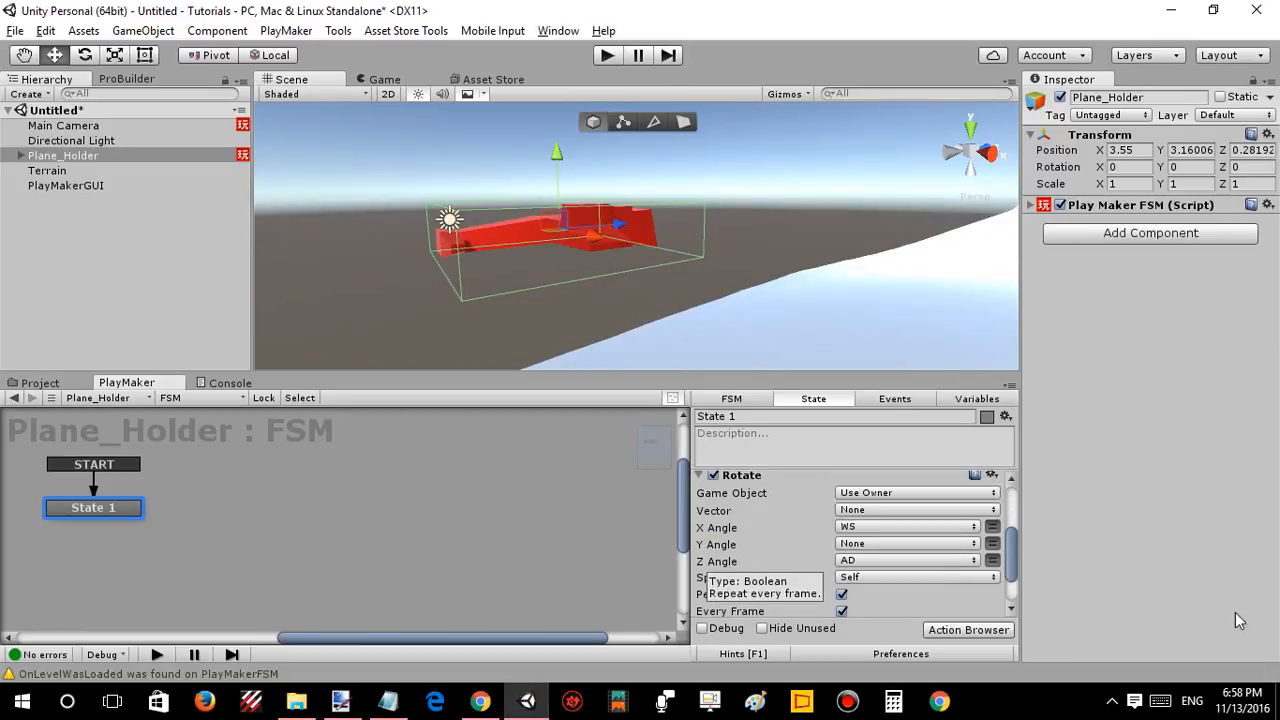
click(919, 526)
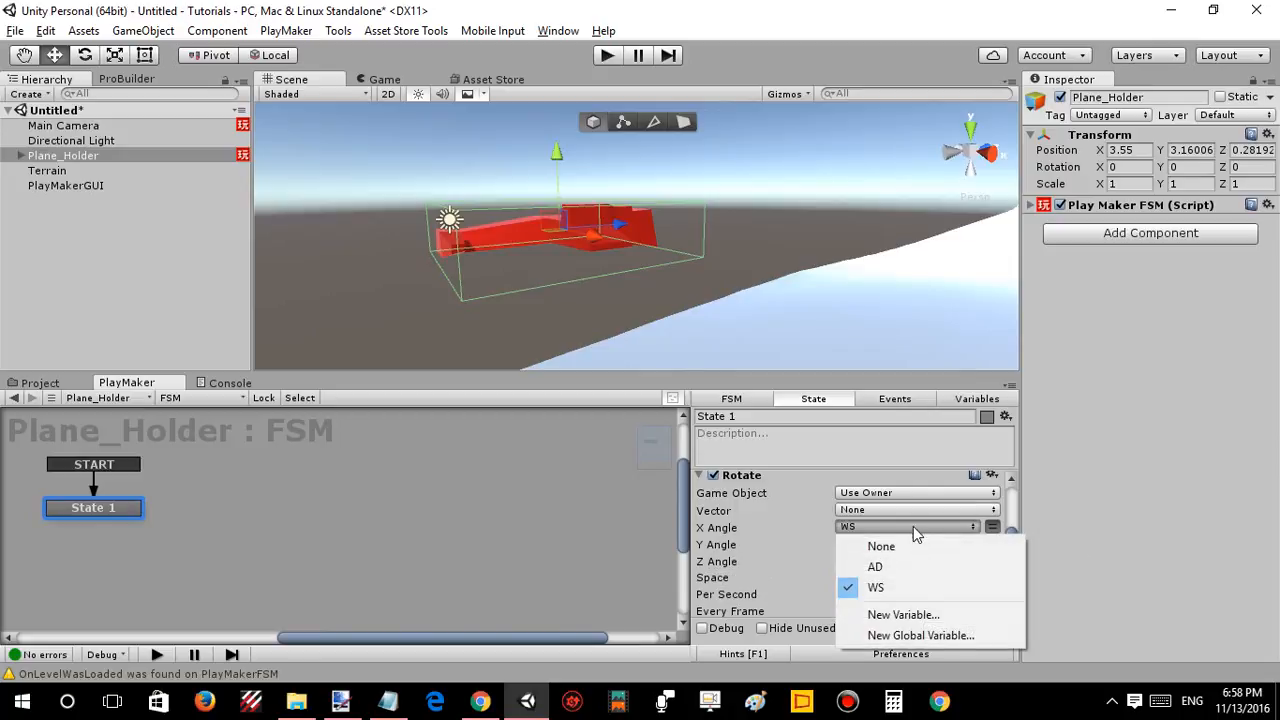
click(907, 545)
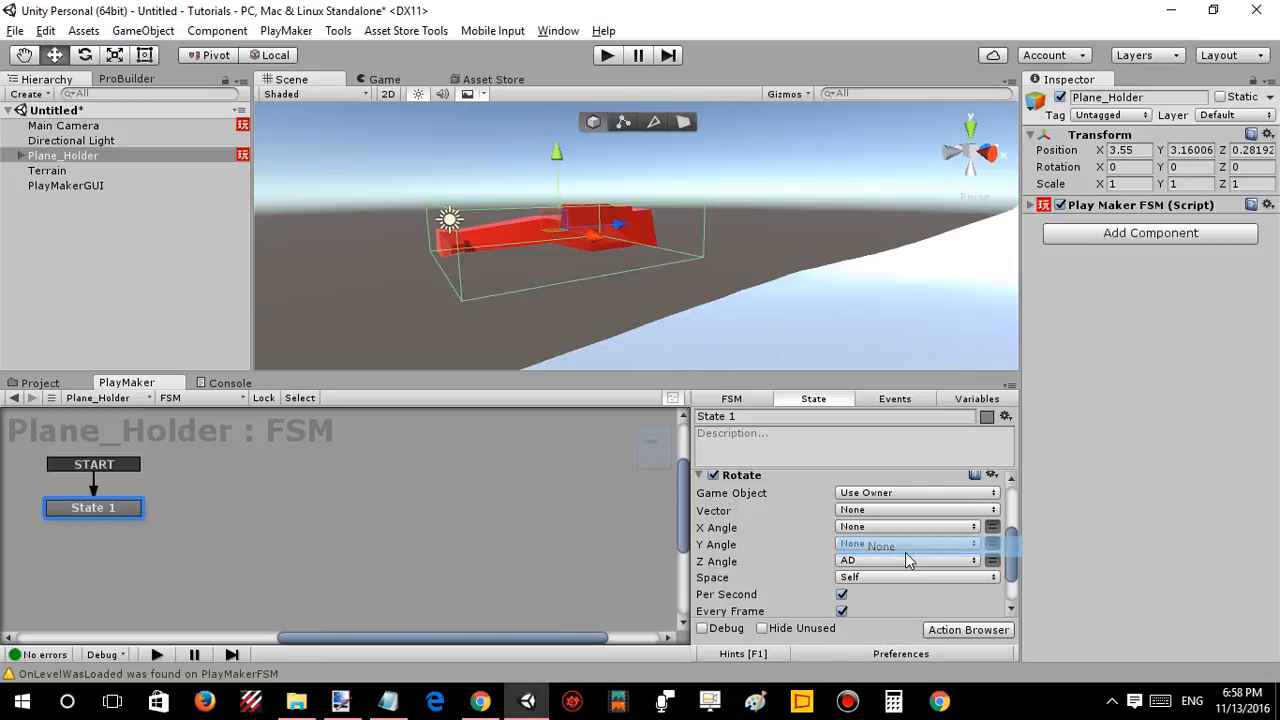
Duplicate the Rotate action, set the copy's Z Angle to None and X Angle to WS, and collapse the actions.
click(755, 478)
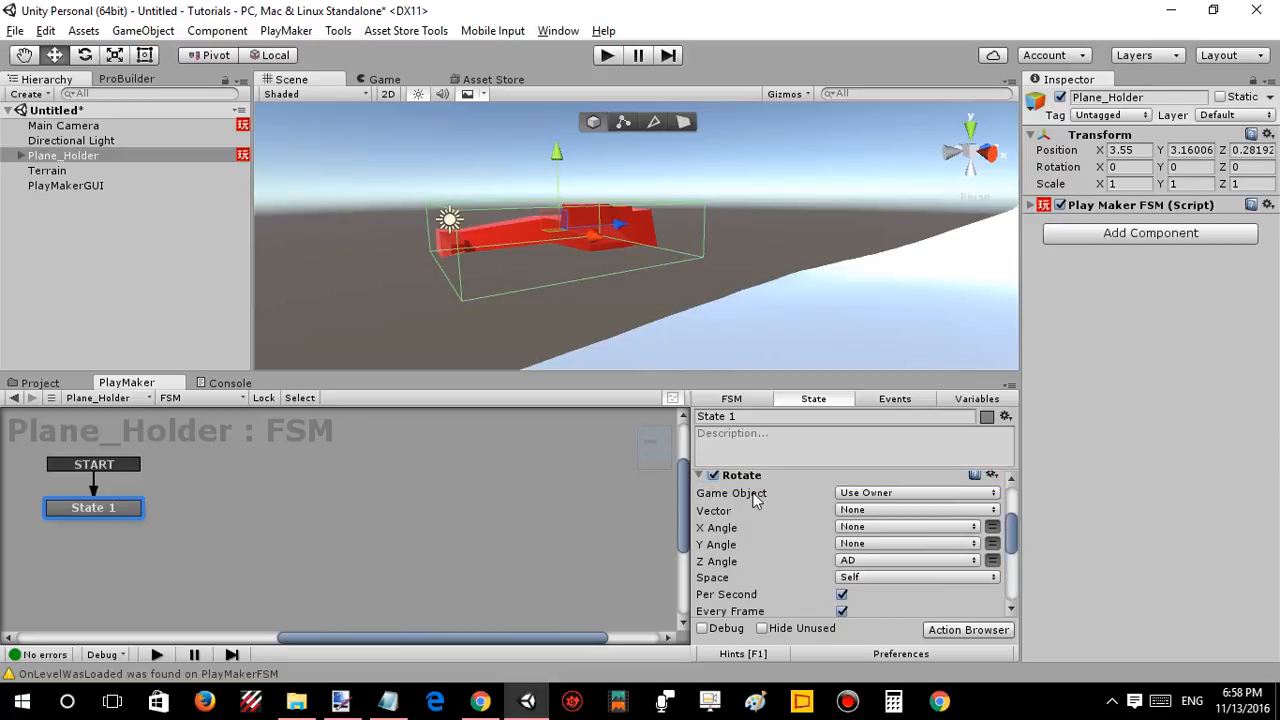
scroll(770, 522, up, 1)
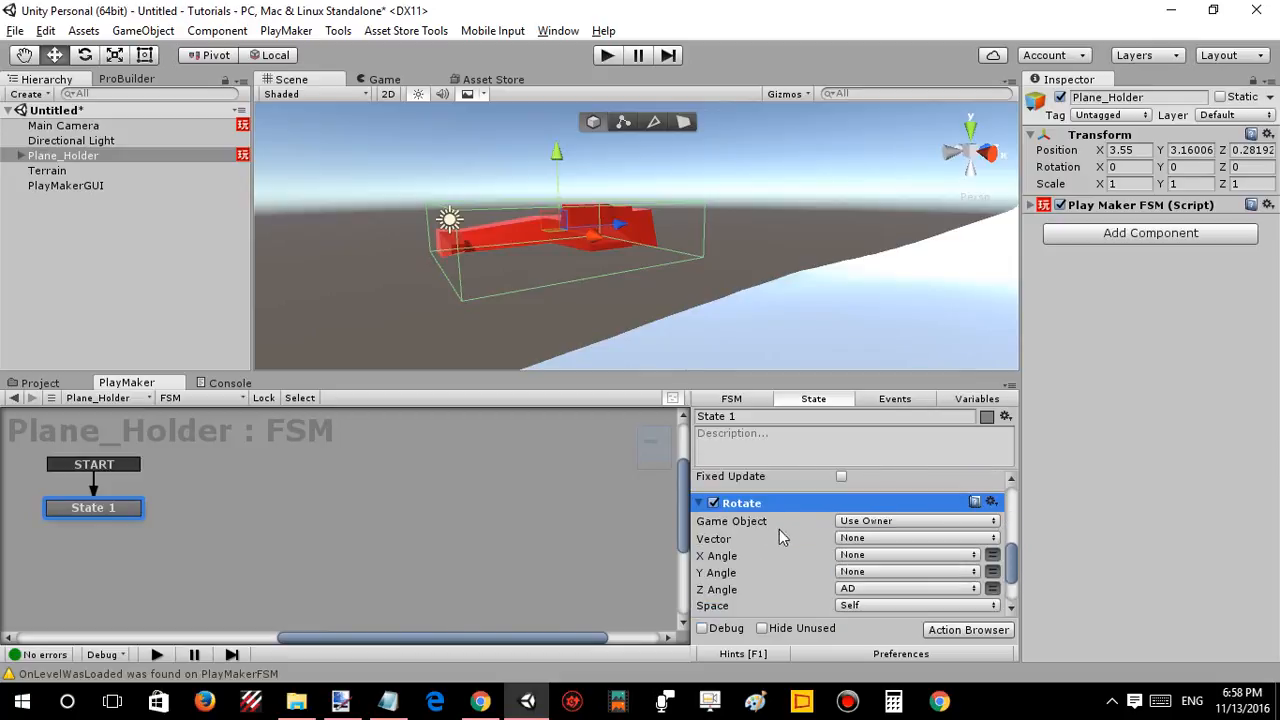
click(868, 590)
click(862, 495)
click(860, 556)
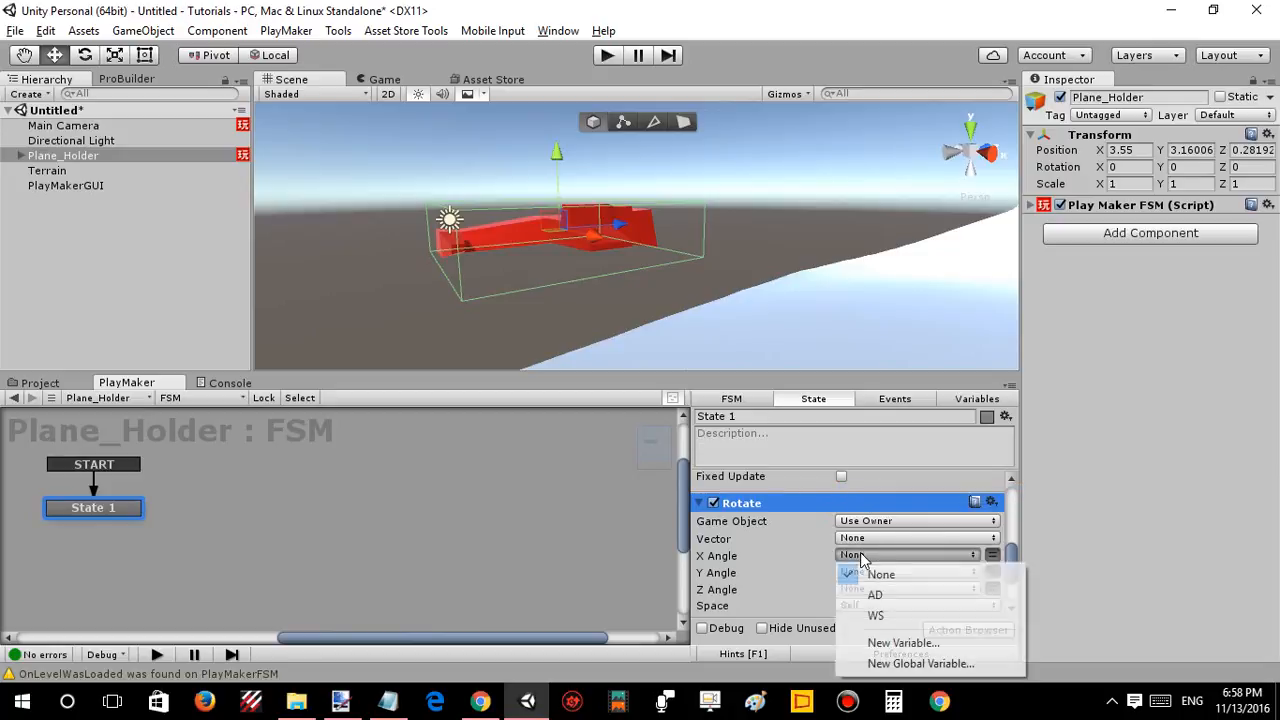
click(876, 615)
click(700, 504)
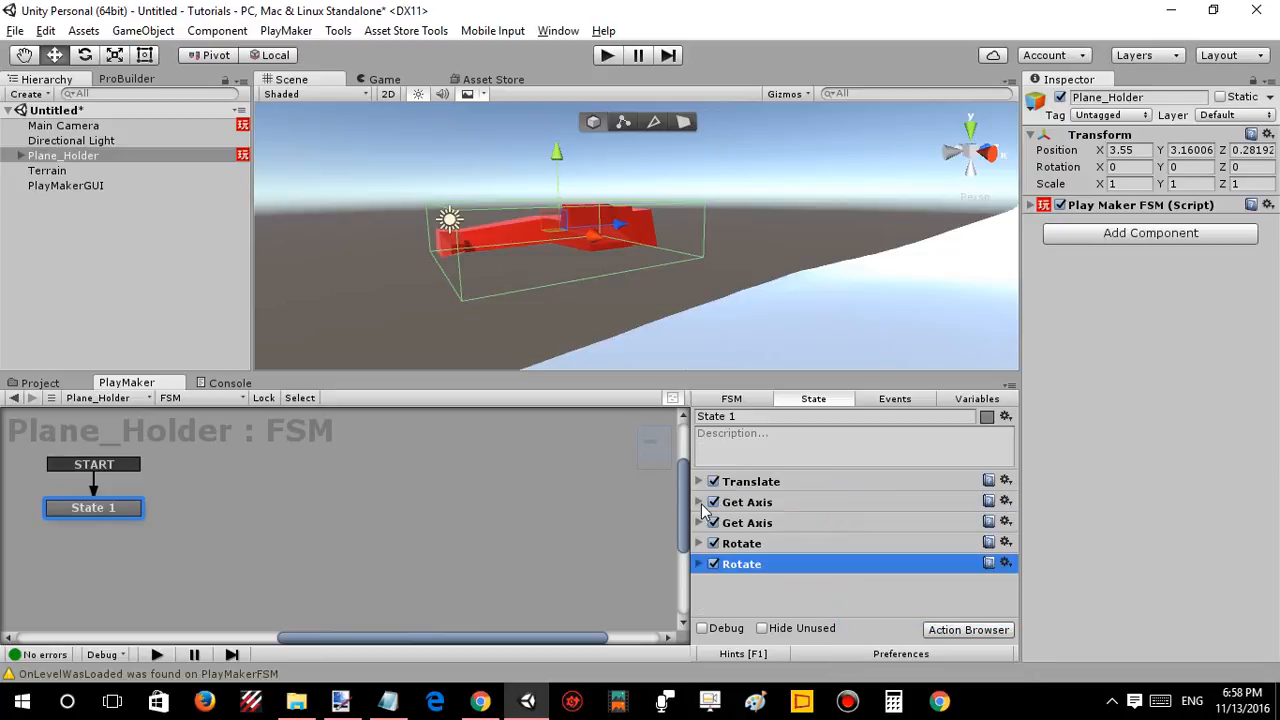
Check the first Rotate action's angle variables and update options, and collapse it again.
click(699, 543)
scroll(748, 555, down, 1)
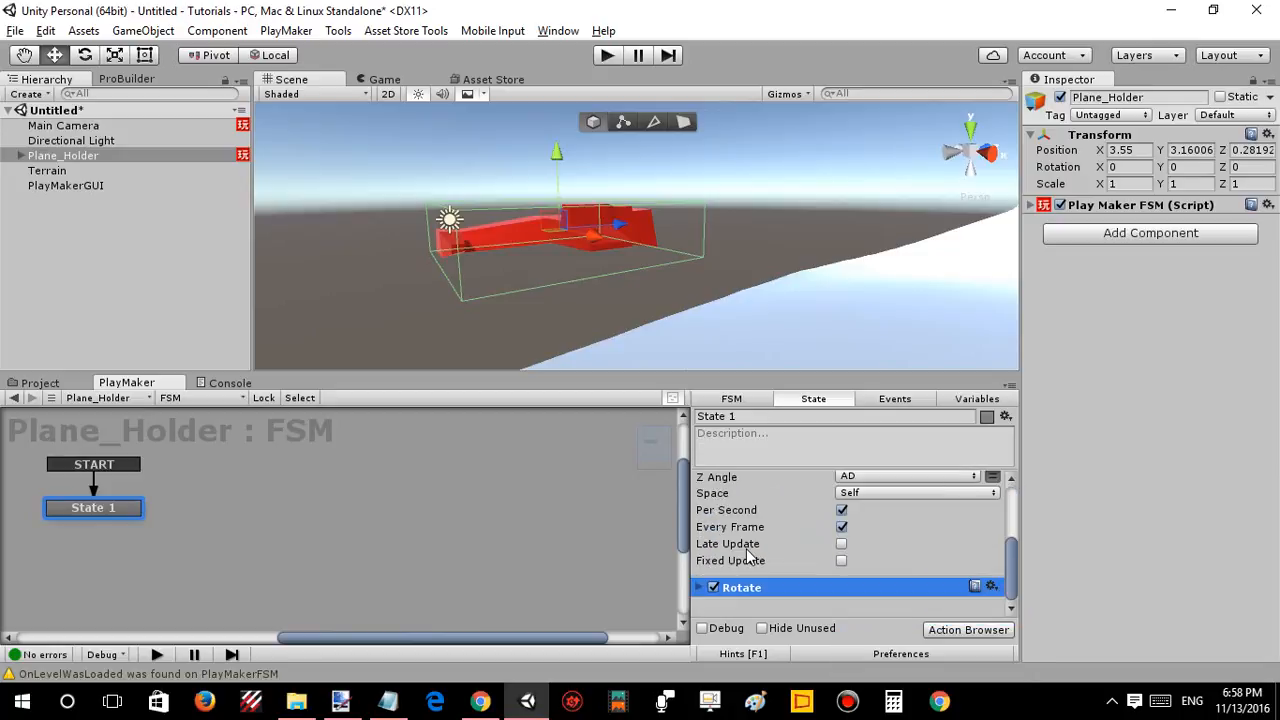
scroll(718, 568, up, 3)
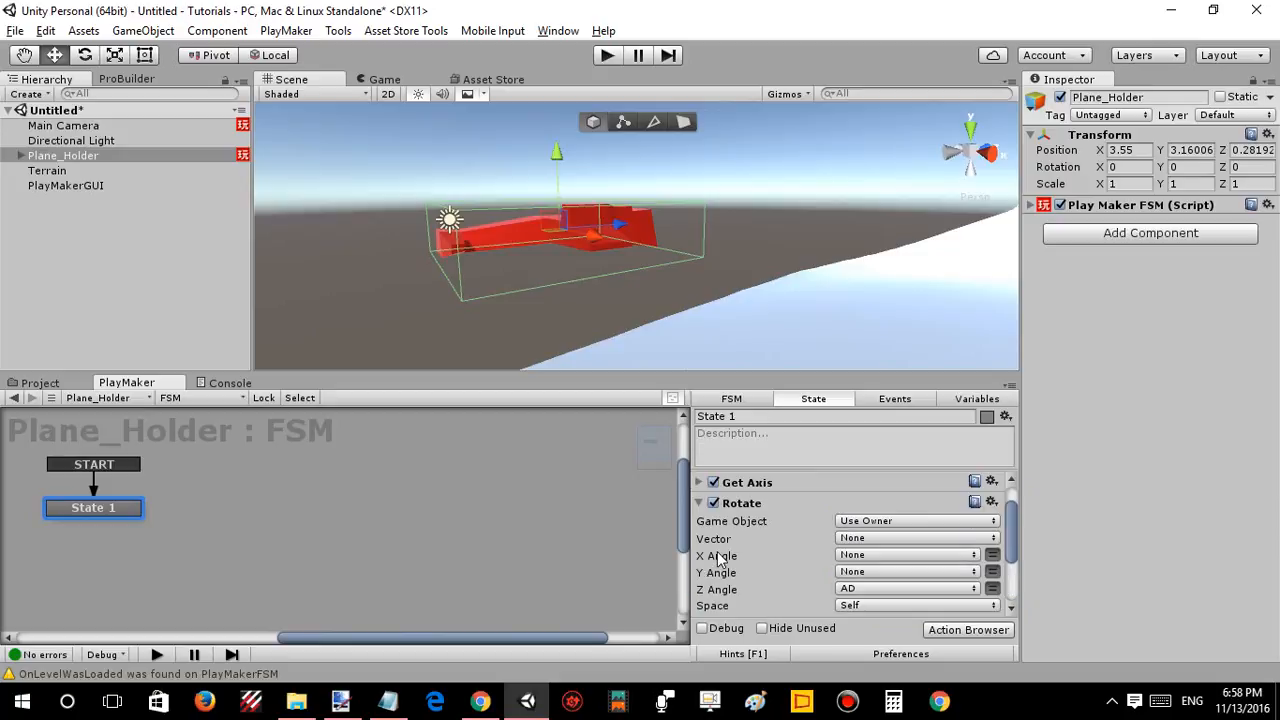
right_click(699, 498)
click(699, 501)
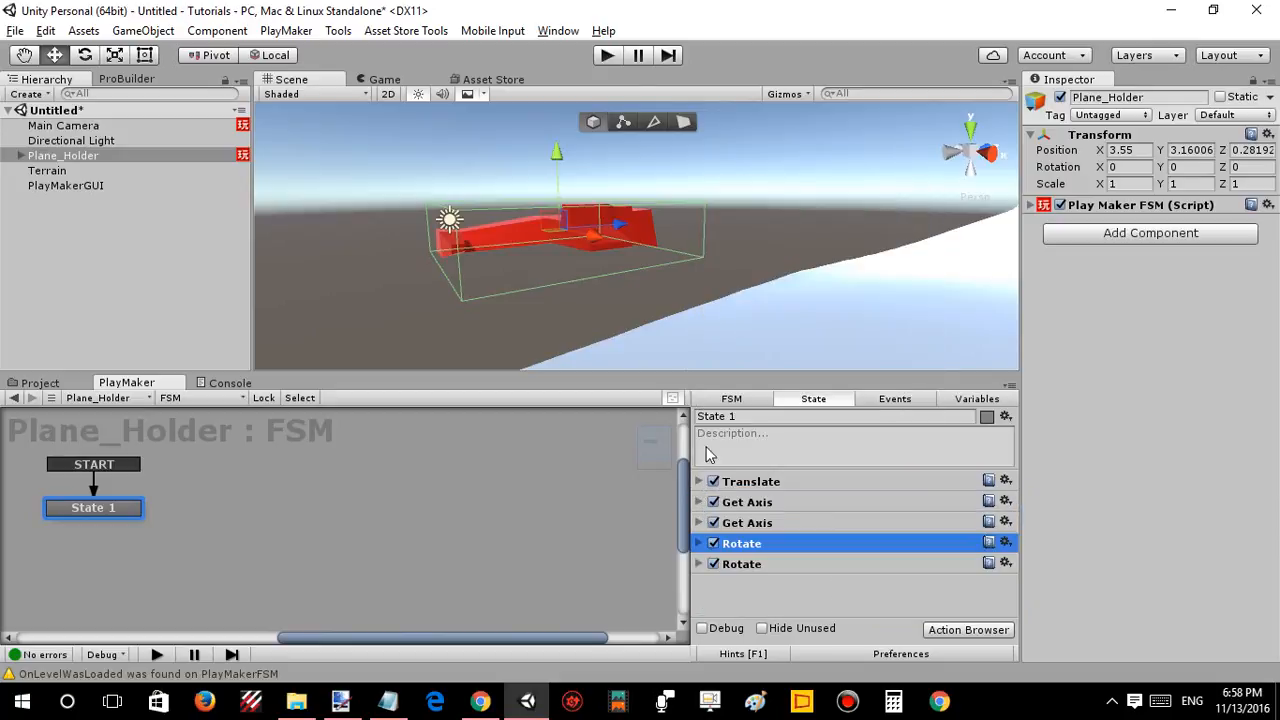
Play the scene again and bank the plane to test the separate Rotate actions, ending with play mode stopped.
click(605, 57)
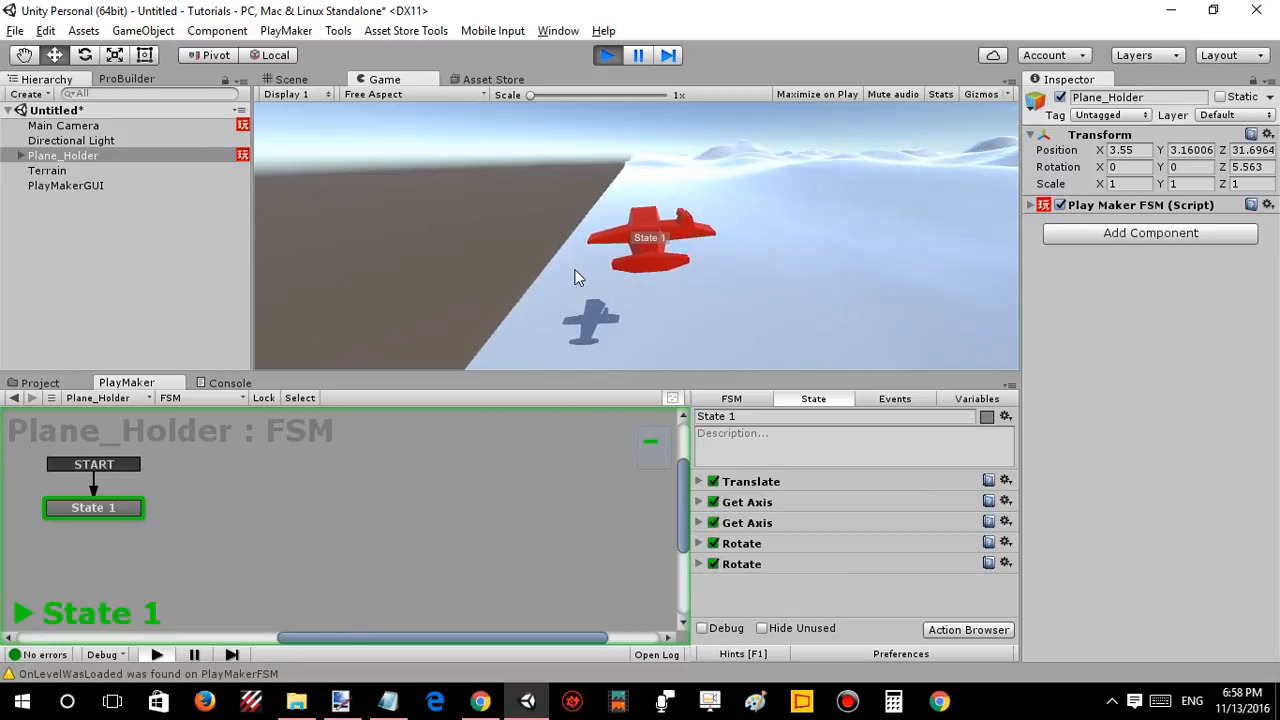
key(Right)
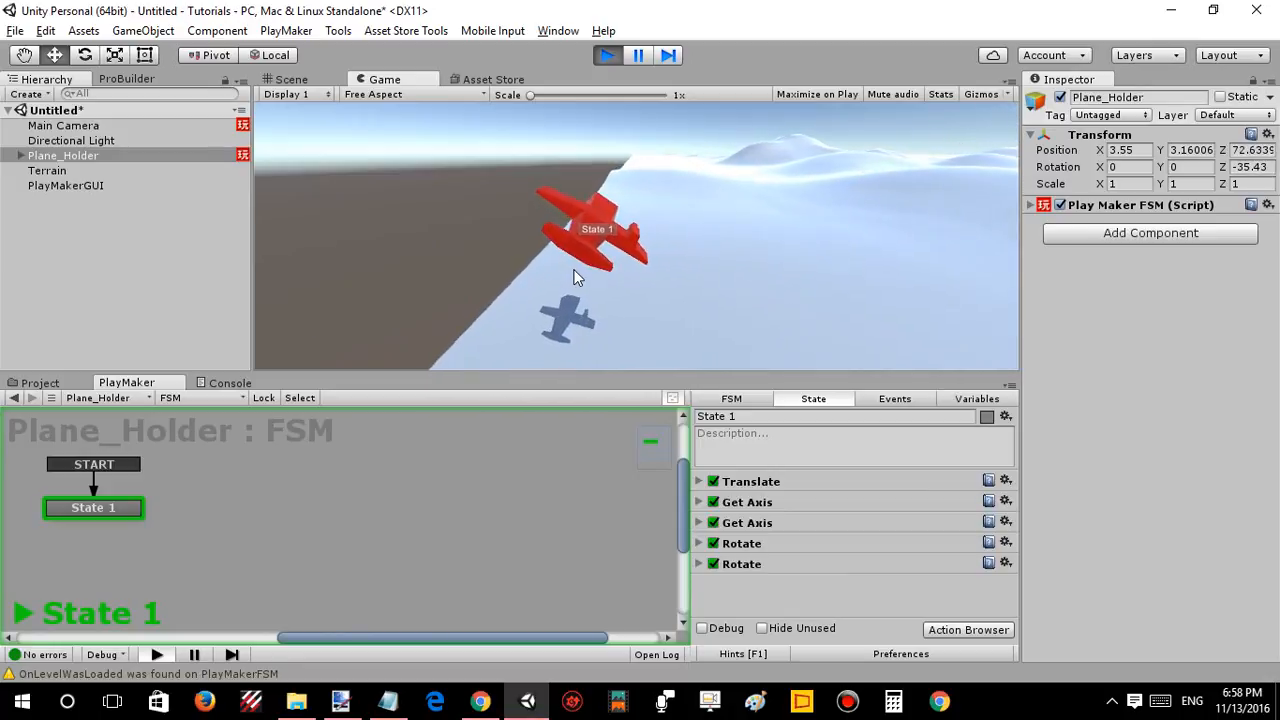
click(609, 55)
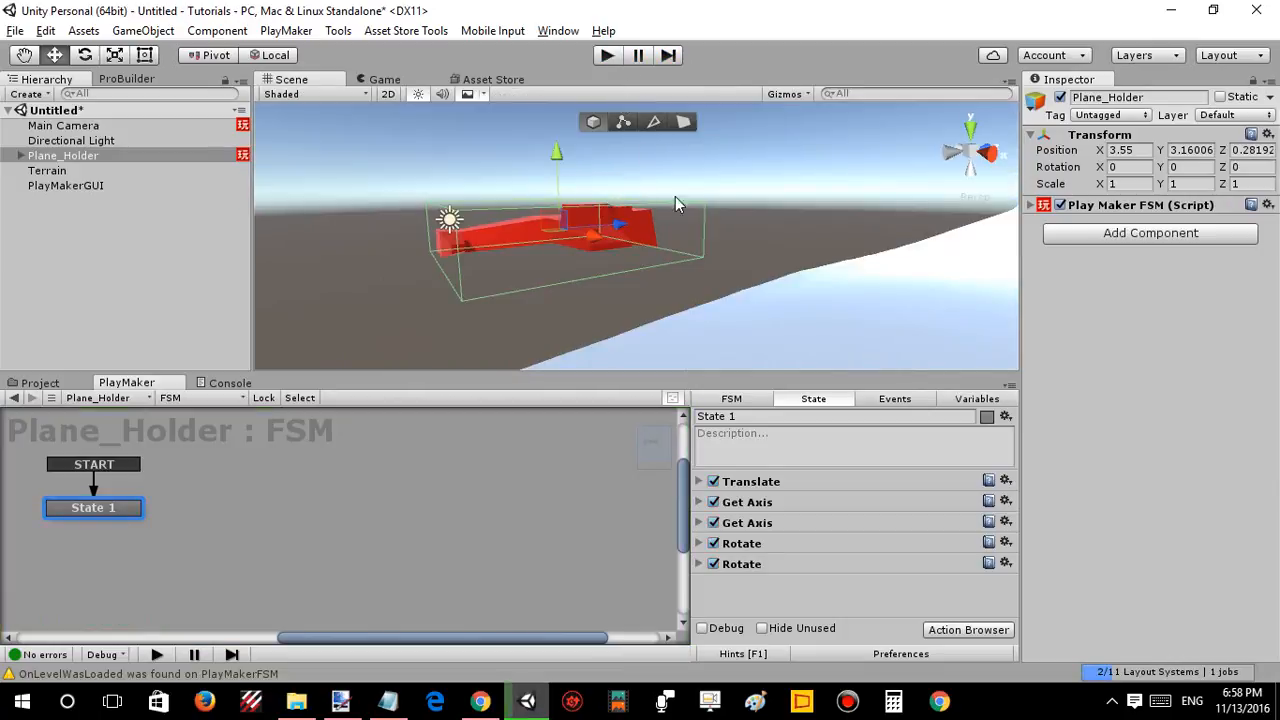
Move Terrain to the end of the hierarchy and unparent CamMove from Plane_Holder, placing it at root level just above Terrain.
right_drag(675, 196, 791, 245)
key(e)
drag(737, 292, 553, 247)
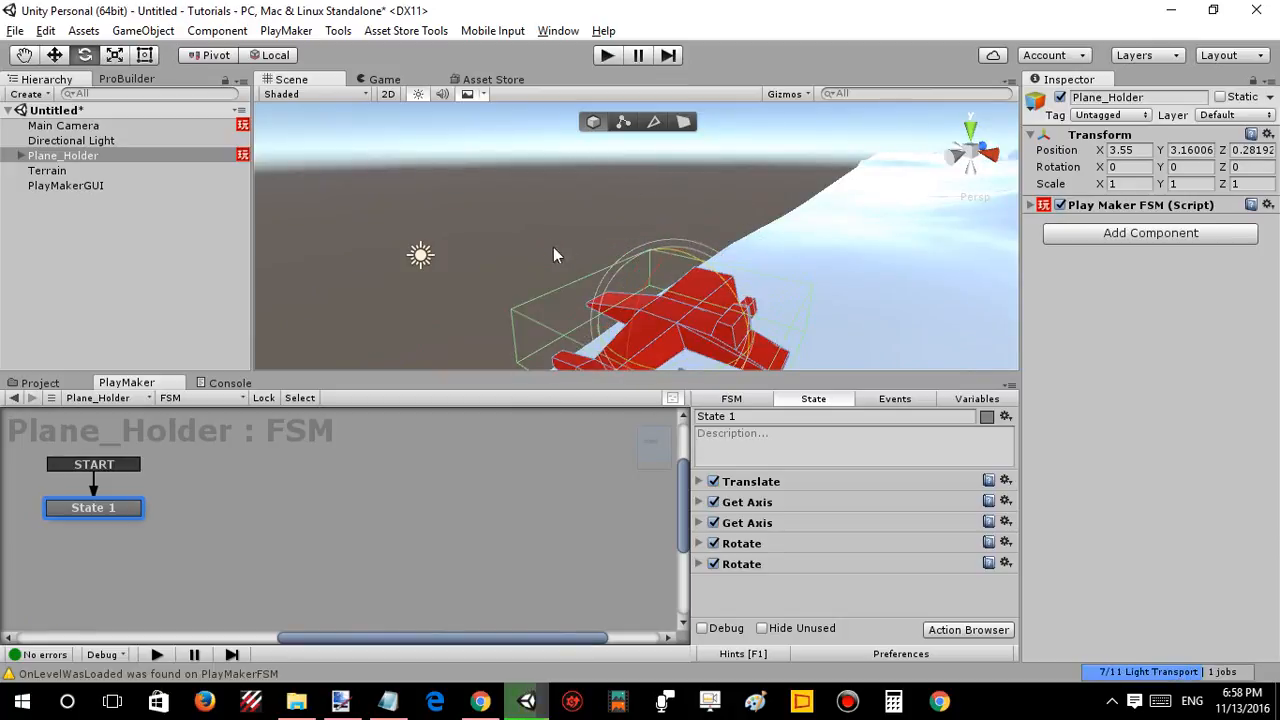
click(23, 156)
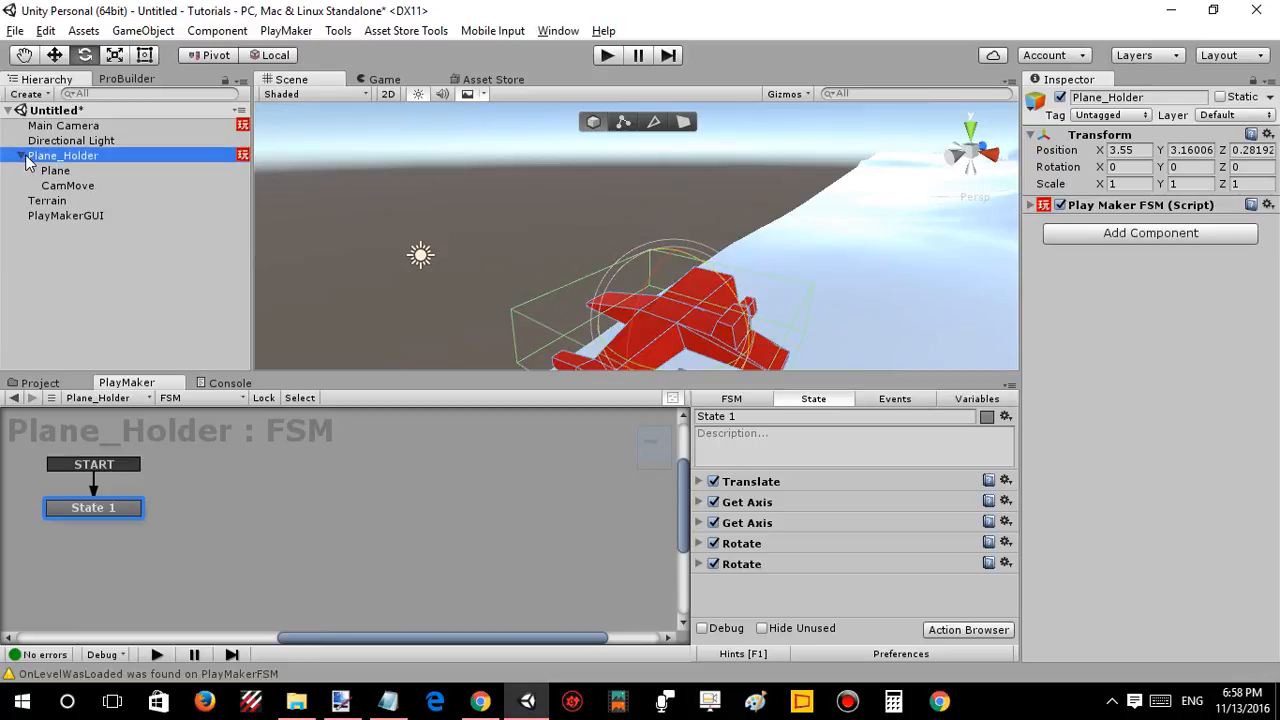
click(68, 186)
alt+drag(910, 228, 646, 246)
drag(100, 201, 97, 243)
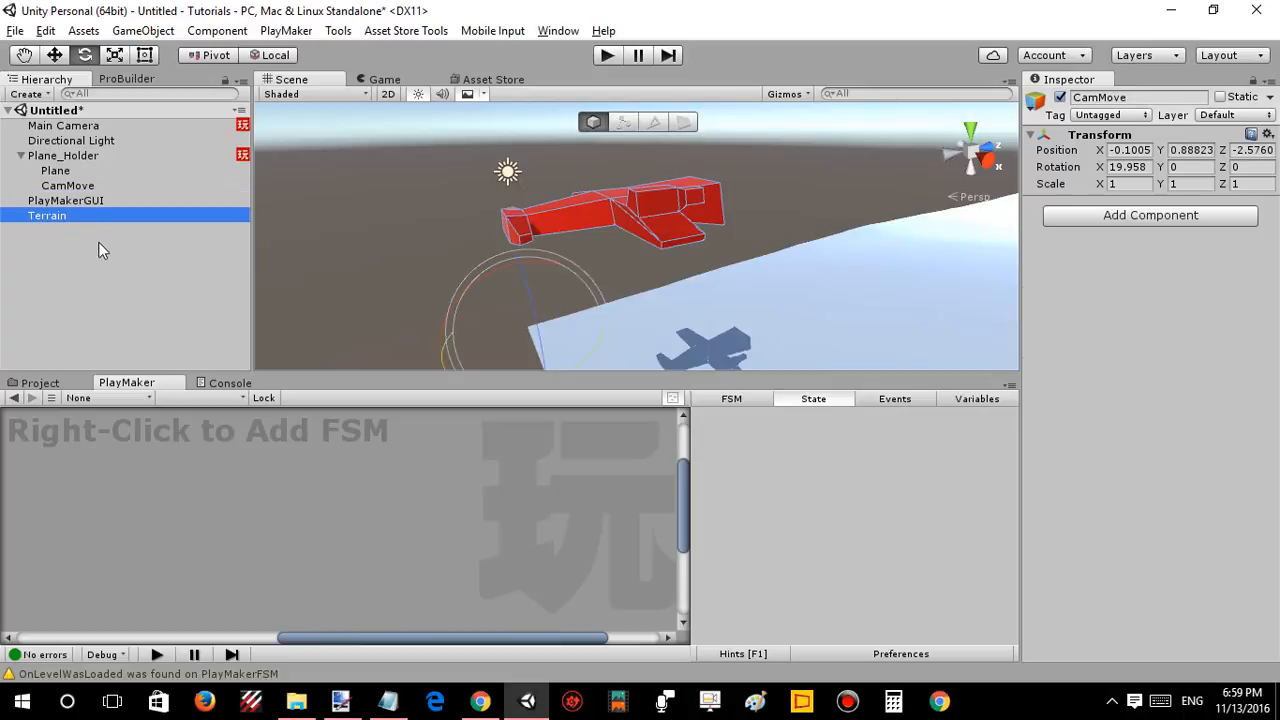
drag(85, 187, 87, 199)
click(70, 157)
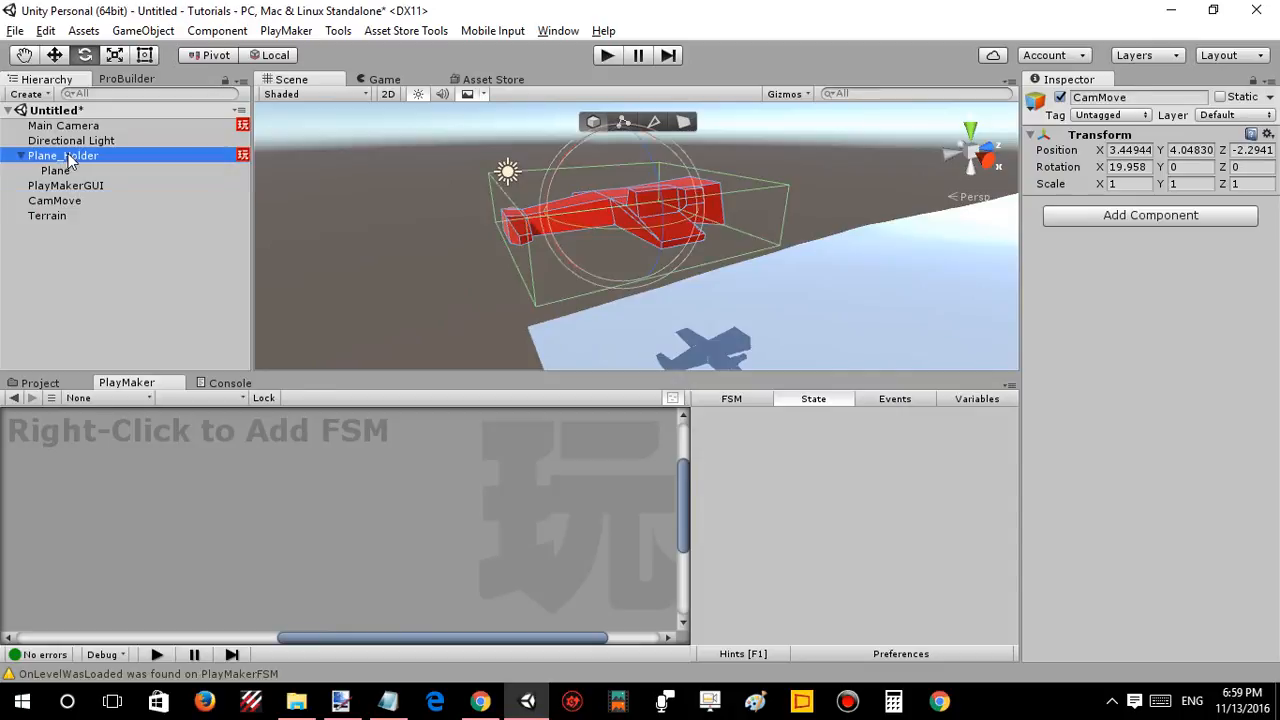
click(21, 156)
click(80, 221)
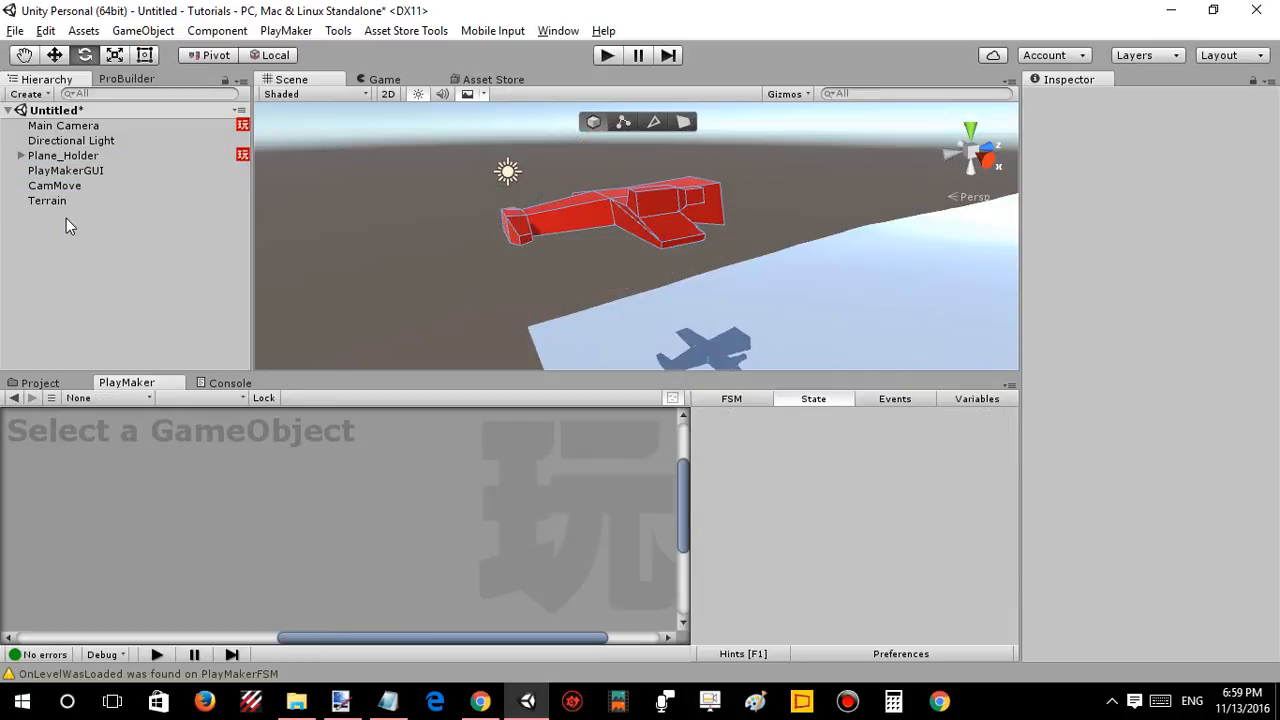
Create an empty GameObject, make it a child of Plane_Holder, and reset its Transform.
right_click(66, 220)
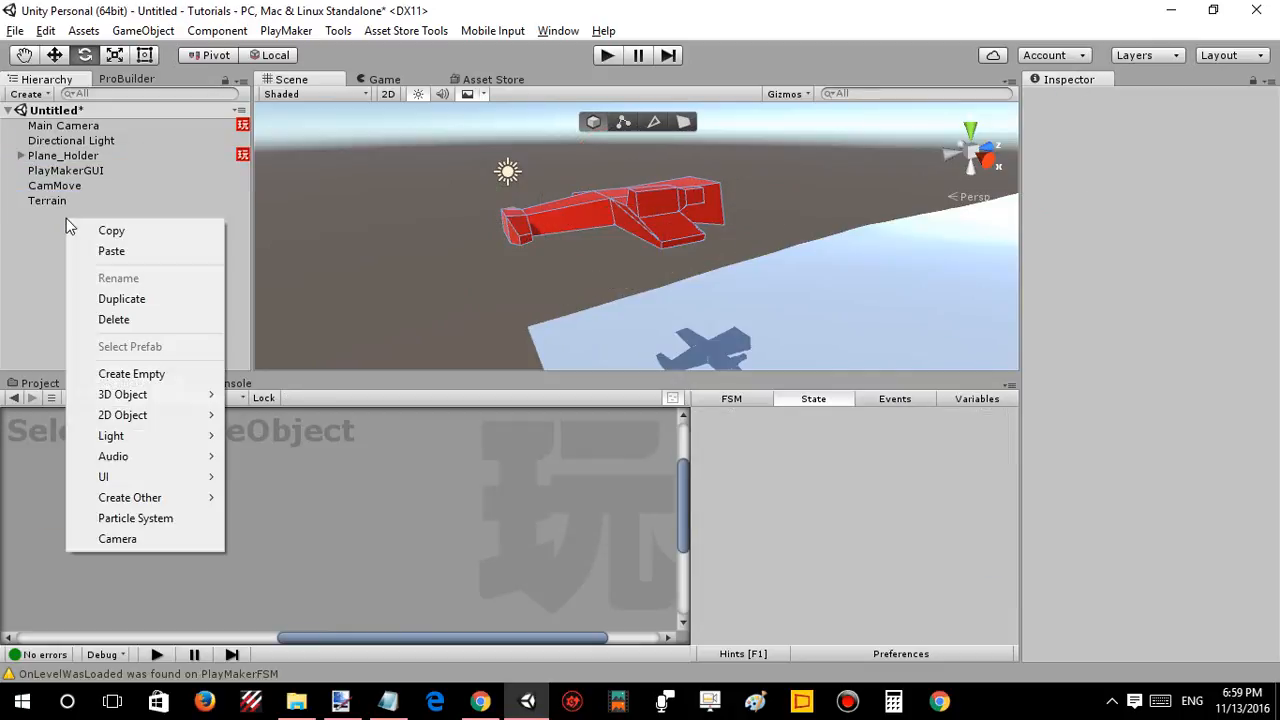
click(143, 377)
alt+drag(667, 166, 628, 200)
drag(88, 216, 86, 160)
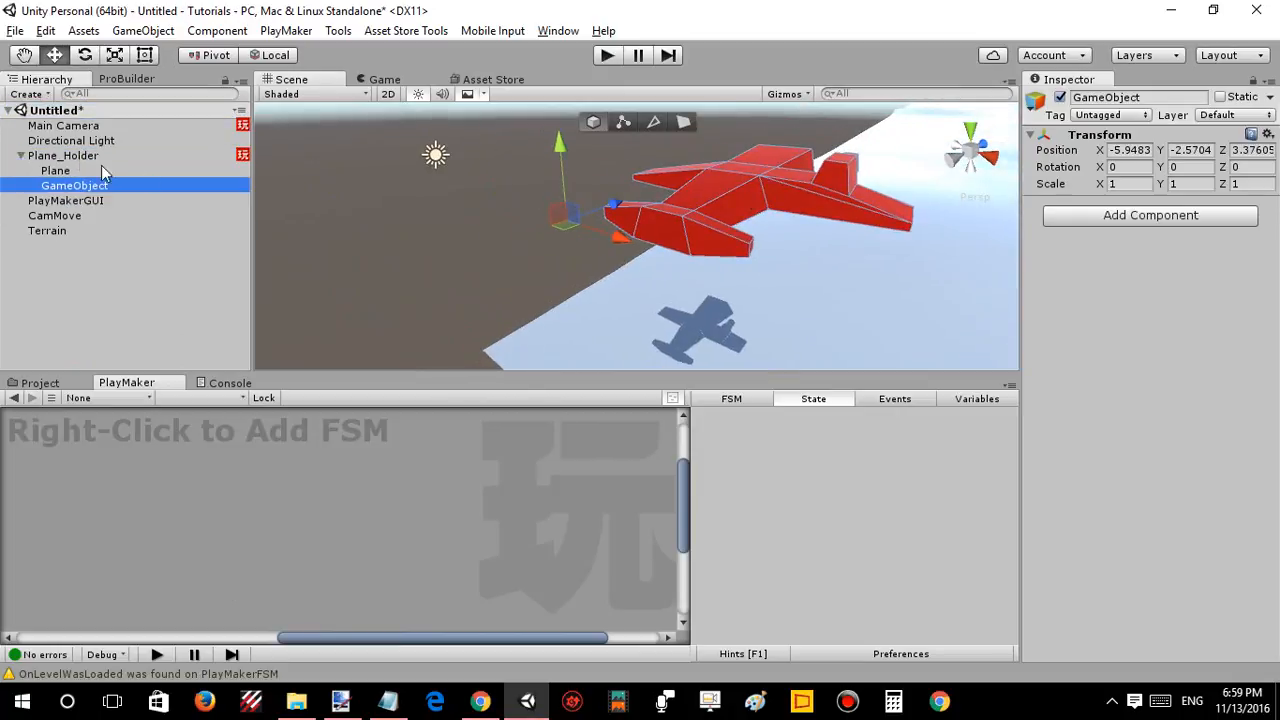
click(1267, 134)
click(1090, 189)
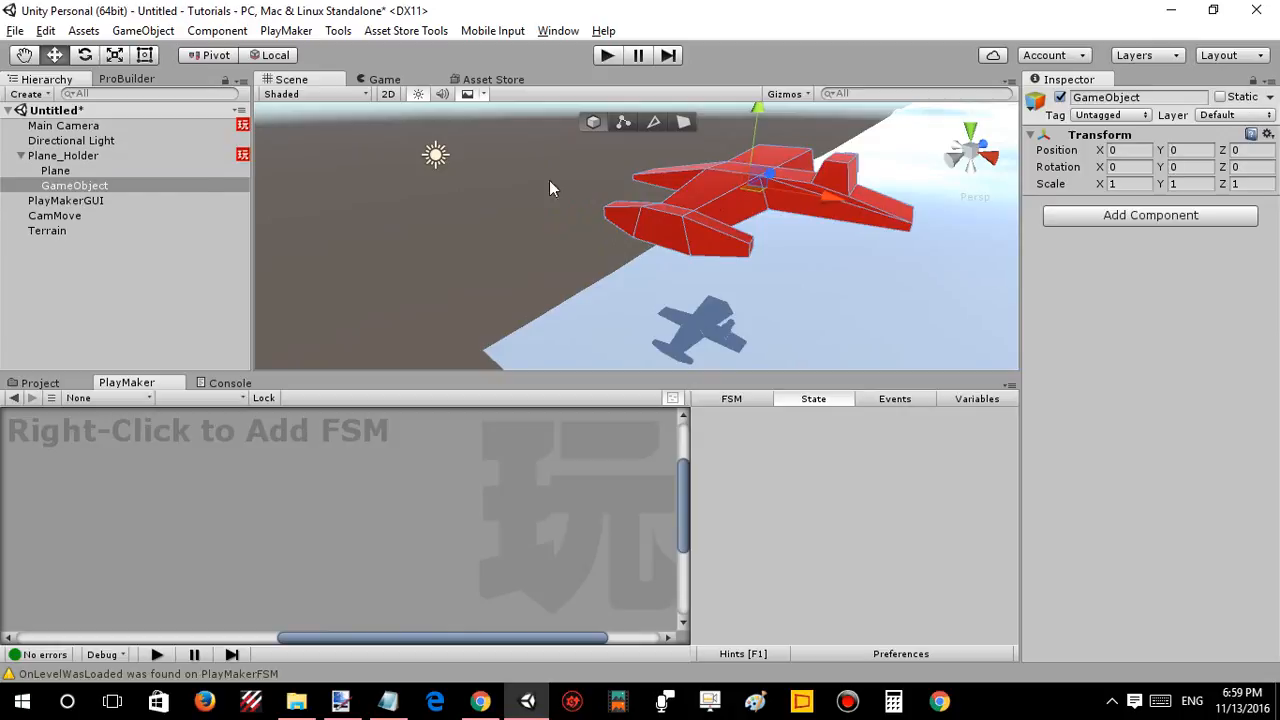
Move the new GameObject out of Plane_Holder to root level above CamMove and rename it PlaneMain.
drag(141, 190, 128, 214)
click(128, 206)
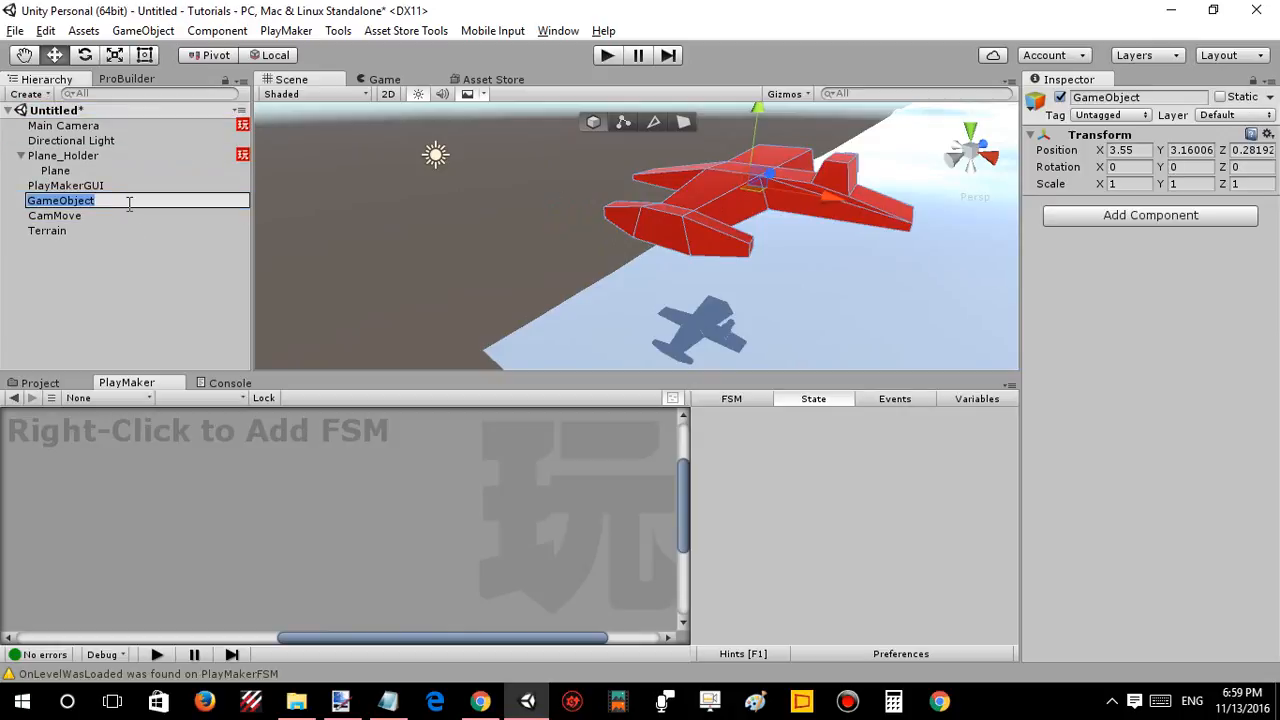
text(Pla)
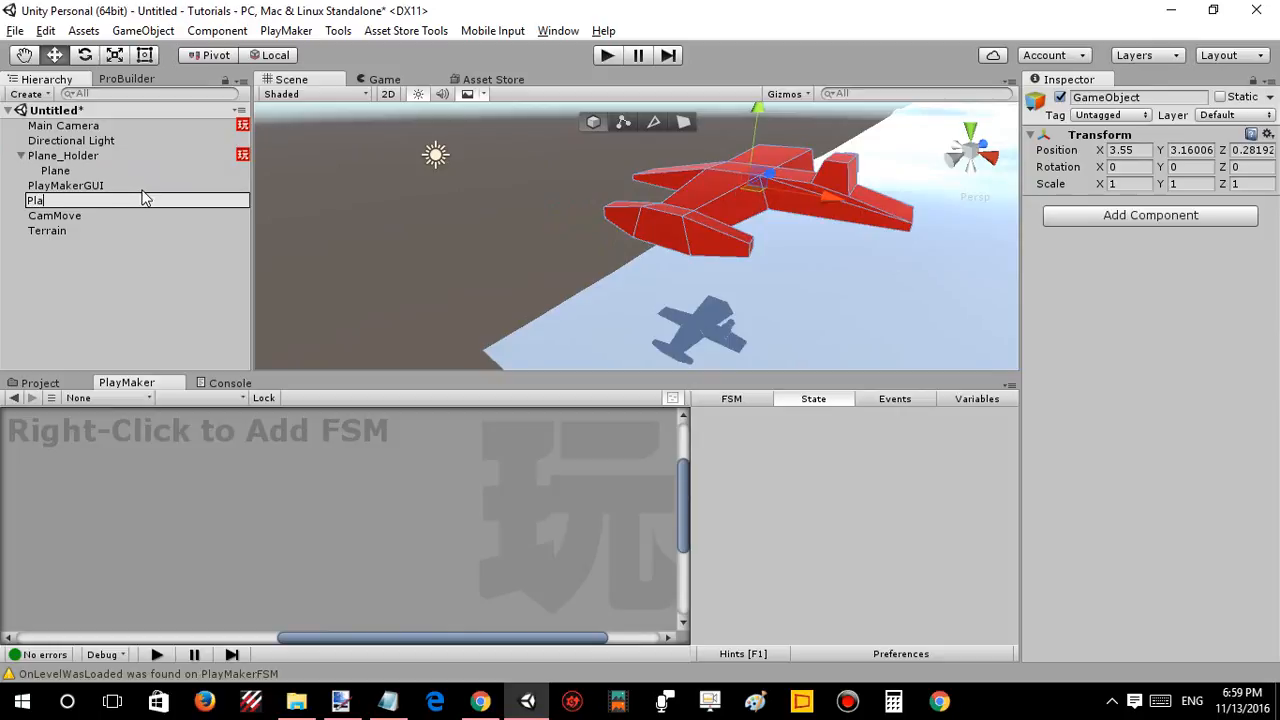
text(neMain)
key(Return)
click(81, 203)
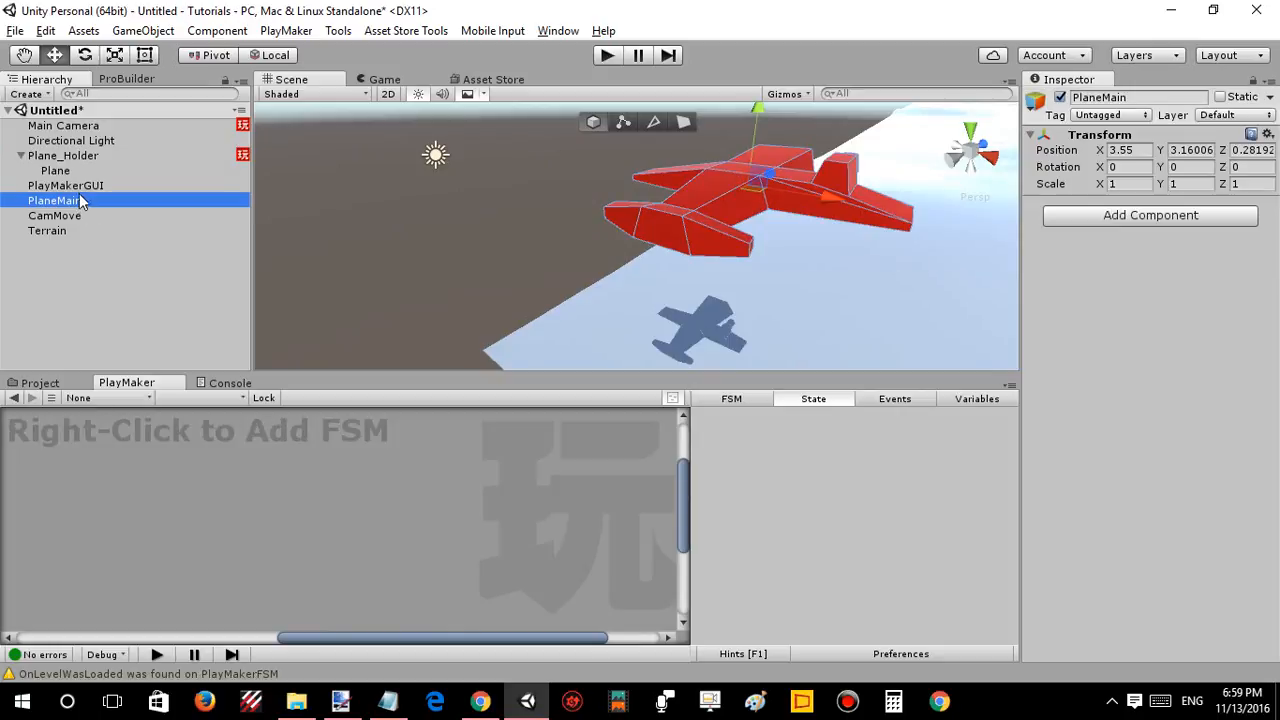
Make Plane_Holder and CamMove children of PlaneMain.
click(23, 157)
mouse_move(40, 157)
mouse_down()
mouse_move(48, 192)
mouse_move(40, 180)
mouse_move(57, 186)
mouse_move(55, 174)
mouse_up()
click(24, 174)
click(22, 171)
click(21, 171)
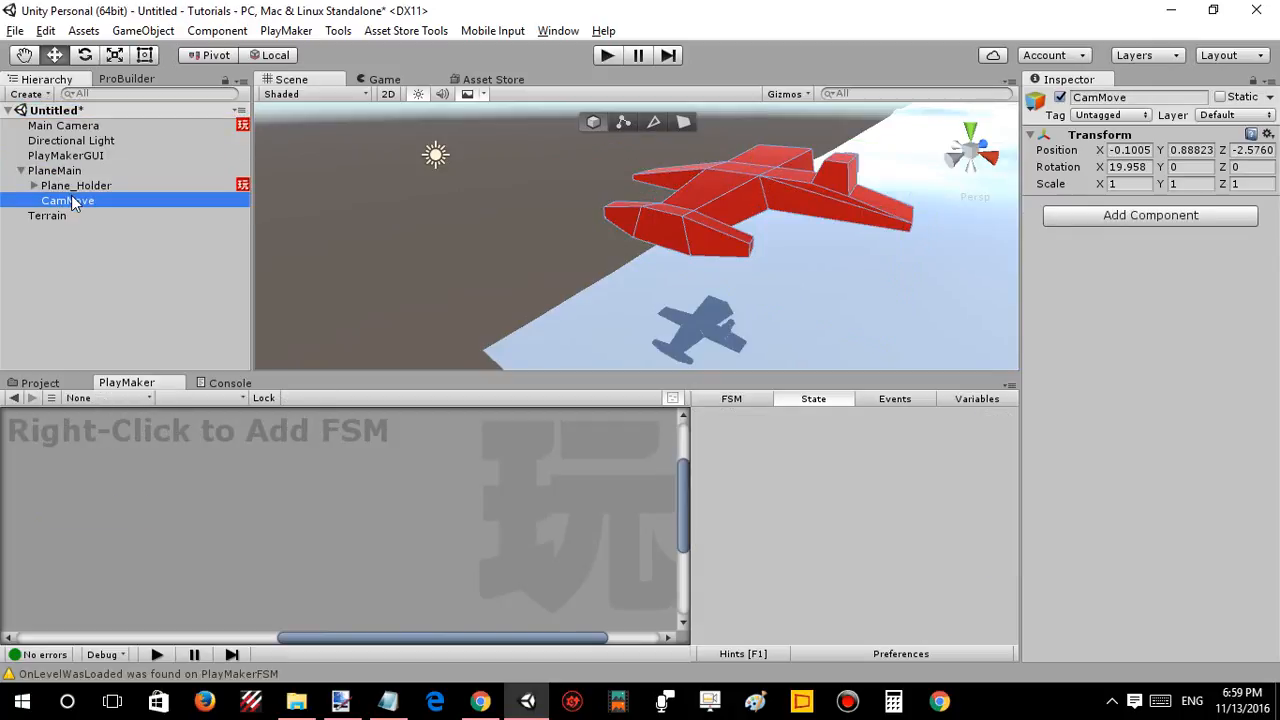
scroll(587, 217, down, 10)
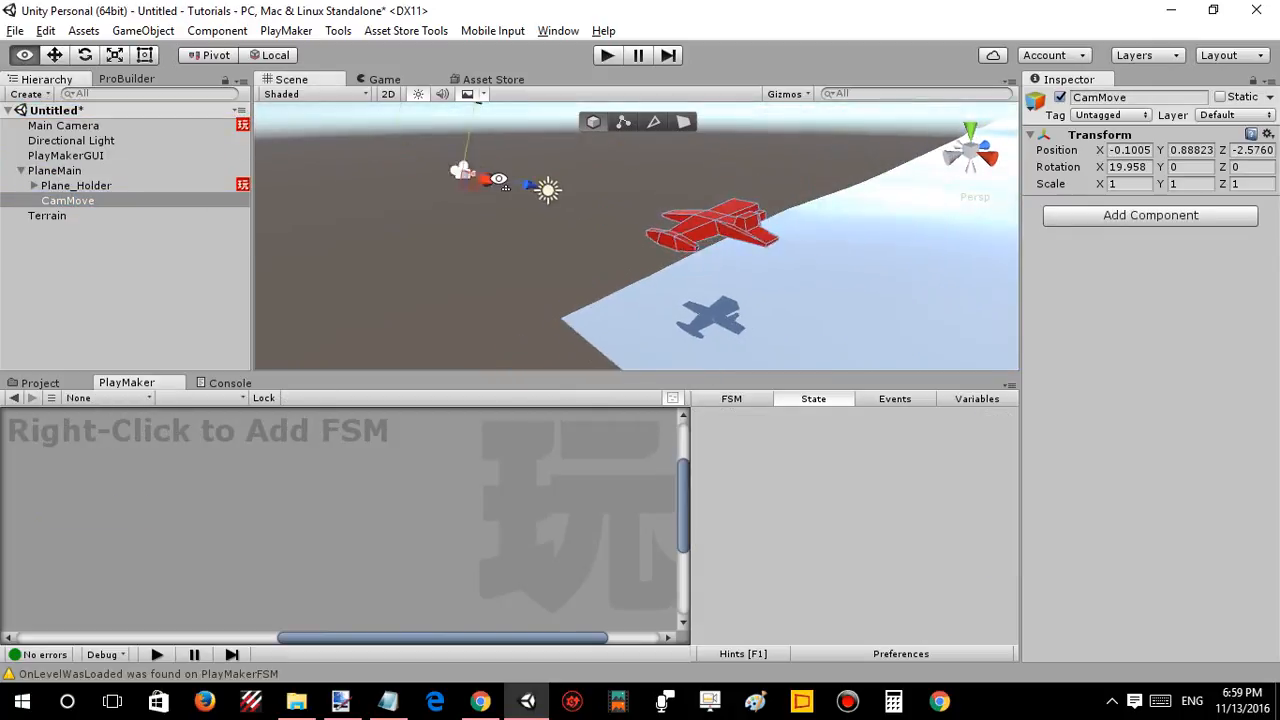
Collapse PlaneMain and play the scene to test the new hierarchy, ending with play mode stopped.
click(60, 173)
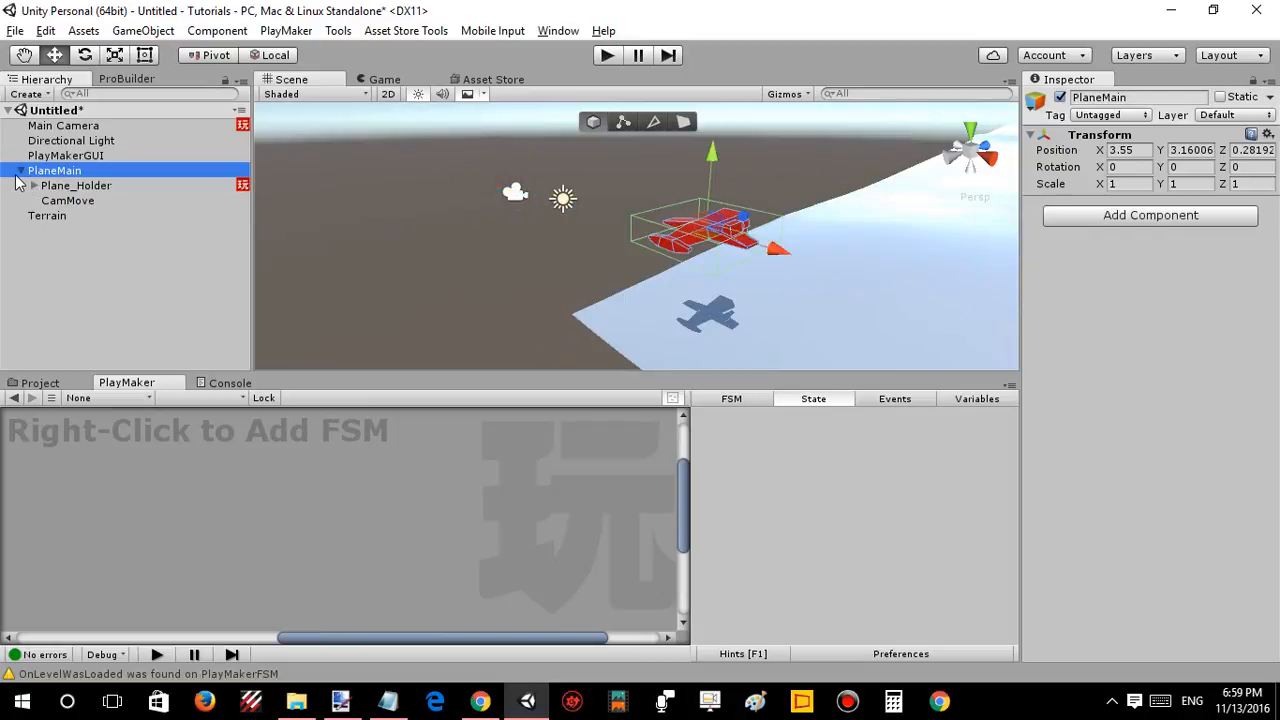
click(21, 171)
click(69, 228)
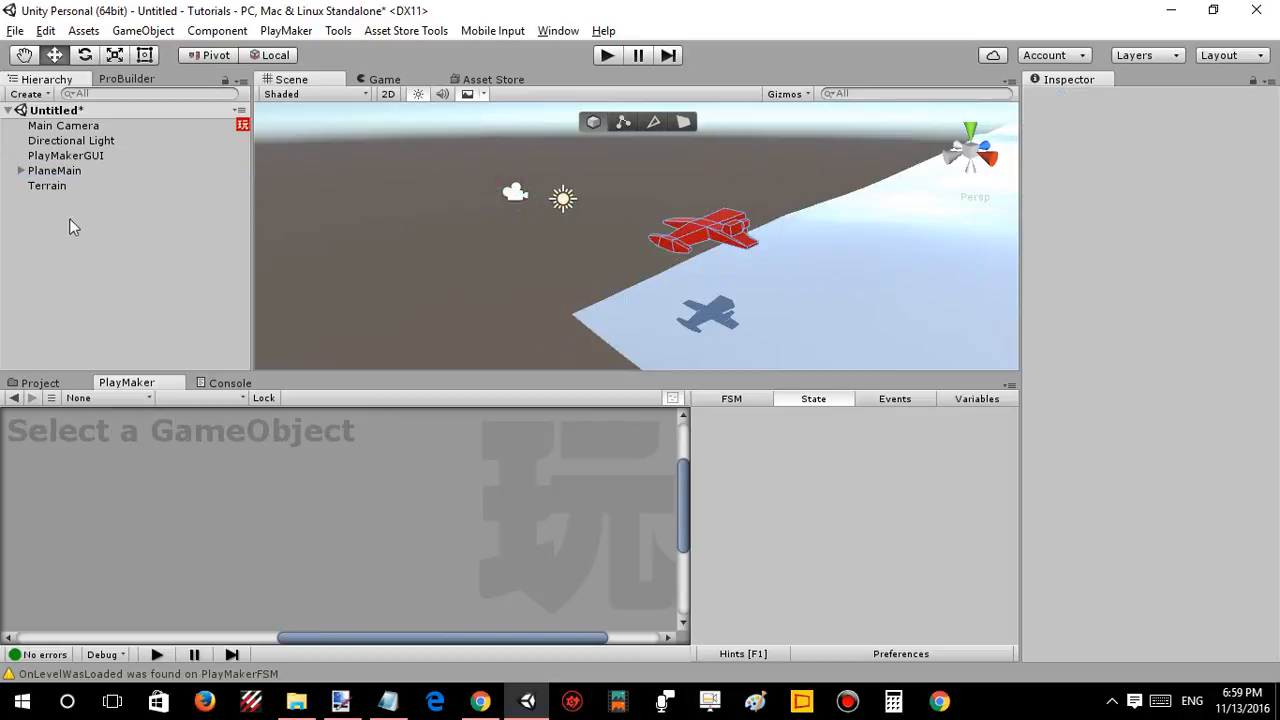
click(605, 57)
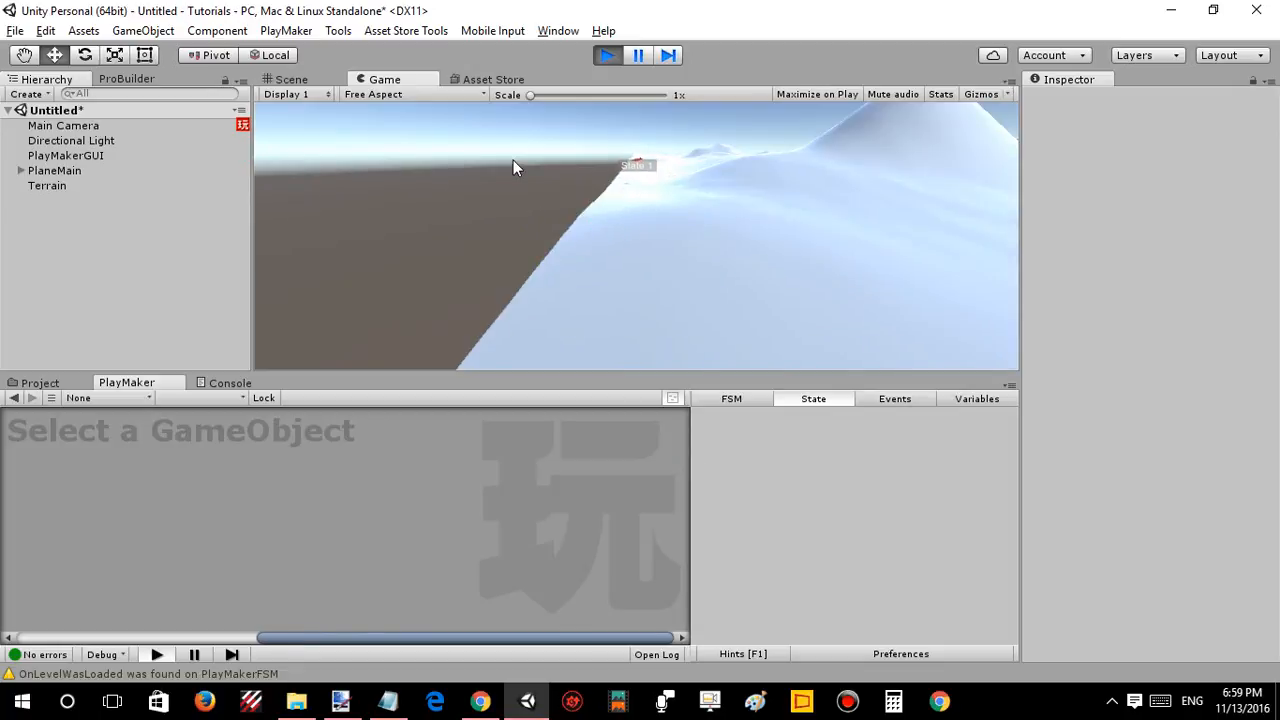
click(609, 57)
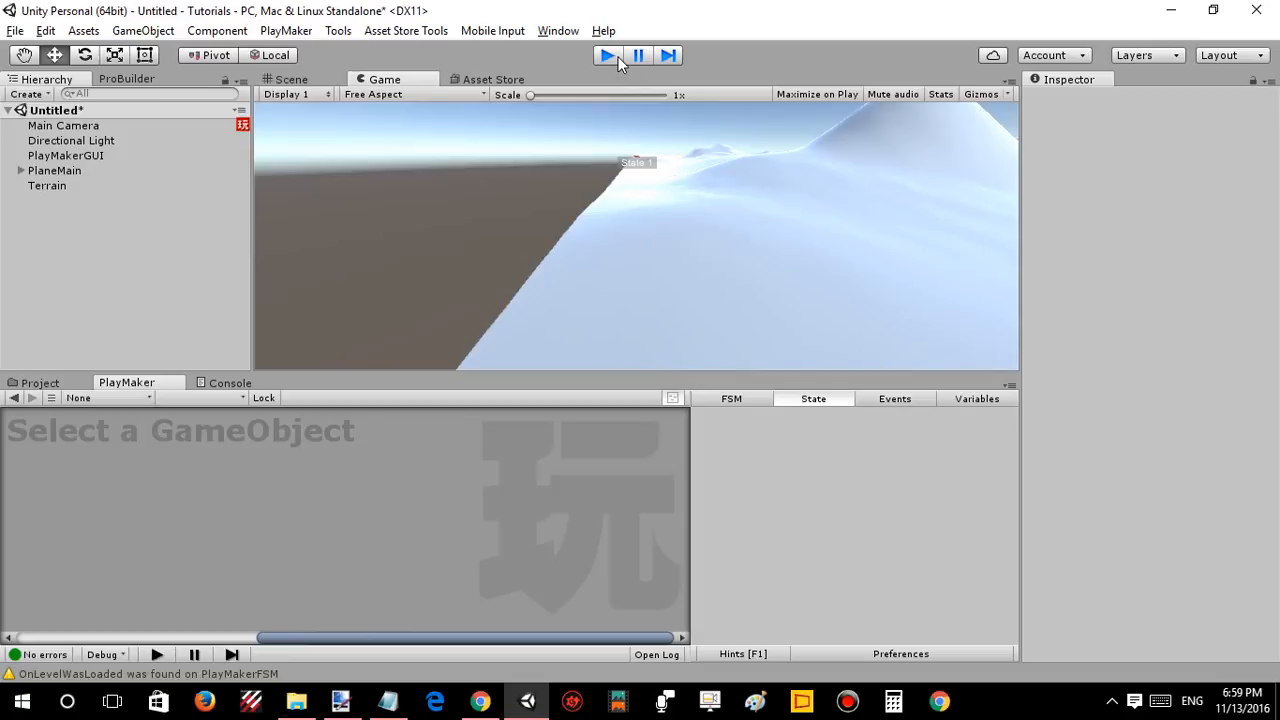
Copy the Translate action from Plane_Holder's State 1 and paste it into State 1 of a new FSM on PlaneMain.
click(21, 171)
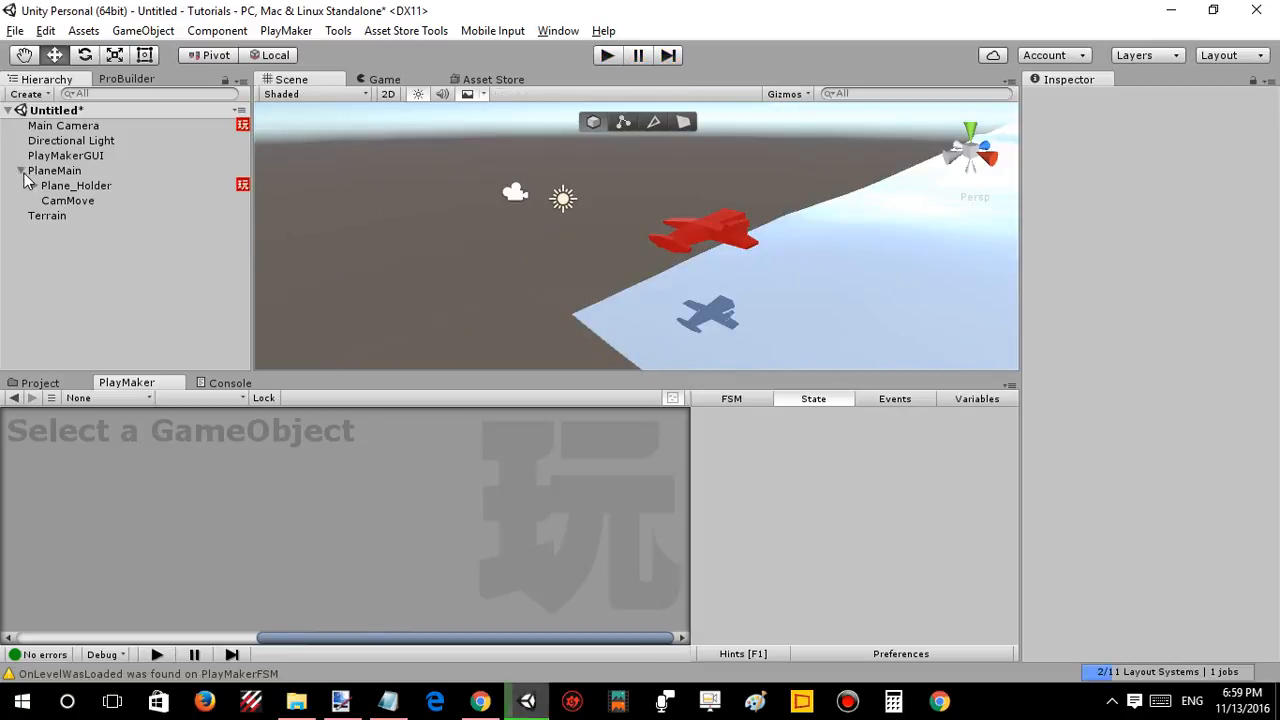
click(75, 202)
click(98, 187)
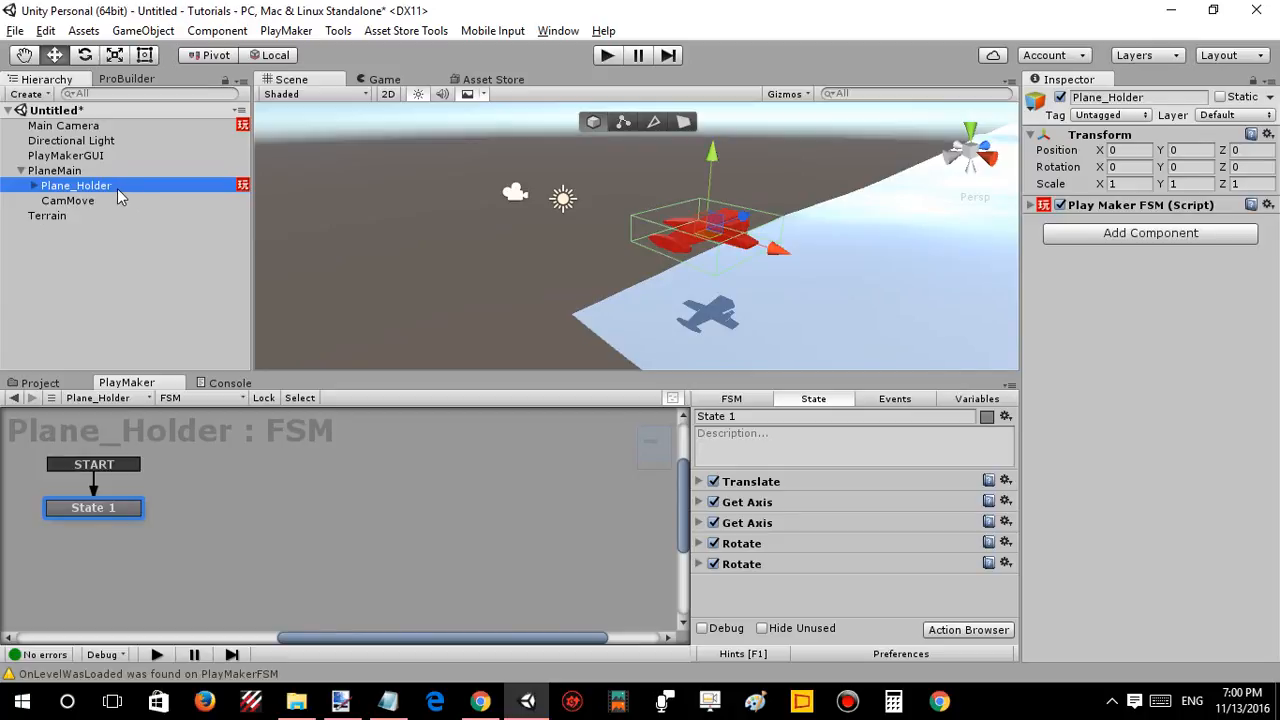
click(788, 483)
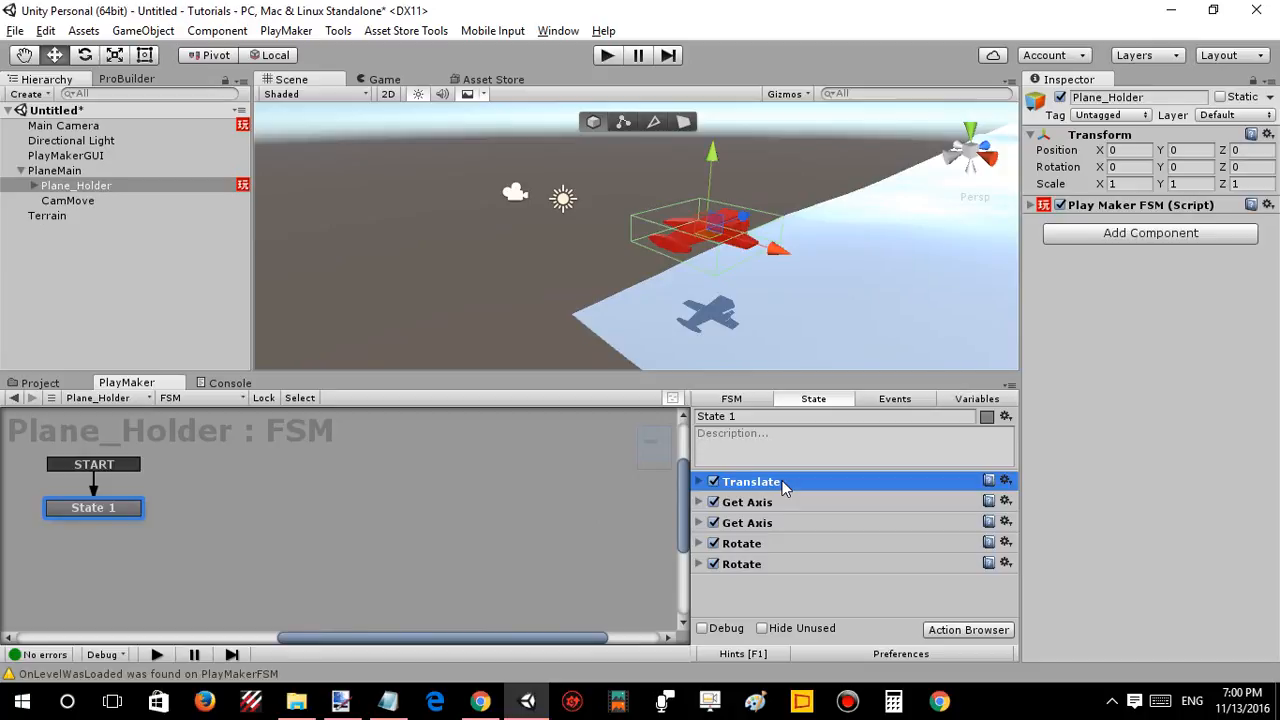
click(145, 171)
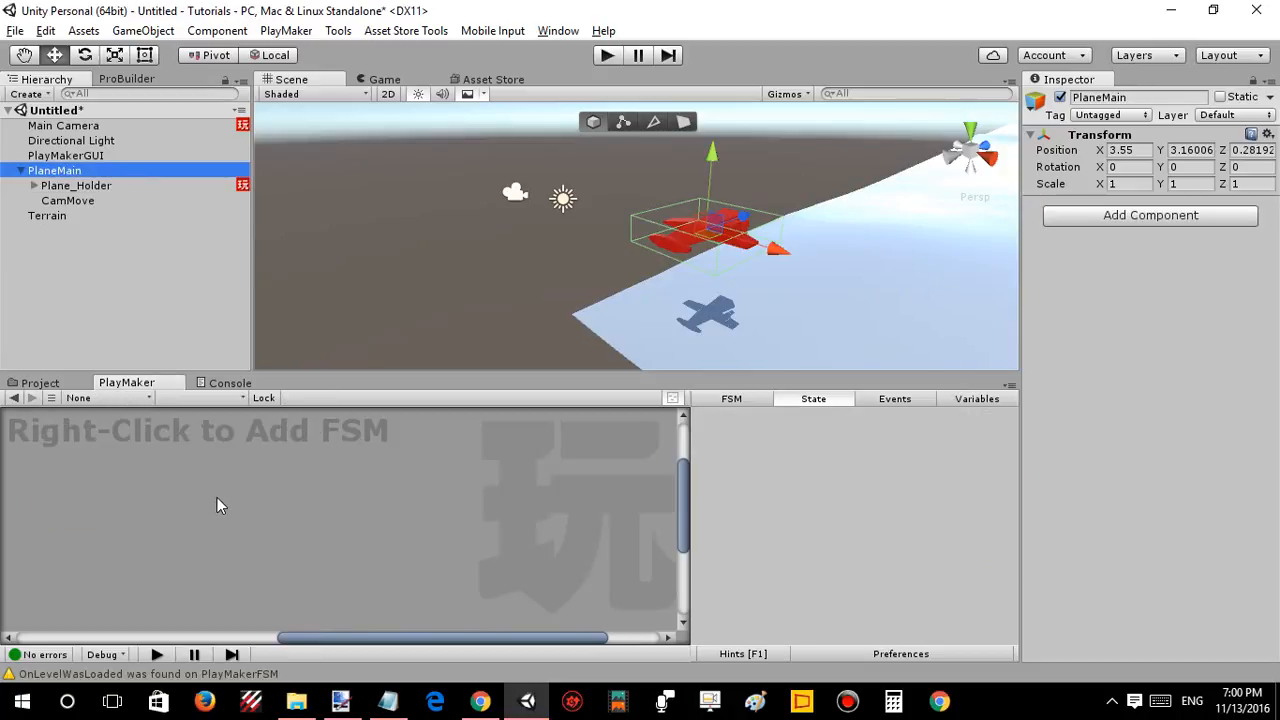
right_click(277, 497)
click(290, 508)
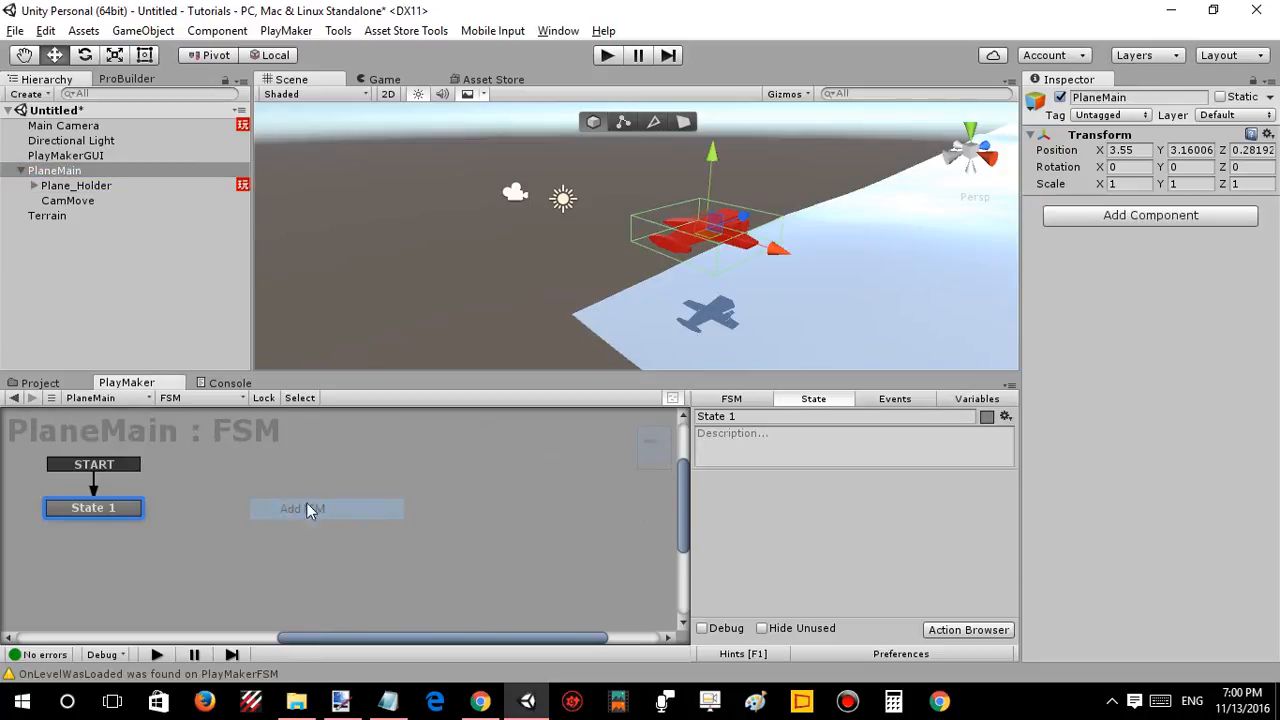
key(ctrl+v)
Disable the Translate action in Plane_Holder's FSM and play the scene briefly to test the plane's movement.
click(131, 185)
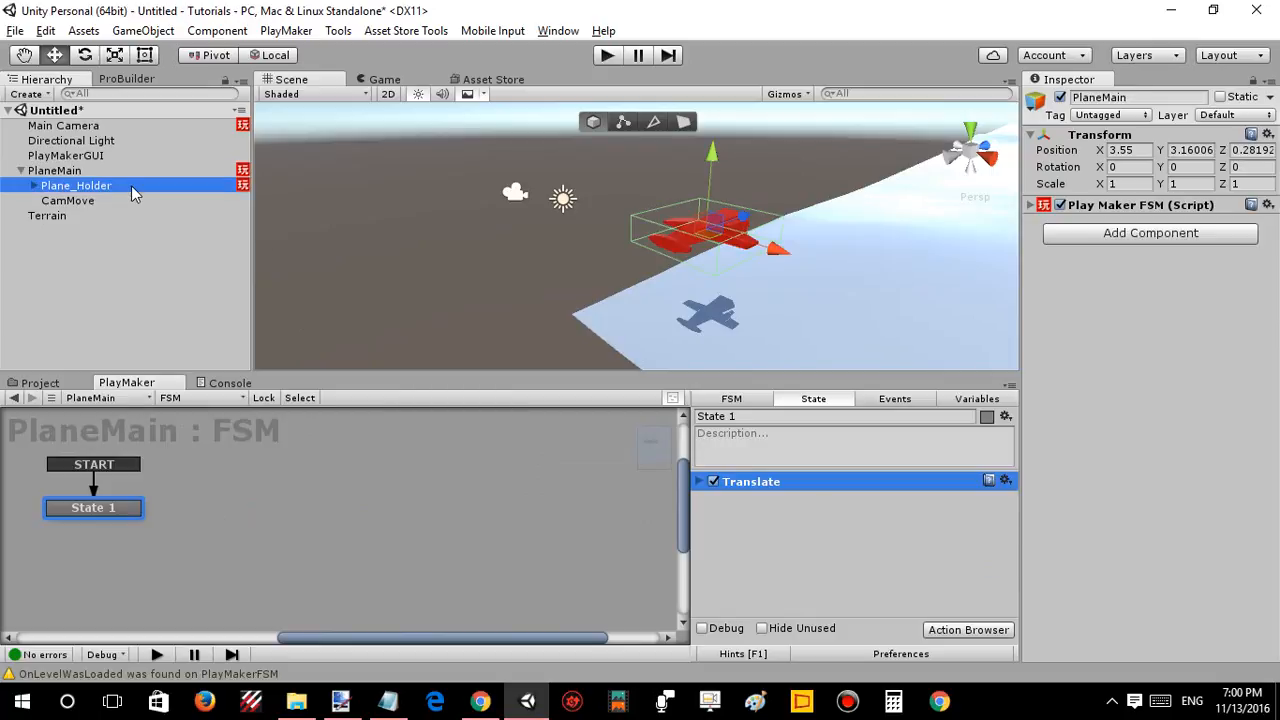
click(713, 482)
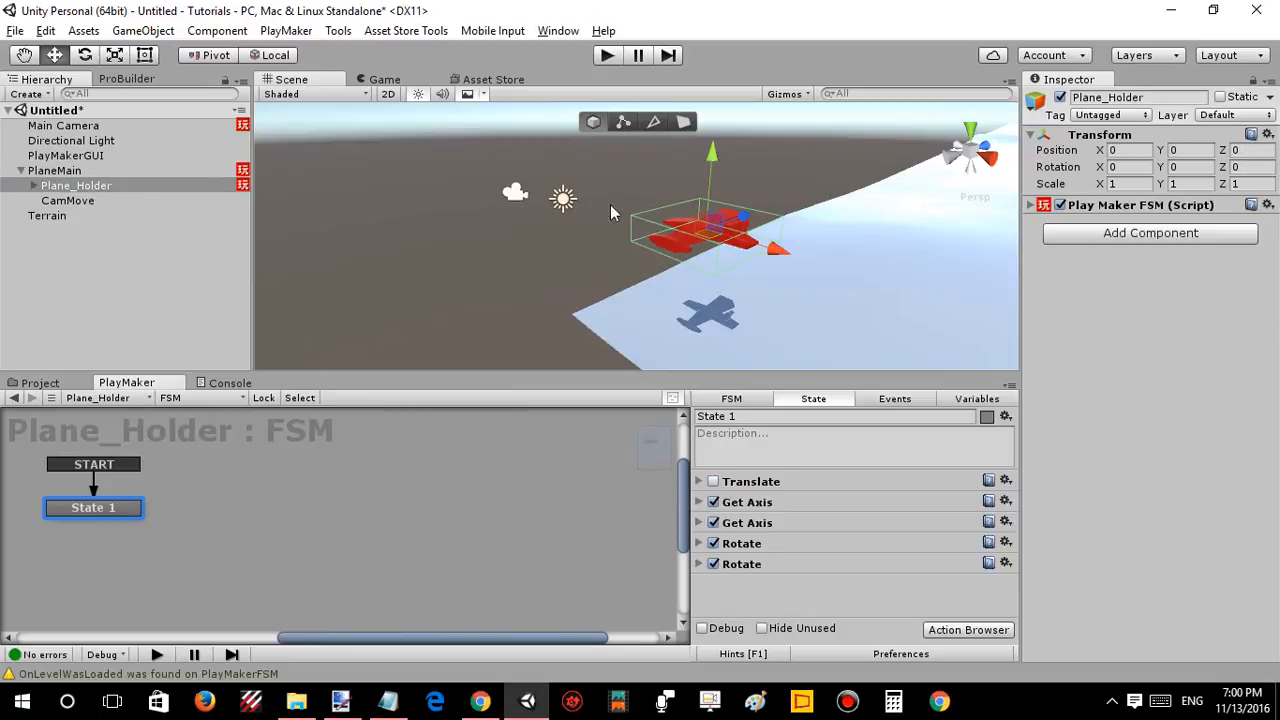
click(608, 56)
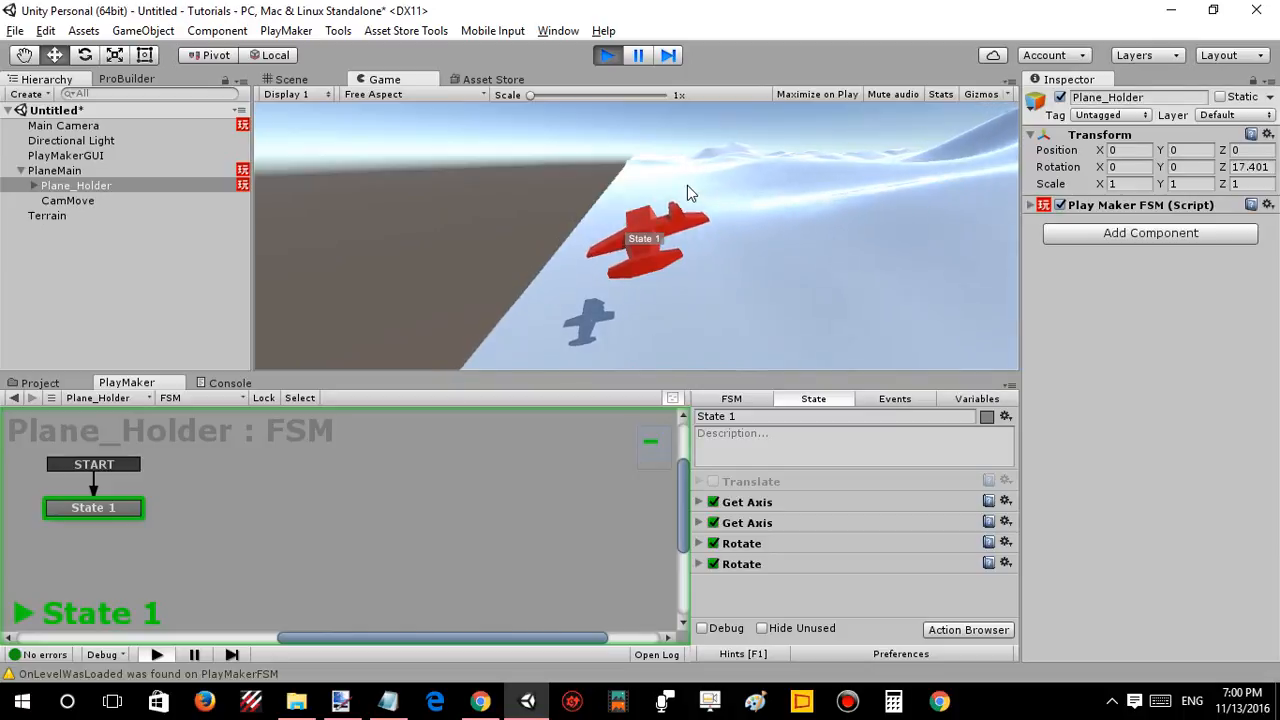
click(609, 55)
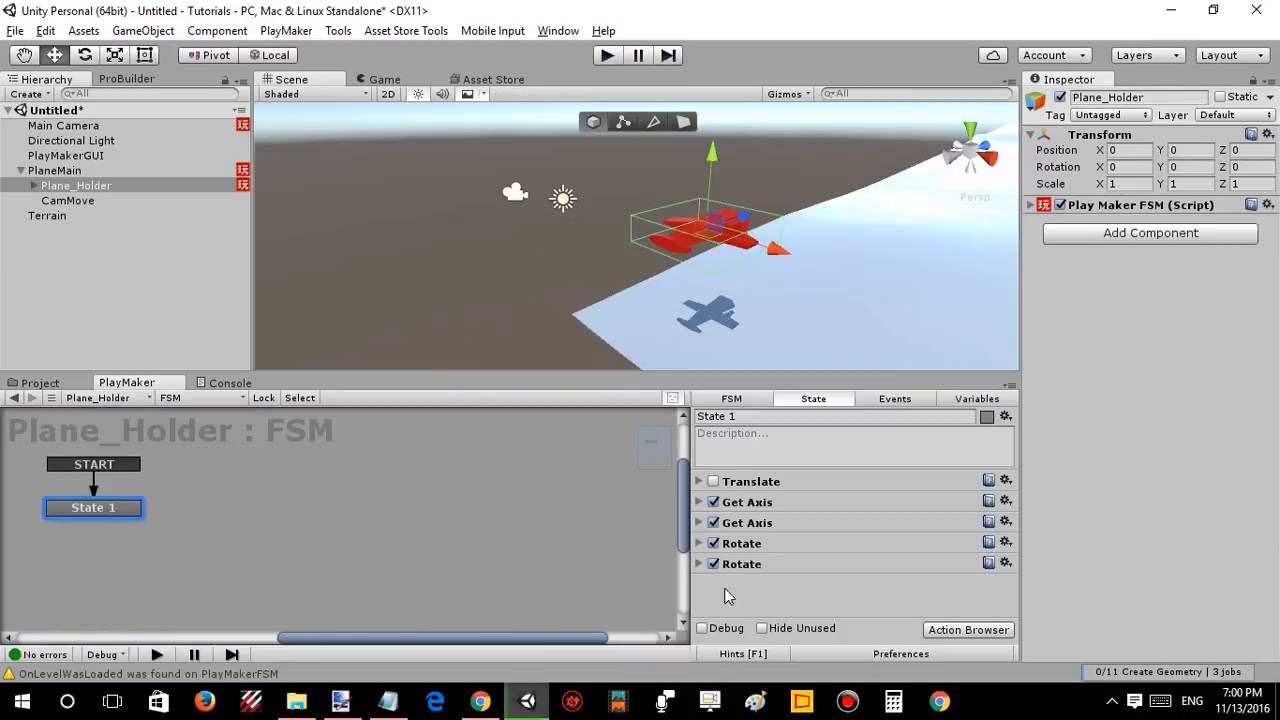
Set the Get Axis multipliers in Plane_Holder's State 1 to -25 for the Horizontal axis and 25 for the Vertical axis.
click(747, 502)
click(896, 540)
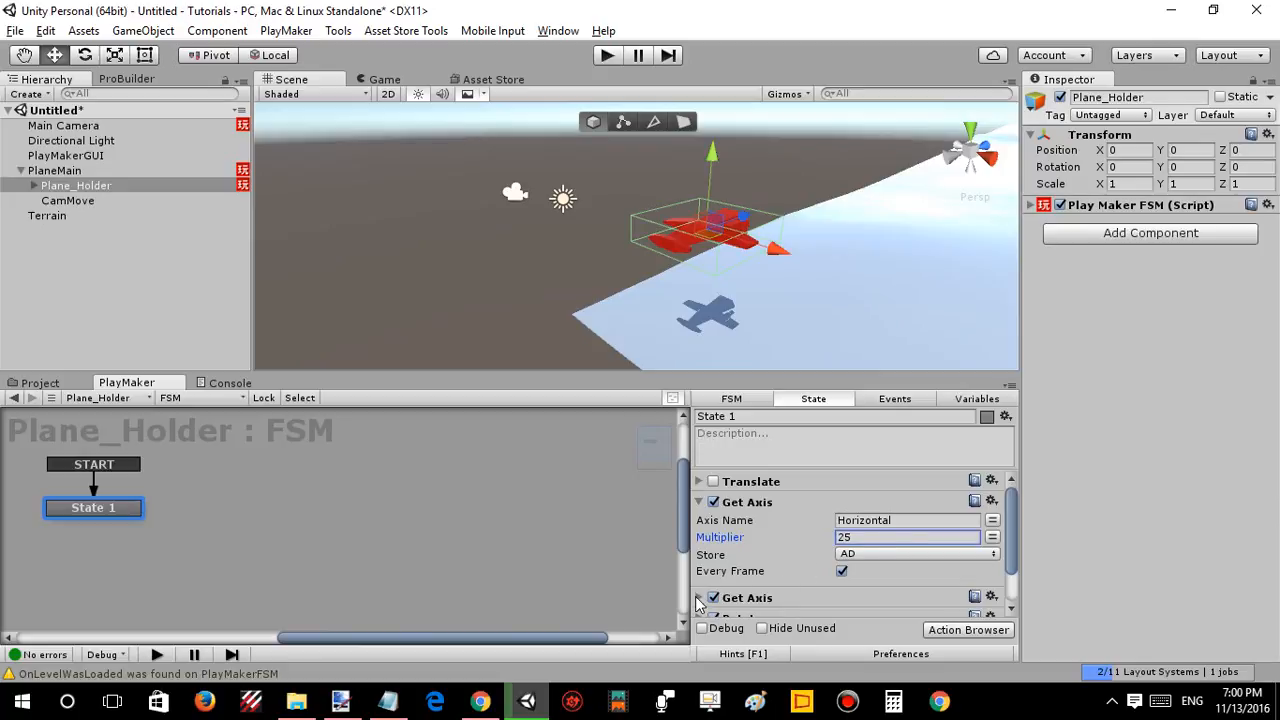
click(700, 598)
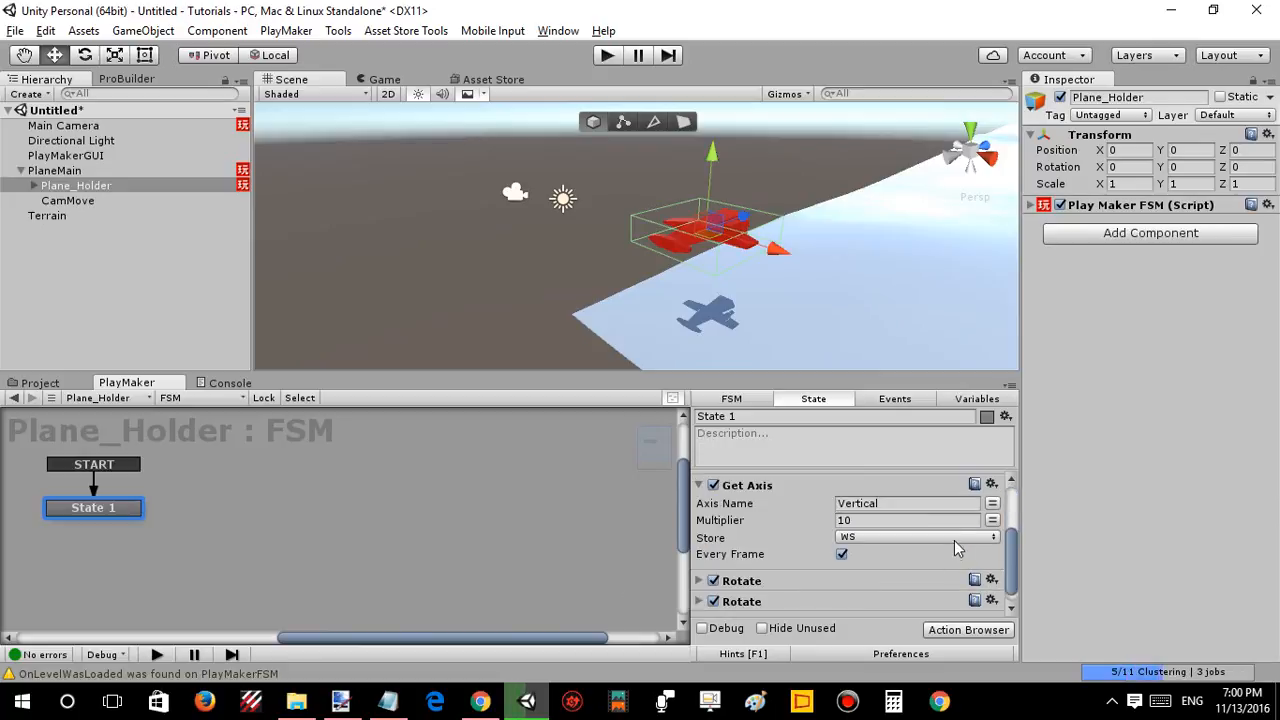
click(912, 519)
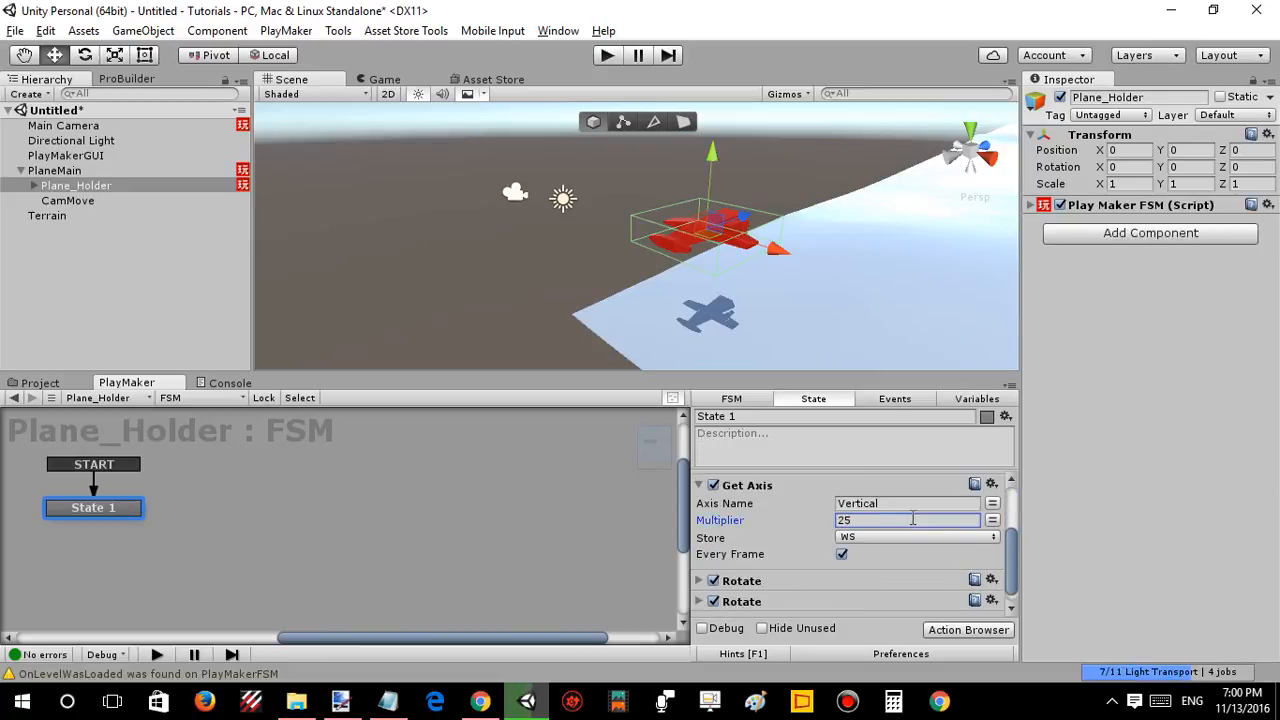
scroll(822, 505, up, 3)
click(701, 503)
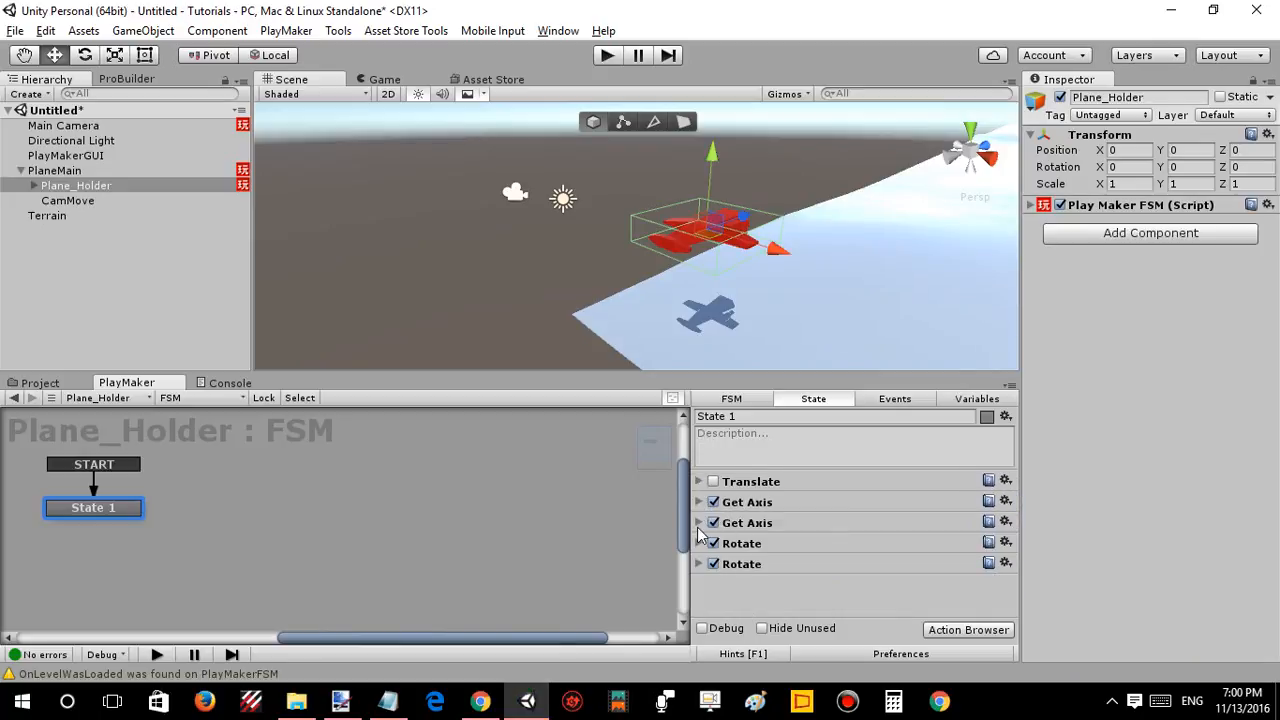
click(702, 503)
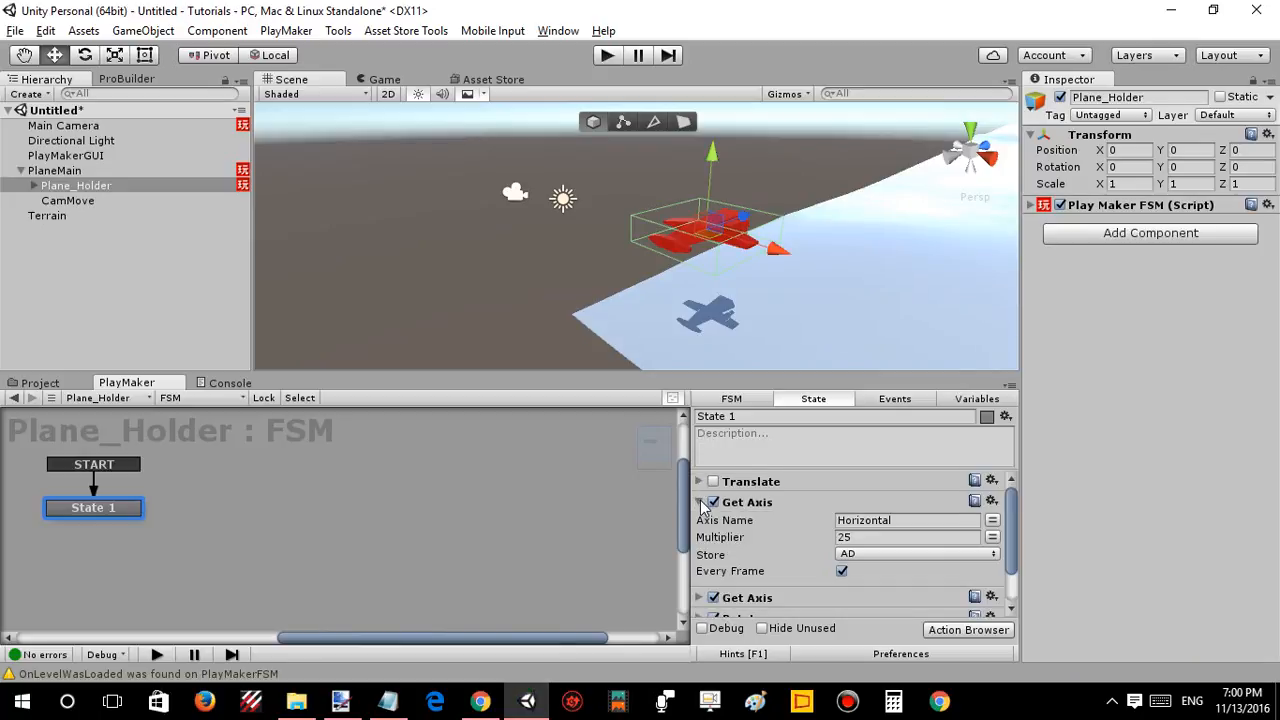
click(860, 537)
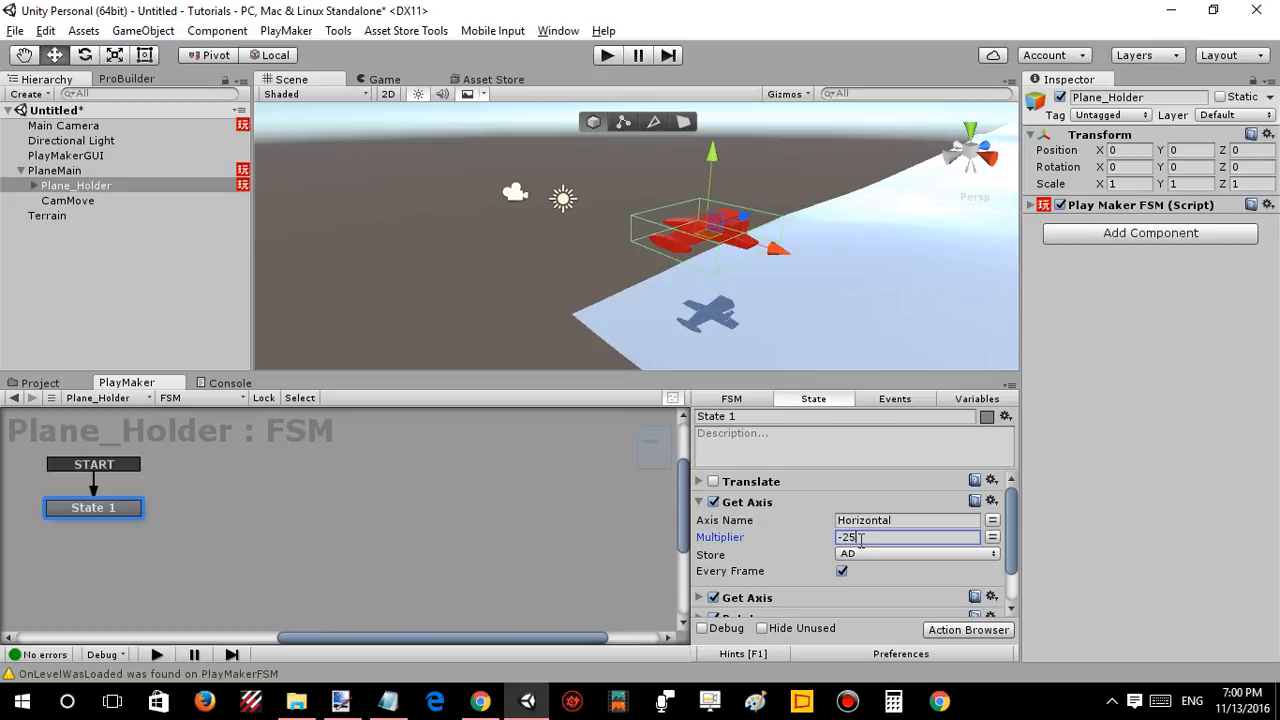
Play the scene, steer the plane through pitch and roll in all directions to test the new multipliers, and stop play mode.
click(607, 55)
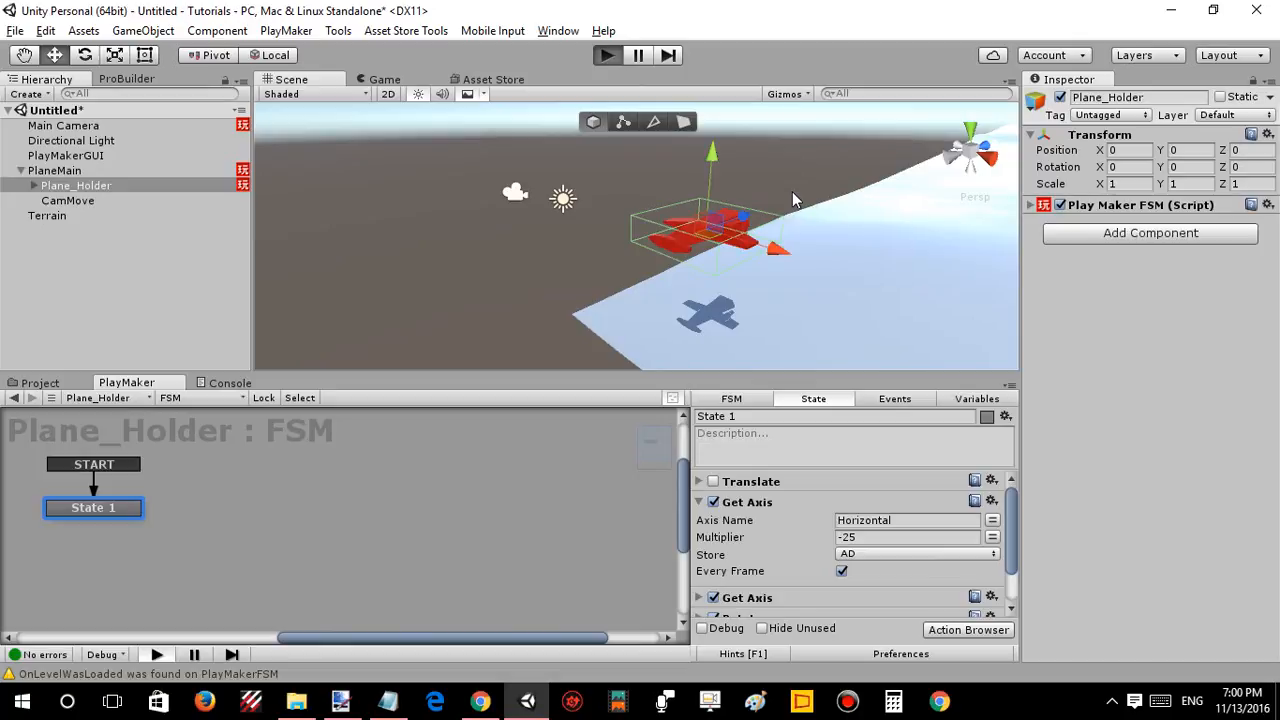
key(a)
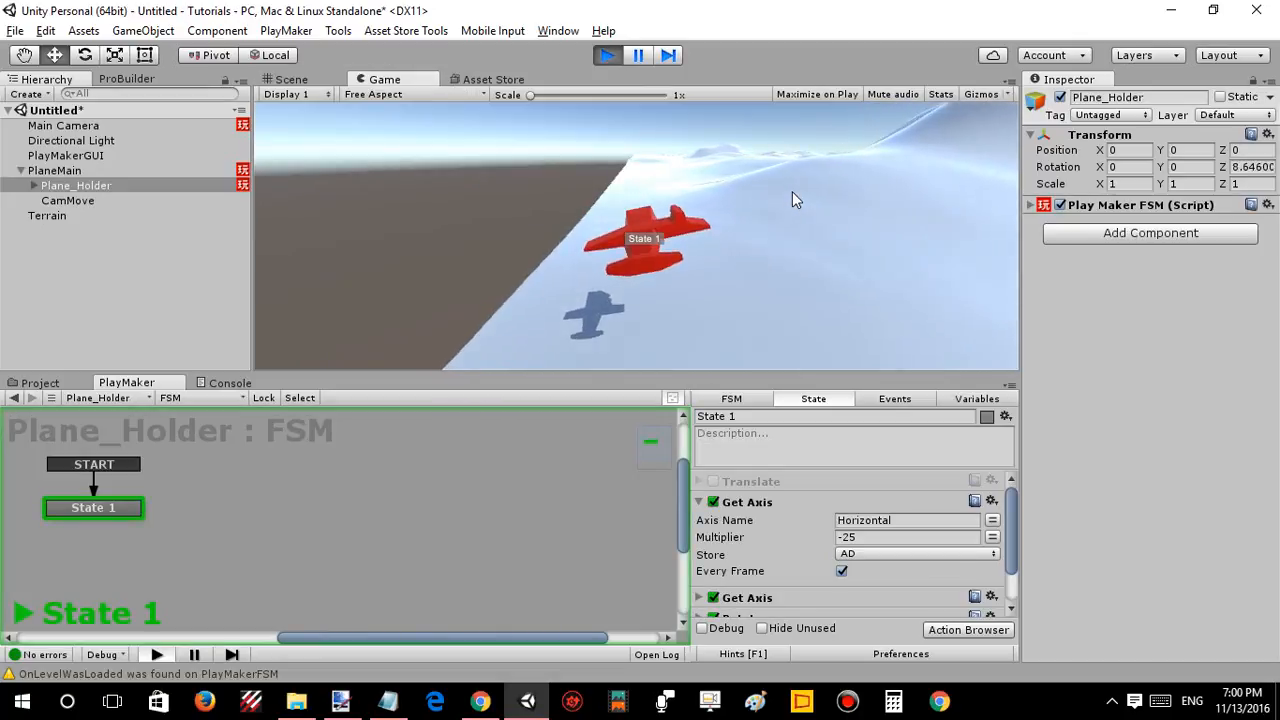
key(s)
key(d)
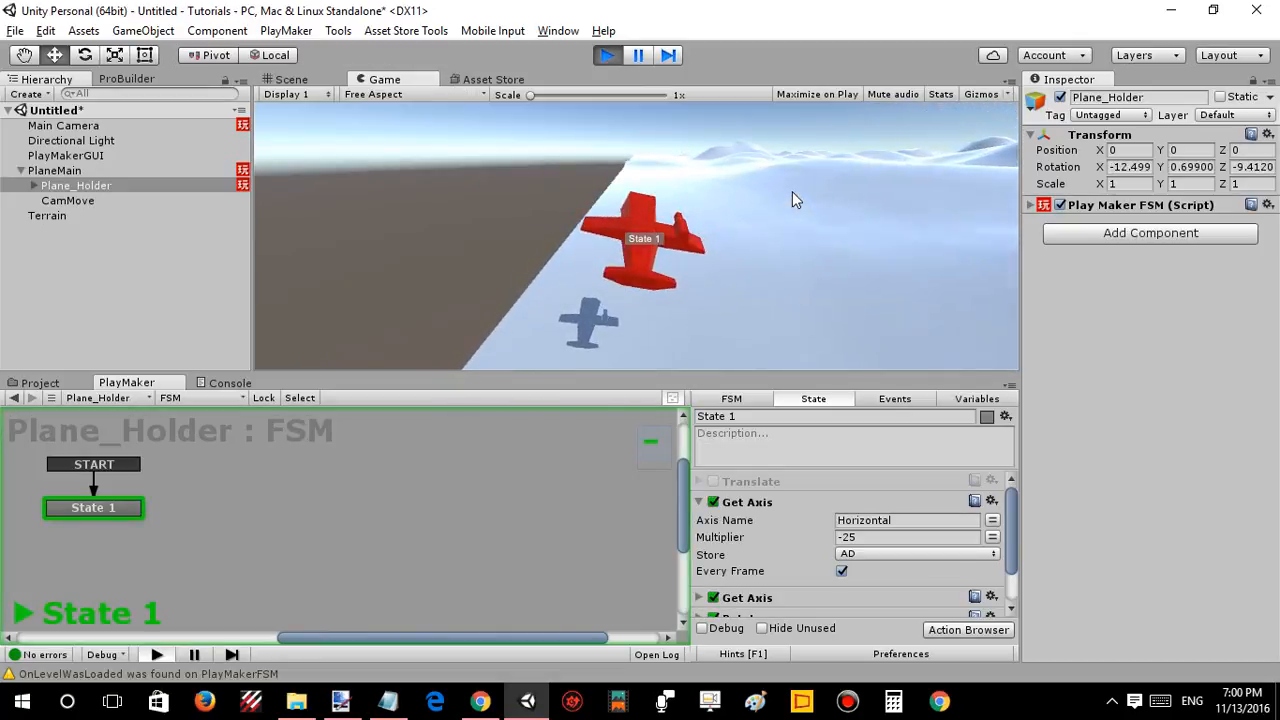
key(s)
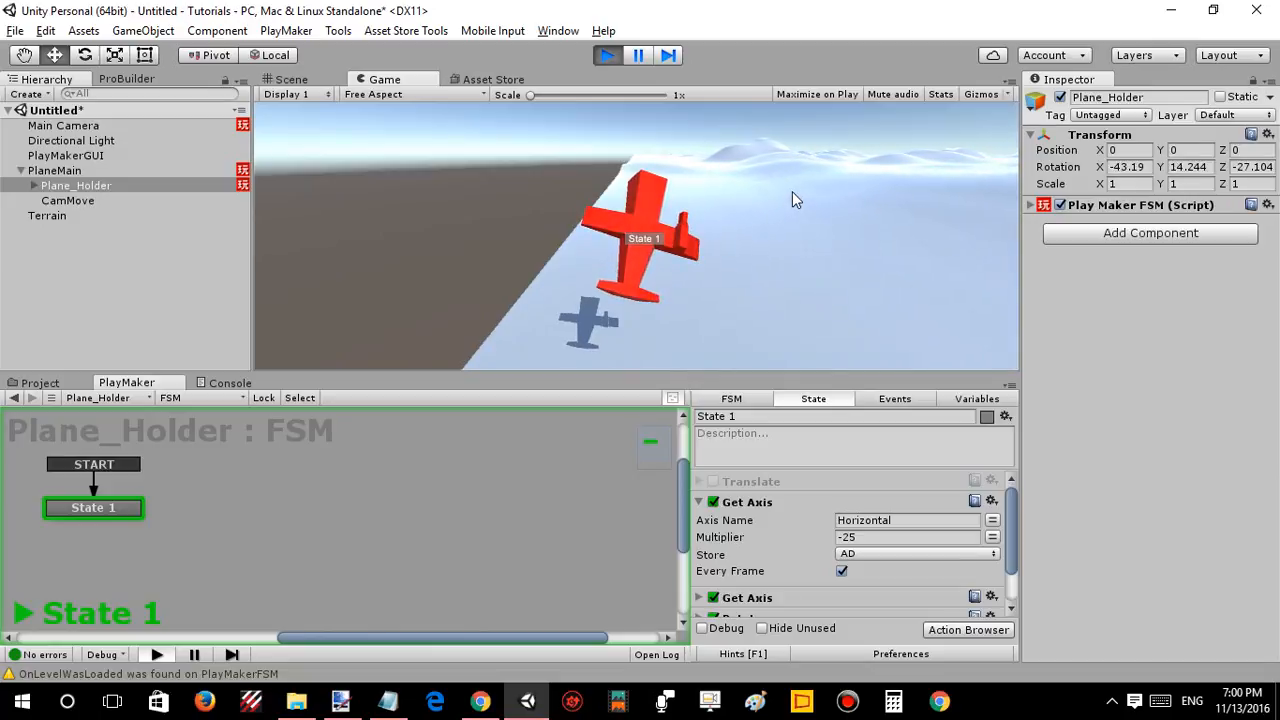
key(d)
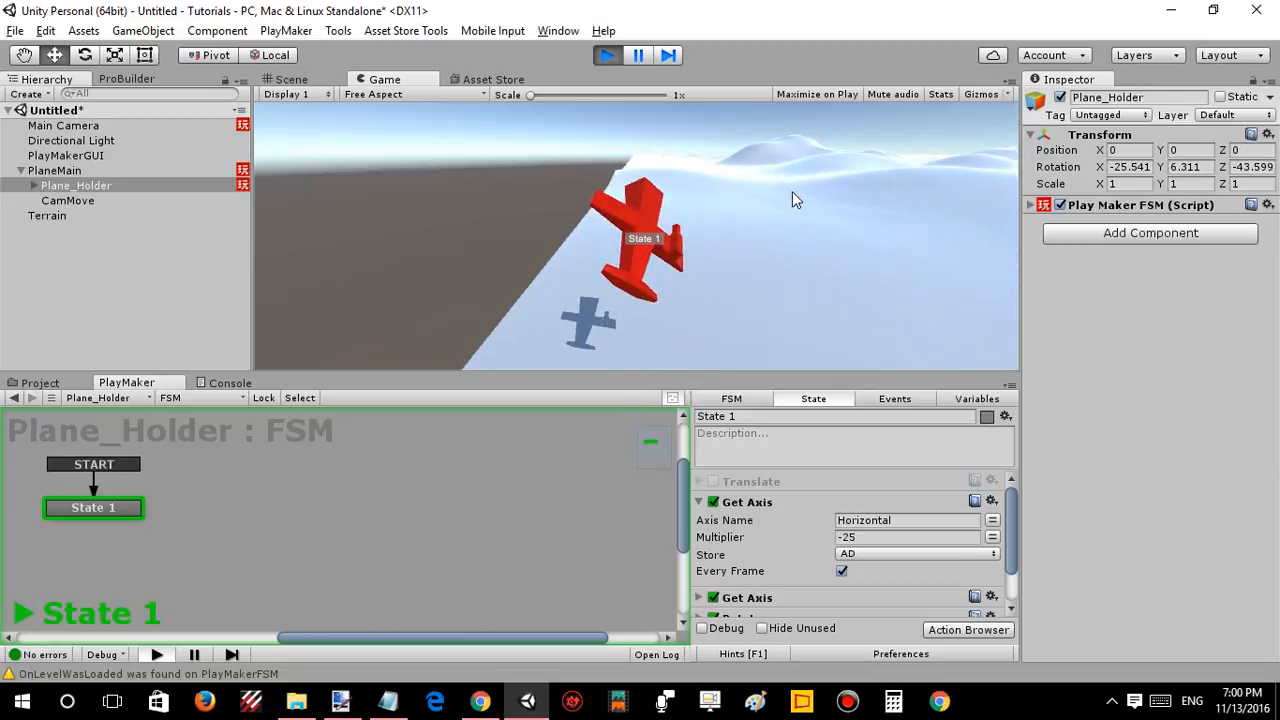
key(s)
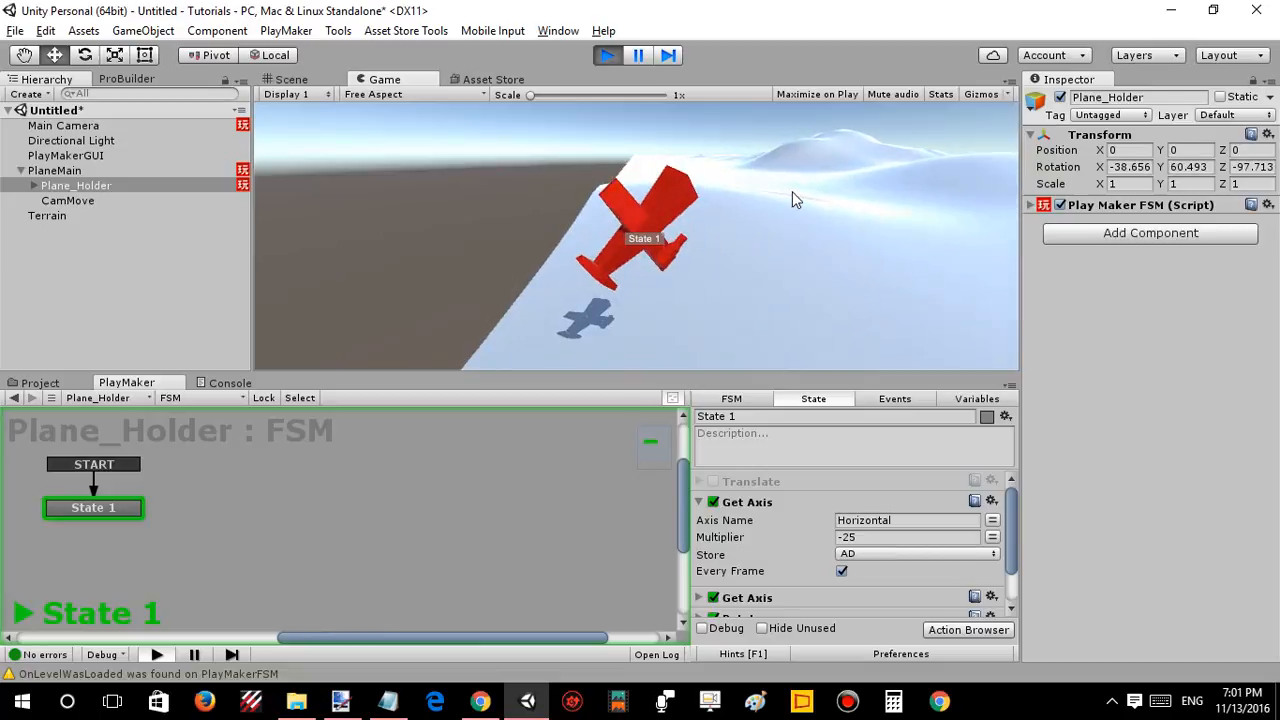
key(a)
key(a)
key(s)
key(w)
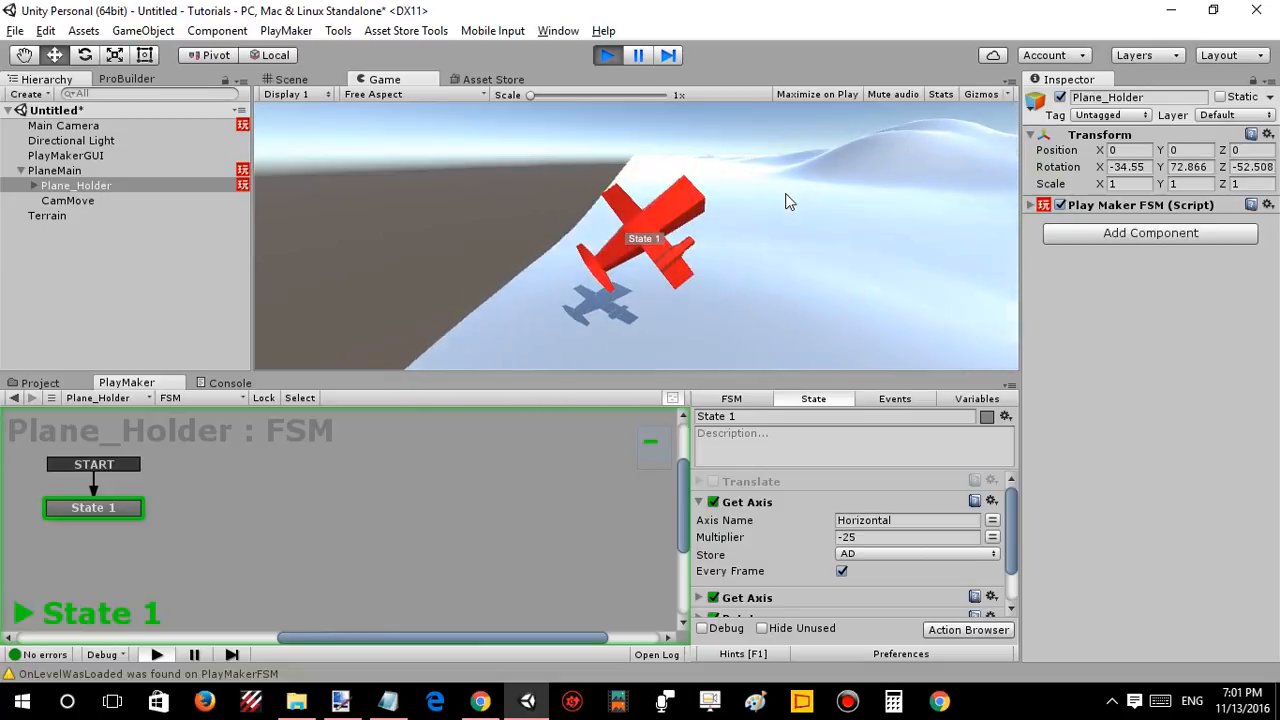
key(a)
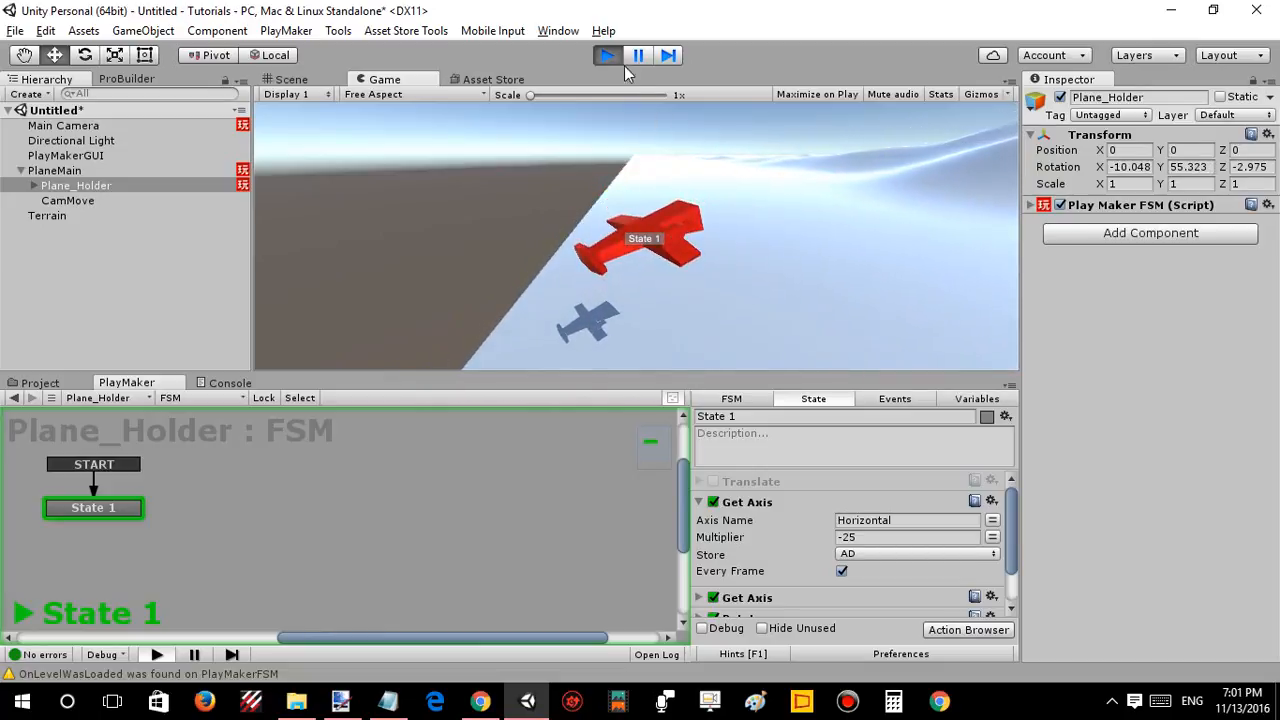
click(610, 57)
Examine the plane up close in the scene and review the State 1 actions of PlaneMain and Plane_Holder.
scroll(941, 241, up, 10)
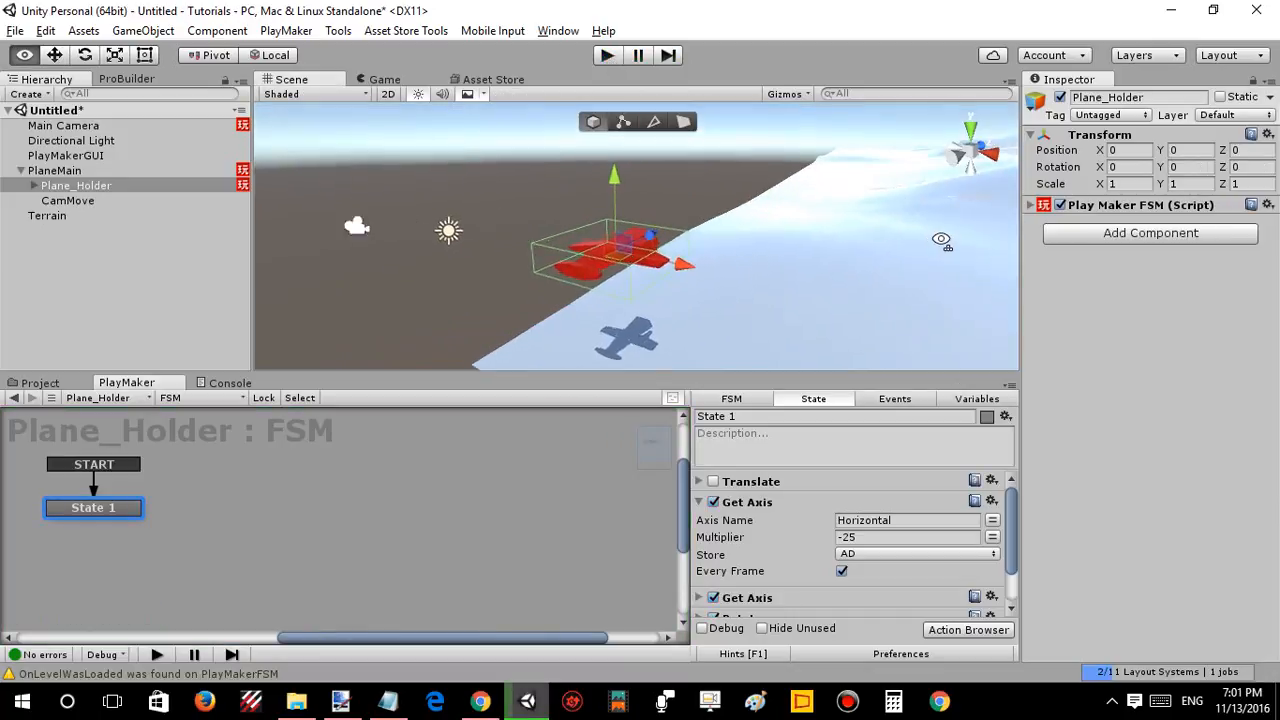
scroll(941, 241, down, 5)
key(q)
right_drag(891, 256, 876, 257)
key(w)
key(q)
key(e)
key(s)
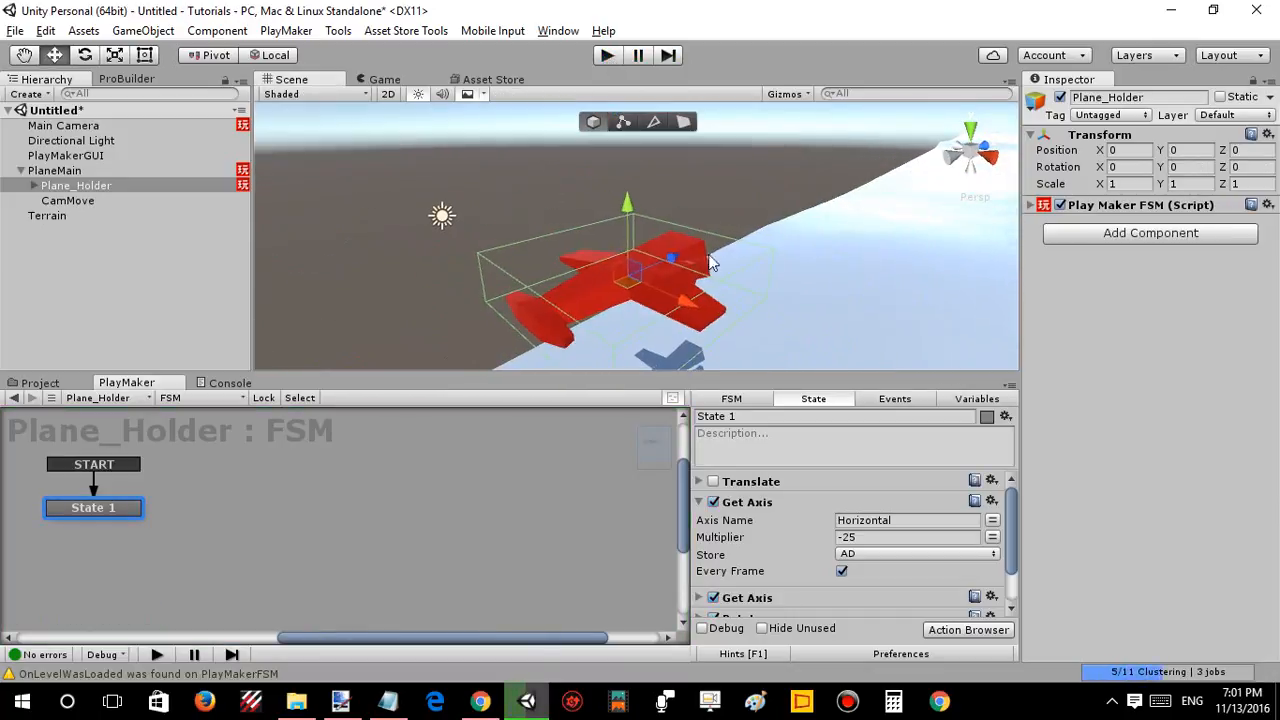
right_drag(790, 229, 847, 217)
click(55, 171)
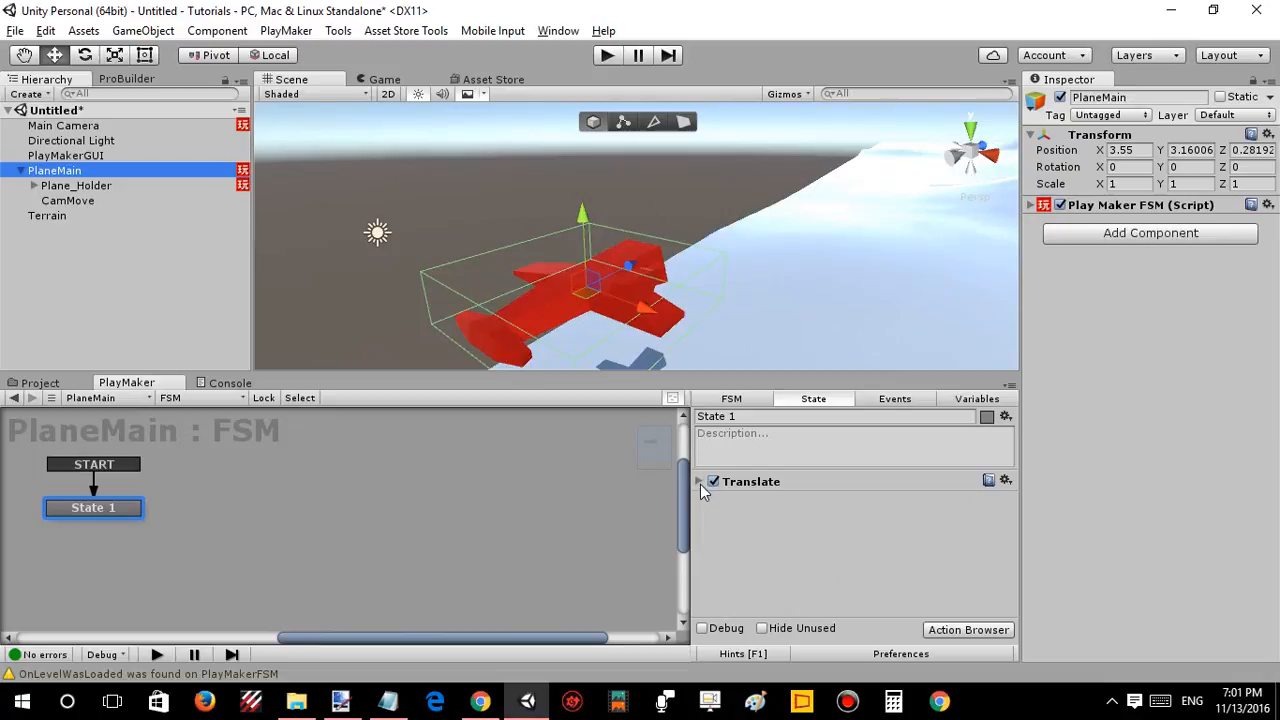
right_drag(662, 188, 668, 230)
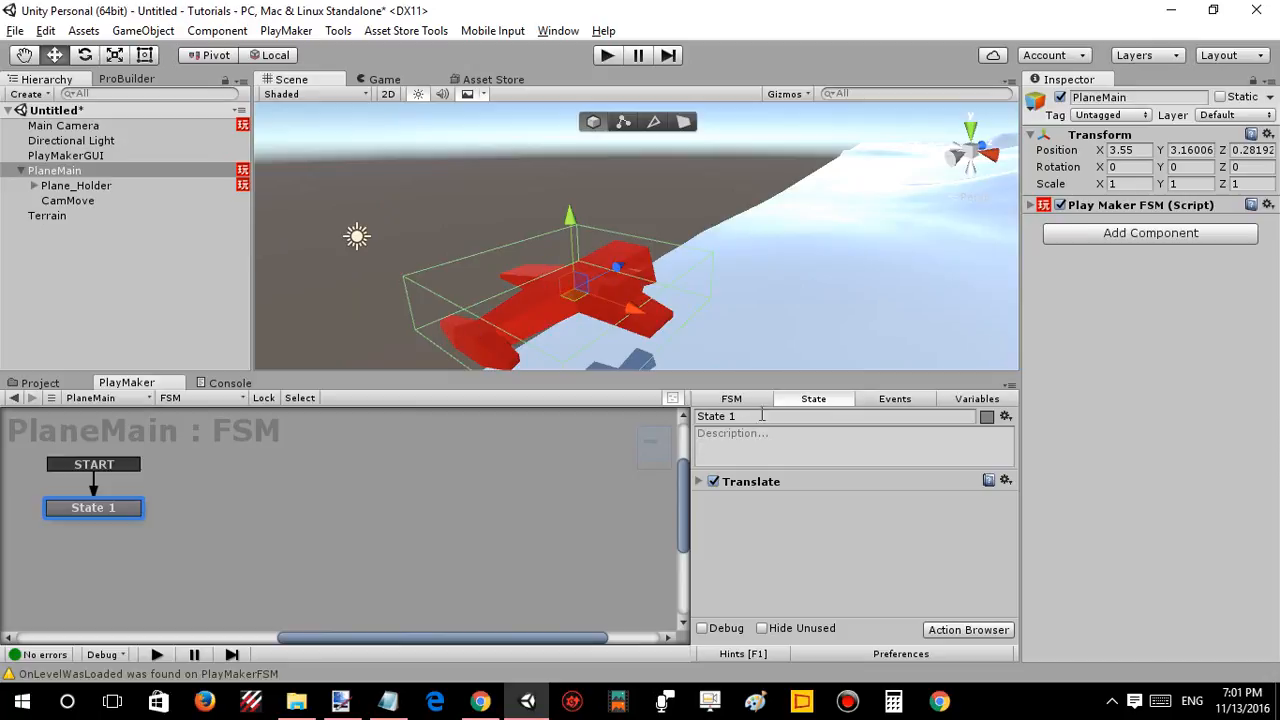
click(93, 185)
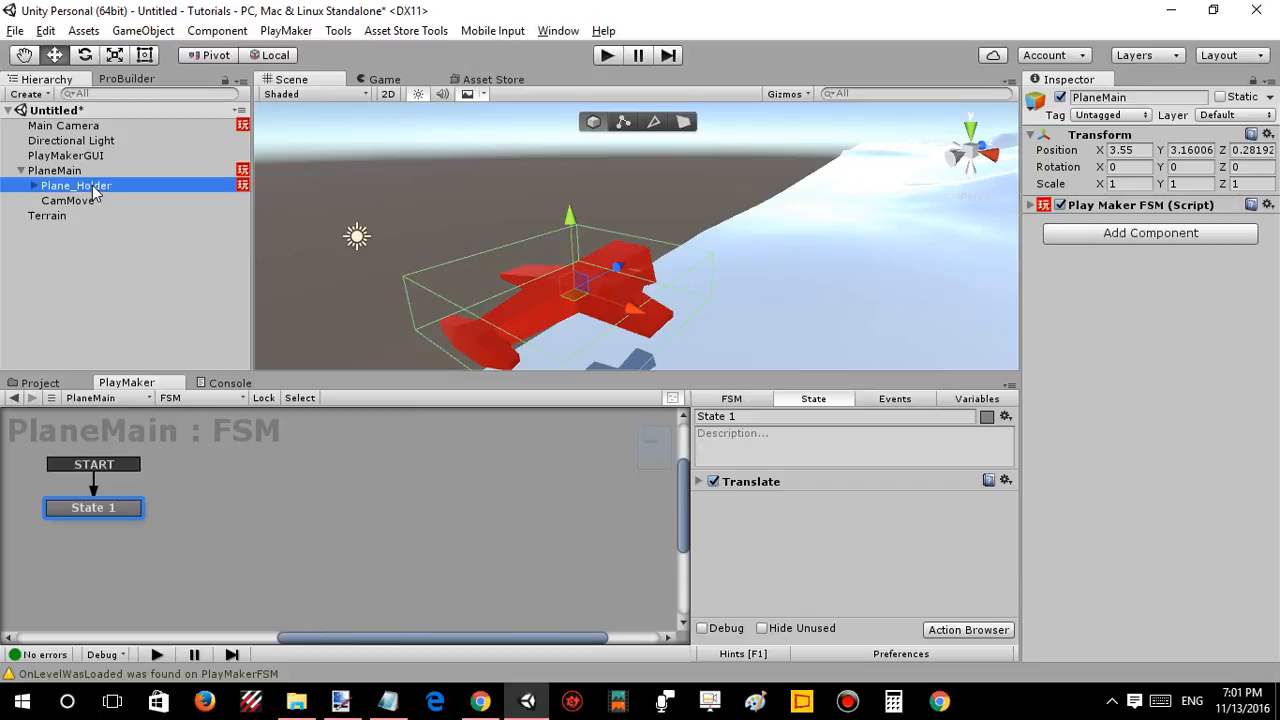
click(733, 502)
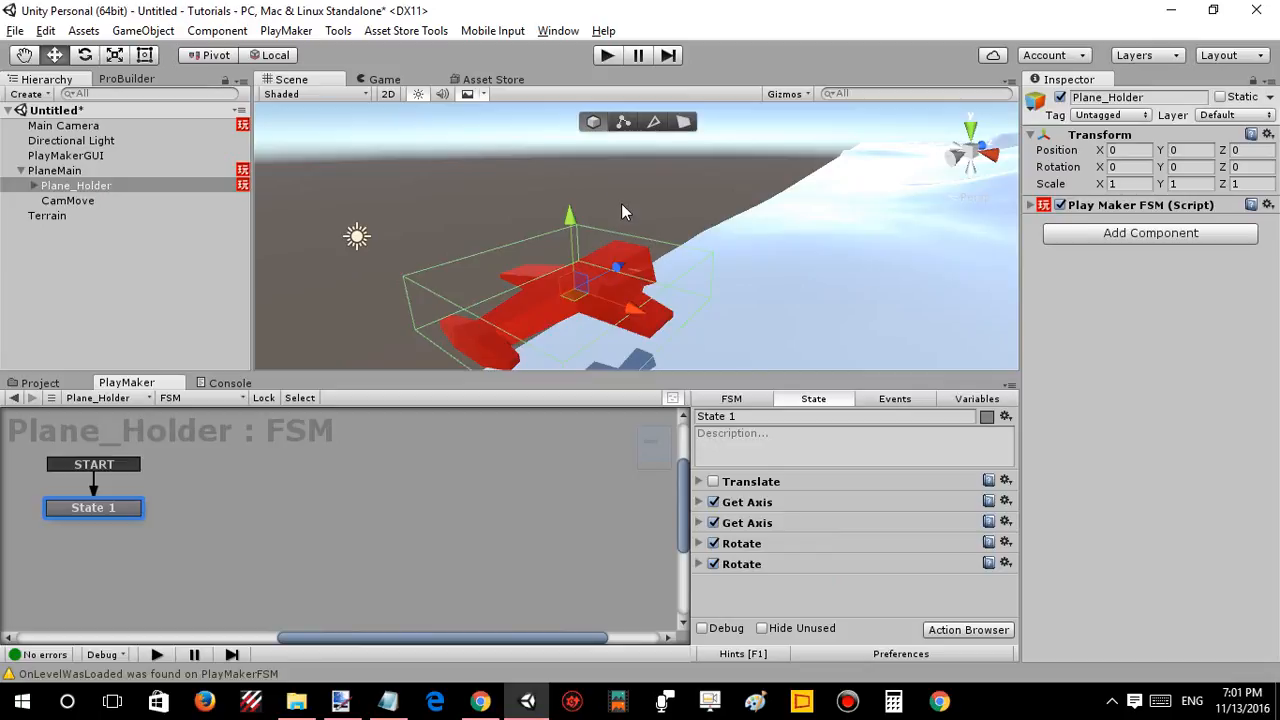
click(158, 171)
alt+drag(450, 264, 576, 247)
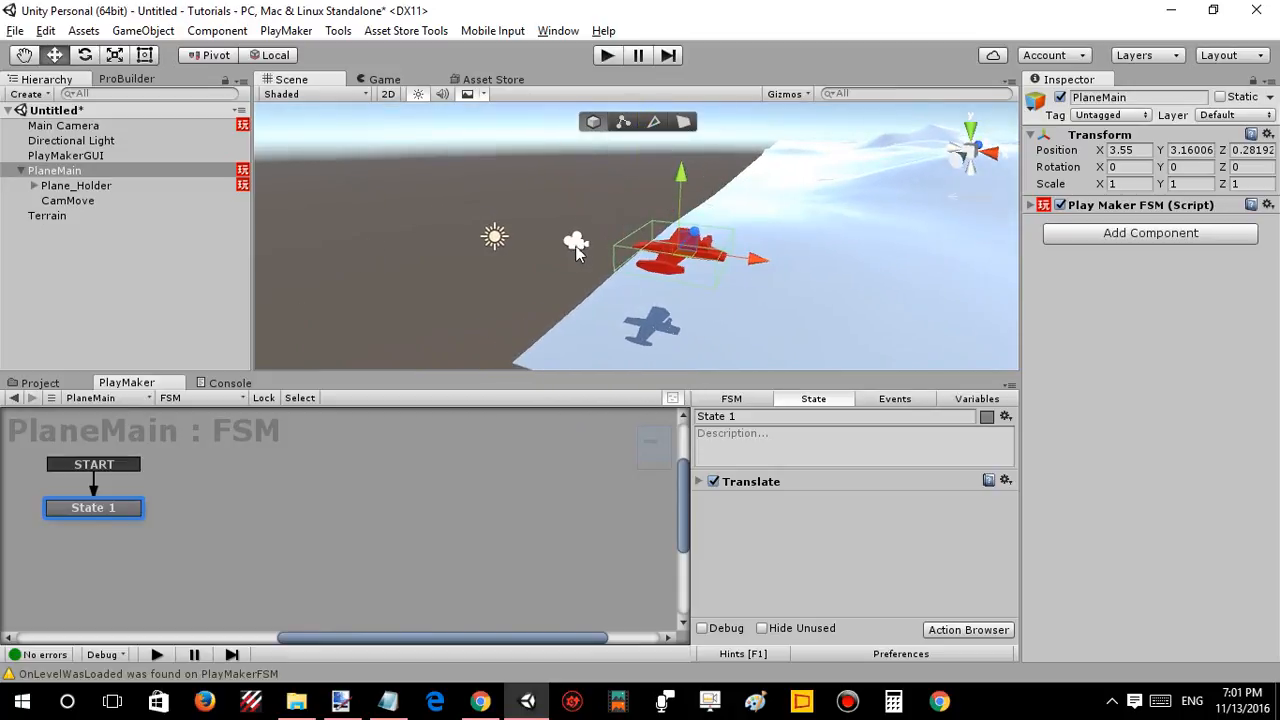
Select the Main Camera and inspect the plane from behind in the scene.
click(576, 245)
key(w)
right_drag(690, 256, 733, 246)
key(s)
key(w)
key(s)
key(w)
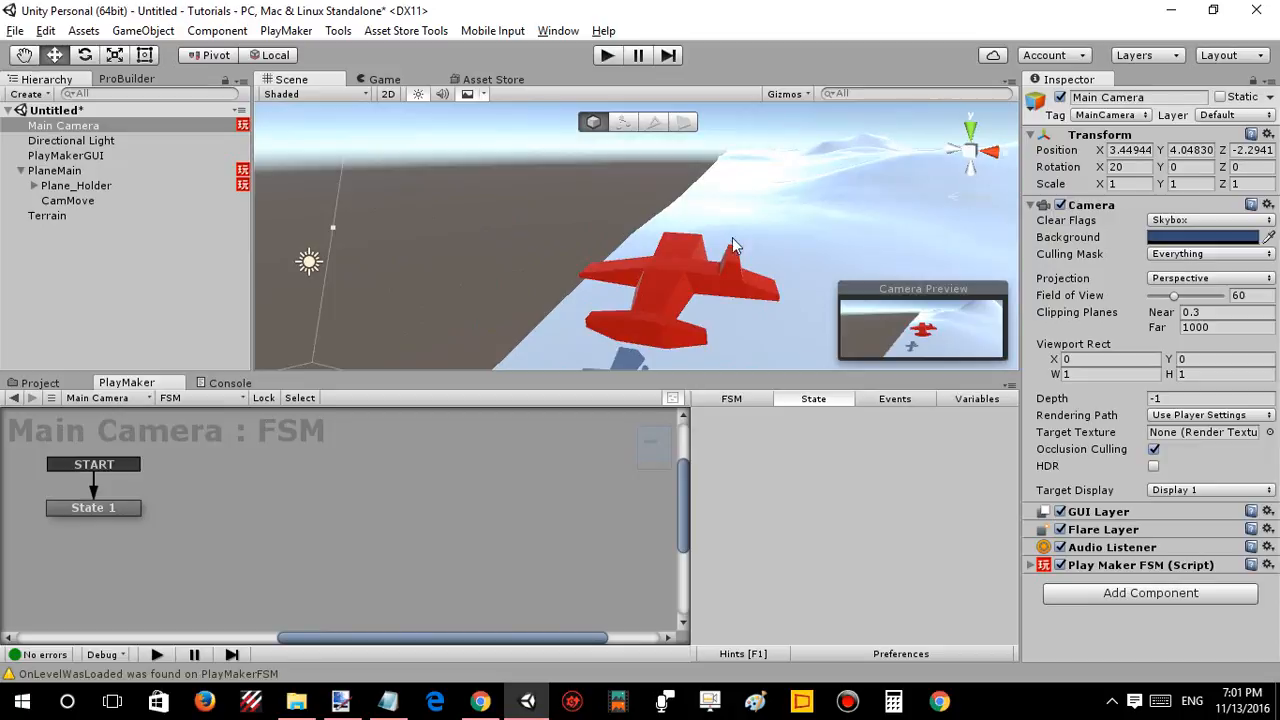
Enable the Translate action in Plane_Holder's State 1 and disable the Translate action in PlaneMain's State 1.
click(148, 187)
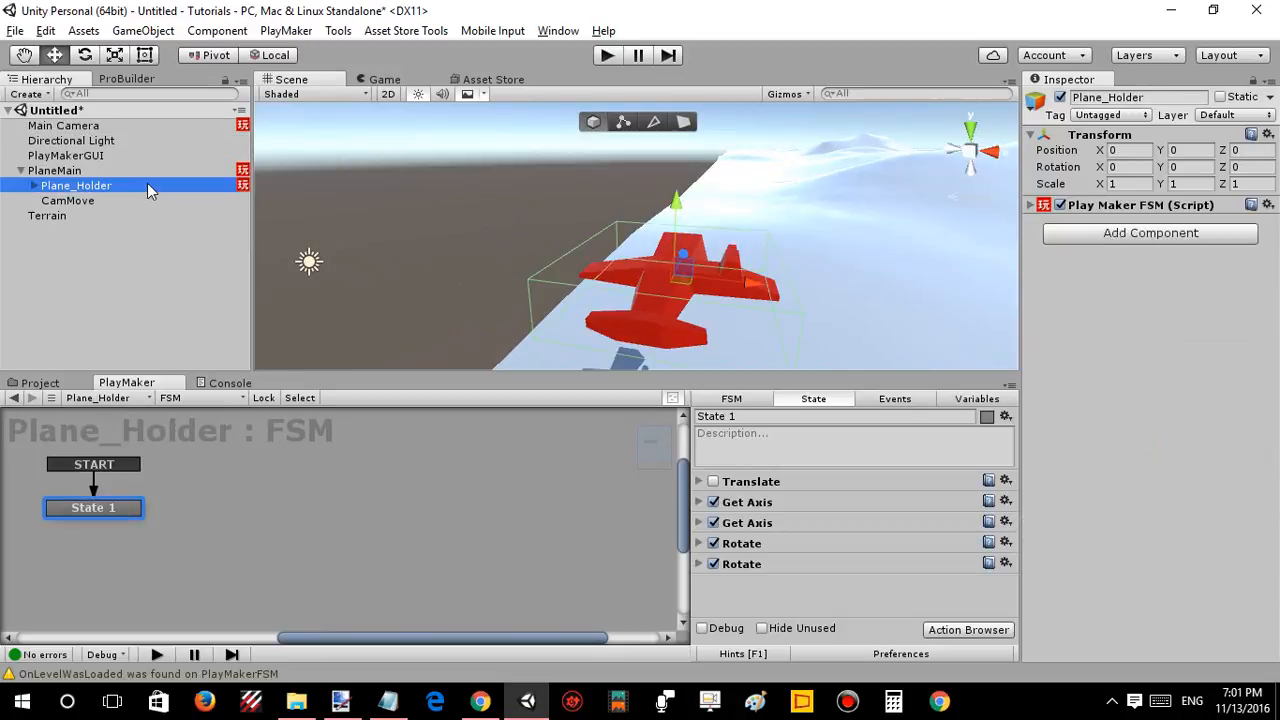
click(714, 482)
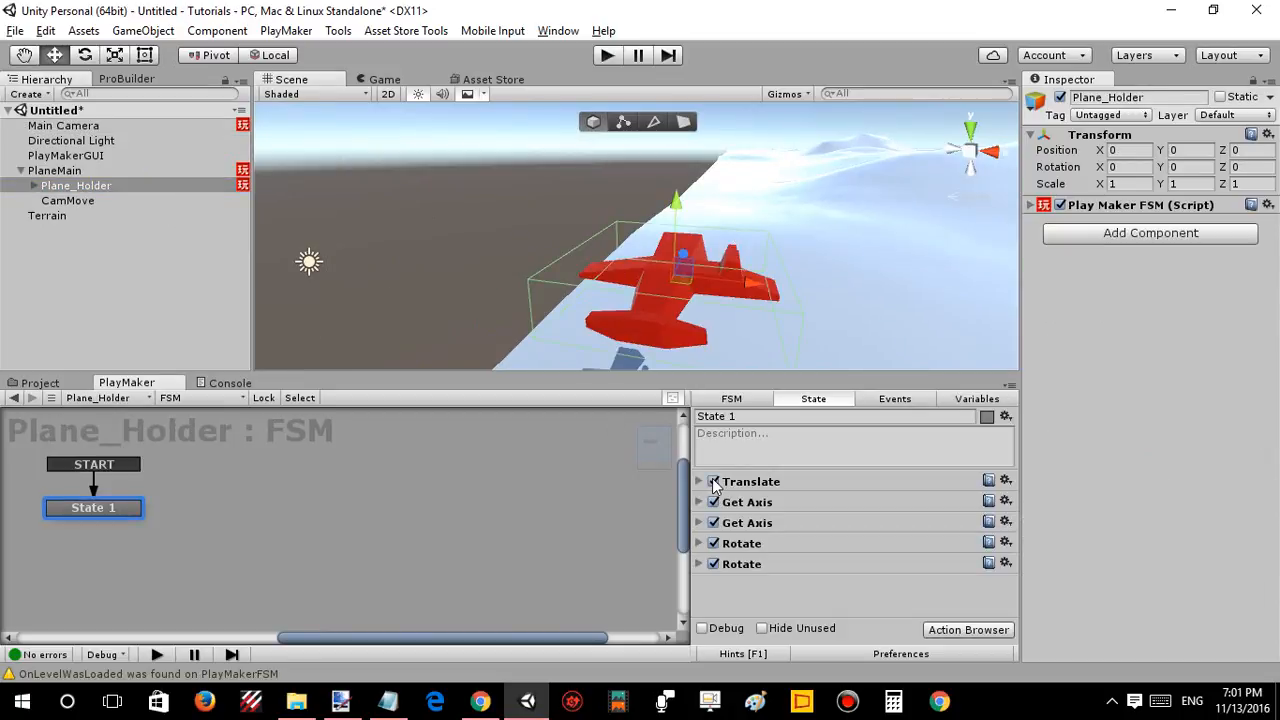
click(48, 170)
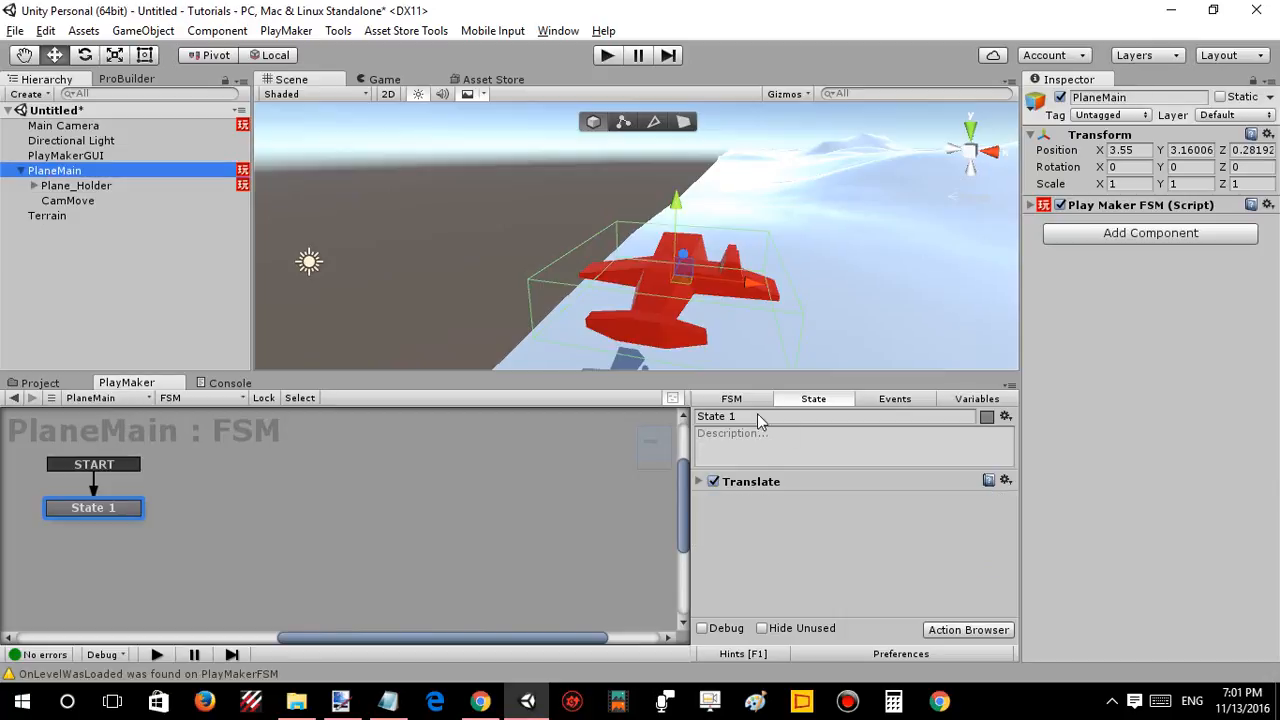
click(712, 481)
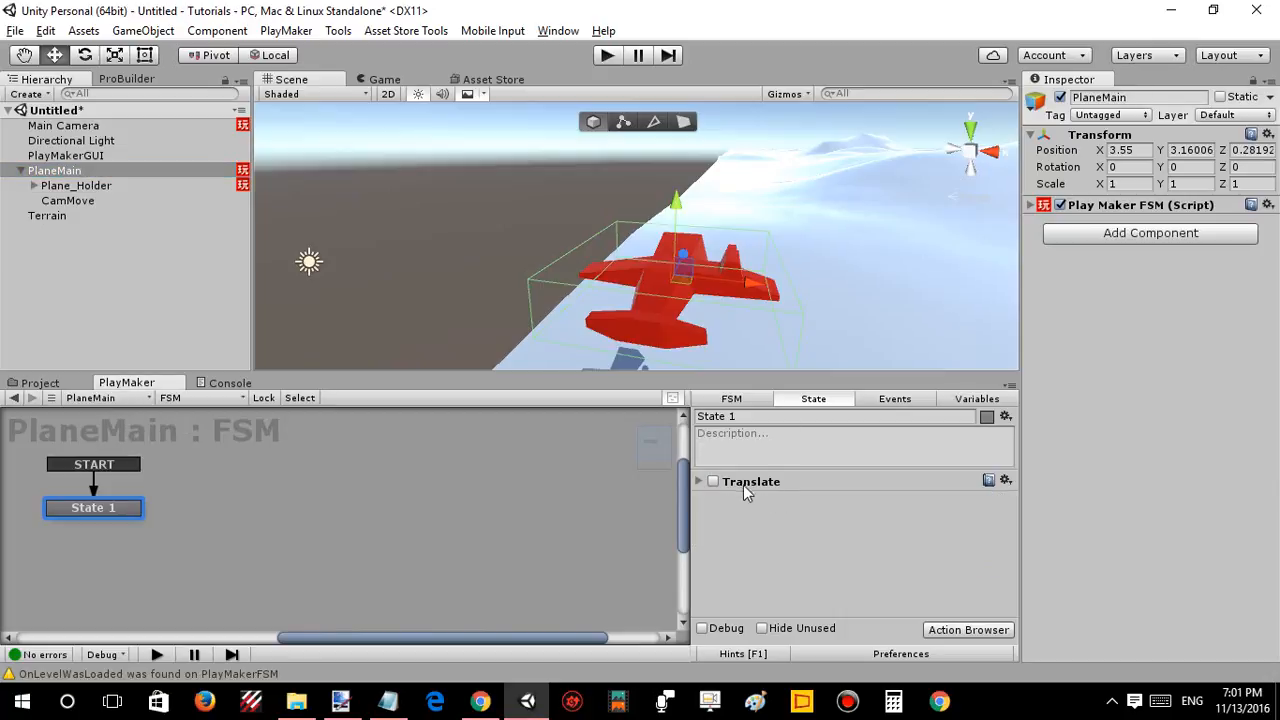
click(751, 483)
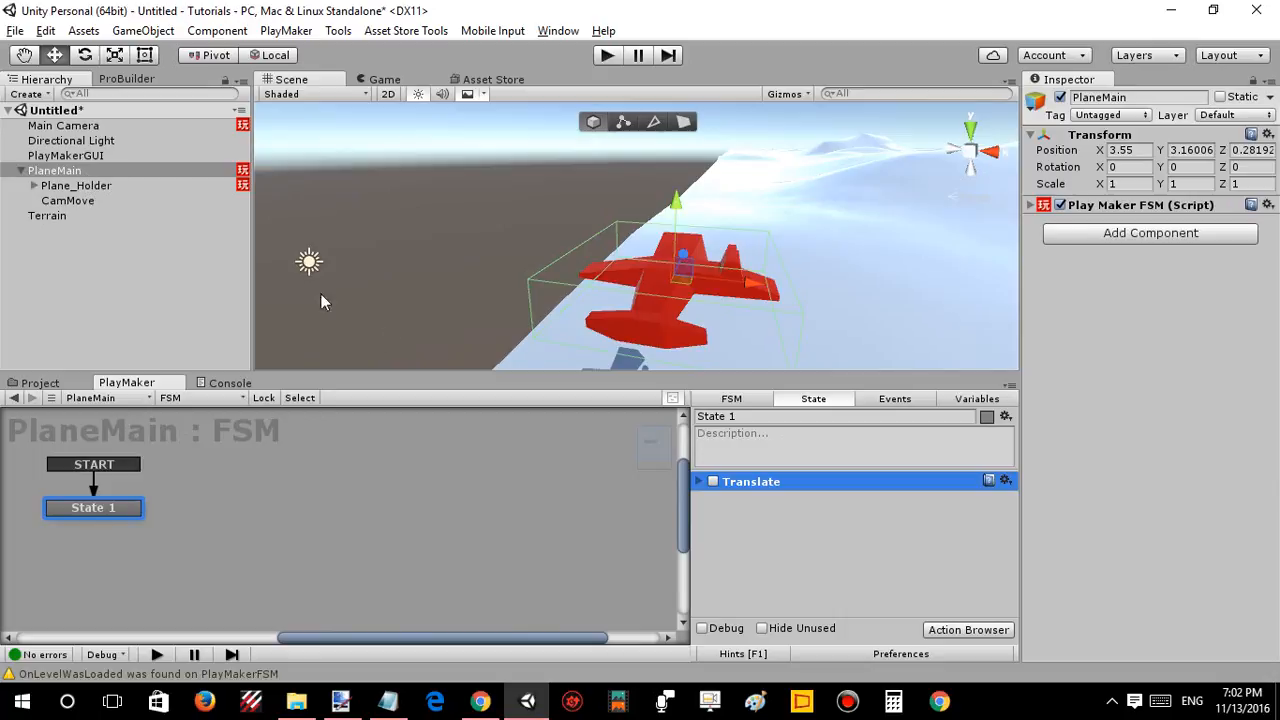
Disable the Move Towards action in State 1 of the Main Camera's FSM.
click(94, 199)
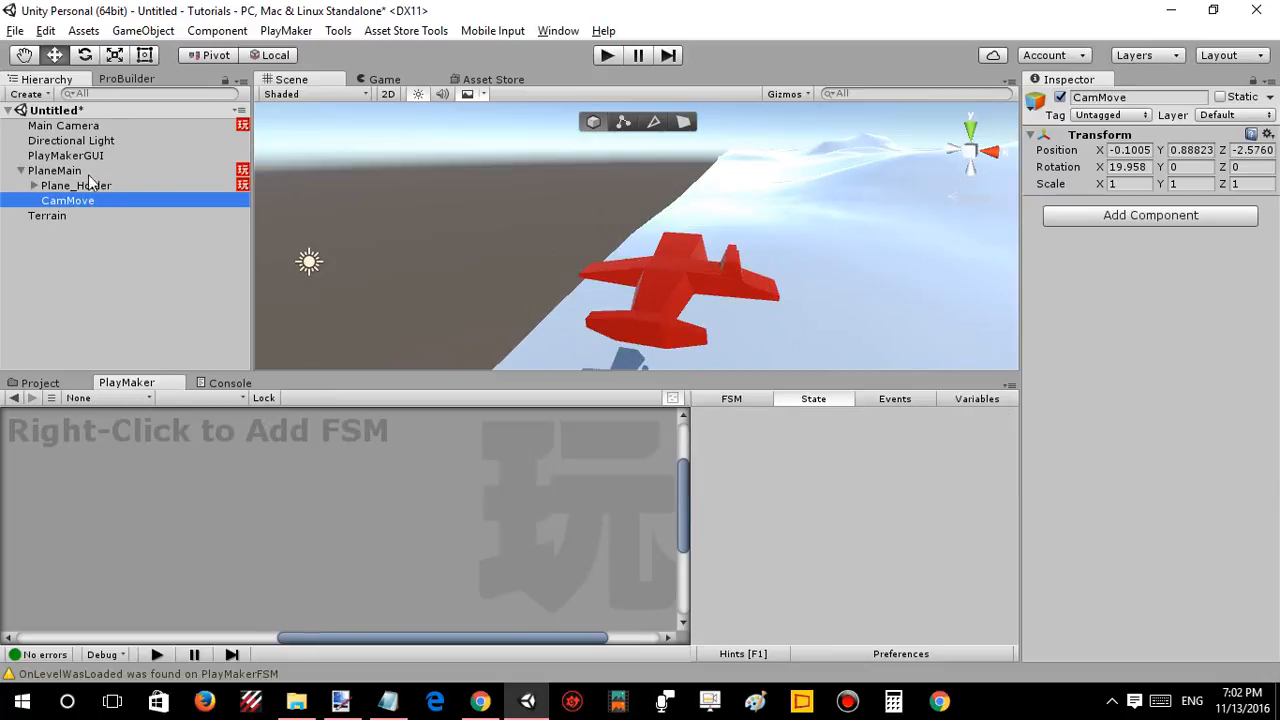
click(82, 126)
click(120, 509)
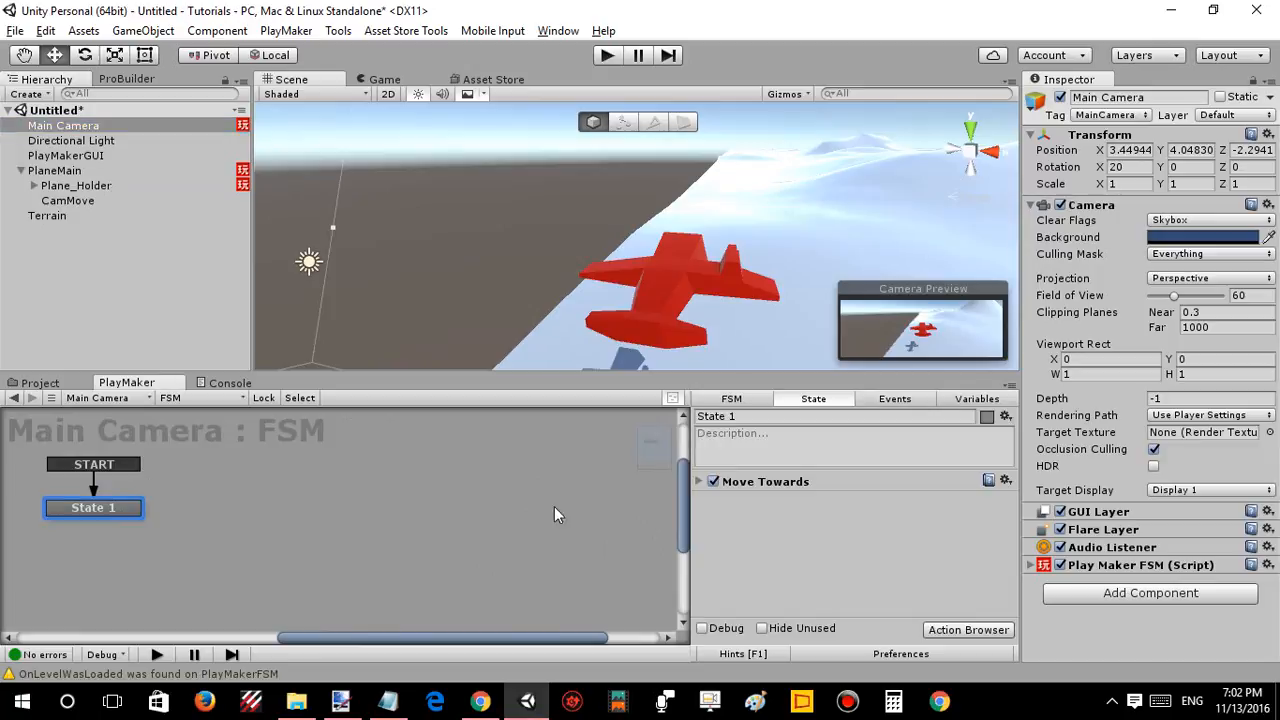
click(713, 481)
Add a Smooth Follow Action to the Main Camera's State 1 with Plane_Holder as its target object.
key(grave)
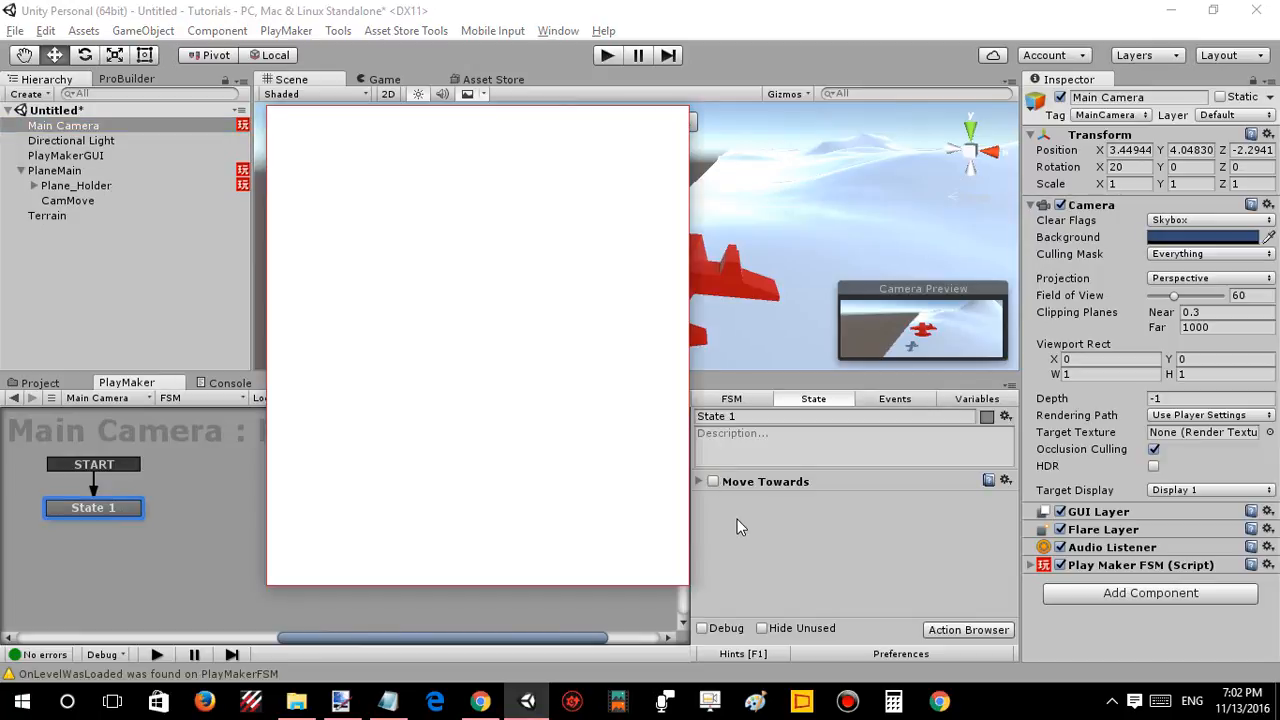
text(smooth)
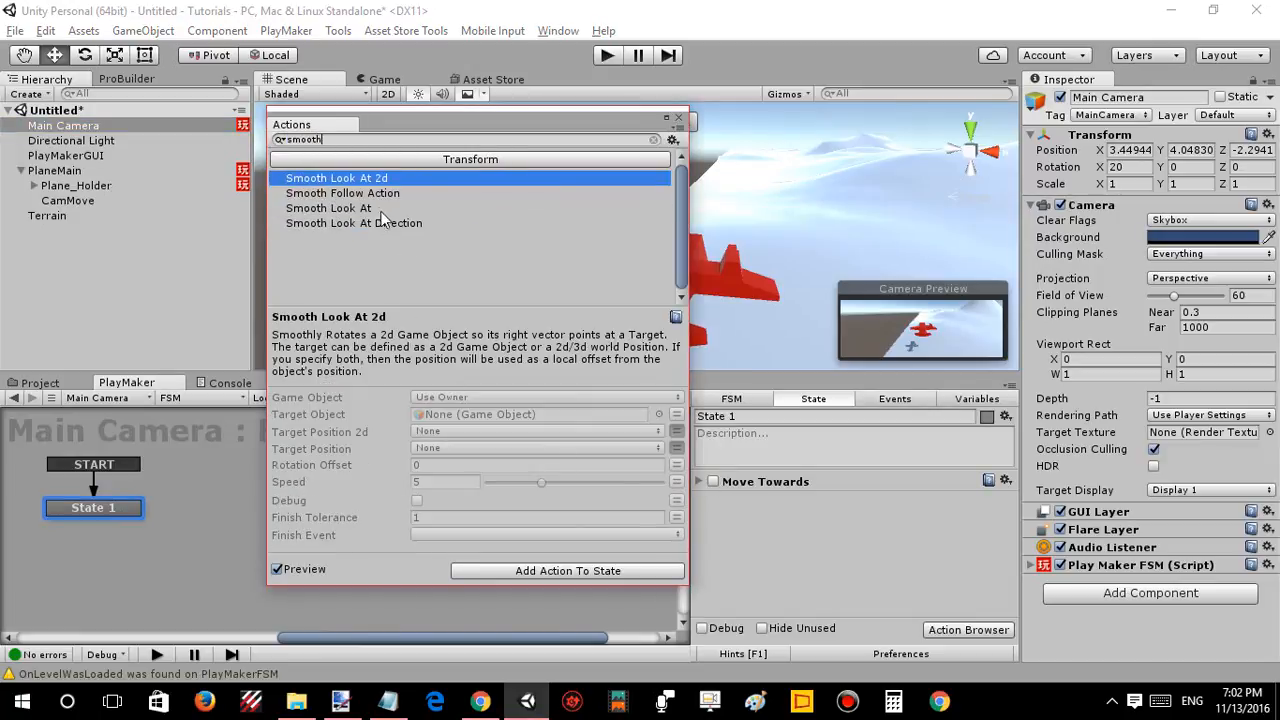
key(Down)
key(Return)
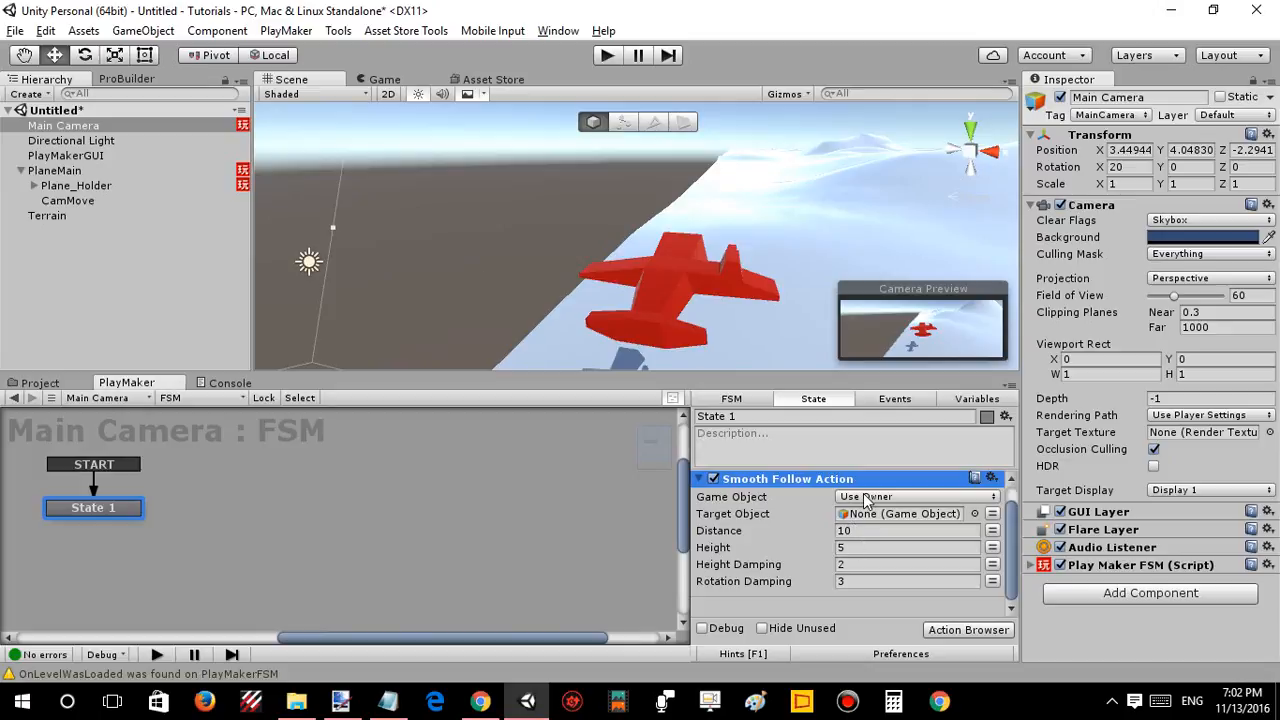
drag(112, 188, 848, 542)
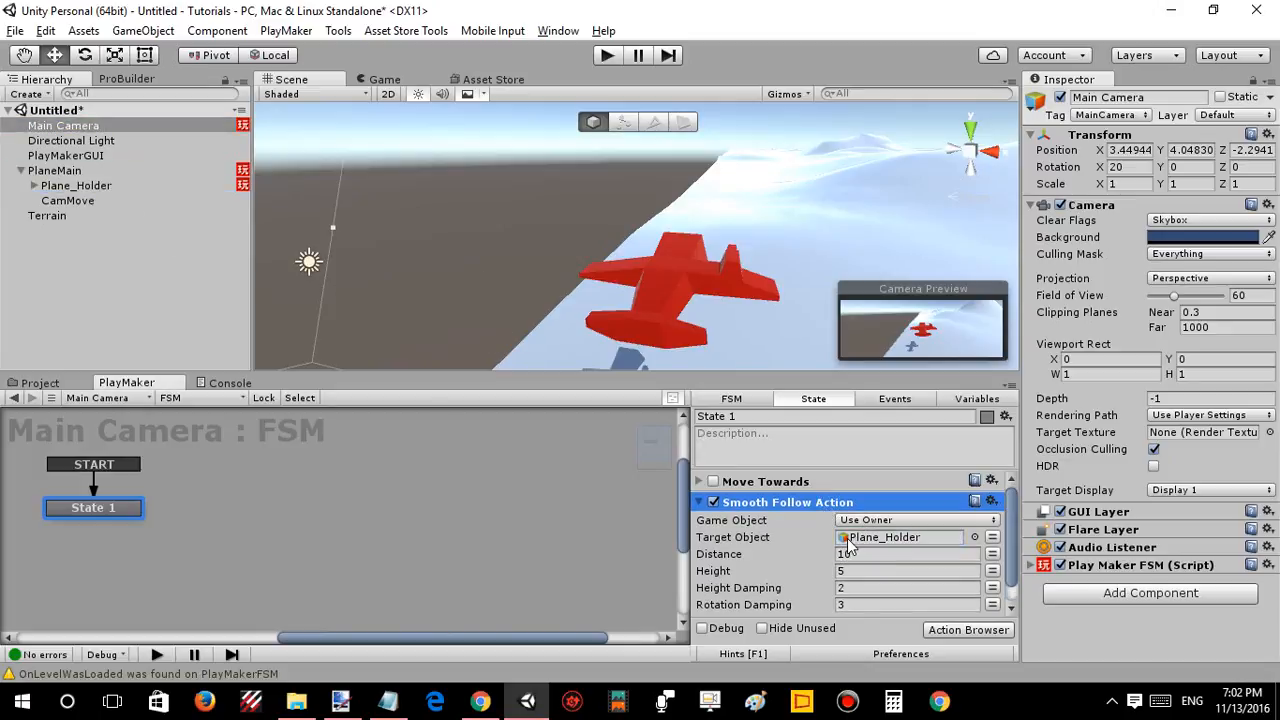
Set the Smooth Follow Action's distance to 3 and height to 4, and collapse the action.
click(858, 553)
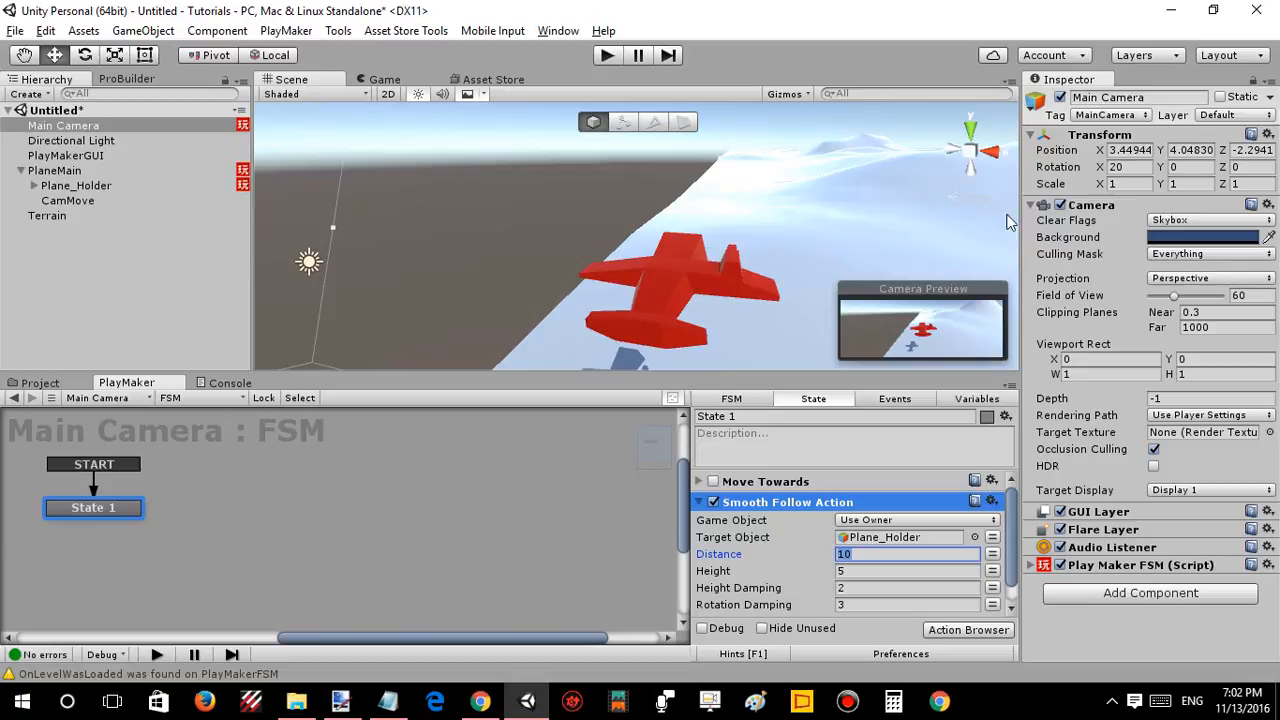
click(72, 187)
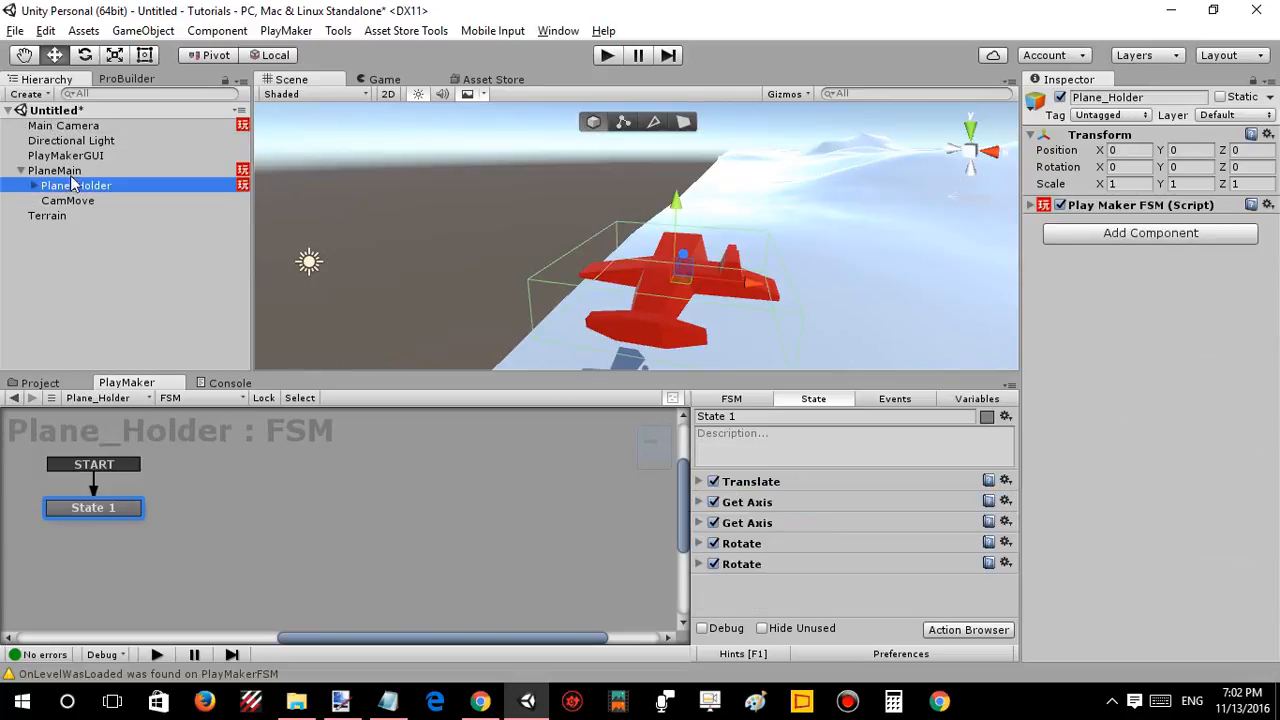
click(84, 128)
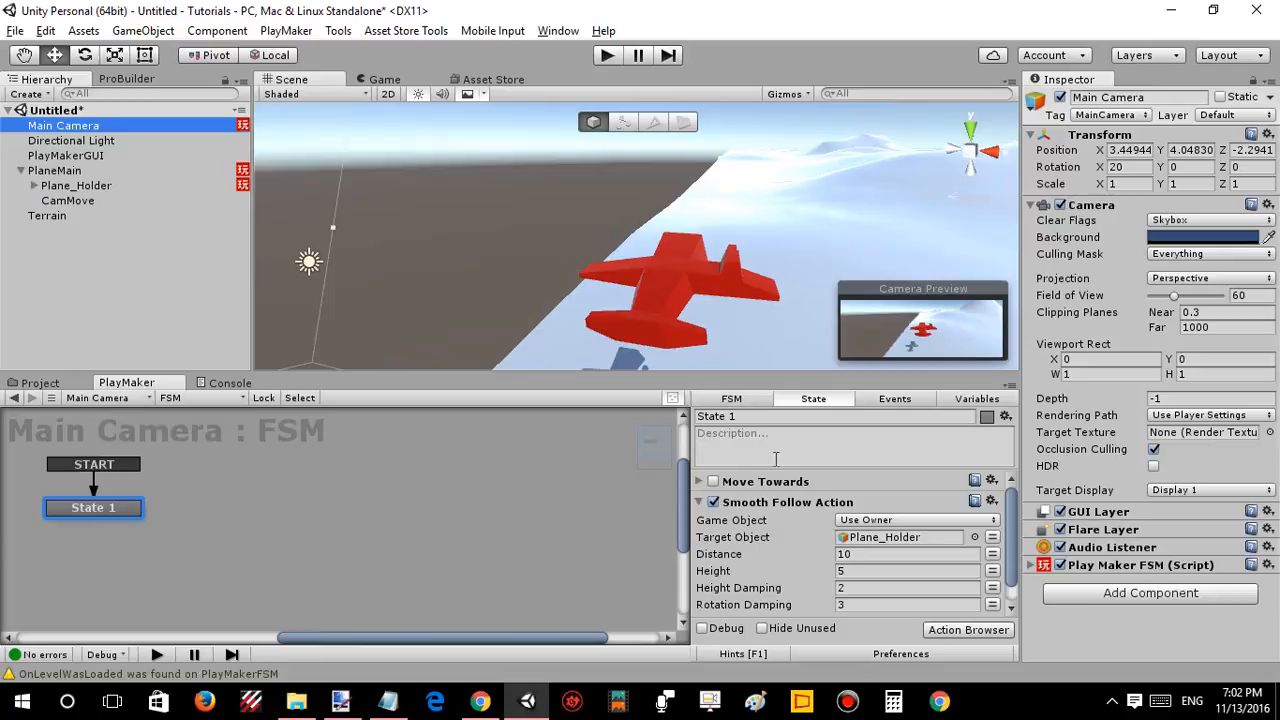
click(851, 554)
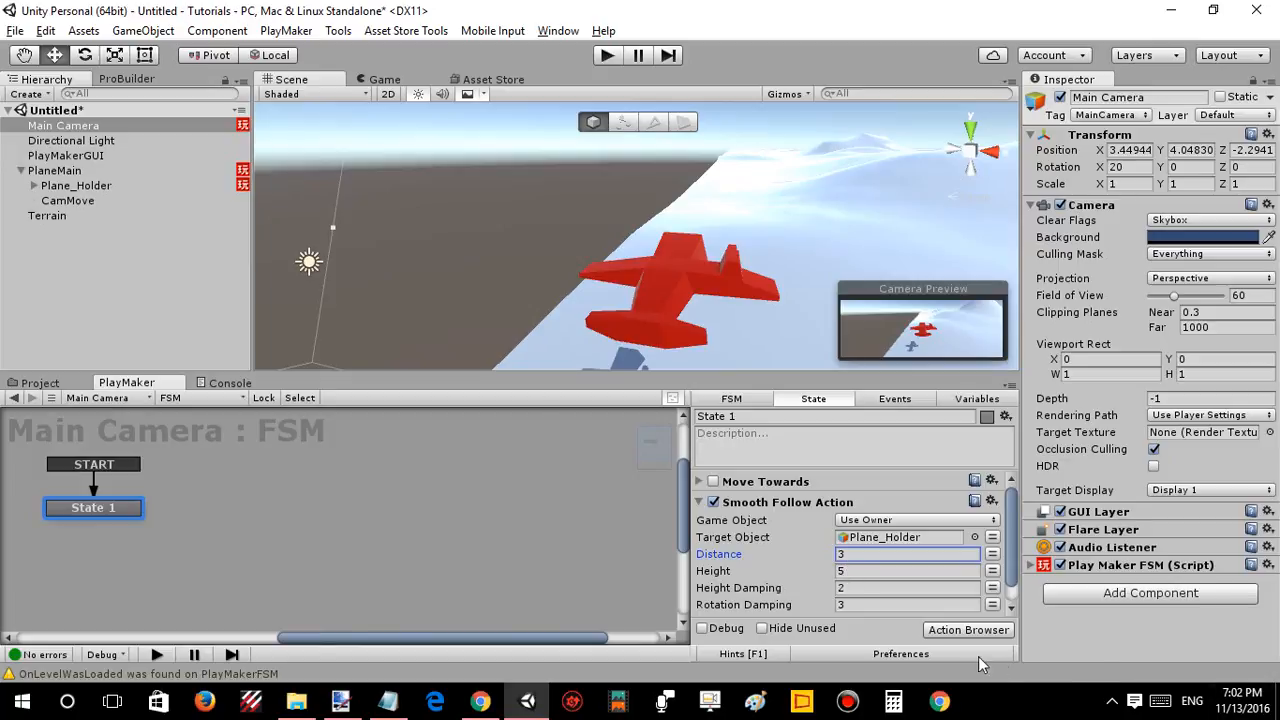
click(843, 571)
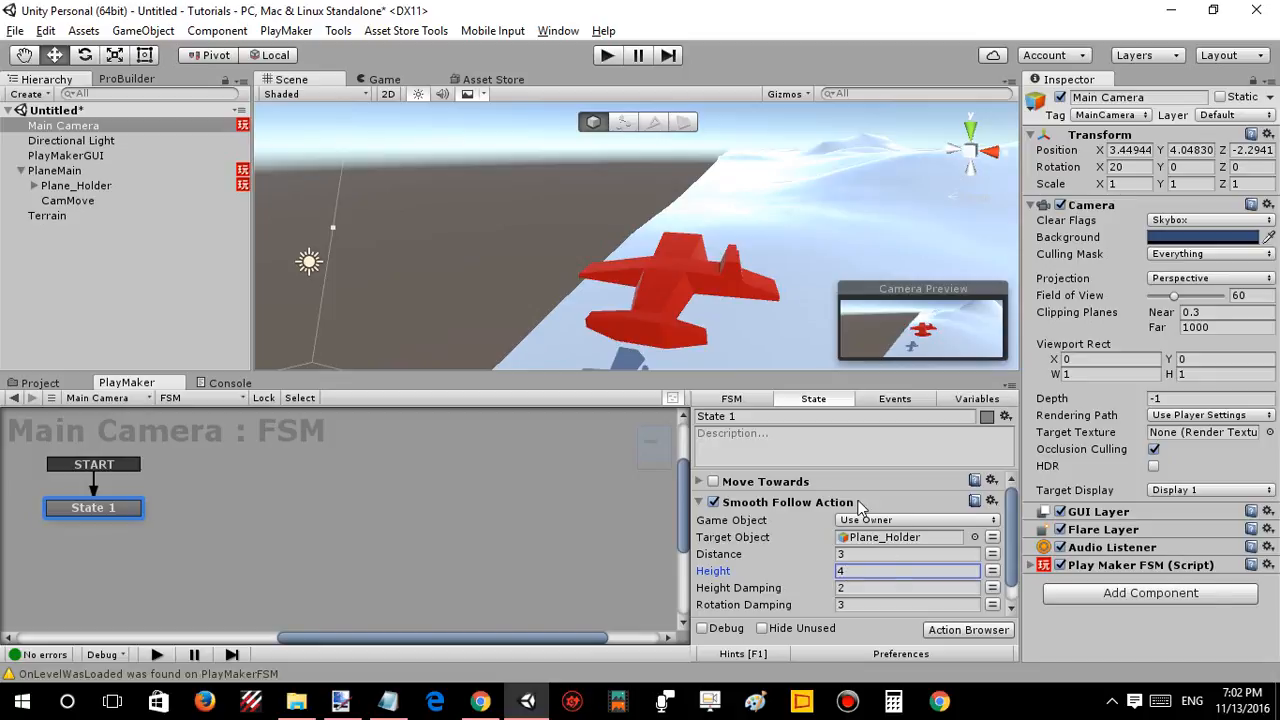
scroll(806, 534, down, 1)
scroll(806, 534, up, 1)
click(702, 504)
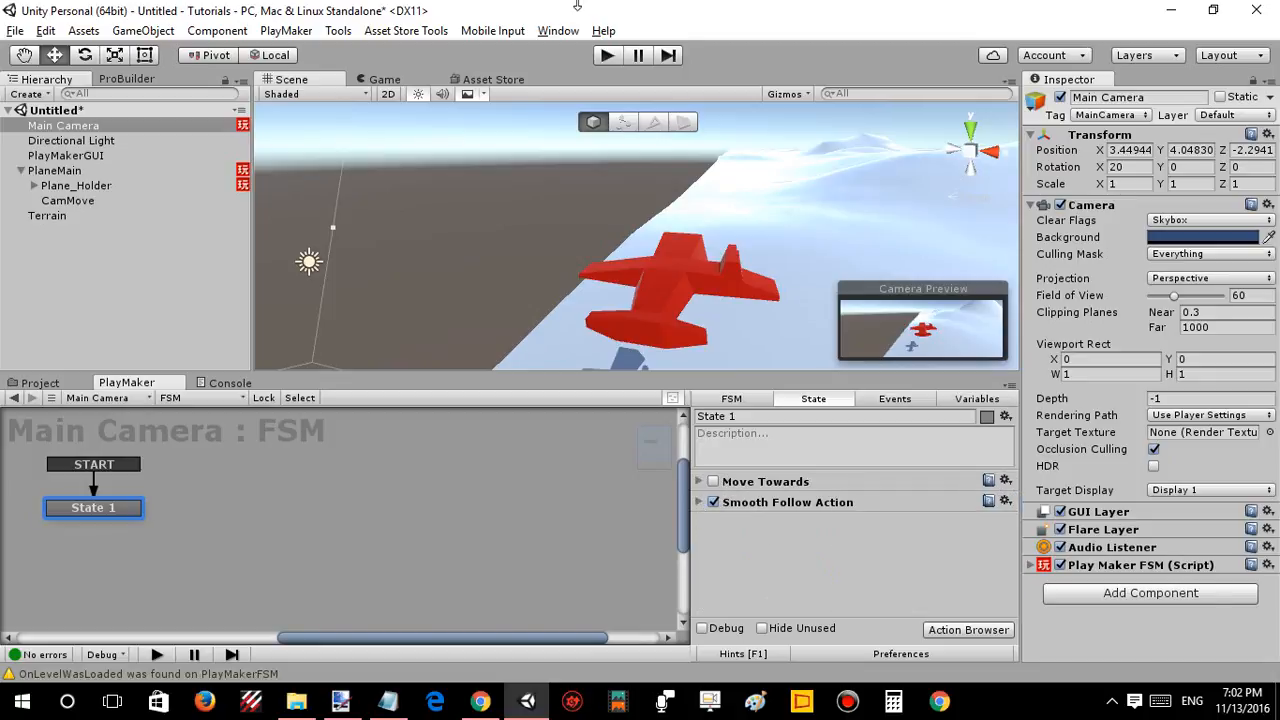
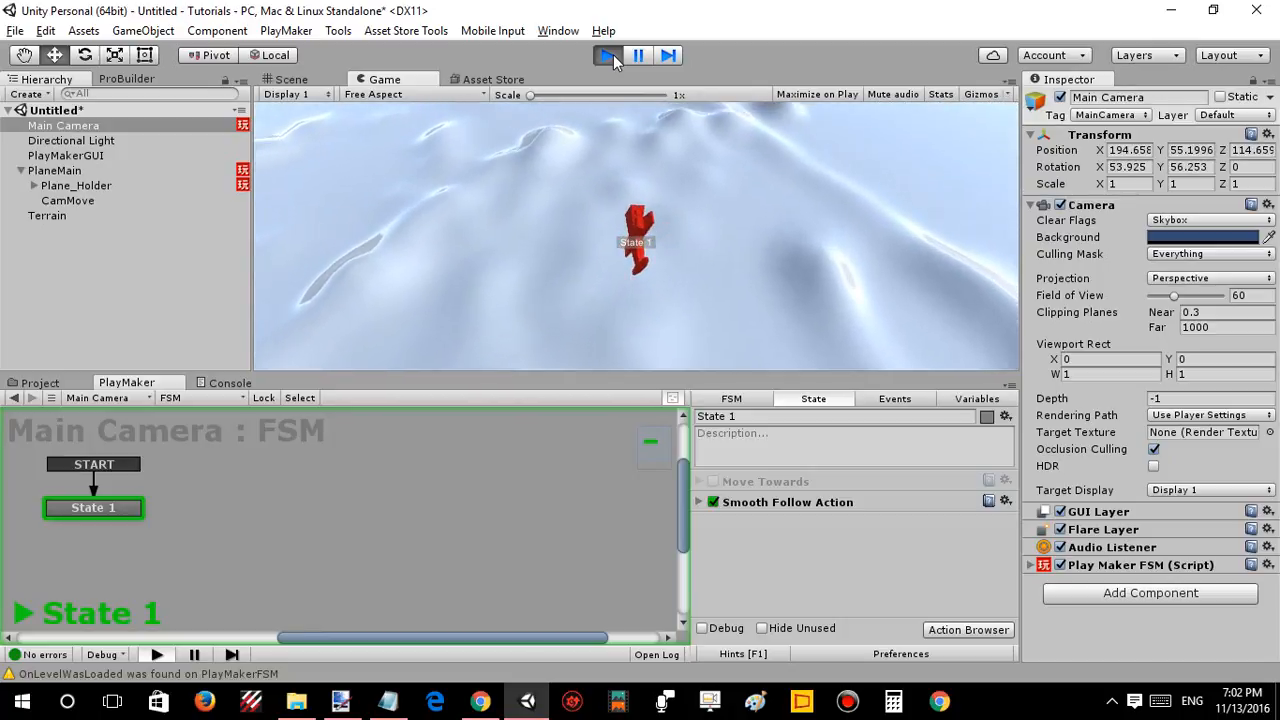
Set the Smooth Follow Action's height to 2 while the scene is playing.
click(700, 502)
click(856, 570)
text(2)
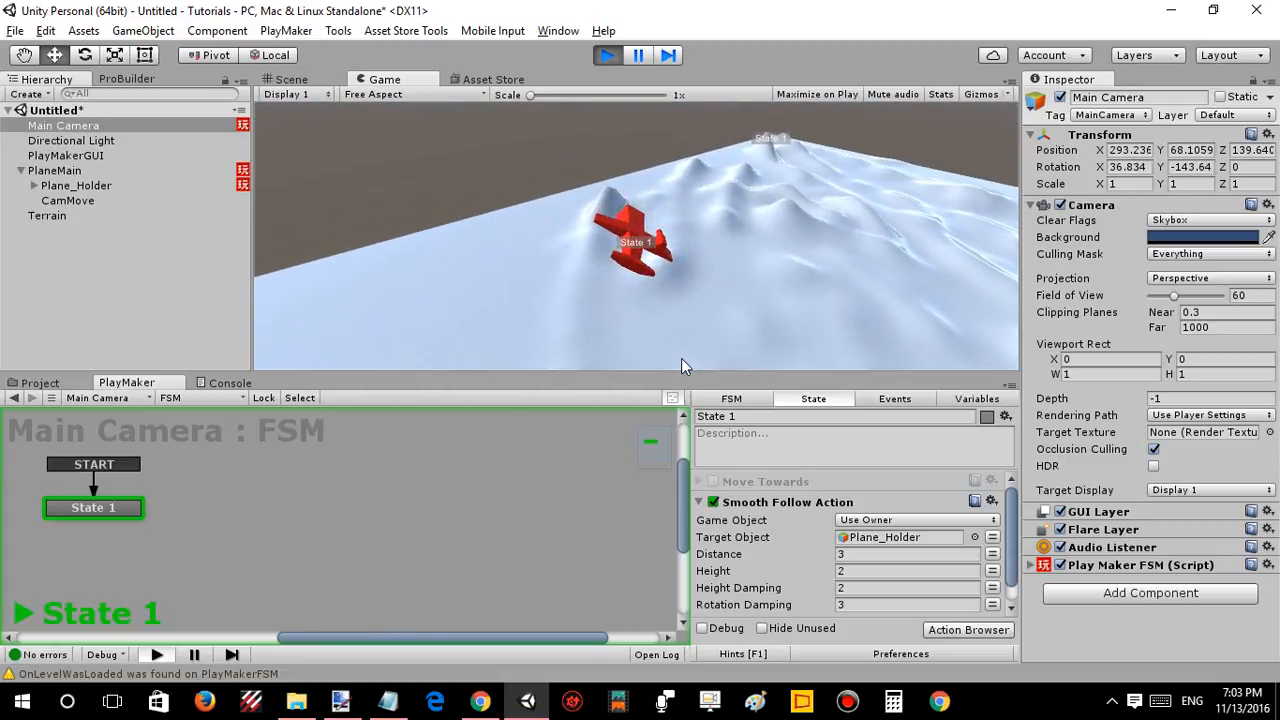
Stop playing the scene and set the height of the Main Camera's Smooth Follow Action to 2.
click(608, 55)
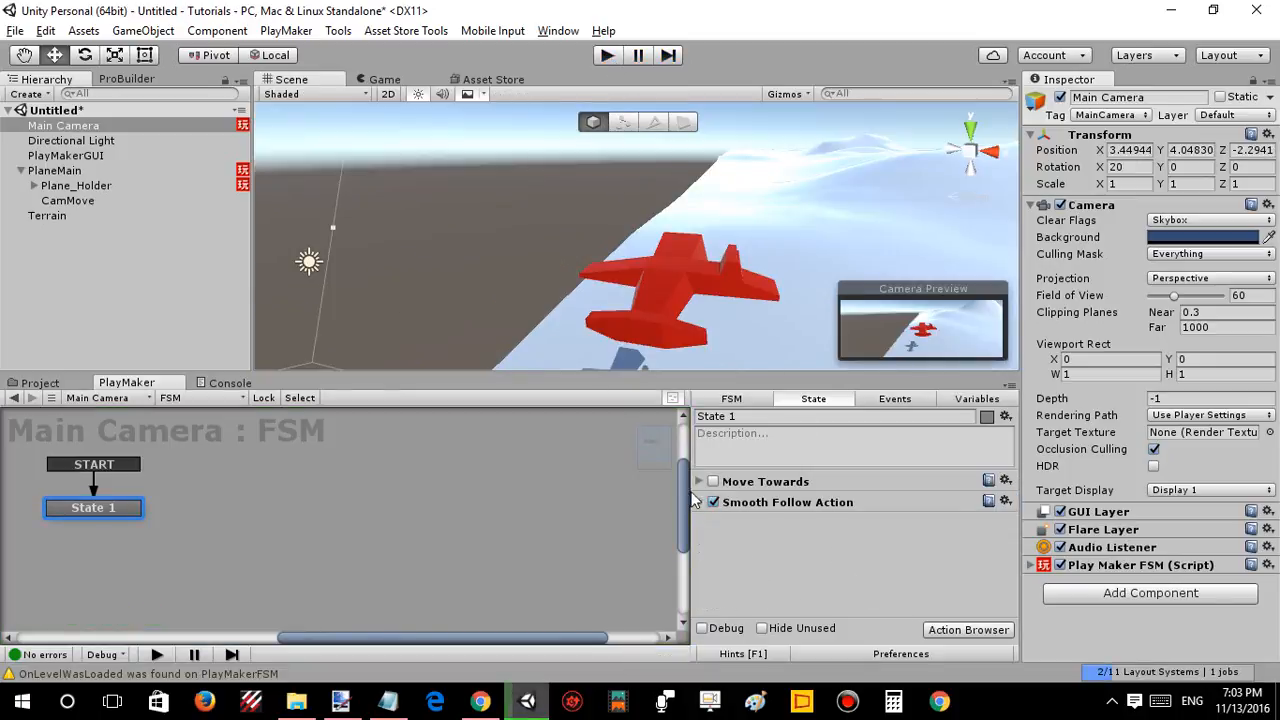
click(700, 502)
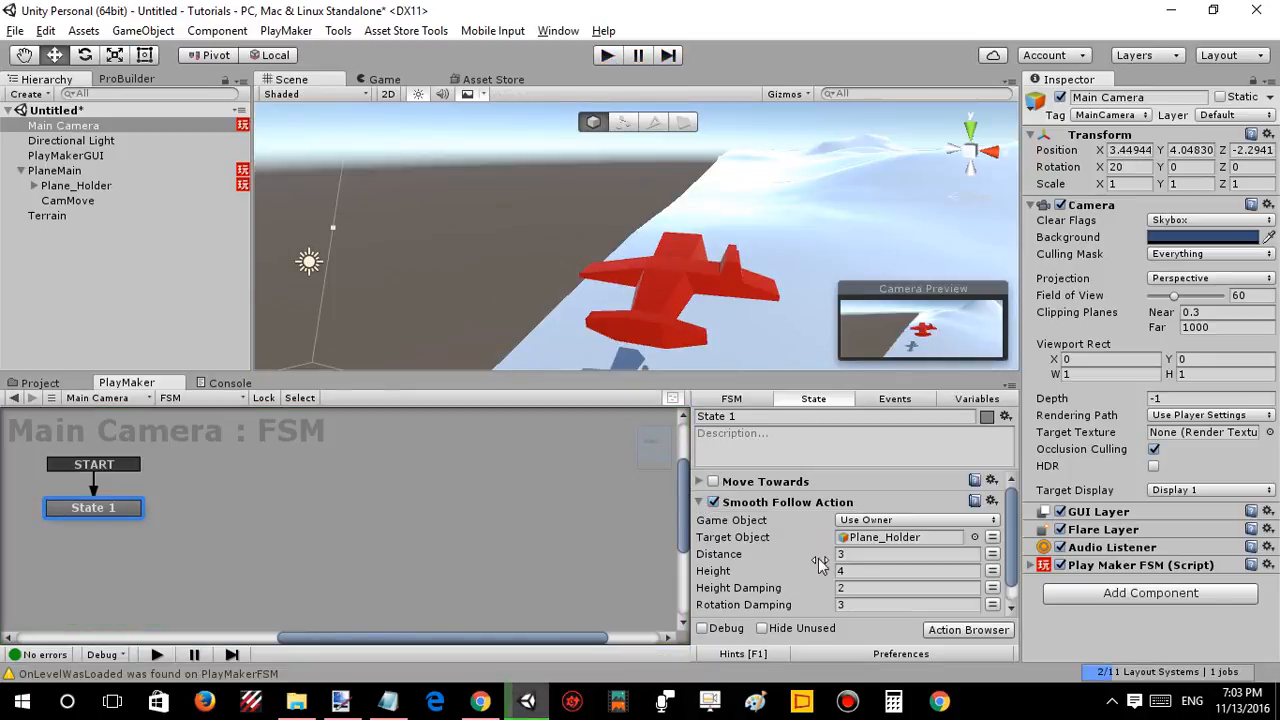
click(873, 572)
text(2)
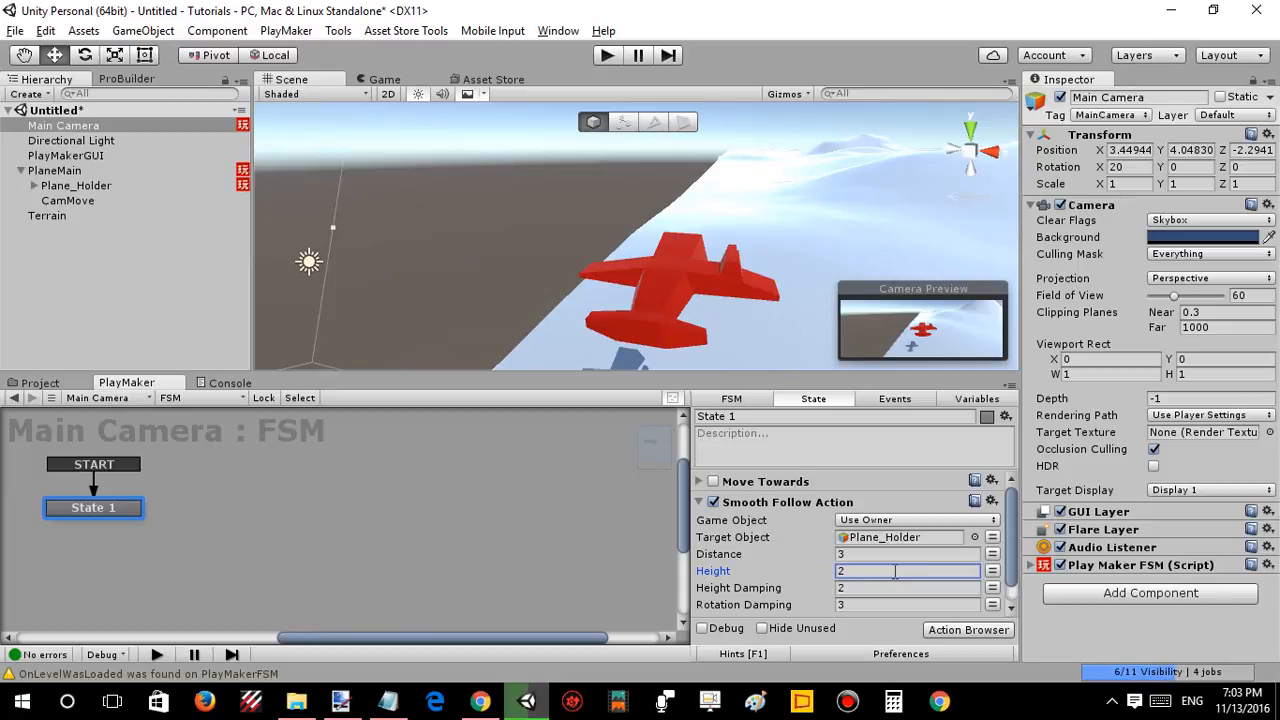
Select end faces of the Plane mesh in ProBuilder's face mode and adjust them with the move and scale tools.
alt+drag(706, 291, 520, 205)
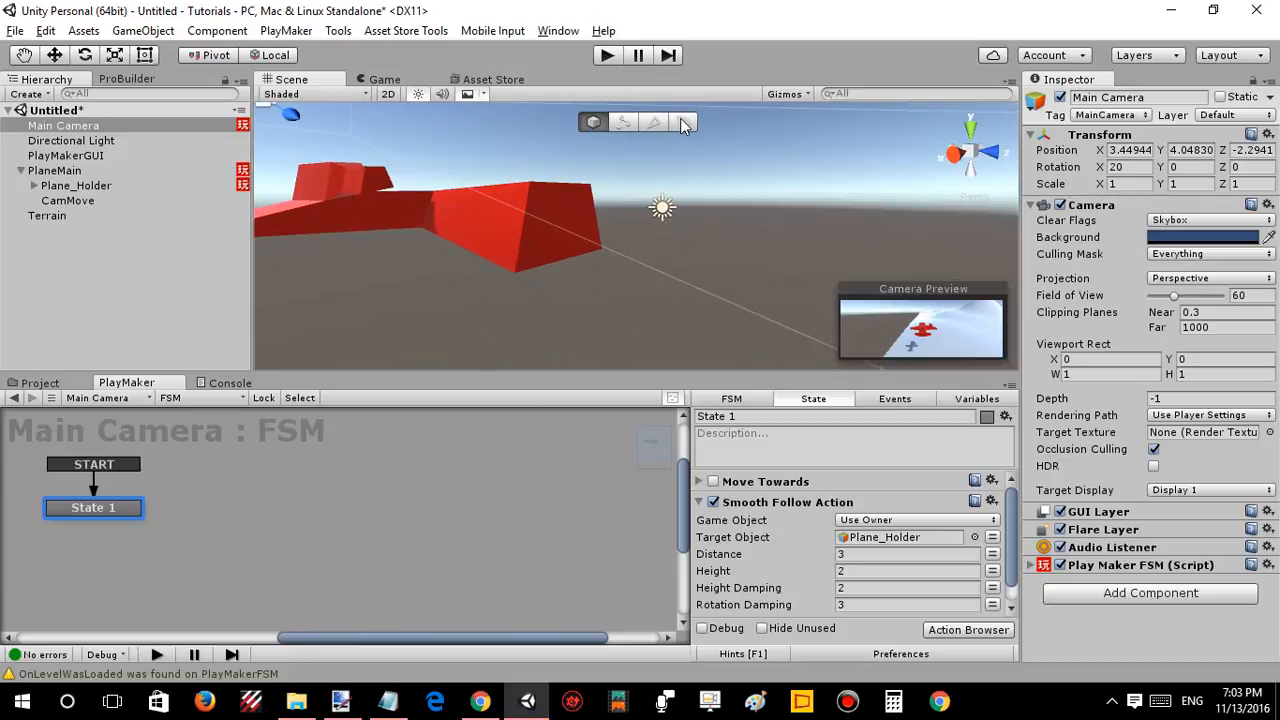
click(683, 121)
click(535, 230)
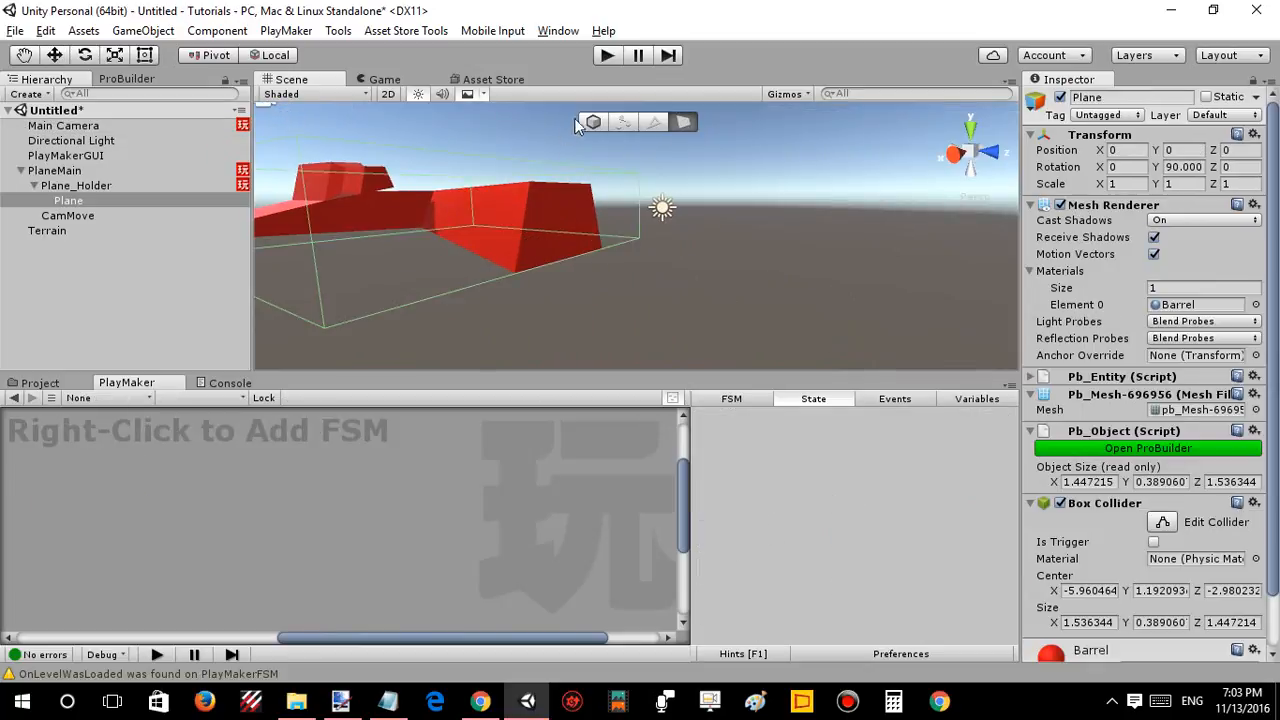
click(671, 126)
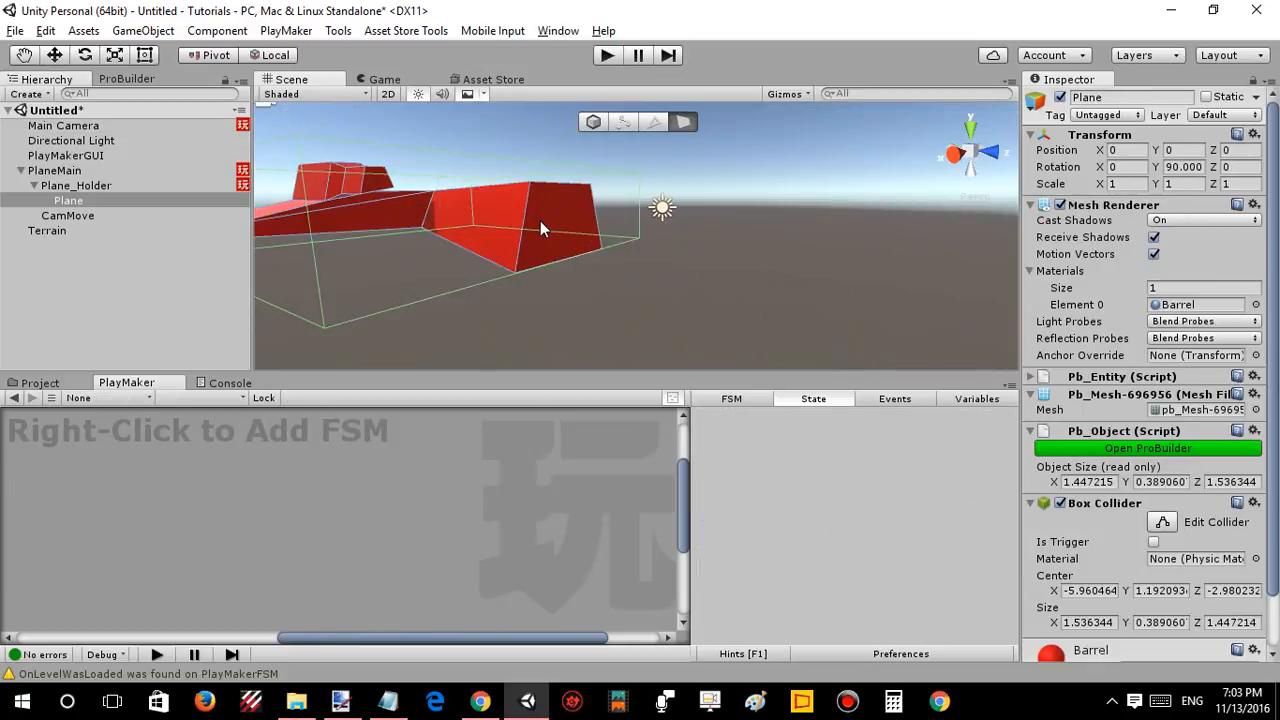
click(540, 220)
drag(563, 145, 571, 258)
key(w)
shift+drag(609, 342, 583, 351)
key(r)
right_drag(566, 320, 630, 327)
key(s)
click(499, 196)
key(a)
right_drag(562, 232, 905, 248)
key(e)
In Plane_Holder's State 1, enter a new negative multiplier for the Horizontal Get Axis action and set the Vertical one's multiplier to 50.
click(150, 188)
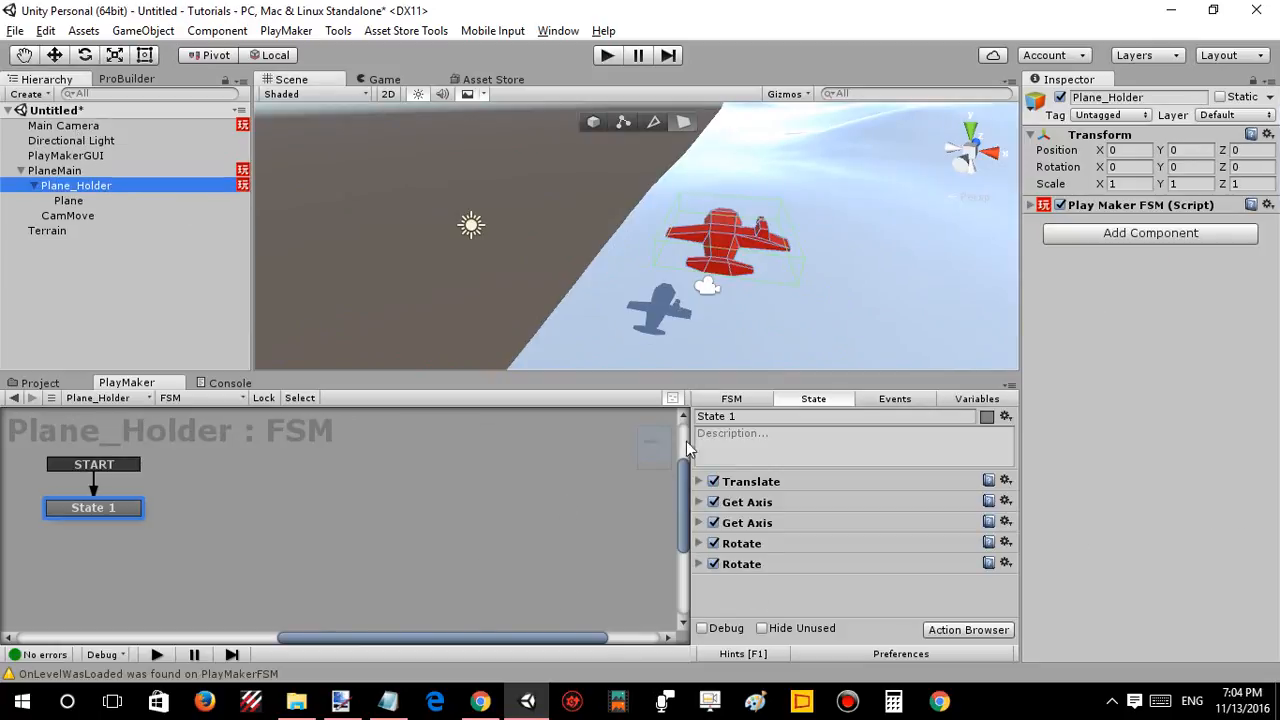
click(705, 502)
click(877, 538)
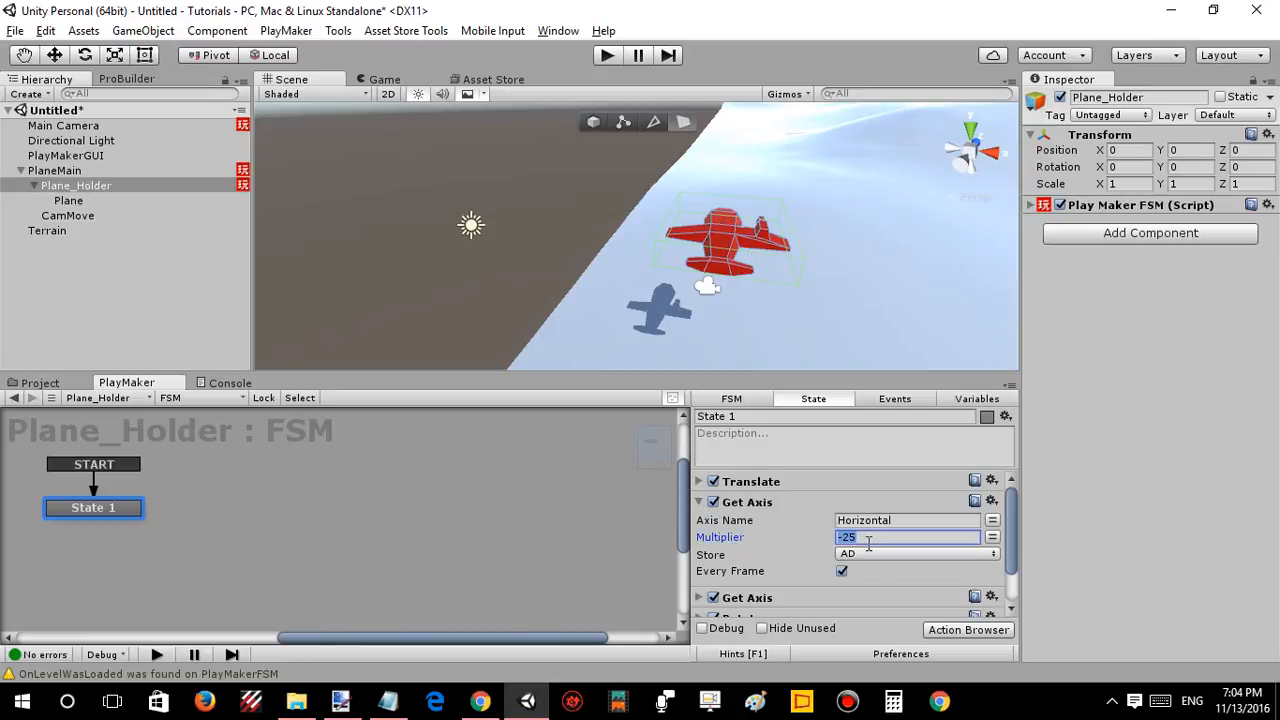
text(-)
click(699, 502)
click(699, 522)
click(845, 559)
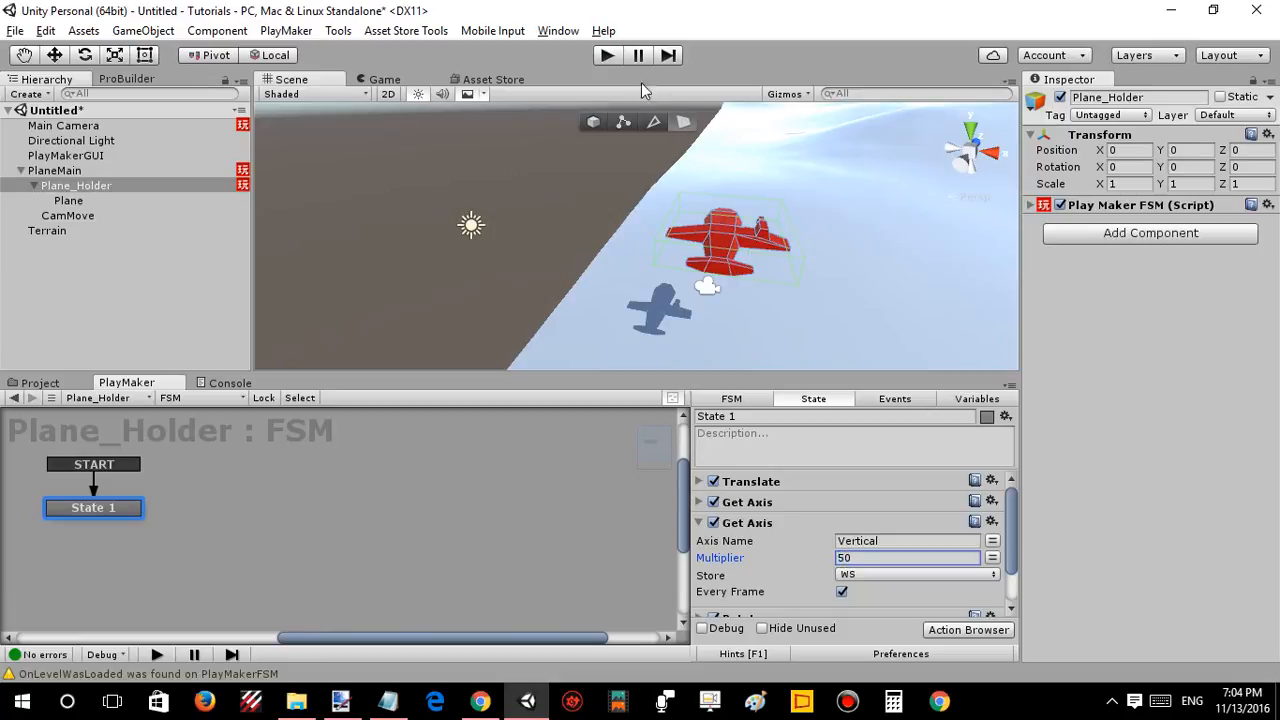
Play the scene and fly the plane over the terrain, testing its pitch, roll and the following camera.
click(607, 58)
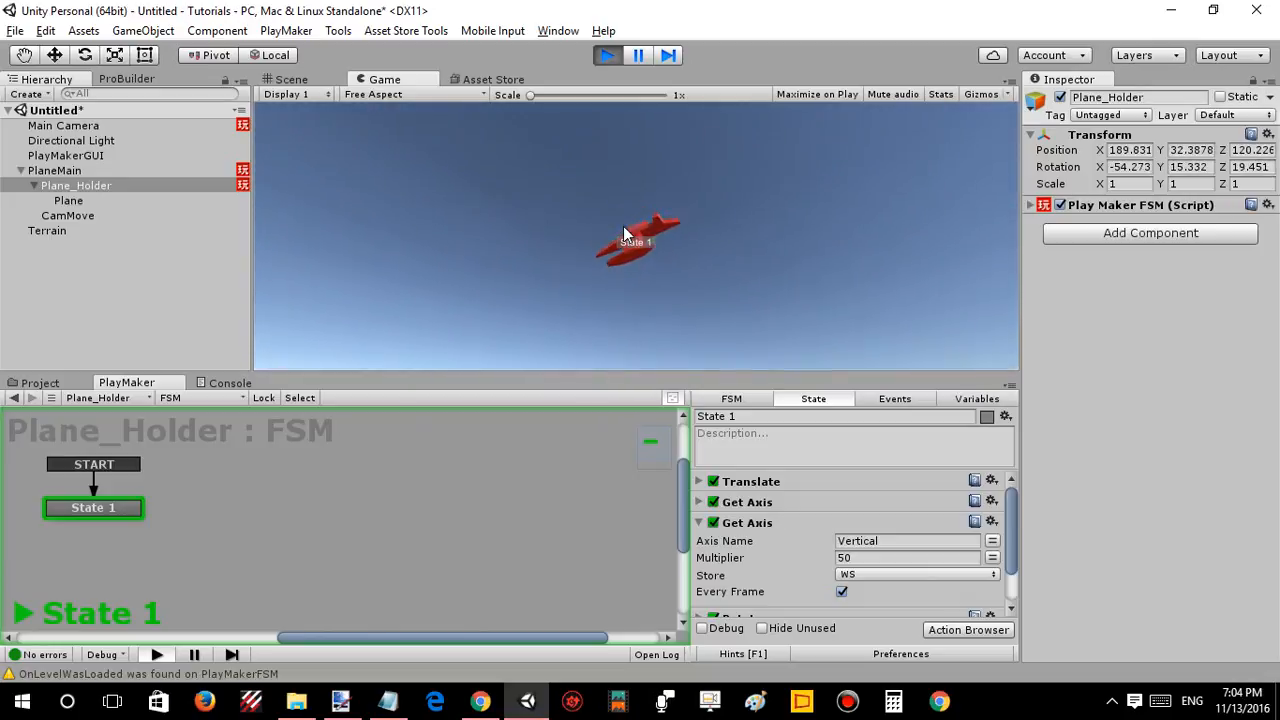
key(w)
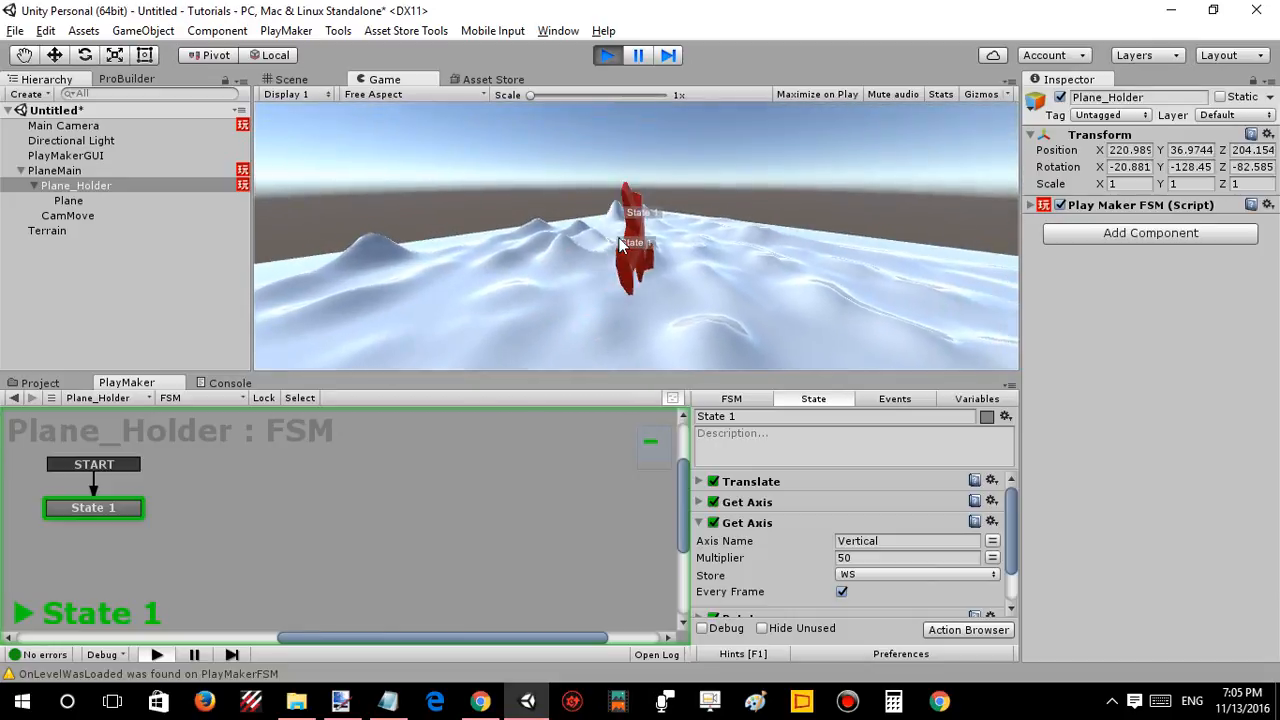
key(w)
key(a)
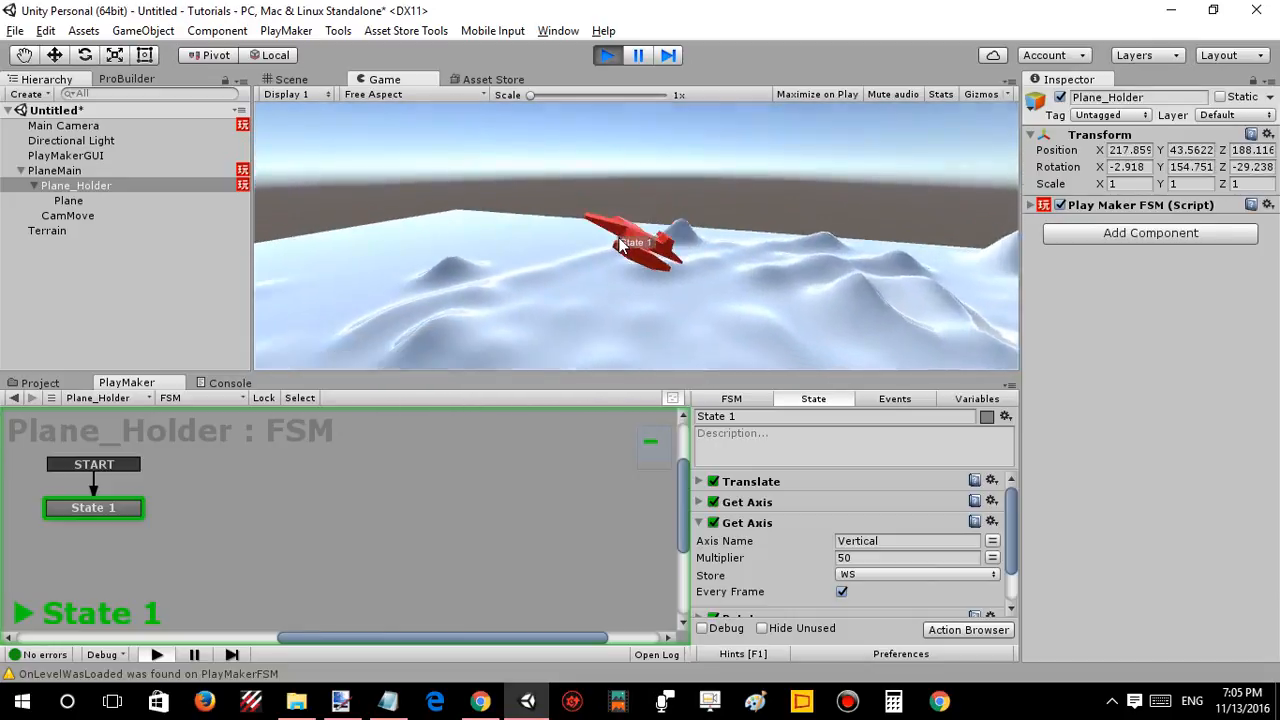
key(w)
key(d)
key(s)
key(d)
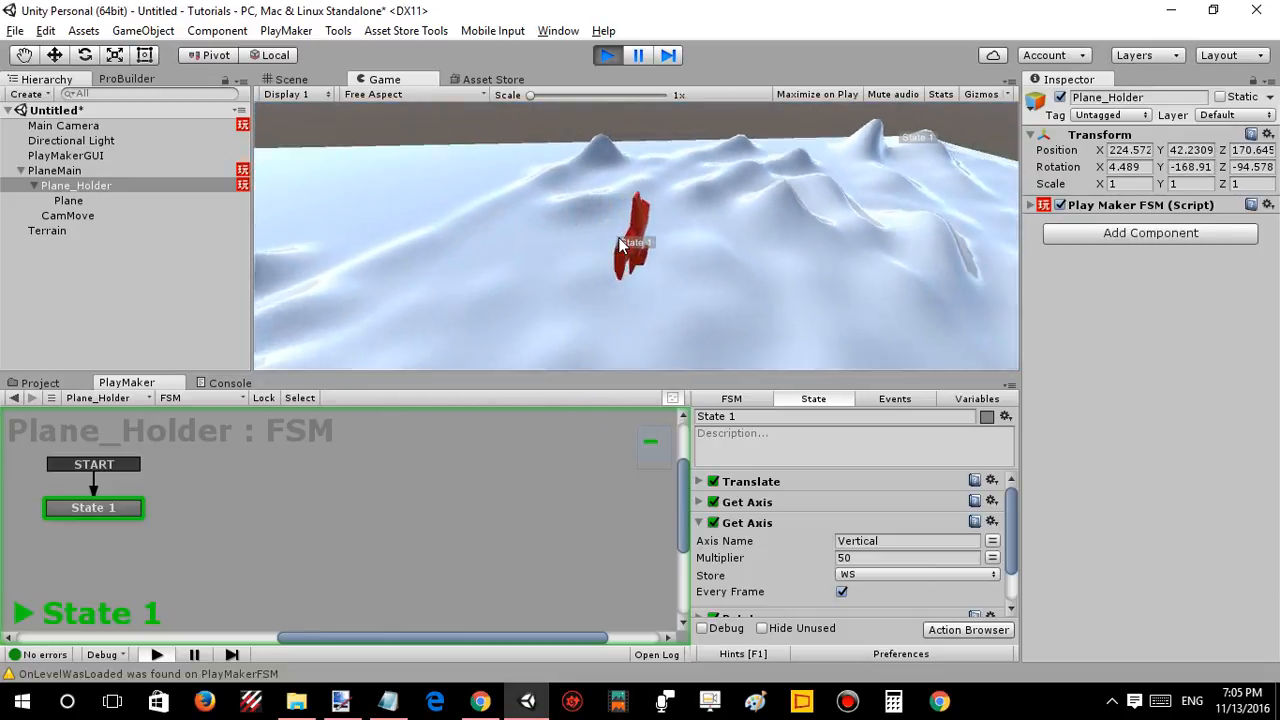
key(a)
key(w)
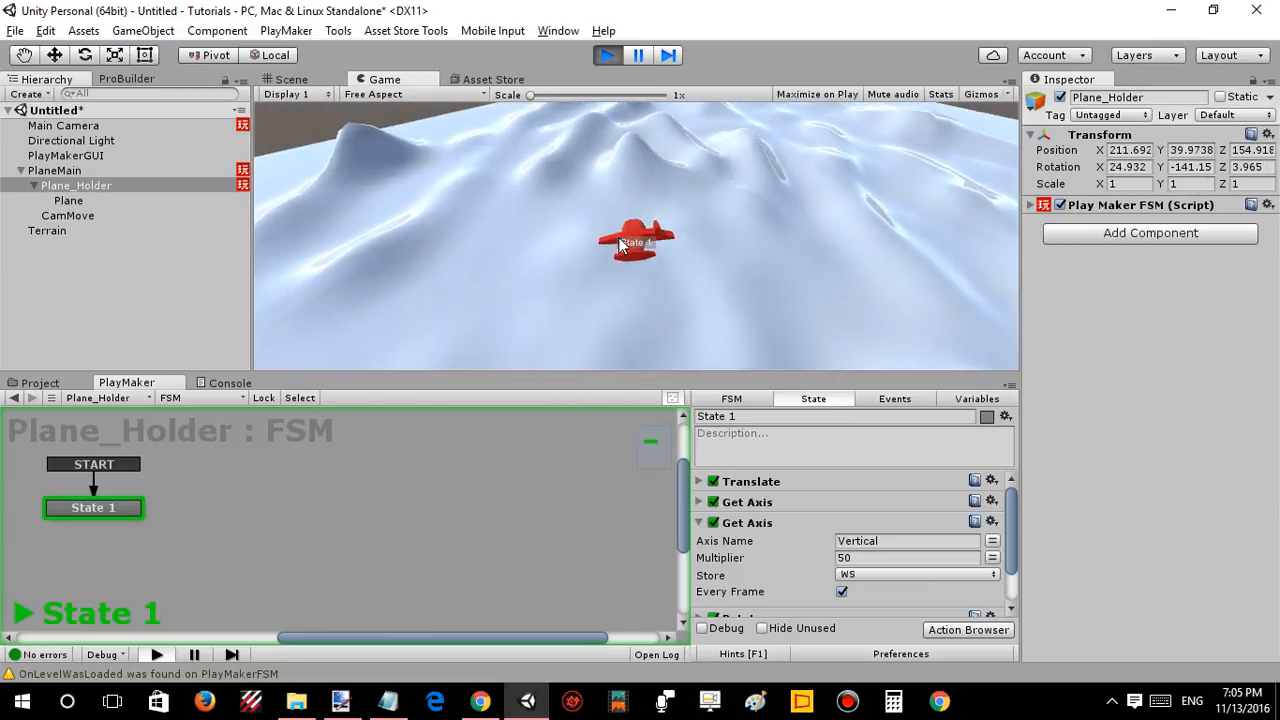
key(s)
key(d)
key(a)
key(w)
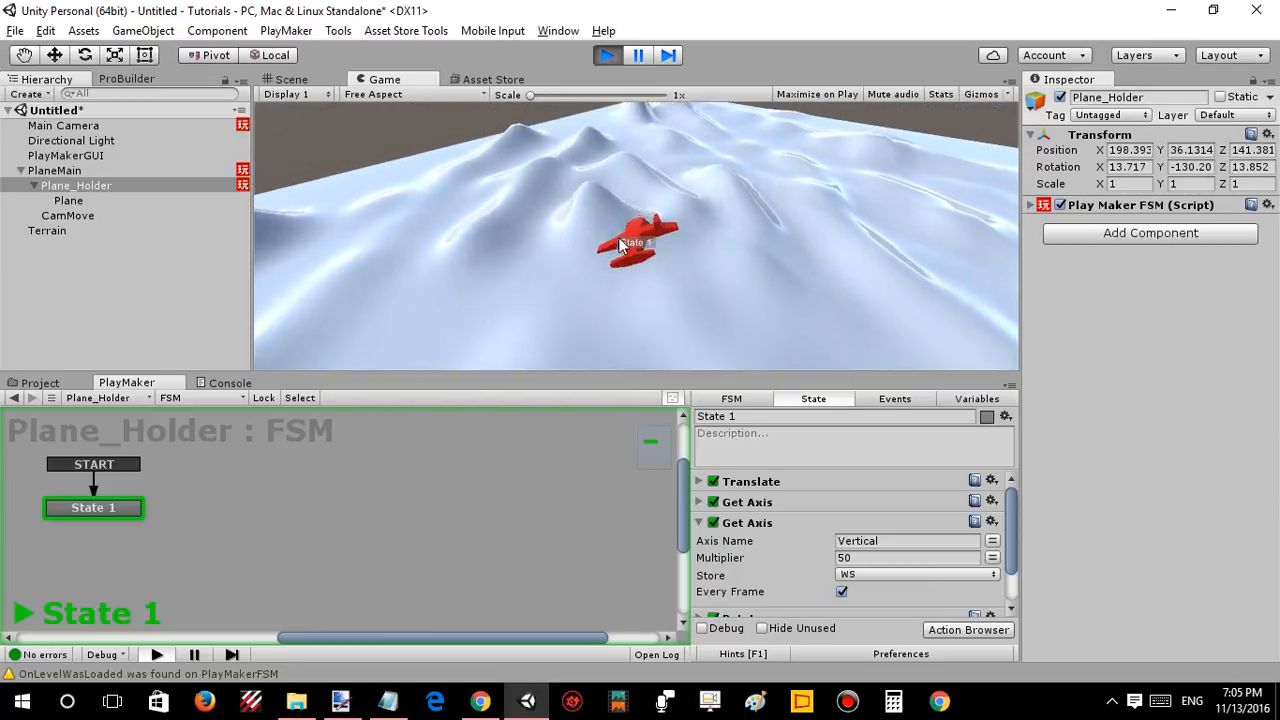
key(s)
key(d)
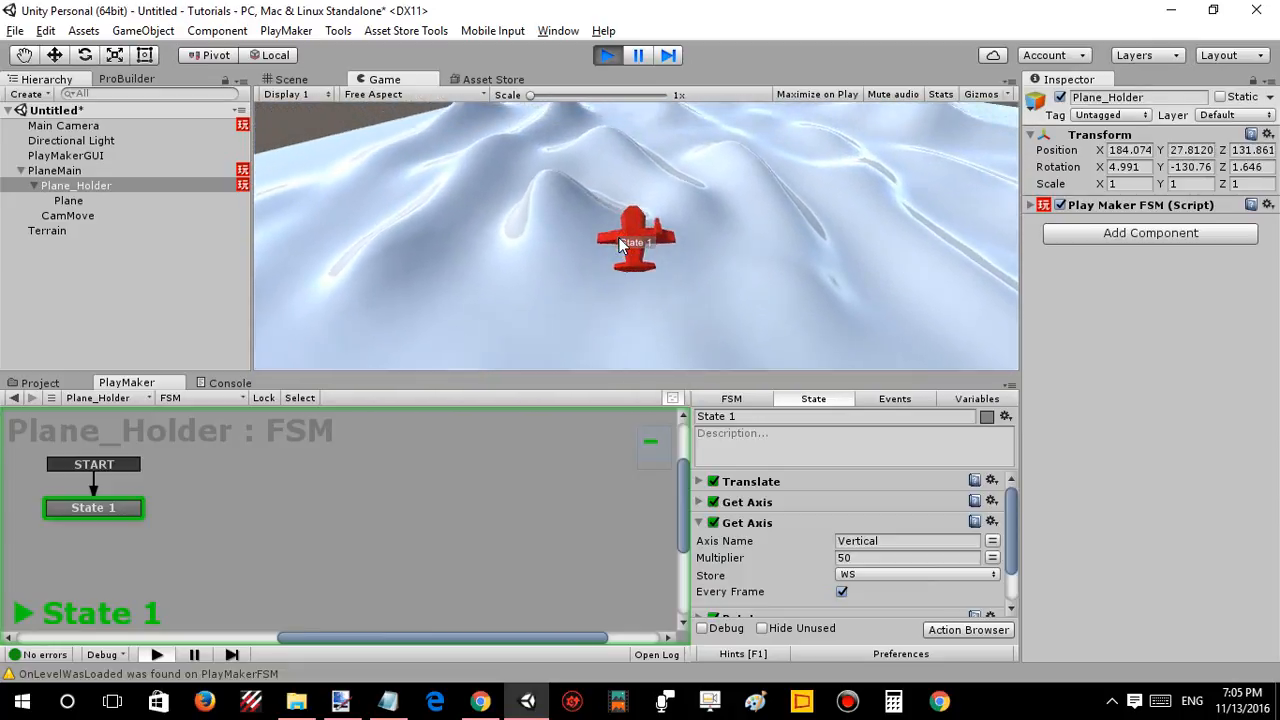
key(w)
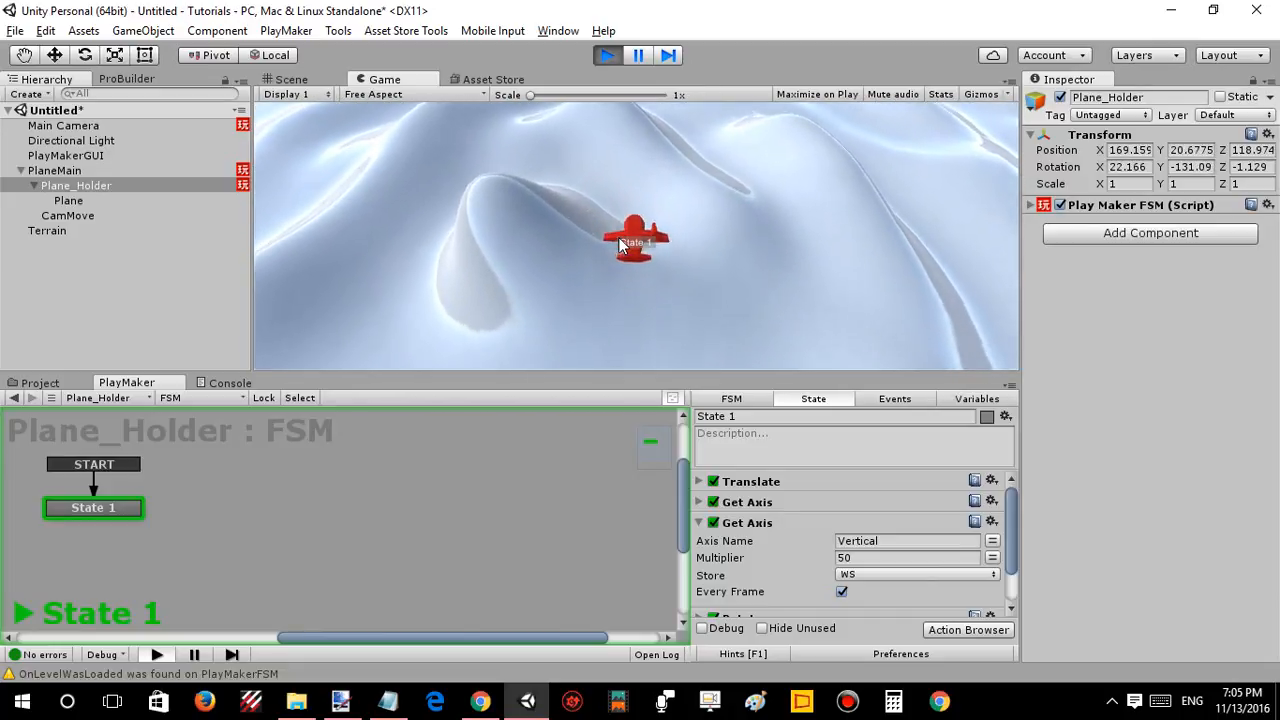
key(s)
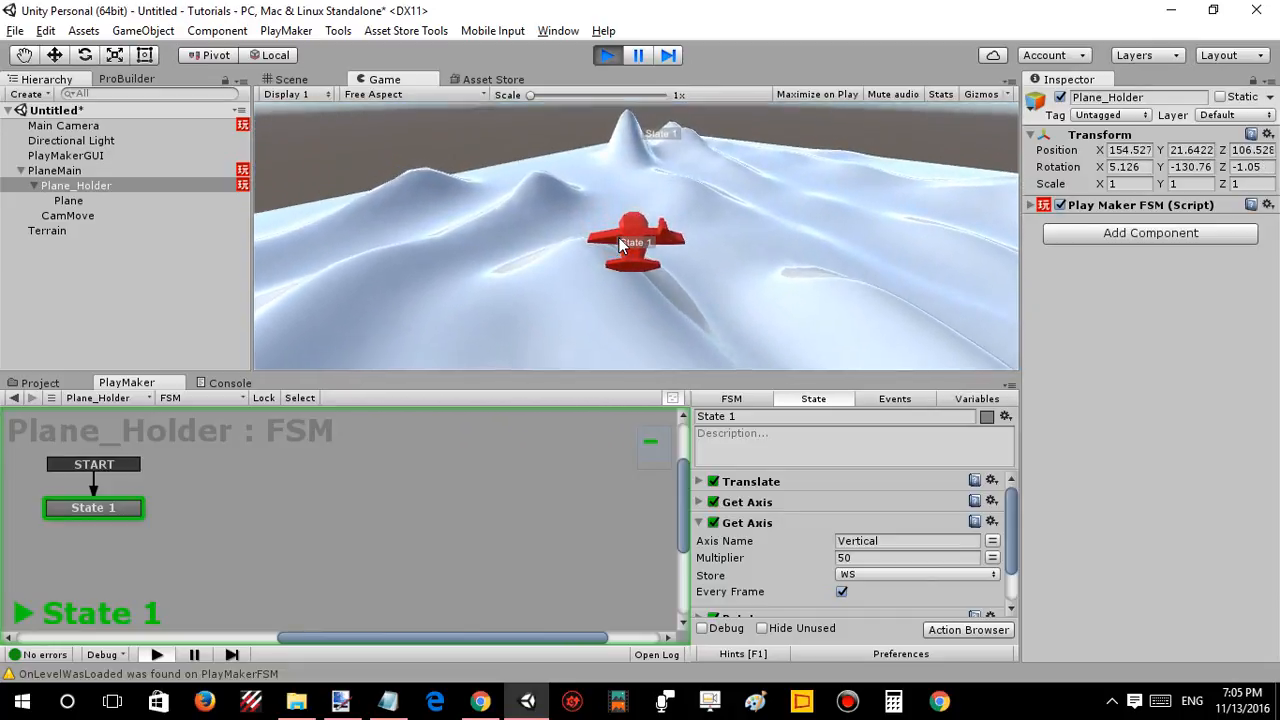
key(s)
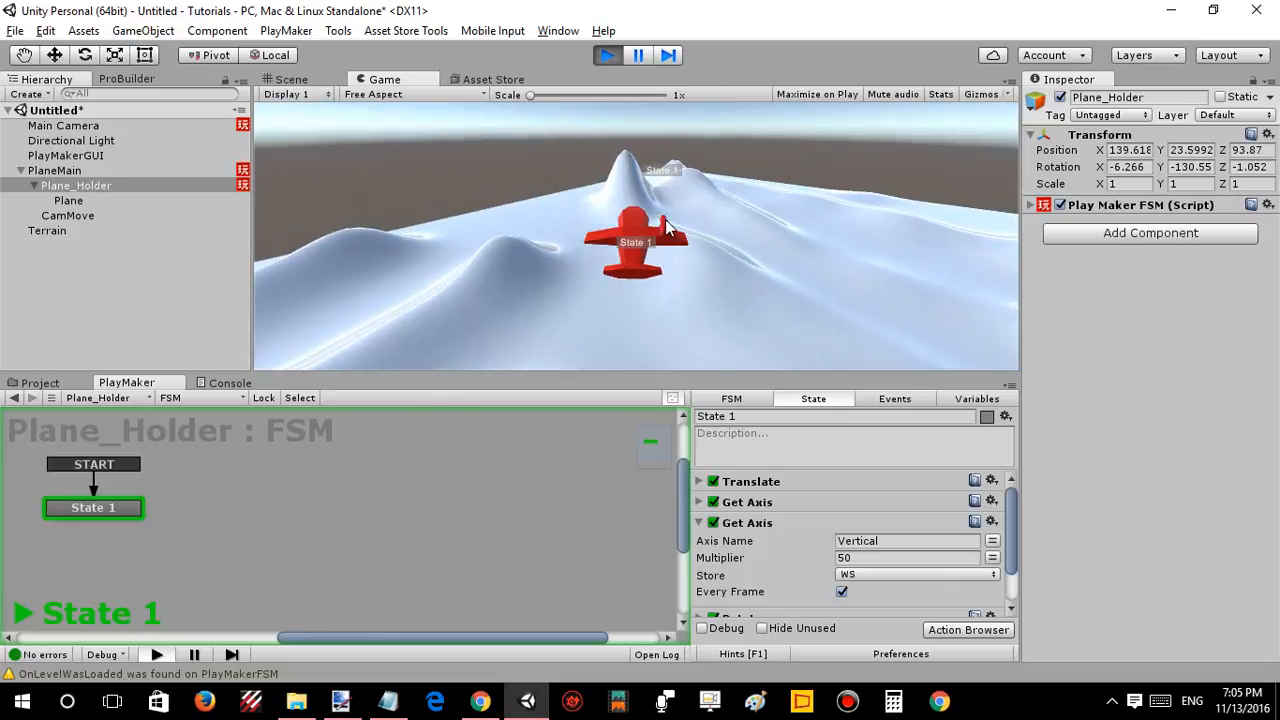
key(d)
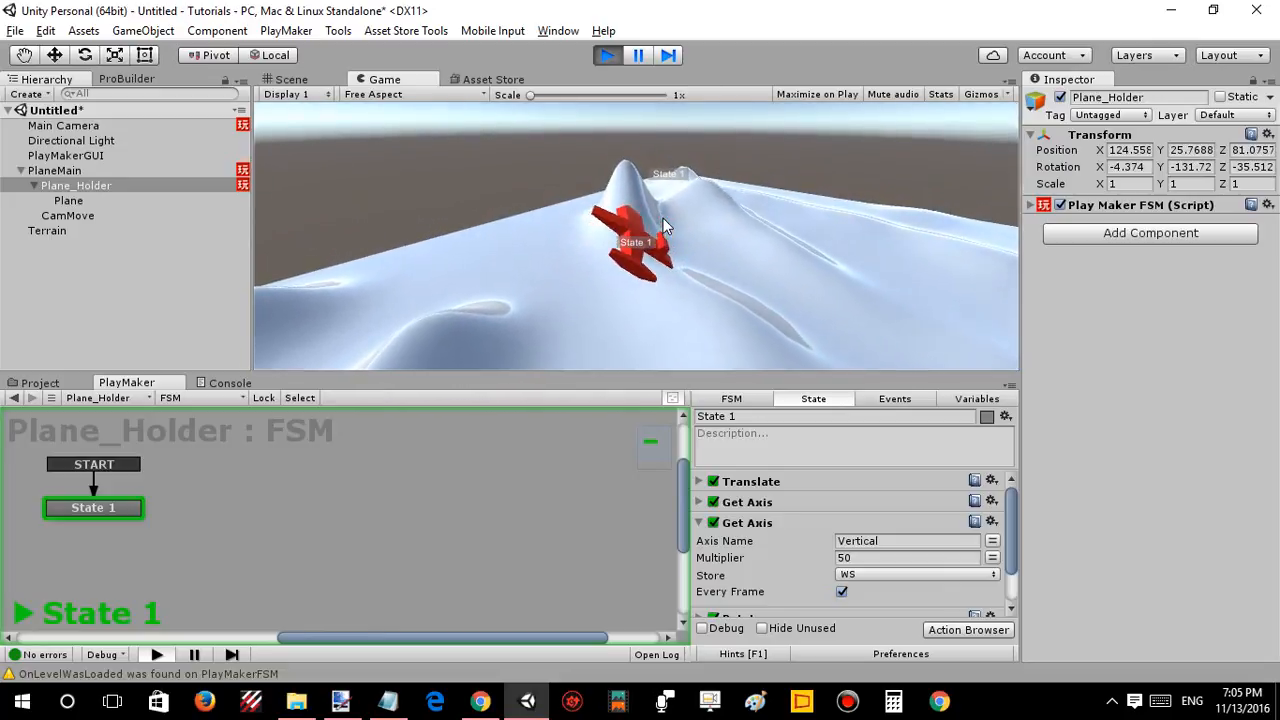
key(d)
key(s)
key(a)
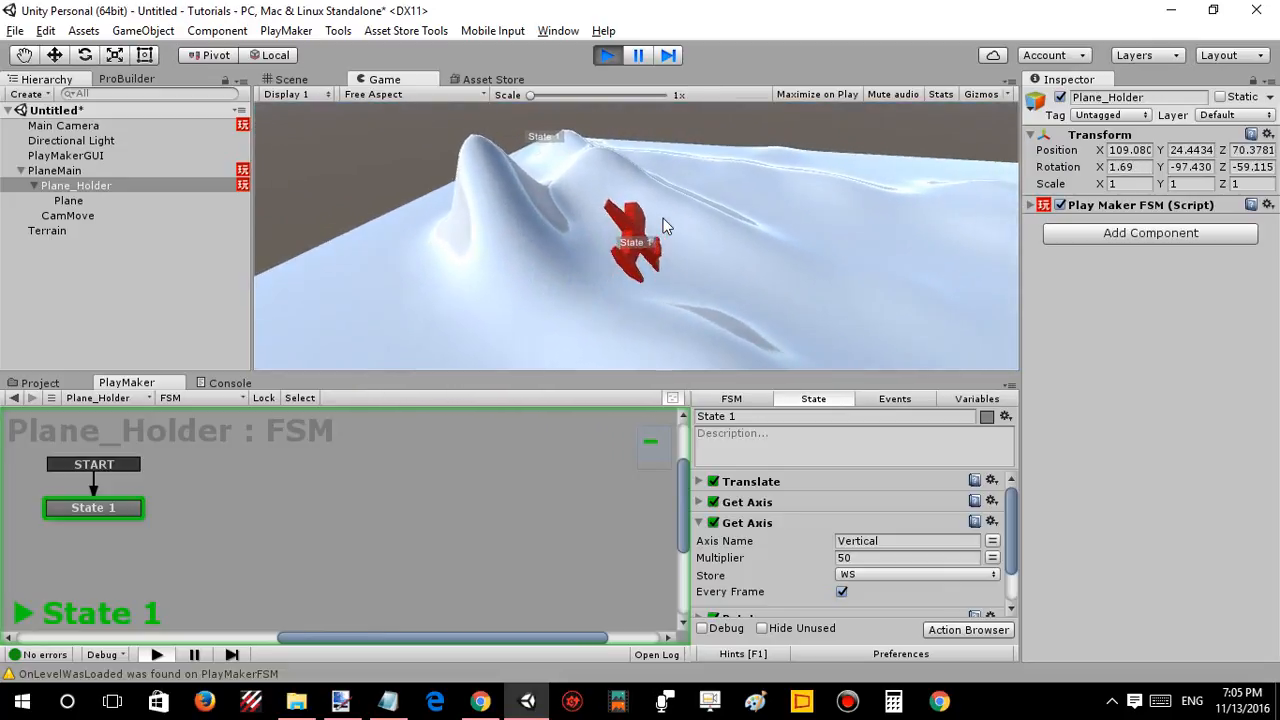
key(a)
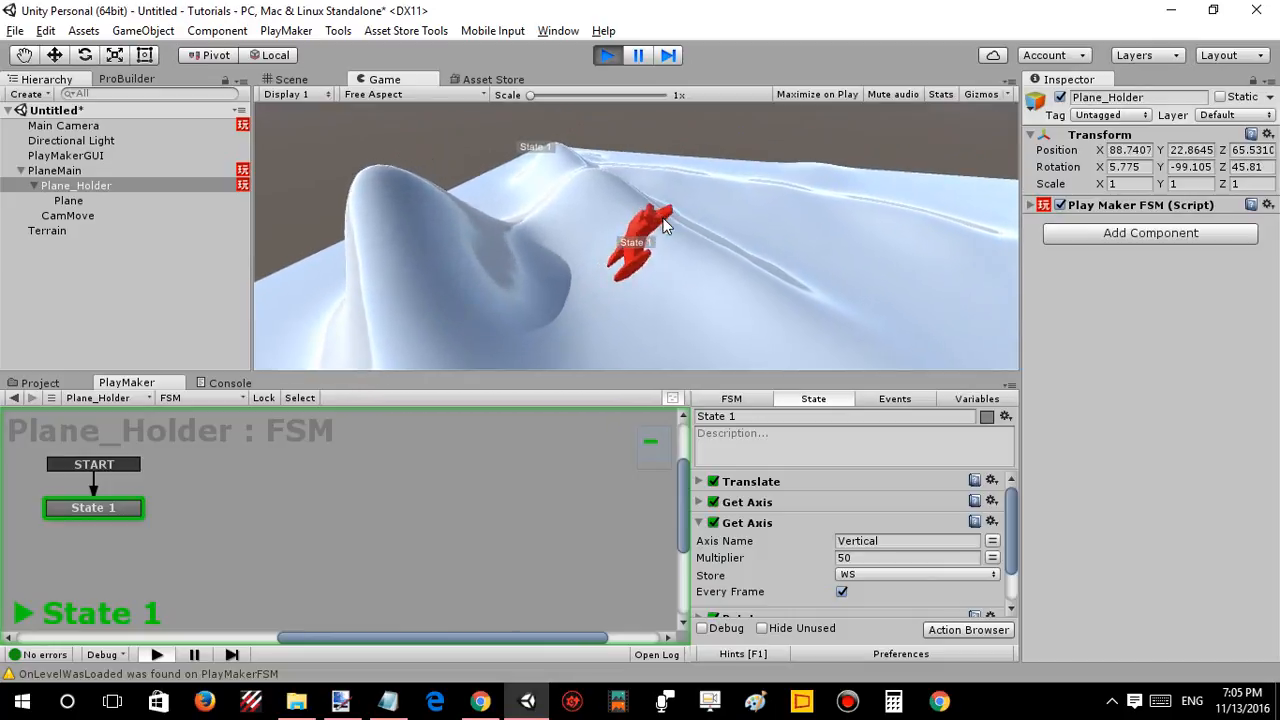
key(s)
key(d)
key(w)
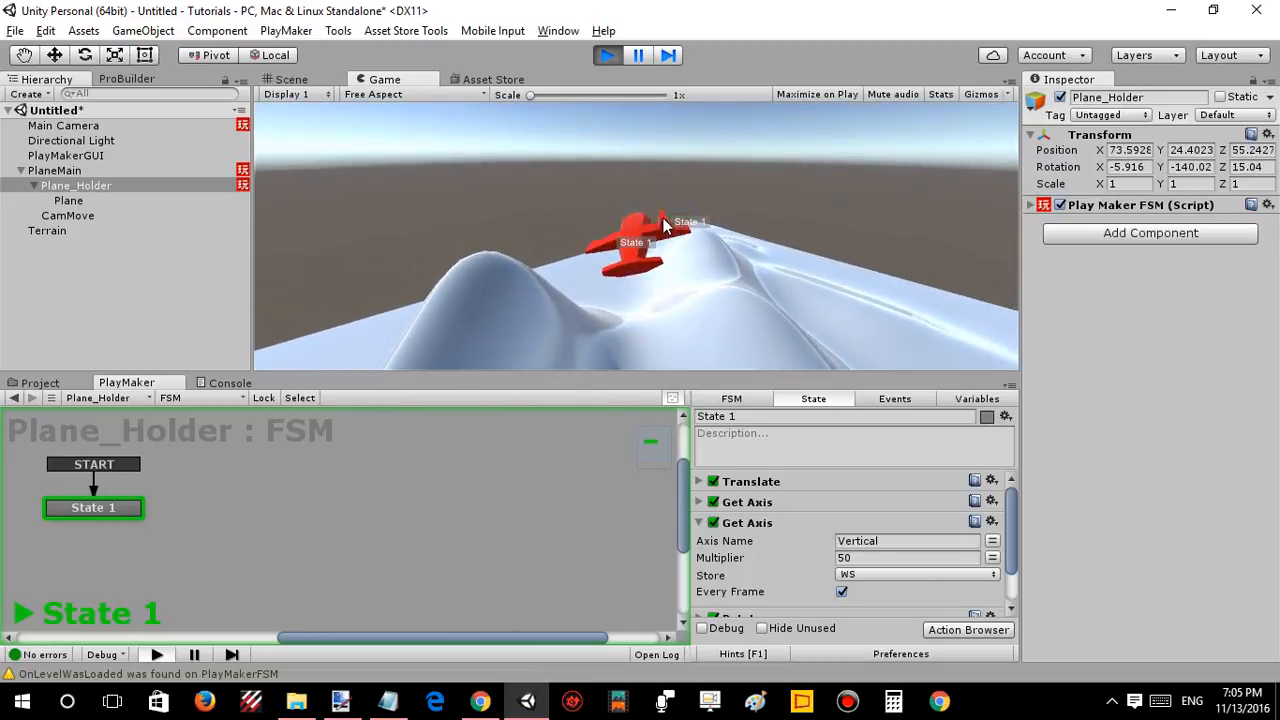
key(a)
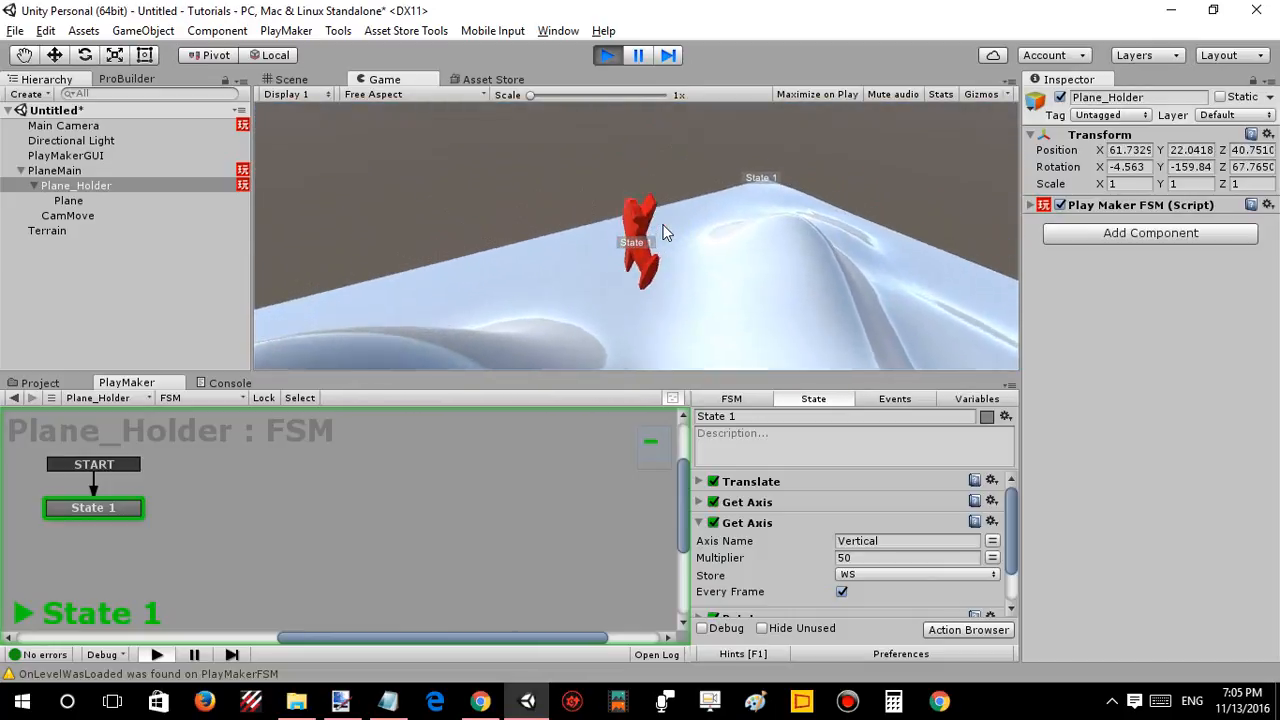
key(s)
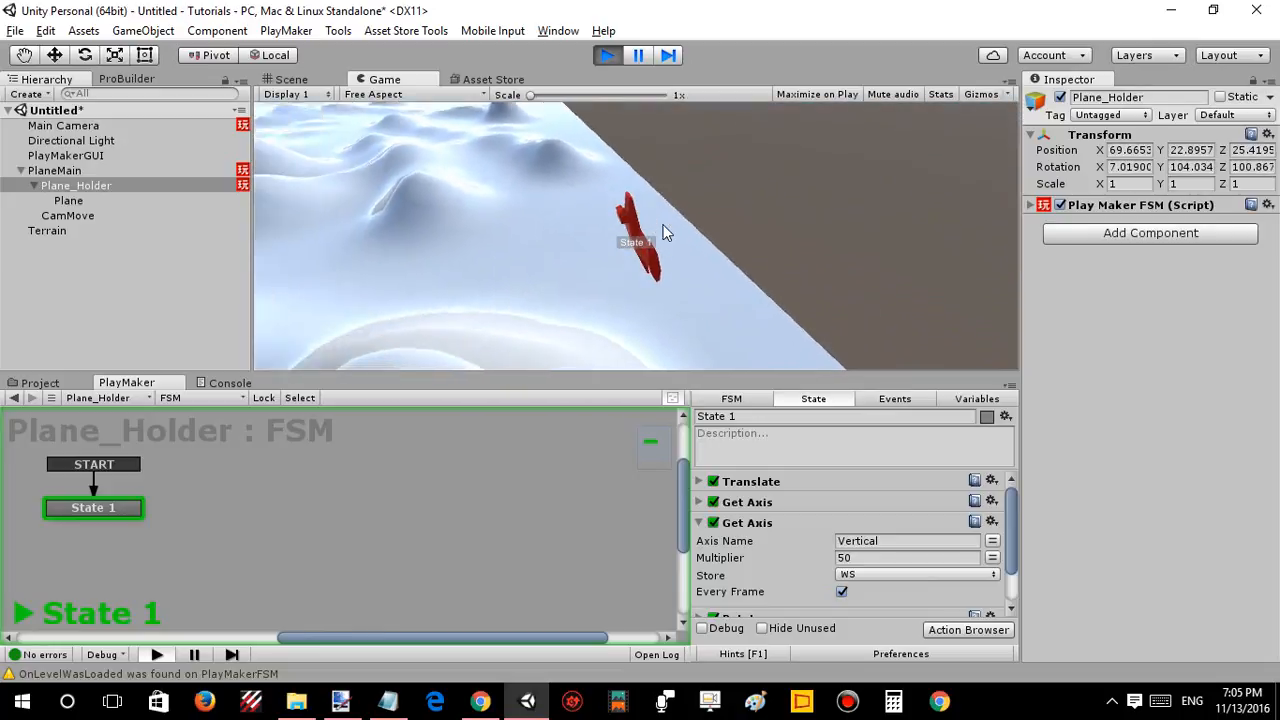
key(d)
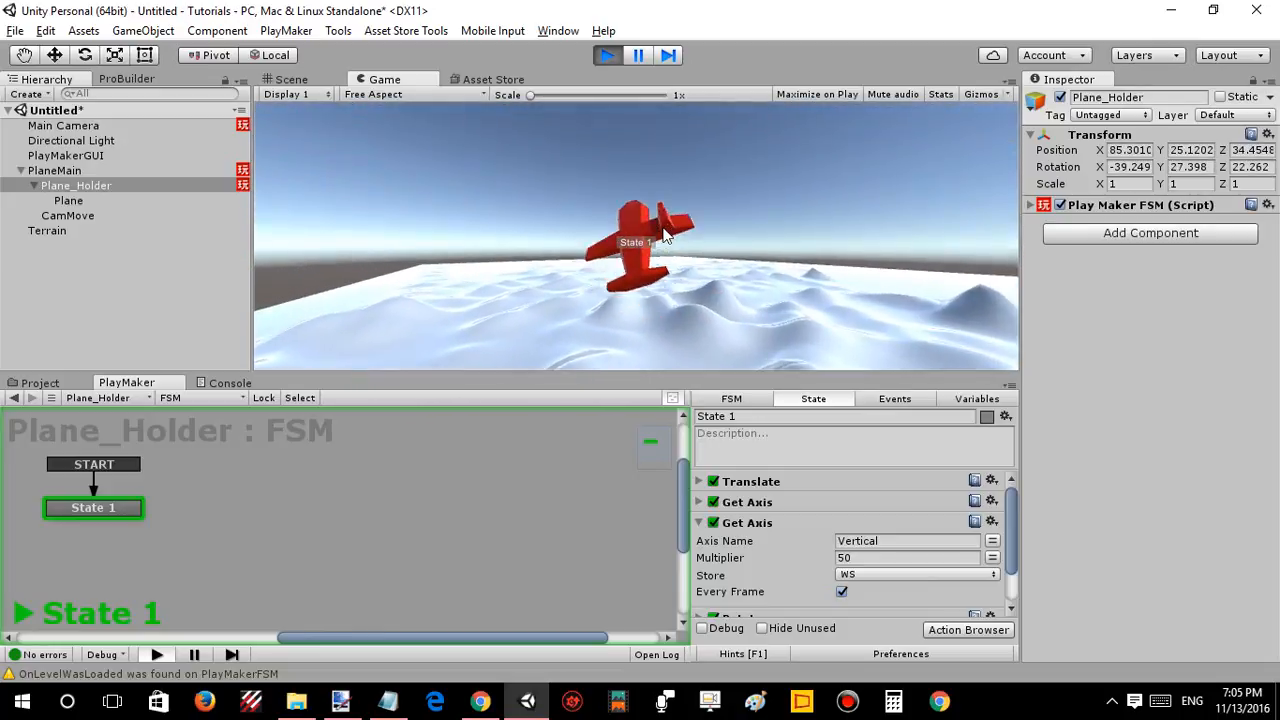
key(w)
key(d)
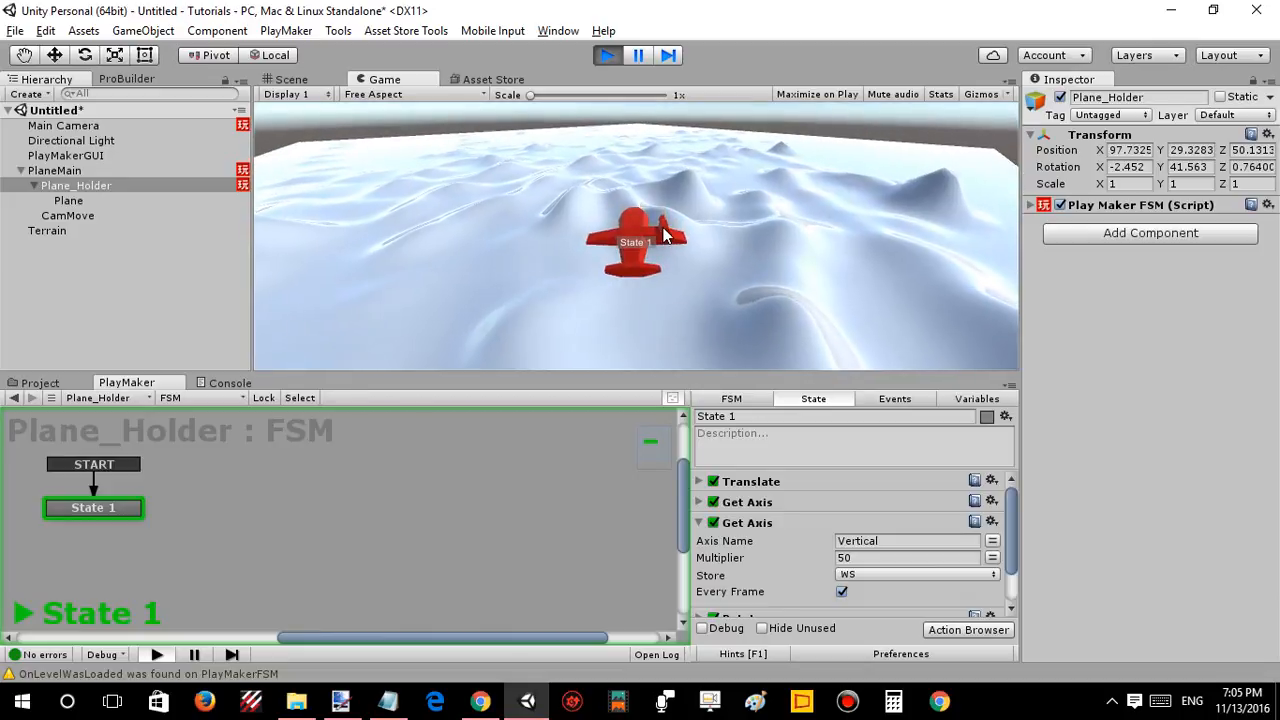
key(s)
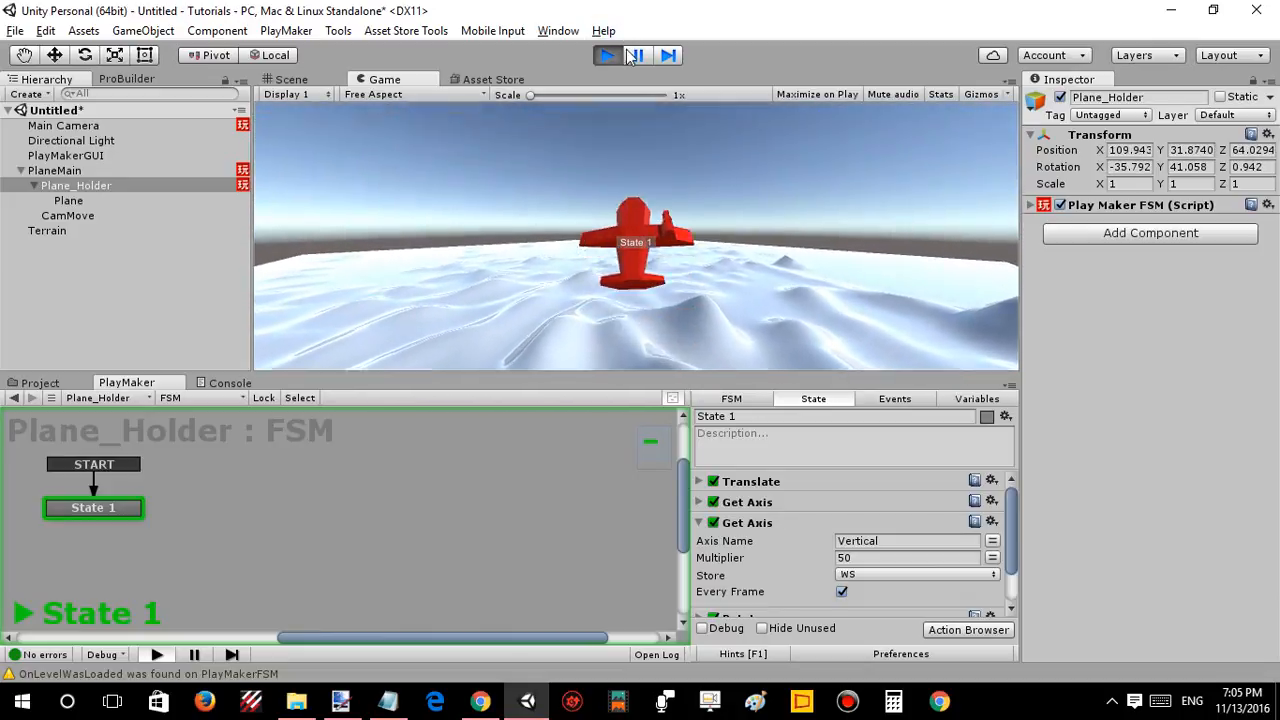
key(w)
key(a)
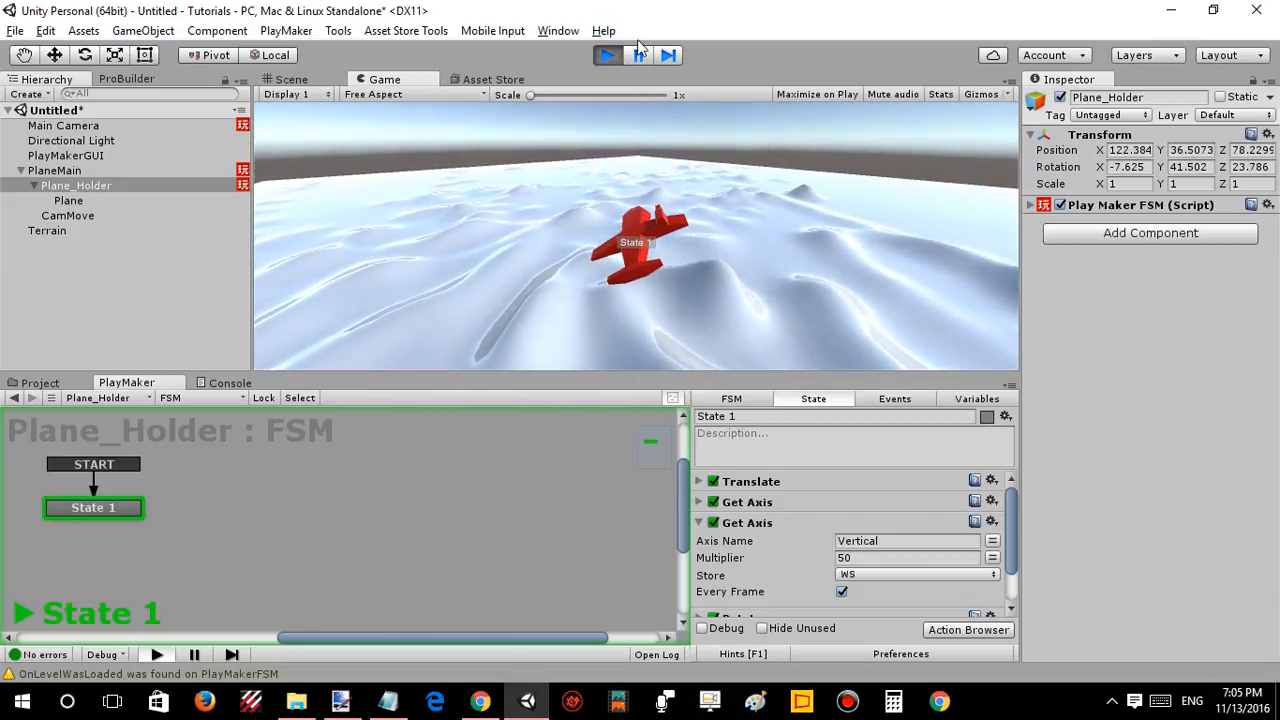
key(w)
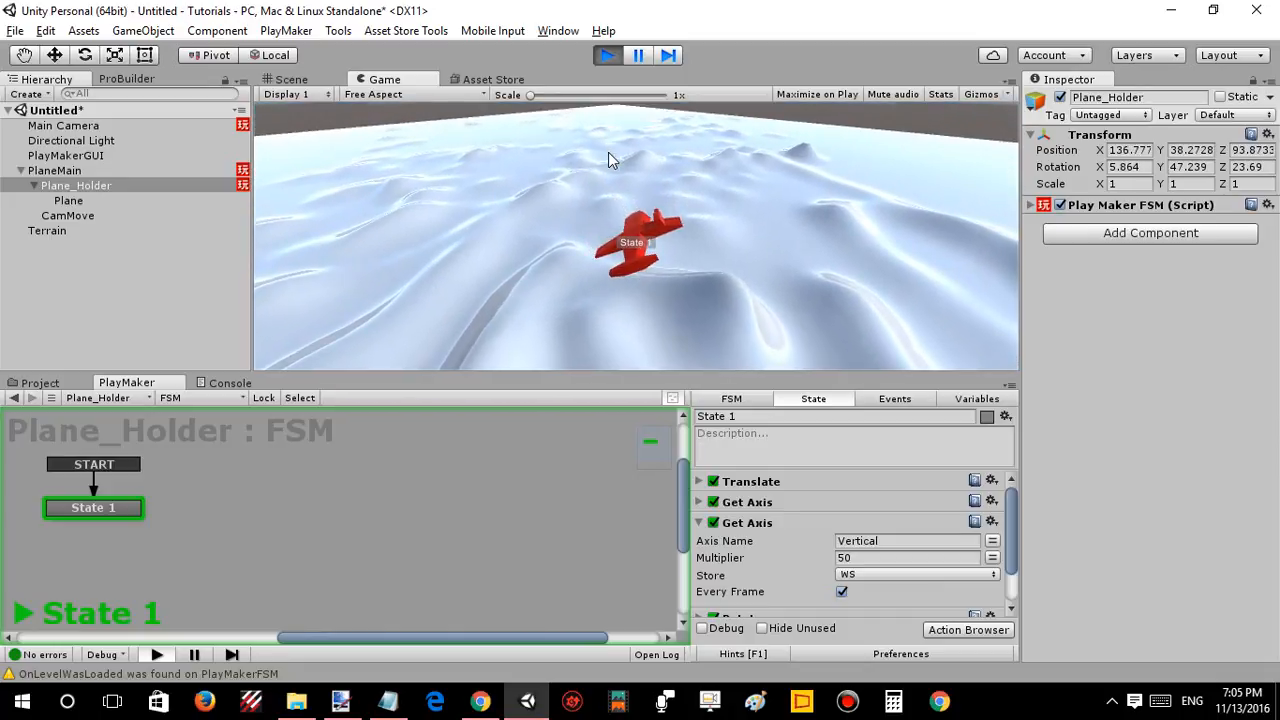
key(d)
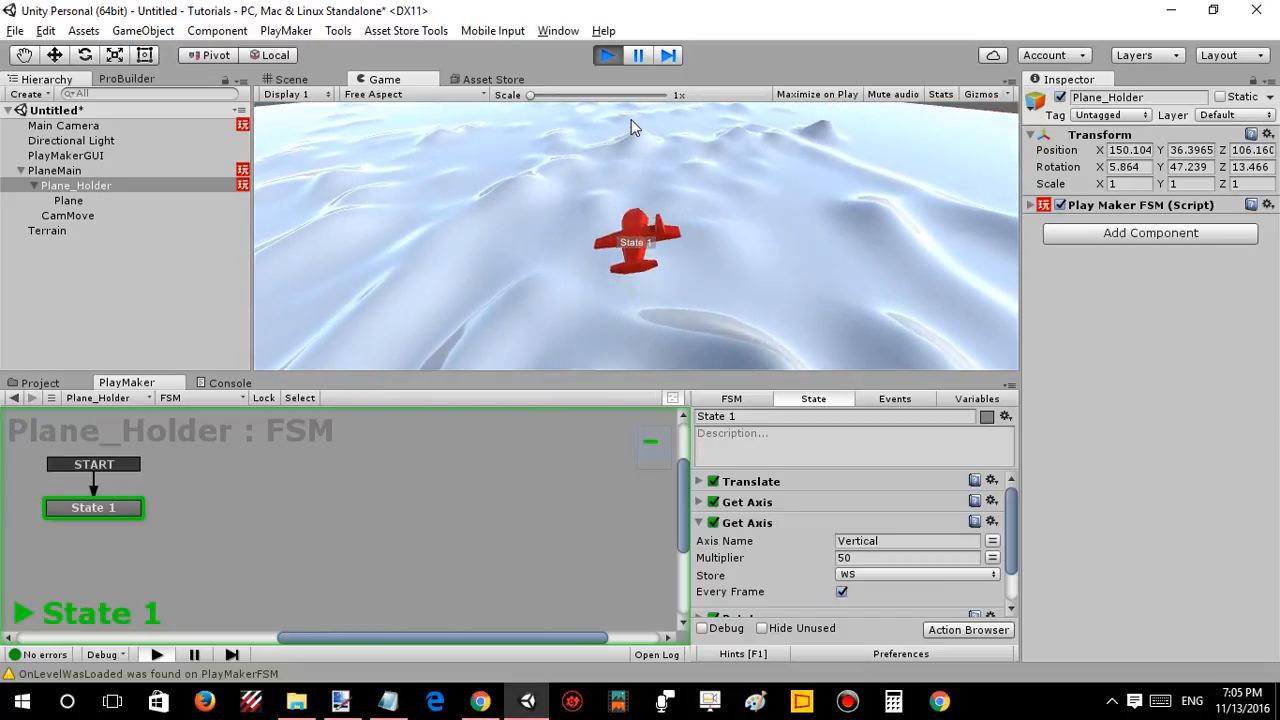
key(d)
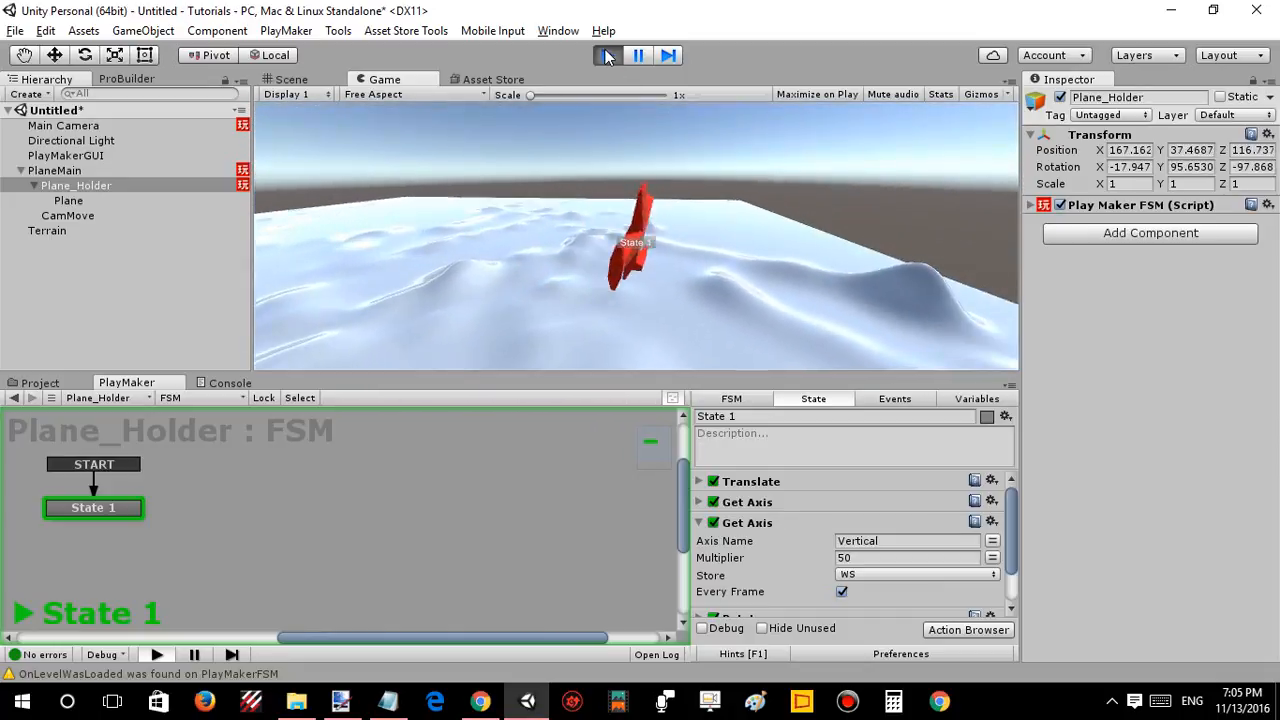